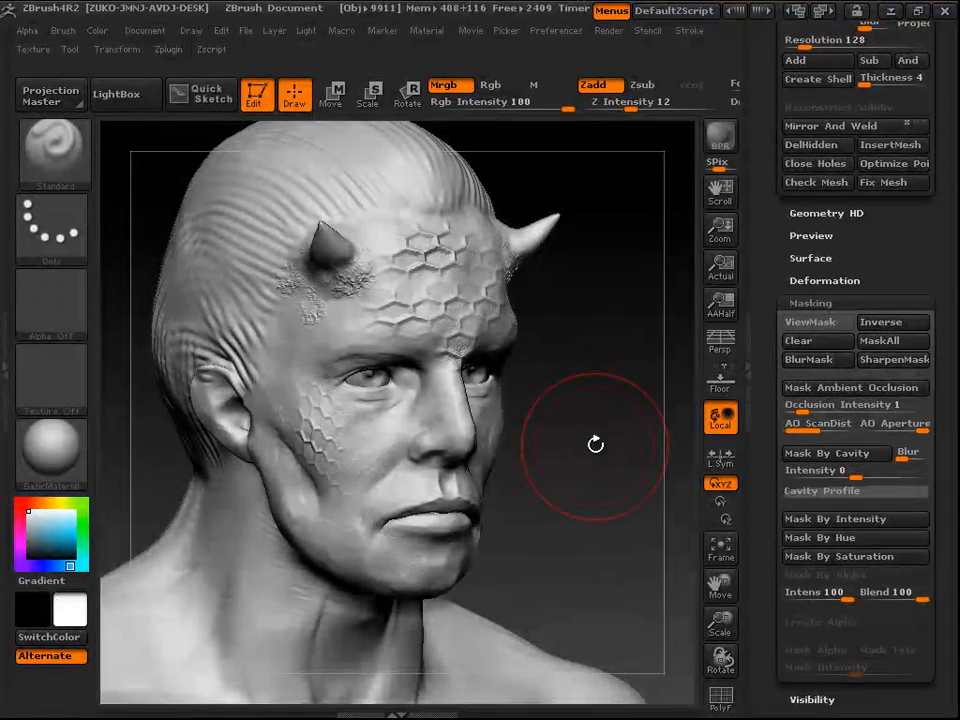
# Step: Set the horned head's subdivision level to 1
pyautogui.moveTo(598, 498)
pyautogui.mouseDown()
pyautogui.moveTo(561, 476)
pyautogui.moveTo(607, 490)
pyautogui.moveTo(604, 475)
pyautogui.mouseUp()
pyautogui.moveTo(589, 374)
pyautogui.mouseDown()
pyautogui.moveTo(629, 486)
pyautogui.moveTo(628, 474)
pyautogui.moveTo(480, 472)
pyautogui.moveTo(642, 480)
pyautogui.moveTo(615, 480)
pyautogui.moveTo(645, 461)
pyautogui.moveTo(632, 435)
pyautogui.moveTo(637, 451)
pyautogui.mouseUp()
pyautogui.moveTo(635, 562)
pyautogui.keyDown('alt'); pyautogui.mouseDown()
pyautogui.moveTo(590, 568)
pyautogui.moveTo(610, 536)
pyautogui.moveTo(606, 494)
pyautogui.moveTo(636, 495)
pyautogui.moveTo(624, 422)
pyautogui.moveTo(628, 448)
pyautogui.moveTo(655, 484)
pyautogui.moveTo(643, 456)
pyautogui.moveTo(615, 444)
pyautogui.moveTo(619, 456)
pyautogui.moveTo(629, 430)
pyautogui.mouseUp(); pyautogui.keyUp('alt')
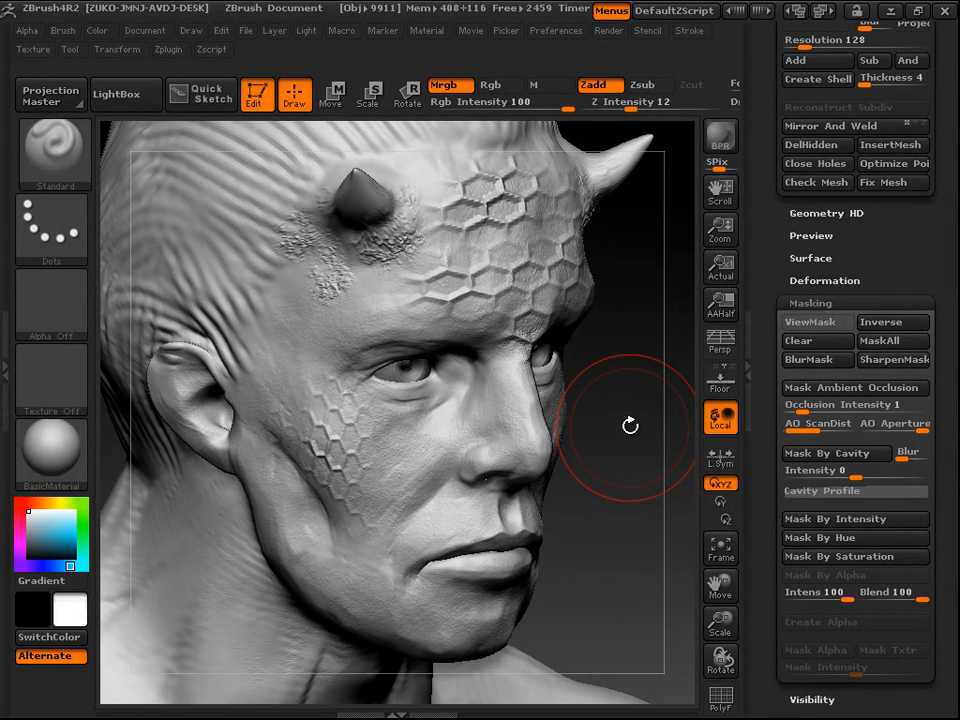
pyautogui.moveTo(638, 426)
pyautogui.mouseDown()
pyautogui.moveTo(642, 435)
pyautogui.moveTo(634, 403)
pyautogui.moveTo(633, 441)
pyautogui.mouseUp()
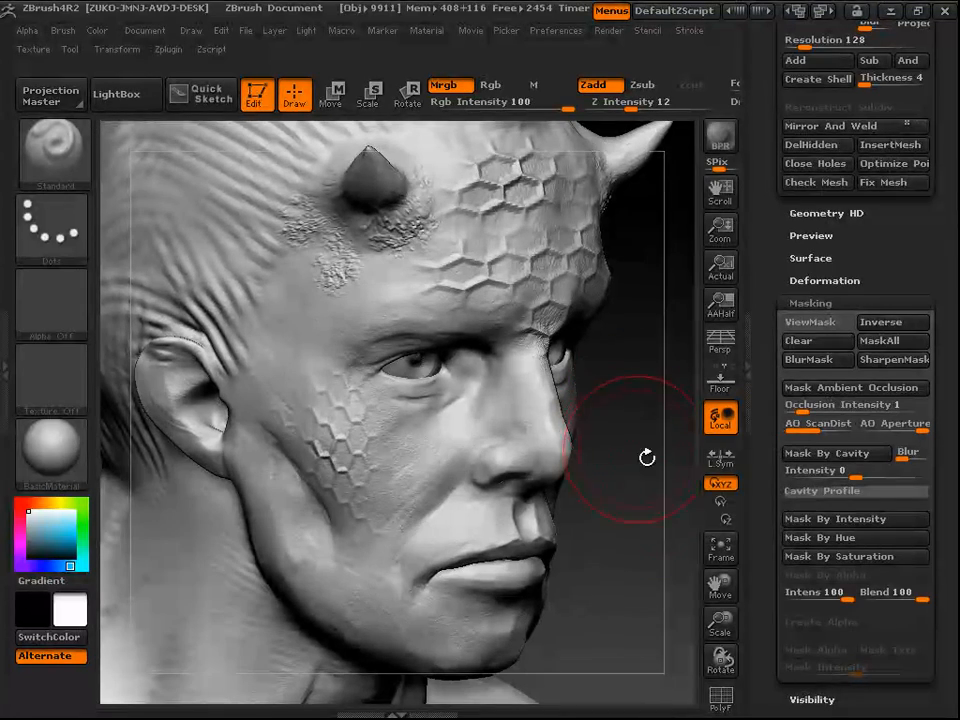
pyautogui.moveTo(643, 492)
pyautogui.keyDown('alt'); pyautogui.mouseDown()
pyautogui.moveTo(615, 407)
pyautogui.moveTo(557, 386)
pyautogui.moveTo(567, 277)
pyautogui.moveTo(602, 298)
pyautogui.moveTo(606, 317)
pyautogui.moveTo(673, 296)
pyautogui.moveTo(523, 231)
pyautogui.moveTo(537, 231)
pyautogui.moveTo(563, 313)
pyautogui.moveTo(542, 306)
pyautogui.moveTo(568, 393)
pyautogui.mouseUp(); pyautogui.keyUp('alt')
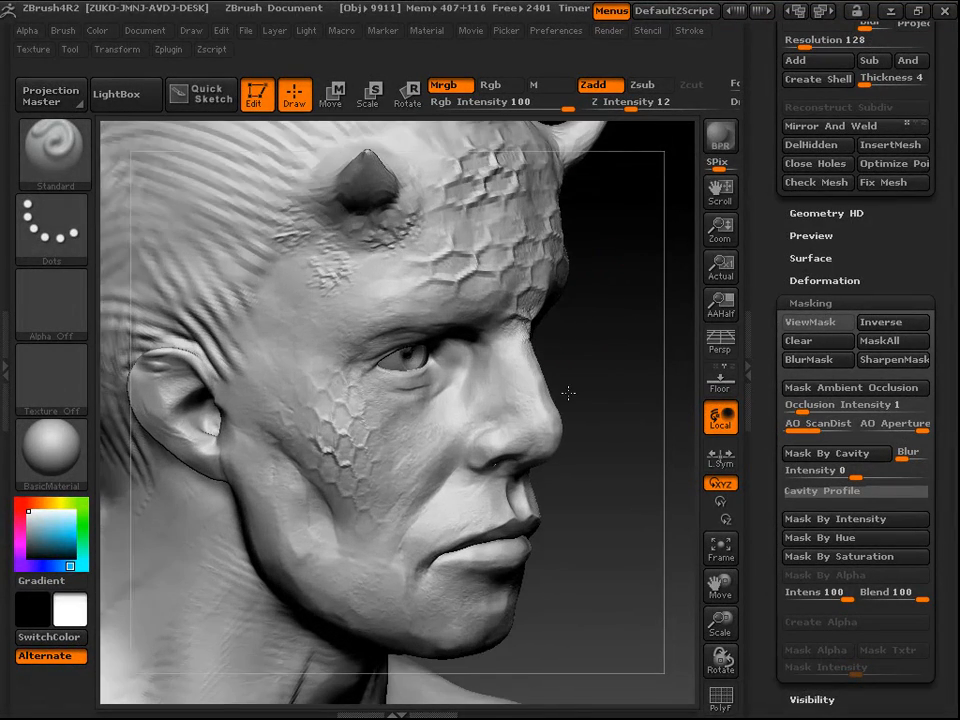
pyautogui.moveTo(624, 448); pyautogui.dragTo(631, 401)
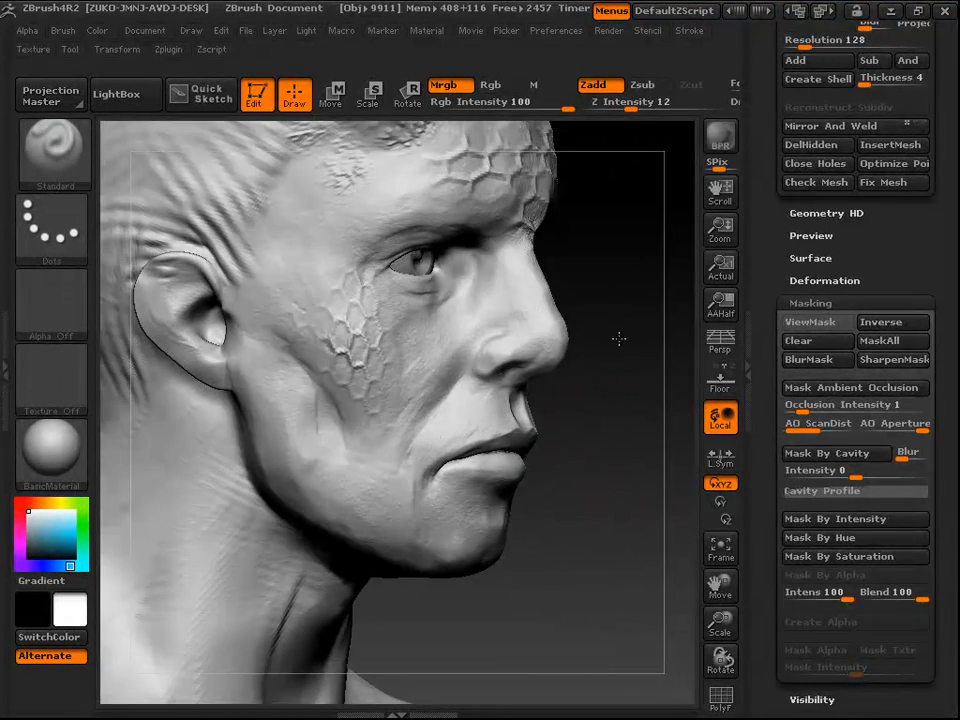
pyautogui.moveTo(948, 258); pyautogui.dragTo(957, 530)
pyautogui.moveTo(957, 285); pyautogui.dragTo(953, 278)
pyautogui.moveTo(881, 537); pyautogui.dragTo(782, 520)
pyautogui.moveTo(611, 504); pyautogui.dragTo(578, 506)
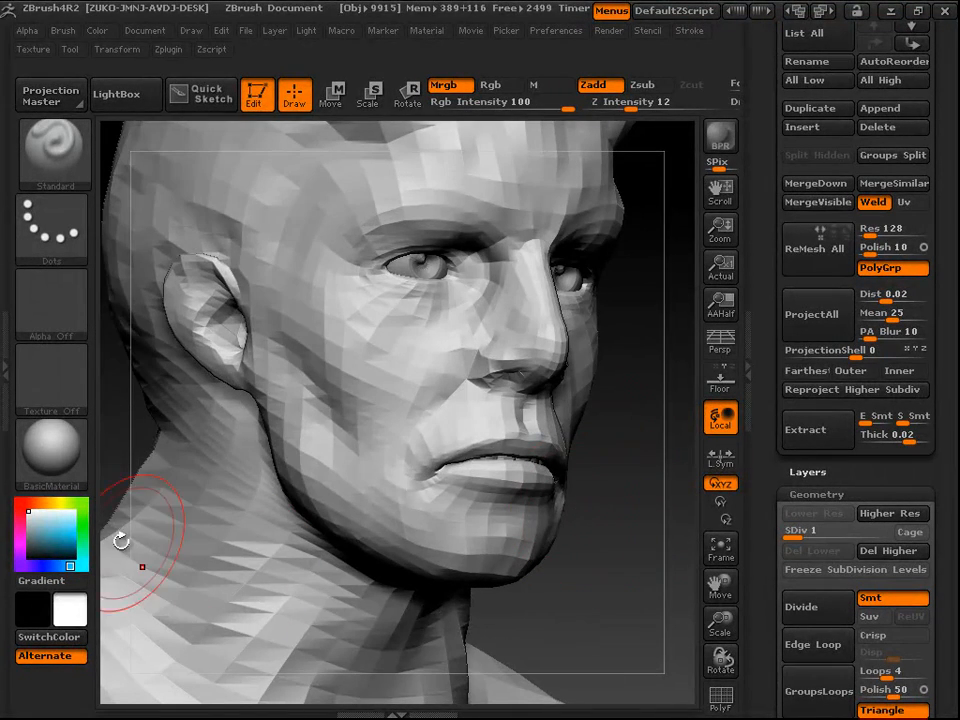
# Step: Choose white as the current colour and fill the head object with it
pyautogui.click(68, 537)
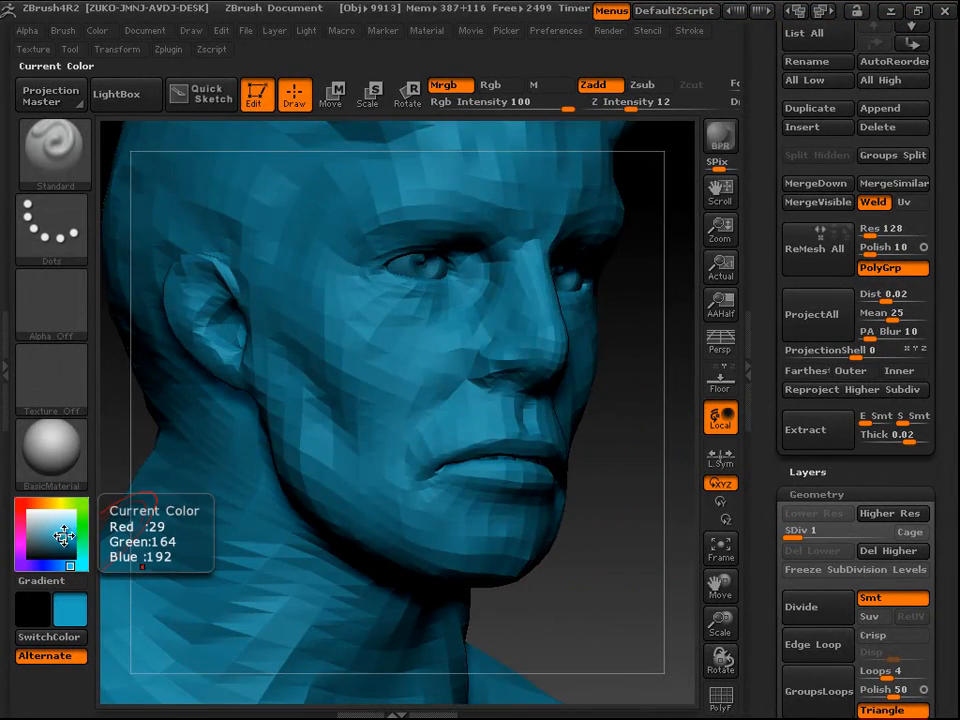
pyautogui.moveTo(66, 536); pyautogui.dragTo(6, 492)
pyautogui.click(49, 531)
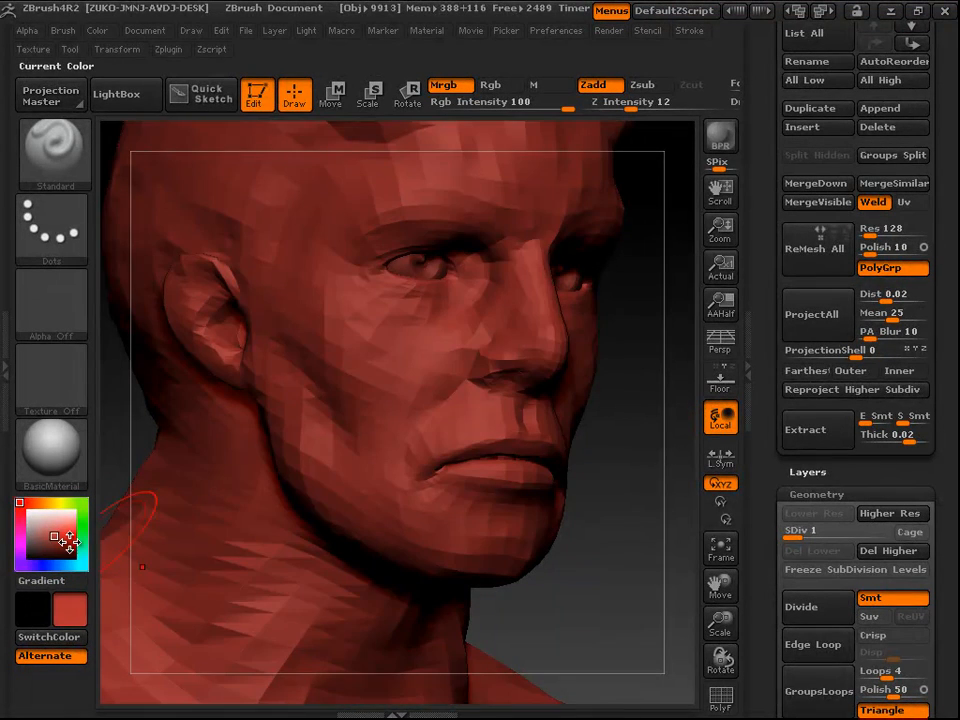
pyautogui.click(28, 509)
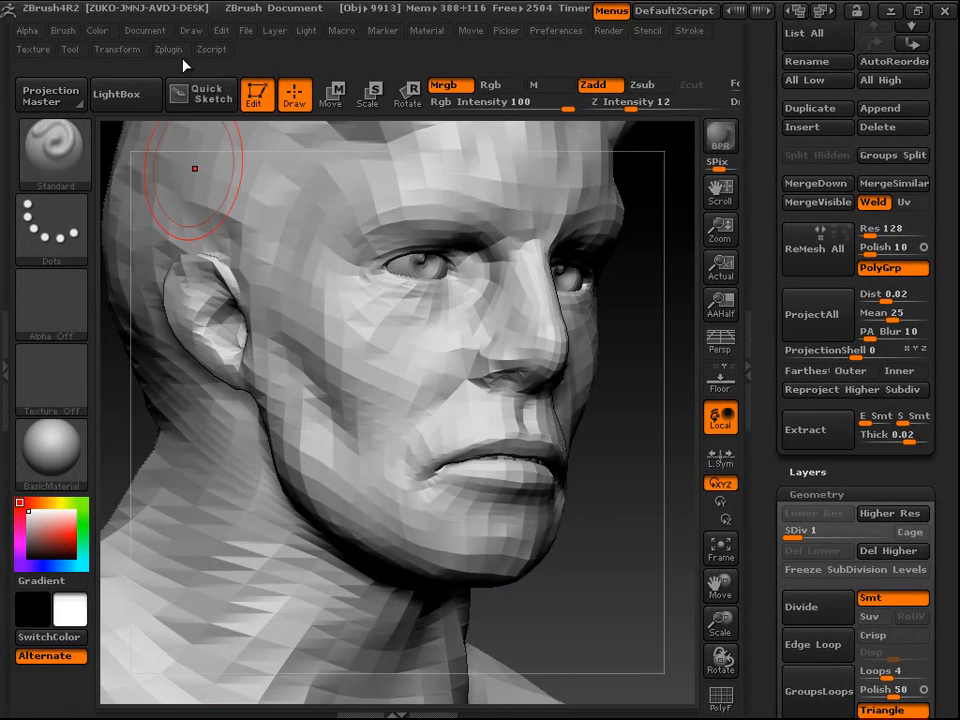
pyautogui.click(96, 30)
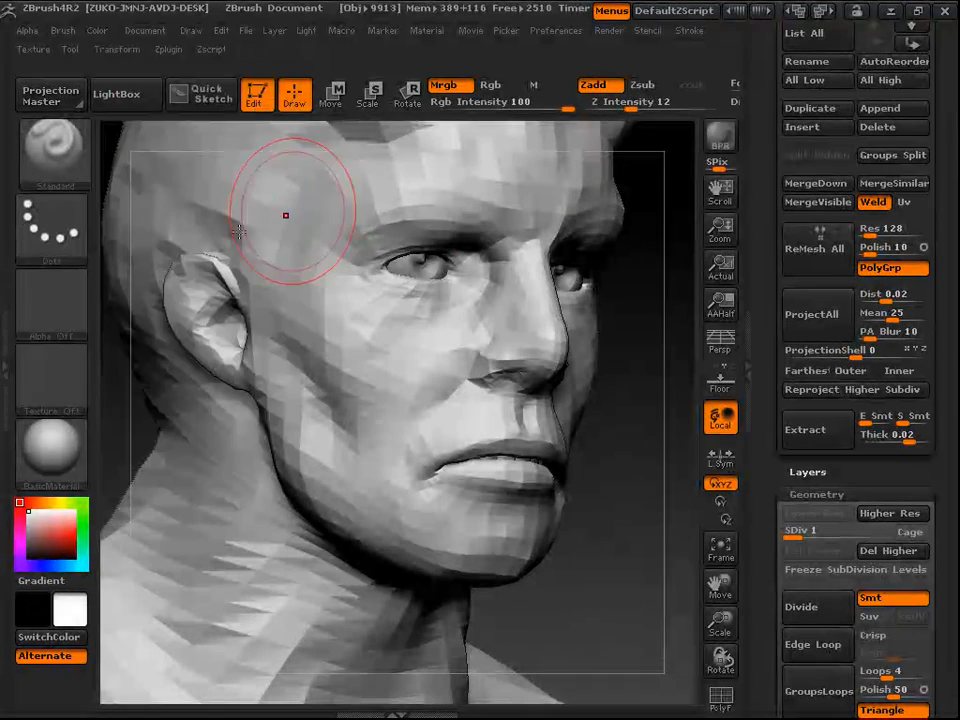
pyautogui.click(108, 31)
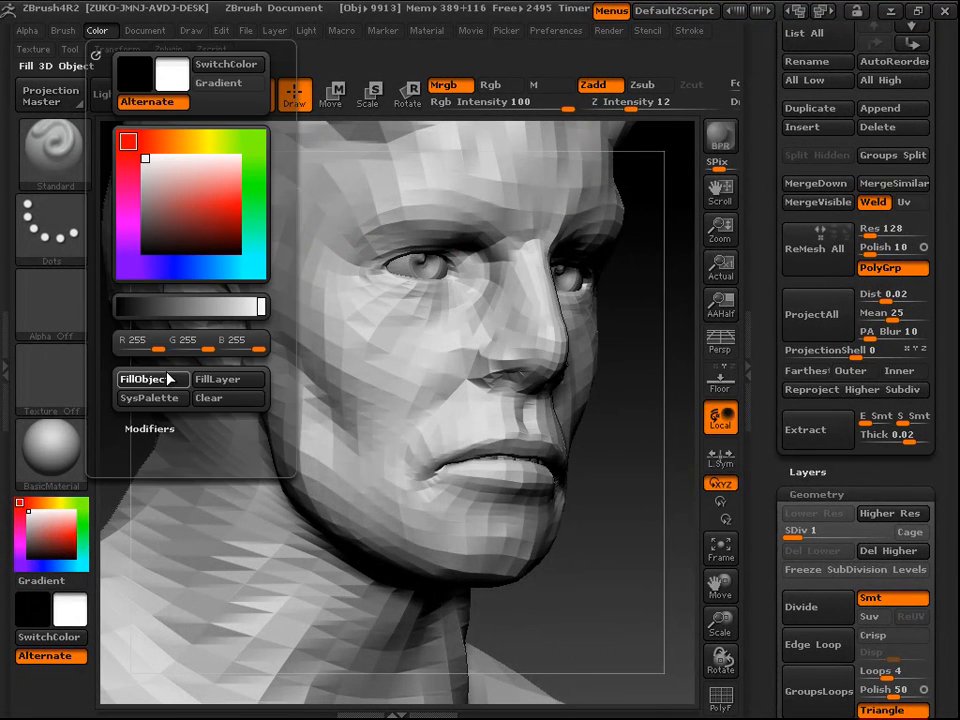
# Step: Set up the Standard brush for painting only, with a dark red colour, a smaller size and Zadd off
pyautogui.moveTo(83, 540); pyautogui.dragTo(62, 540)
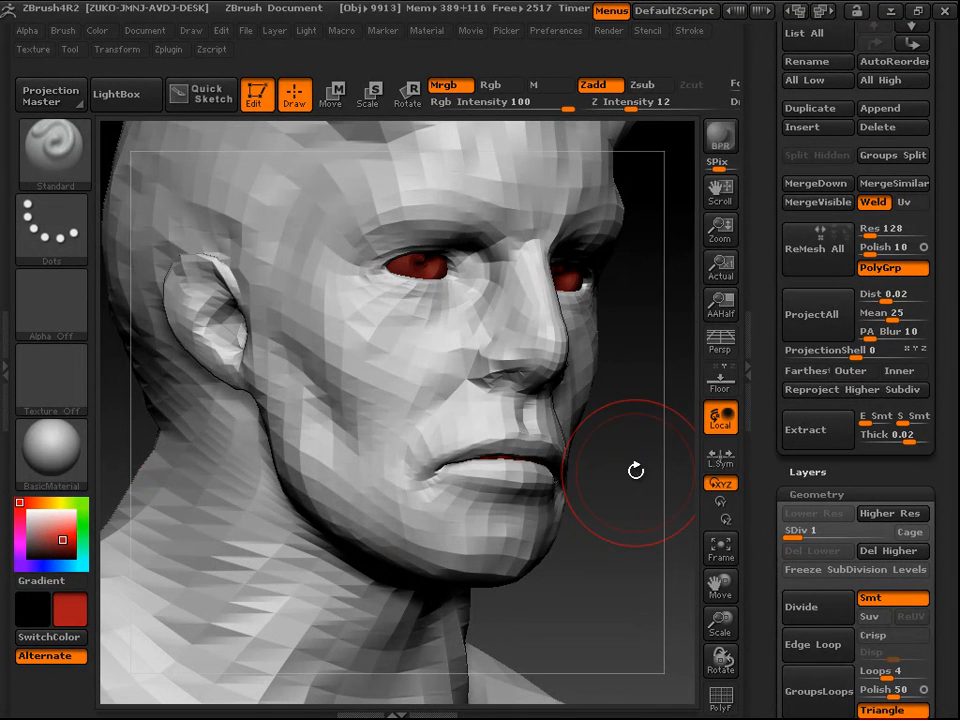
pyautogui.rightClick(416, 320)
pyautogui.moveTo(417, 315); pyautogui.dragTo(399, 316)
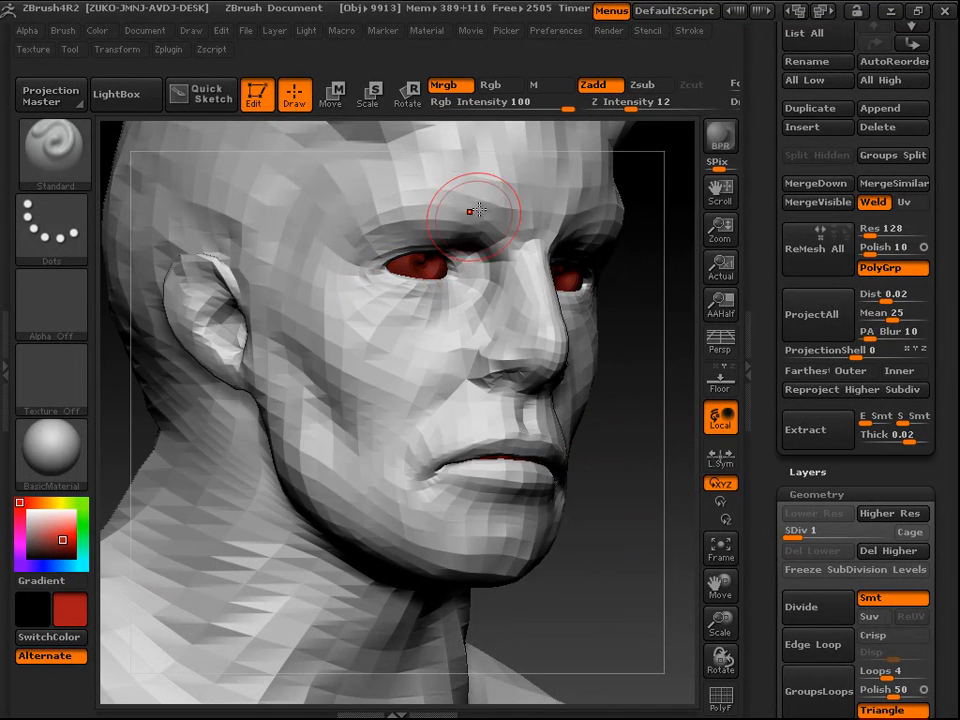
pyautogui.click(593, 85)
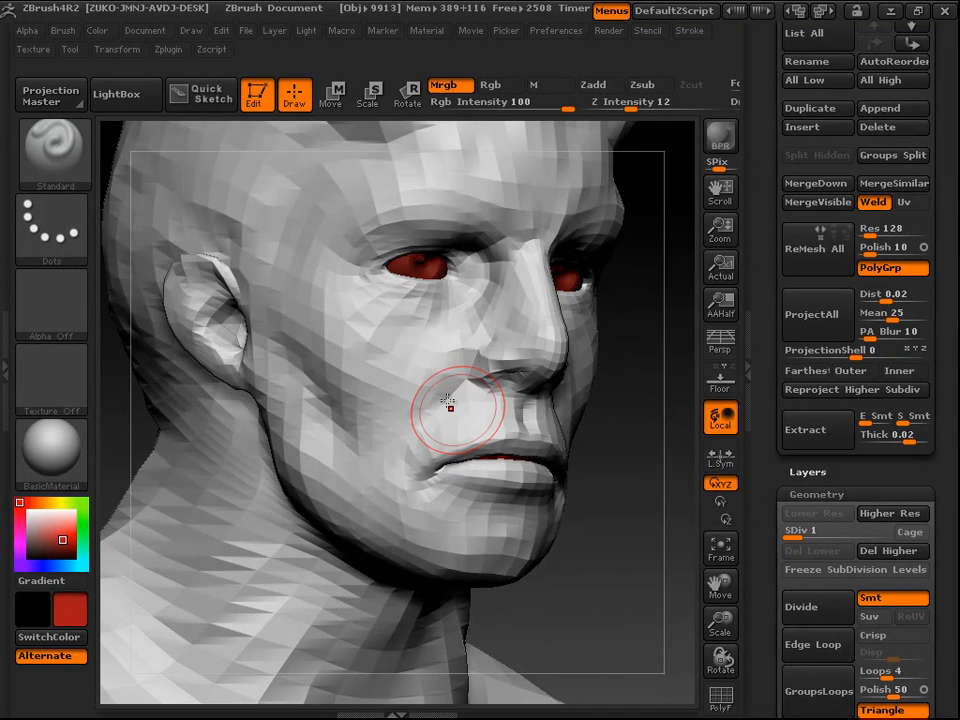
# Step: Paint dark red over the cheek and around the eye socket at subdivision level 1
pyautogui.moveTo(318, 248)
pyautogui.mouseDown()
pyautogui.moveTo(377, 398)
pyautogui.moveTo(275, 205)
pyautogui.moveTo(335, 350)
pyautogui.moveTo(245, 395)
pyautogui.moveTo(388, 378)
pyautogui.moveTo(369, 316)
pyautogui.moveTo(430, 418)
pyautogui.mouseUp()
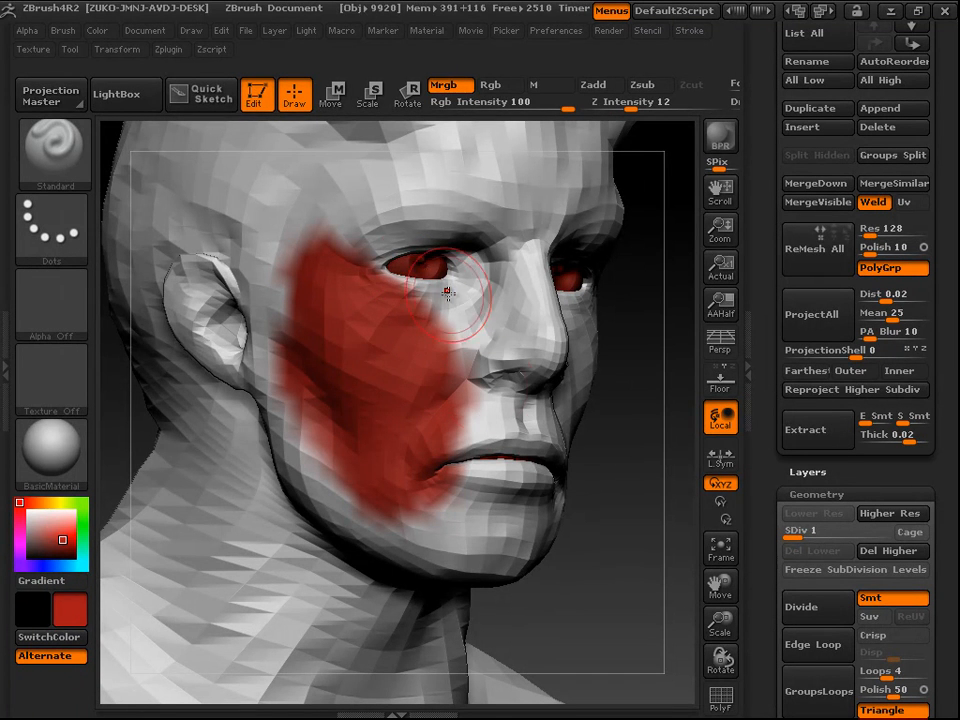
pyautogui.press('space')
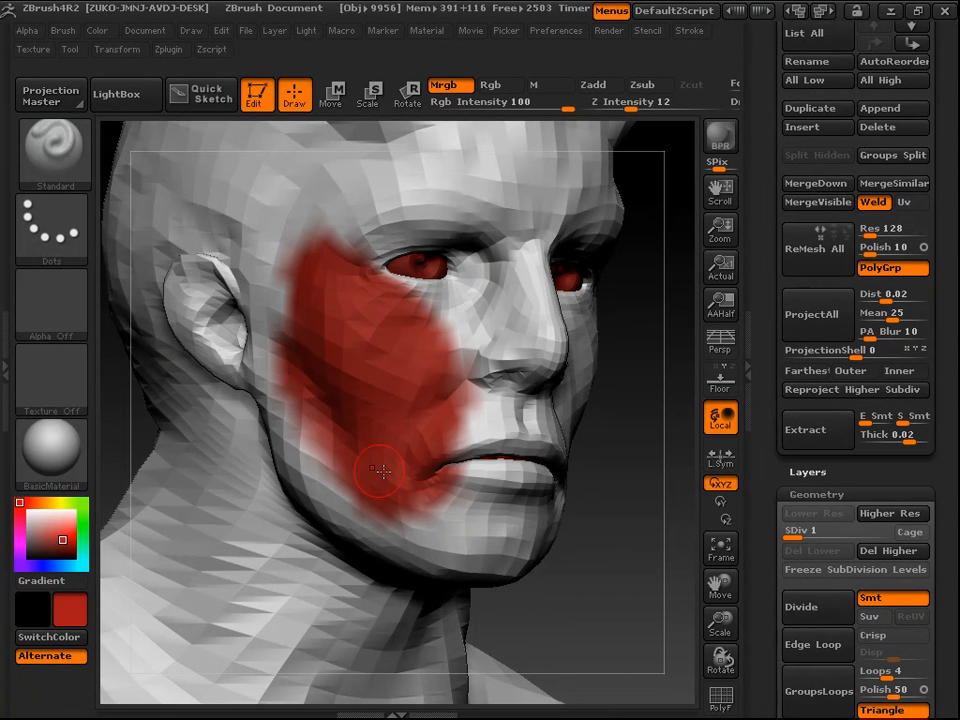
pyautogui.moveTo(612, 557)
pyautogui.mouseDown()
pyautogui.moveTo(643, 566)
pyautogui.moveTo(600, 394)
pyautogui.moveTo(564, 317)
pyautogui.moveTo(559, 251)
pyautogui.moveTo(579, 367)
pyautogui.moveTo(401, 368)
pyautogui.mouseUp()
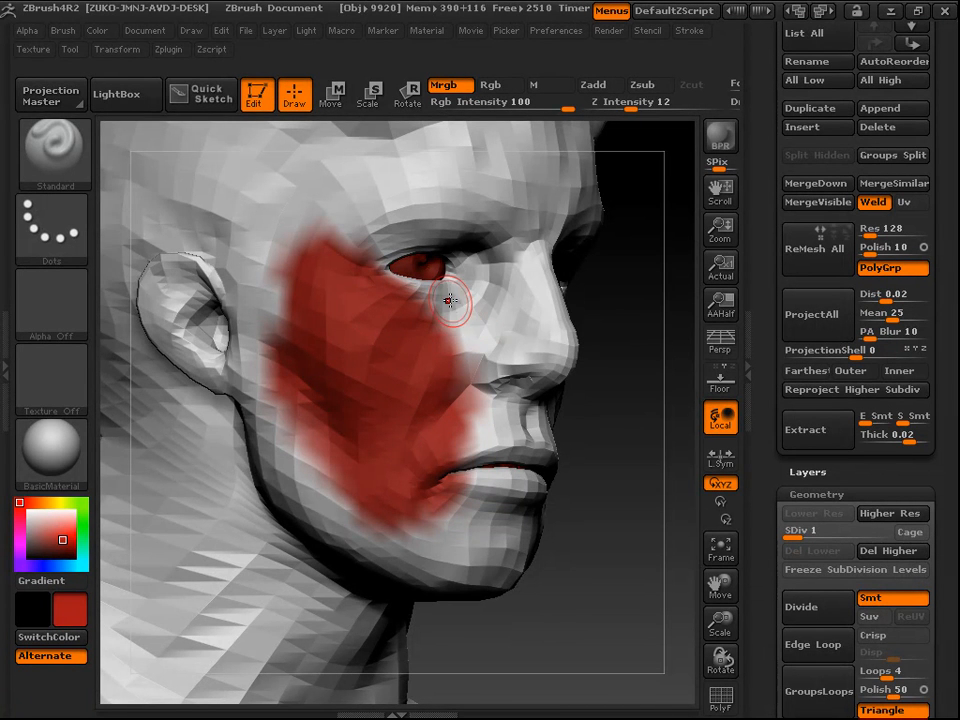
pyautogui.moveTo(453, 335)
pyautogui.mouseDown()
pyautogui.moveTo(471, 356)
pyautogui.moveTo(420, 270)
pyautogui.moveTo(448, 199)
pyautogui.moveTo(340, 170)
pyautogui.moveTo(385, 220)
pyautogui.mouseUp()
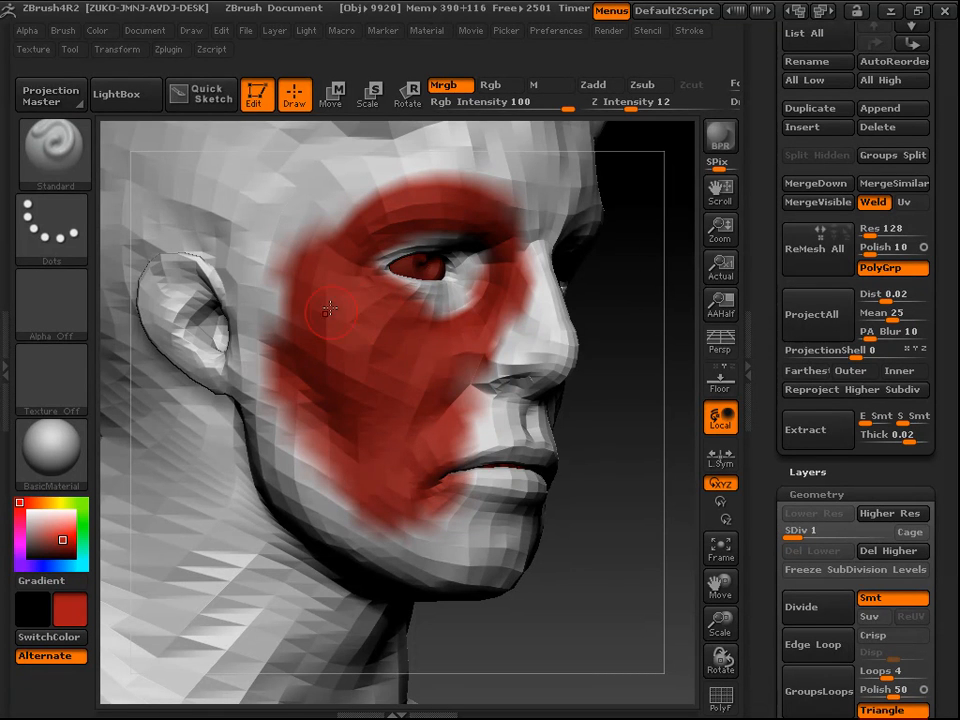
# Step: Undo the red strokes on the low-resolution face while keeping the head's white fill
pyautogui.moveTo(640, 319)
pyautogui.mouseDown()
pyautogui.moveTo(615, 296)
pyautogui.moveTo(598, 296)
pyautogui.moveTo(626, 298)
pyautogui.moveTo(652, 323)
pyautogui.moveTo(574, 244)
pyautogui.moveTo(633, 332)
pyautogui.moveTo(630, 392)
pyautogui.moveTo(683, 483)
pyautogui.moveTo(643, 489)
pyautogui.moveTo(624, 420)
pyautogui.mouseUp()
pyautogui.press('ctrl')
pyautogui.hotkey('ctrl', 'z')
pyautogui.hotkey('ctrl', 'z')
pyautogui.hotkey('ctrl', 'z')
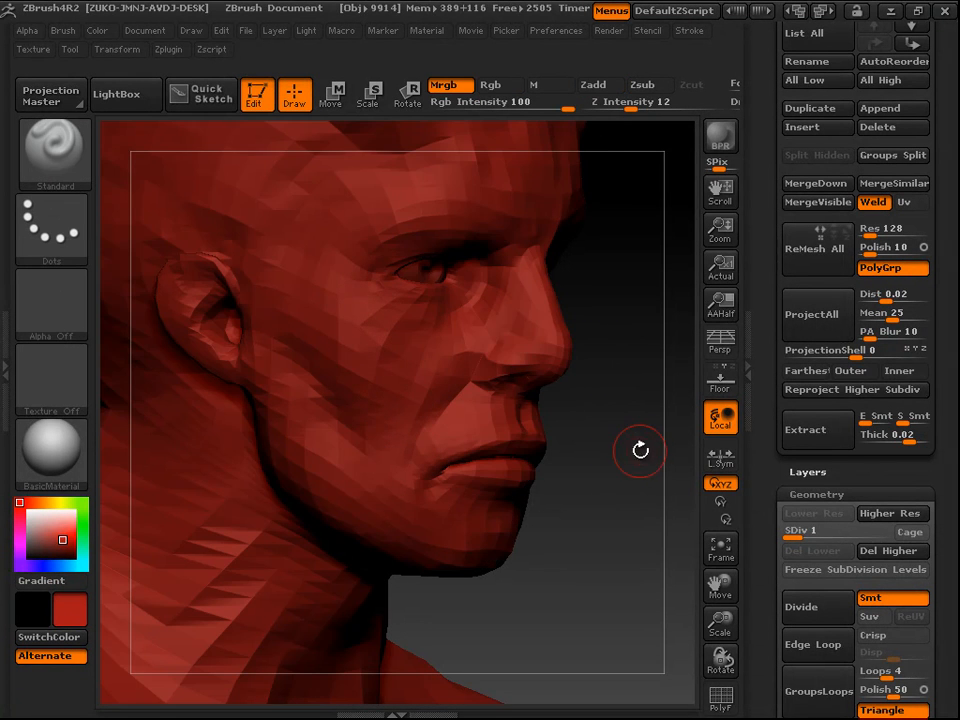
pyautogui.moveTo(640, 450); pyautogui.dragTo(235, 33)
pyautogui.click(222, 30)
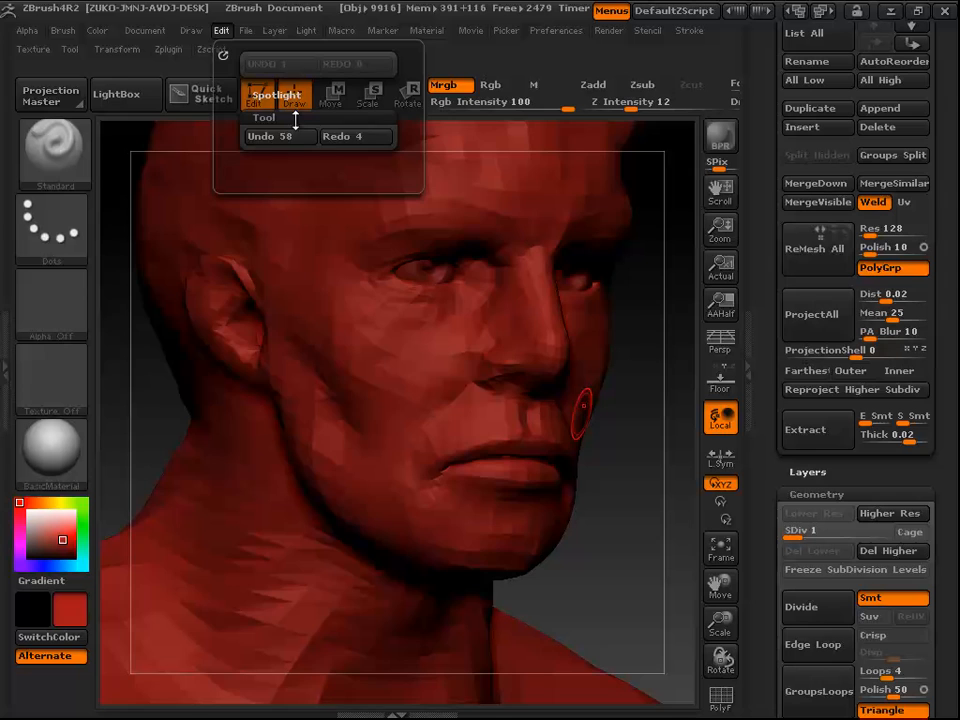
pyautogui.click(357, 138)
# Step: Raise the head's subdivision level to 5
pyautogui.moveTo(636, 466); pyautogui.dragTo(655, 477)
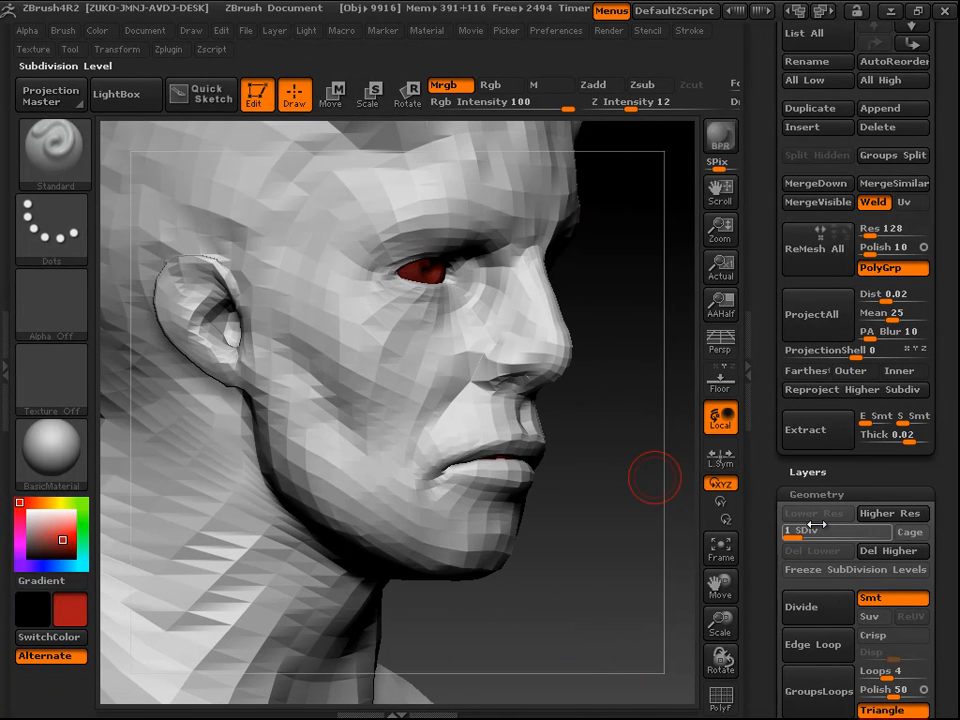
pyautogui.moveTo(818, 527); pyautogui.dragTo(895, 540)
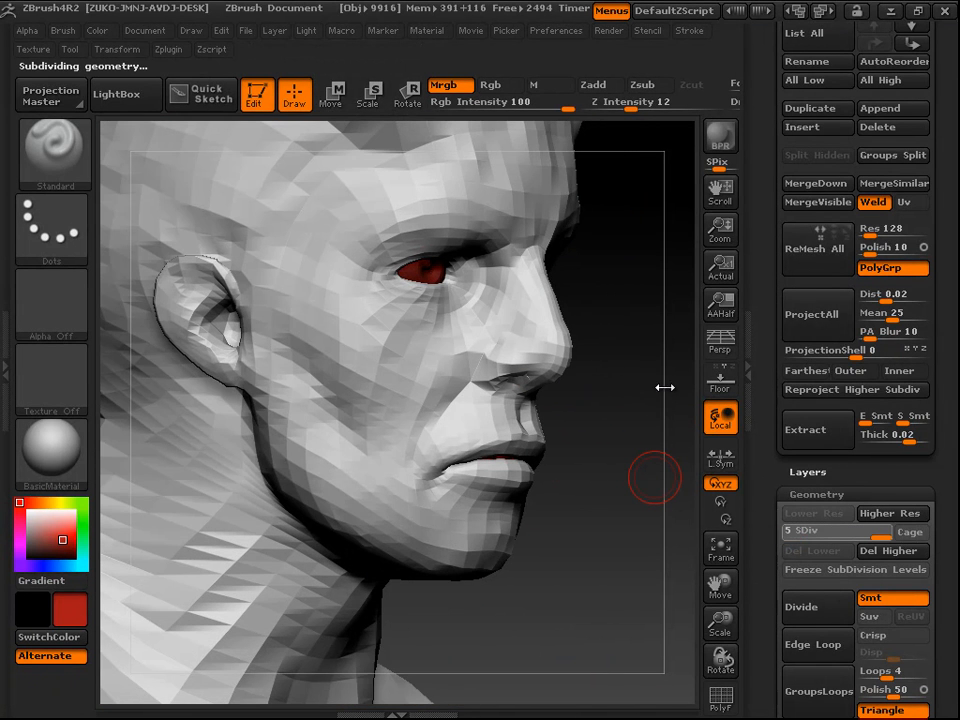
# Step: Paint dark red over the cheek, around the mouth corner and along the nose at subdivision level 5
pyautogui.moveTo(621, 396)
pyautogui.mouseDown()
pyautogui.moveTo(511, 349)
pyautogui.moveTo(405, 343)
pyautogui.moveTo(424, 392)
pyautogui.moveTo(400, 452)
pyautogui.moveTo(412, 503)
pyautogui.mouseUp()
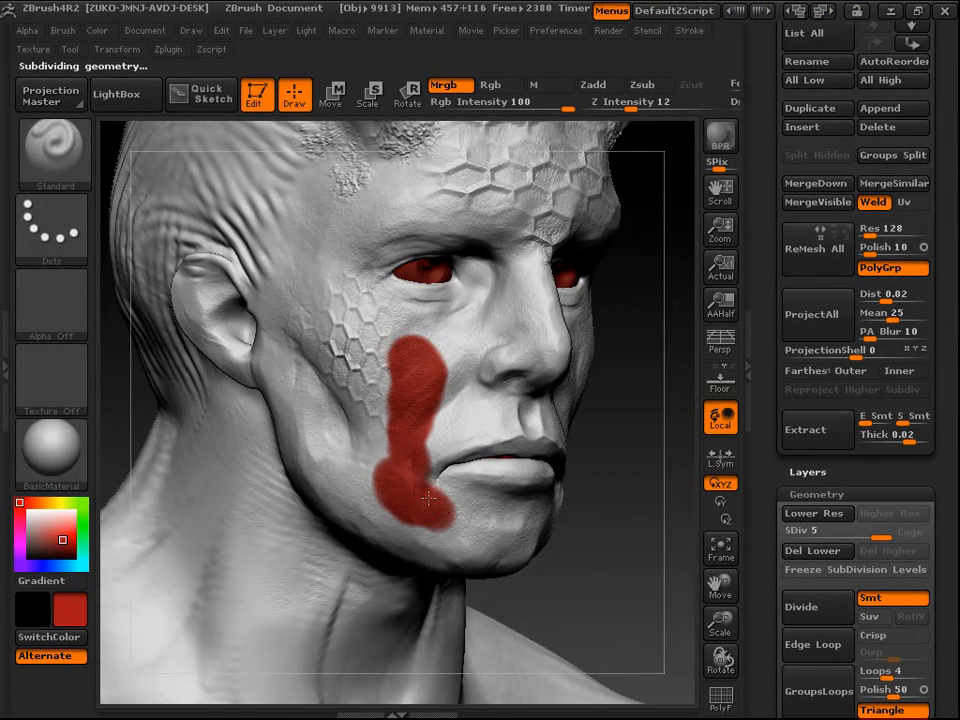
pyautogui.moveTo(470, 528); pyautogui.dragTo(473, 523)
pyautogui.moveTo(432, 433)
pyautogui.mouseDown()
pyautogui.moveTo(462, 420)
pyautogui.moveTo(525, 249)
pyautogui.mouseUp()
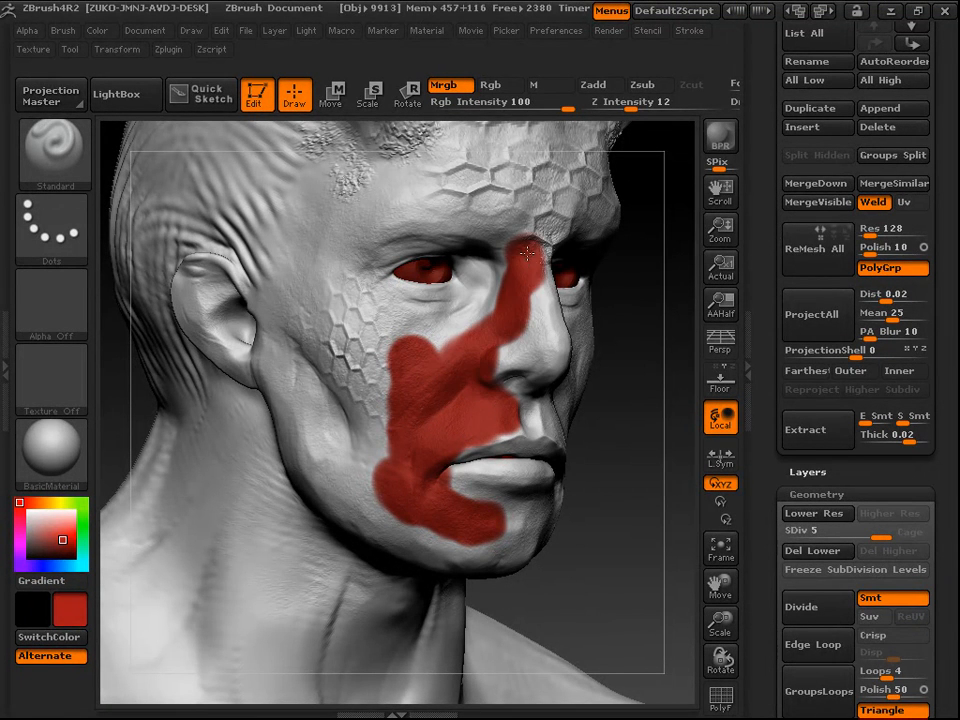
pyautogui.moveTo(443, 337)
pyautogui.mouseDown()
pyautogui.moveTo(345, 320)
pyautogui.moveTo(340, 348)
pyautogui.moveTo(358, 377)
pyautogui.mouseUp()
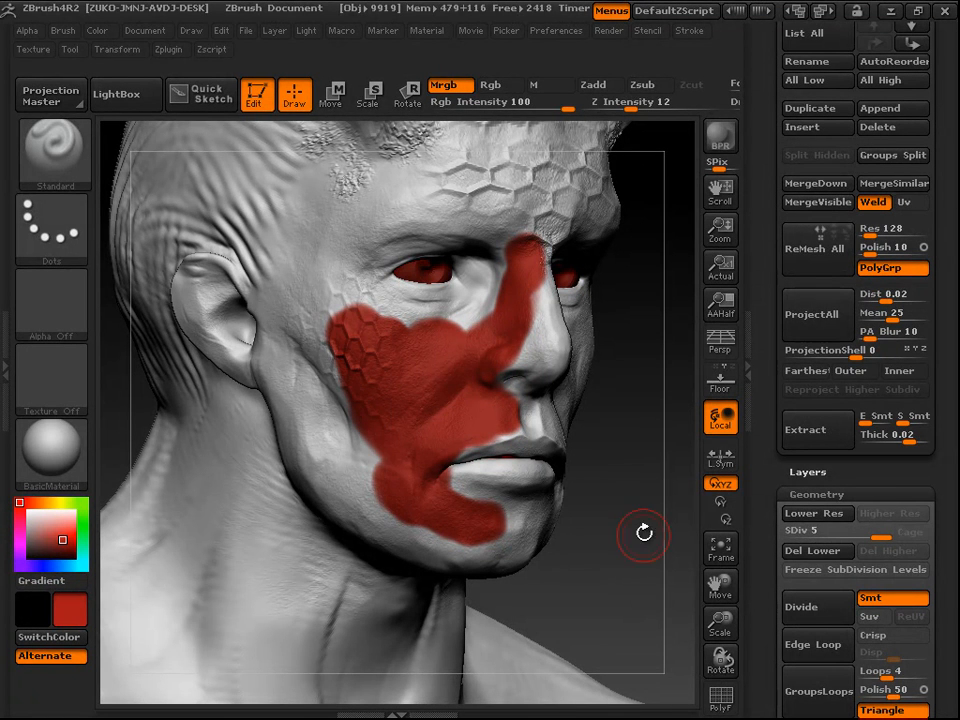
# Step: Undo the red strokes painted on the high-resolution face
pyautogui.press('ctrl')
pyautogui.hotkey('ctrl', 'z')
pyautogui.hotkey('ctrl', 'z')
pyautogui.hotkey('ctrl', 'z')
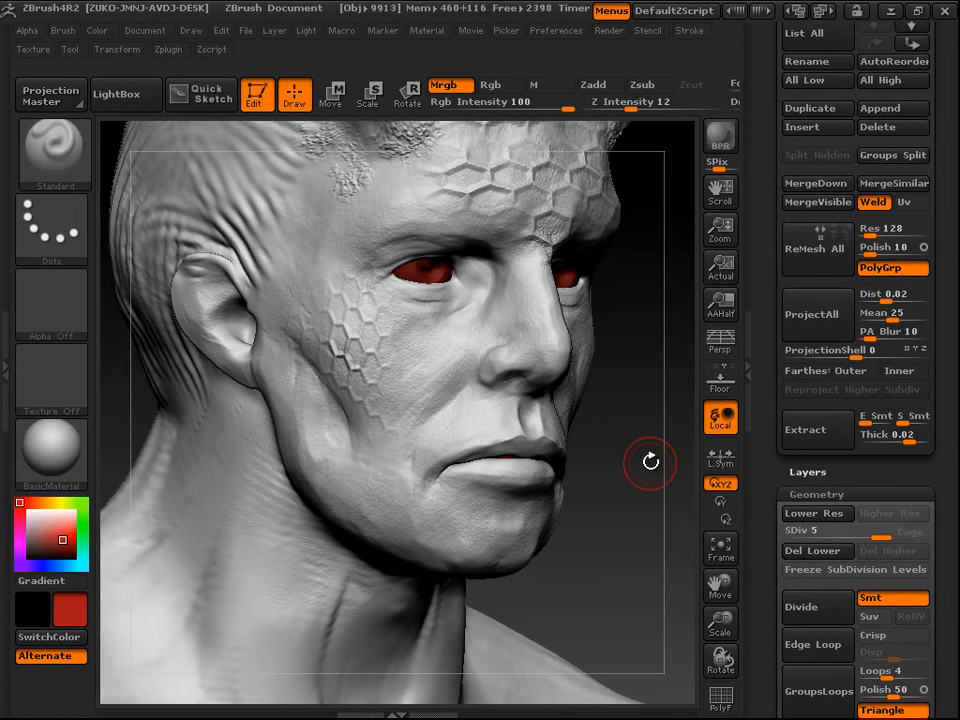
# Step: Examine the sculpted head and its surface detail from three-quarter, profile and front views
pyautogui.moveTo(613, 506)
pyautogui.mouseDown()
pyautogui.moveTo(636, 516)
pyautogui.moveTo(606, 454)
pyautogui.moveTo(570, 437)
pyautogui.moveTo(626, 495)
pyautogui.mouseUp()
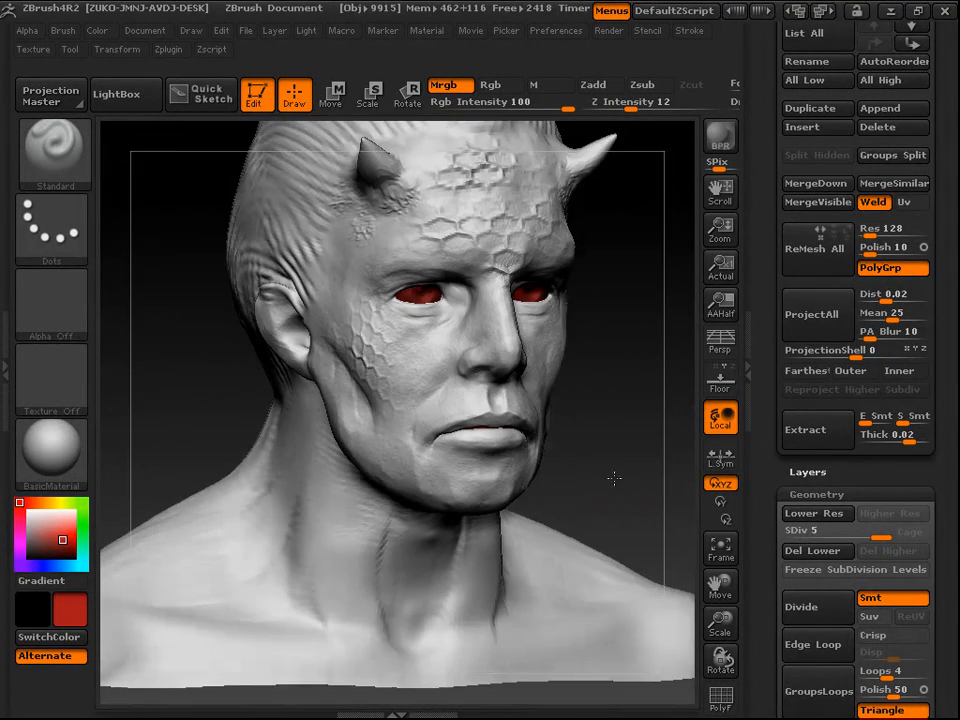
pyautogui.moveTo(614, 479); pyautogui.dragTo(592, 420)
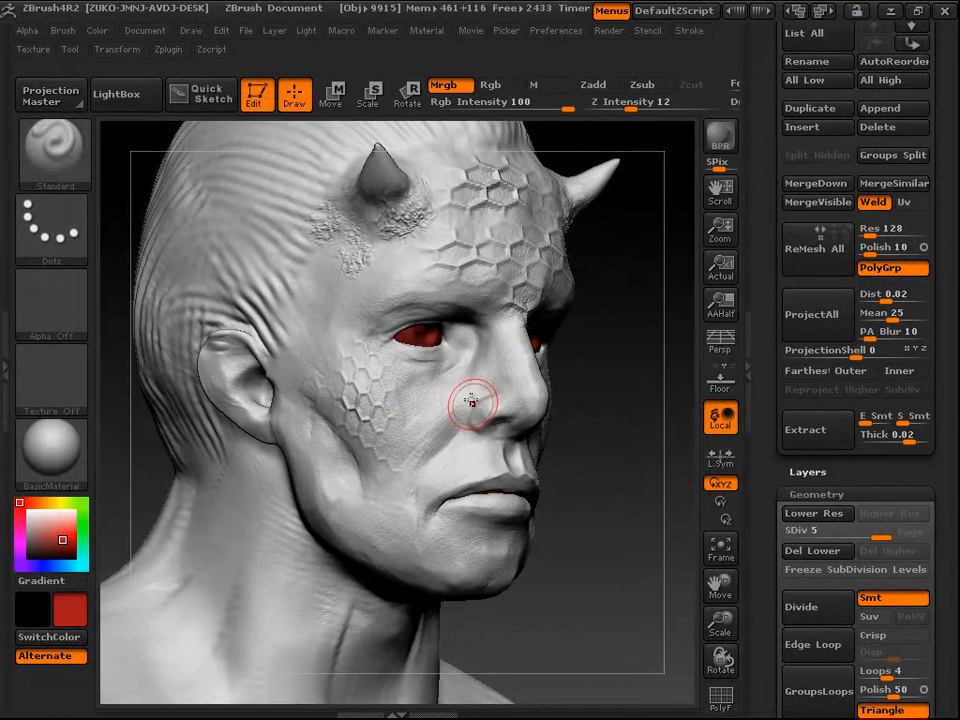
pyautogui.moveTo(638, 489)
pyautogui.mouseDown()
pyautogui.moveTo(627, 497)
pyautogui.moveTo(606, 482)
pyautogui.moveTo(637, 509)
pyautogui.mouseUp()
pyautogui.moveTo(633, 688); pyautogui.dragTo(628, 438)
pyautogui.moveTo(651, 530); pyautogui.dragTo(648, 451)
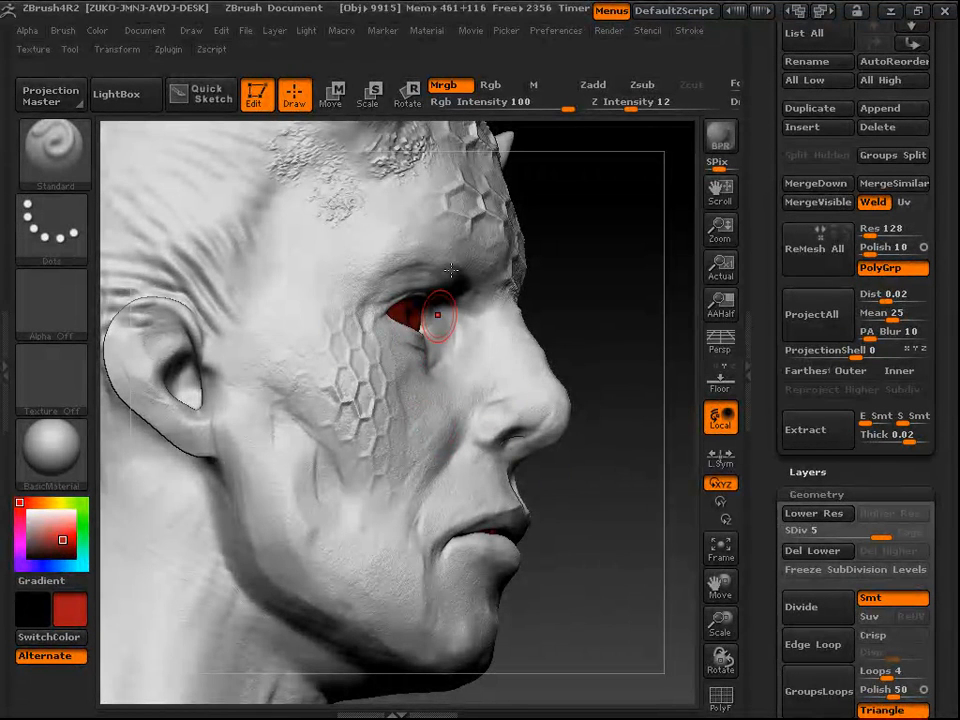
pyautogui.moveTo(622, 515)
pyautogui.mouseDown()
pyautogui.moveTo(579, 456)
pyautogui.moveTo(605, 507)
pyautogui.moveTo(568, 527)
pyautogui.moveTo(588, 547)
pyautogui.moveTo(598, 529)
pyautogui.mouseUp()
pyautogui.moveTo(525, 381)
pyautogui.mouseDown()
pyautogui.moveTo(392, 411)
pyautogui.moveTo(598, 493)
pyautogui.mouseUp()
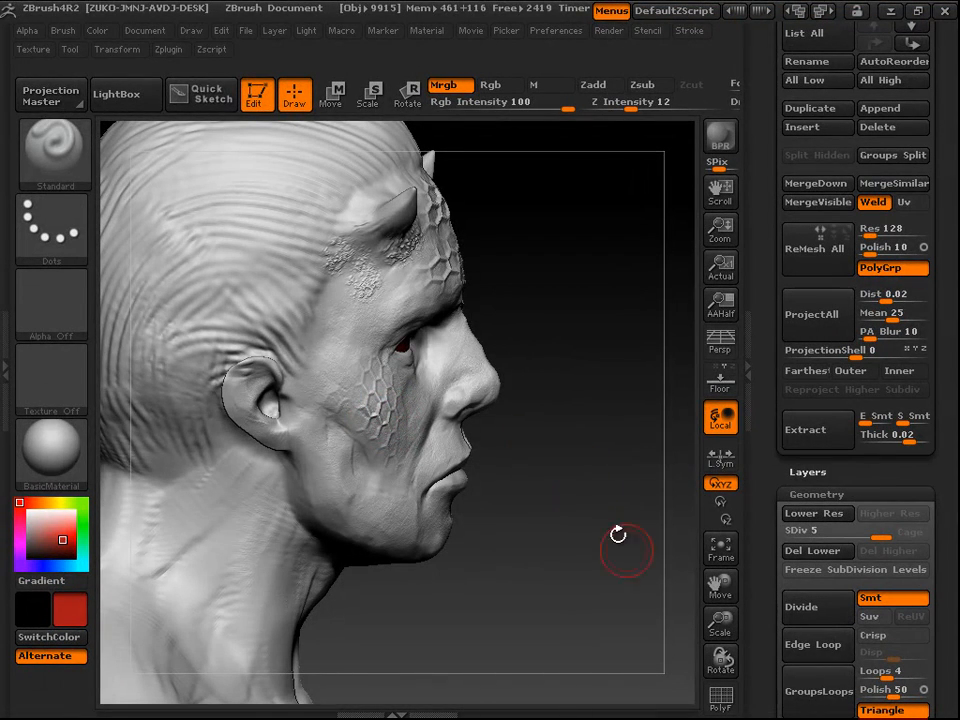
pyautogui.moveTo(605, 513)
pyautogui.mouseDown()
pyautogui.moveTo(559, 497)
pyautogui.moveTo(289, 487)
pyautogui.moveTo(294, 508)
pyautogui.moveTo(624, 504)
pyautogui.moveTo(638, 508)
pyautogui.moveTo(654, 568)
pyautogui.moveTo(670, 562)
pyautogui.mouseUp()
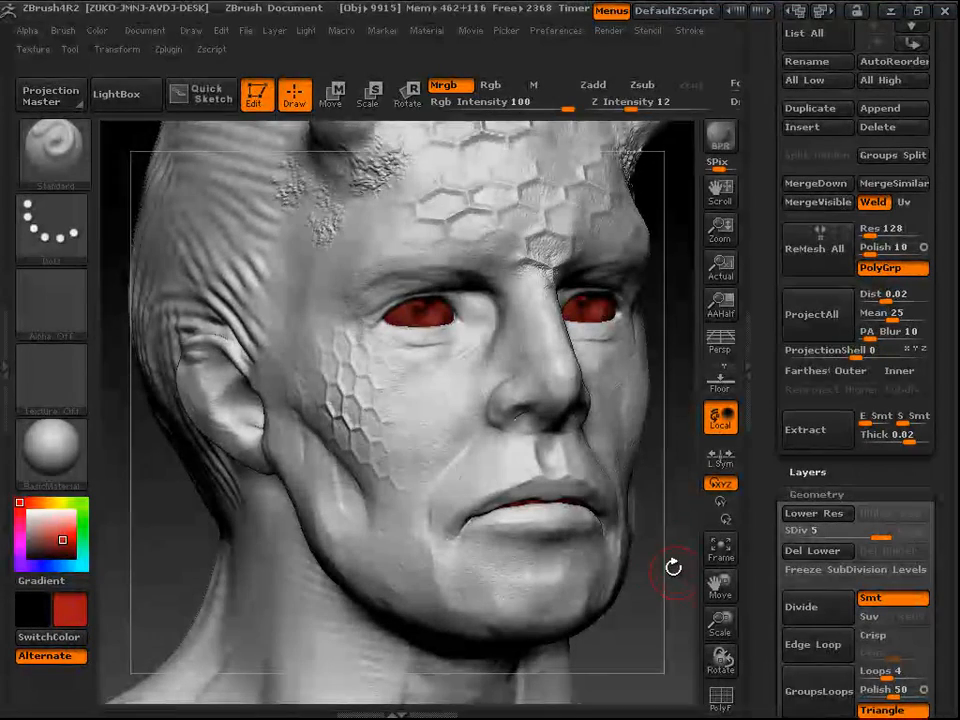
pyautogui.keyDown('alt'); pyautogui.moveTo(614, 499); pyautogui.dragTo(594, 484); pyautogui.keyUp('alt')
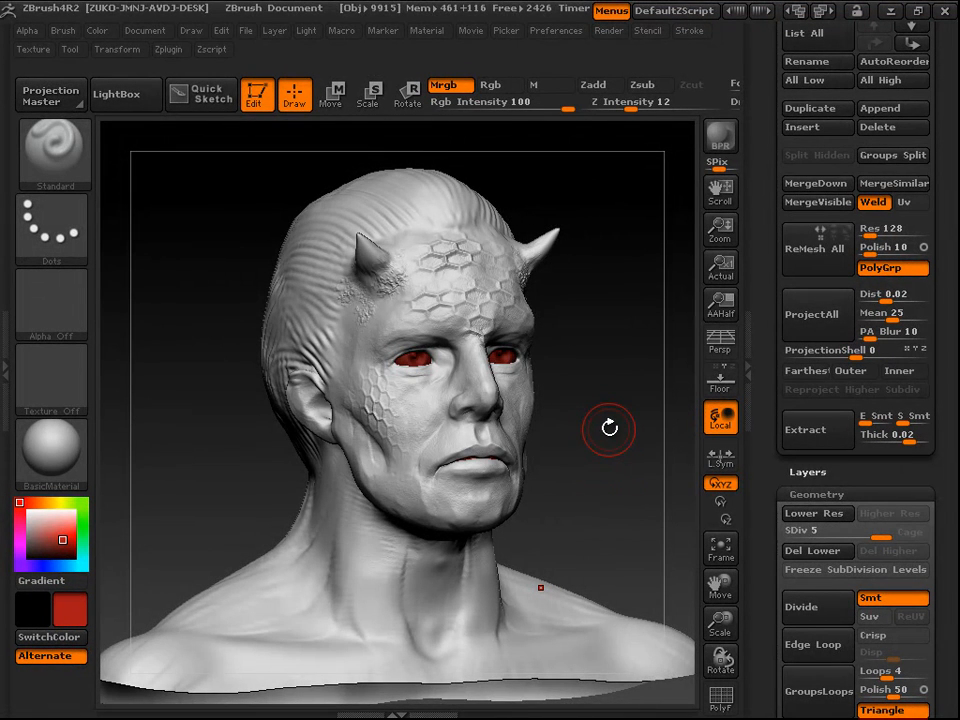
pyautogui.moveTo(603, 444); pyautogui.dragTo(600, 432)
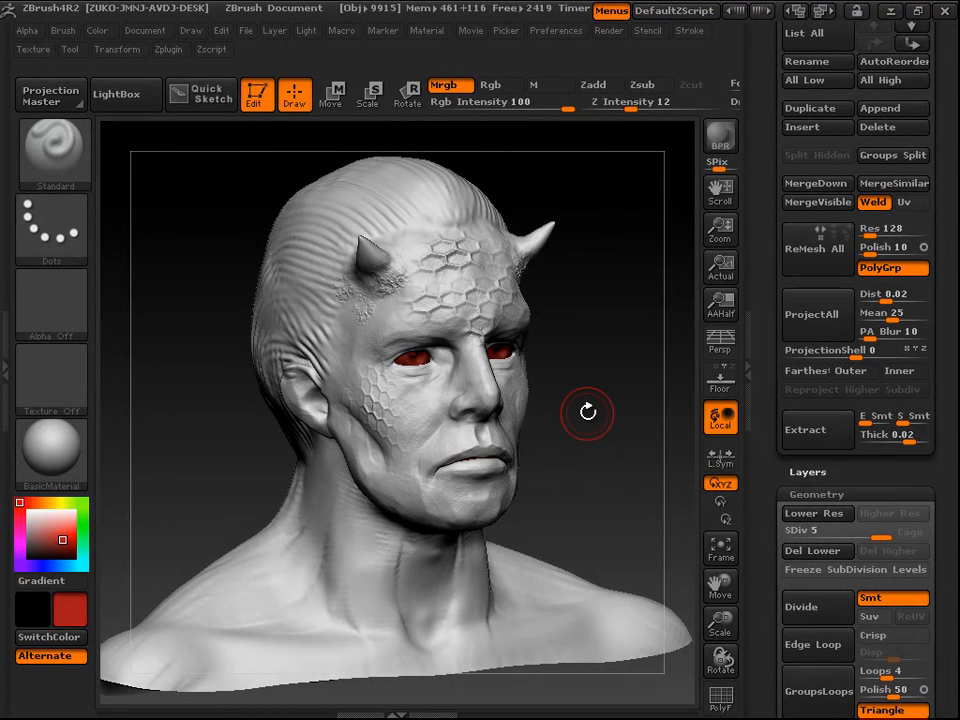
pyautogui.moveTo(595, 409)
pyautogui.mouseDown()
pyautogui.moveTo(604, 416)
pyautogui.moveTo(579, 446)
pyautogui.moveTo(596, 429)
pyautogui.moveTo(619, 468)
pyautogui.moveTo(617, 456)
pyautogui.moveTo(636, 461)
pyautogui.moveTo(619, 459)
pyautogui.moveTo(619, 519)
pyautogui.moveTo(619, 447)
pyautogui.moveTo(626, 467)
pyautogui.mouseUp()
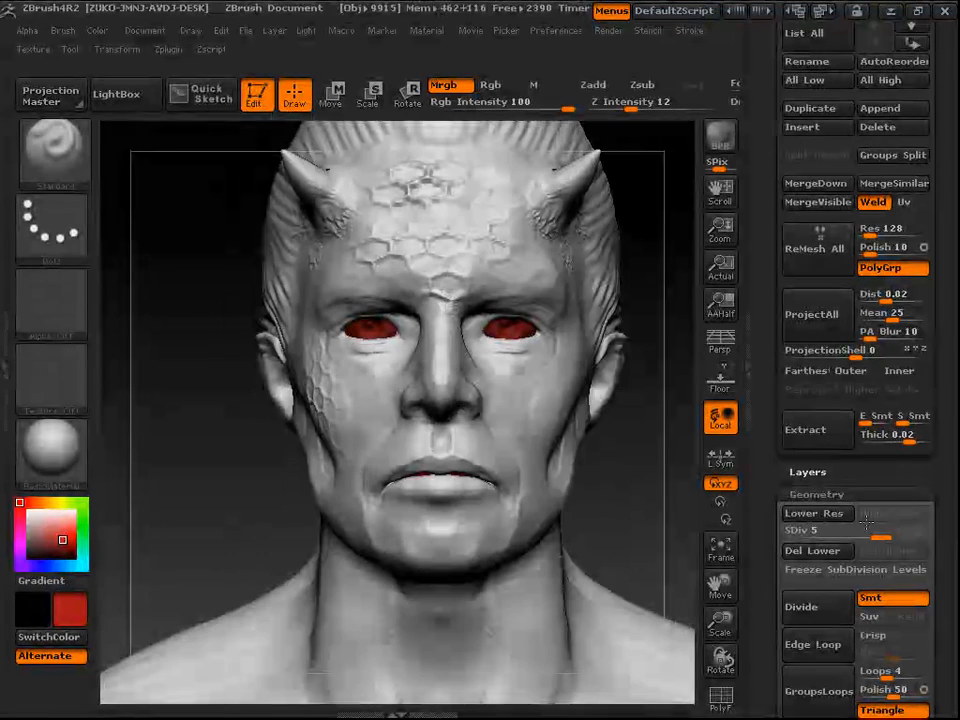
pyautogui.scroll(-3, 840, 470)
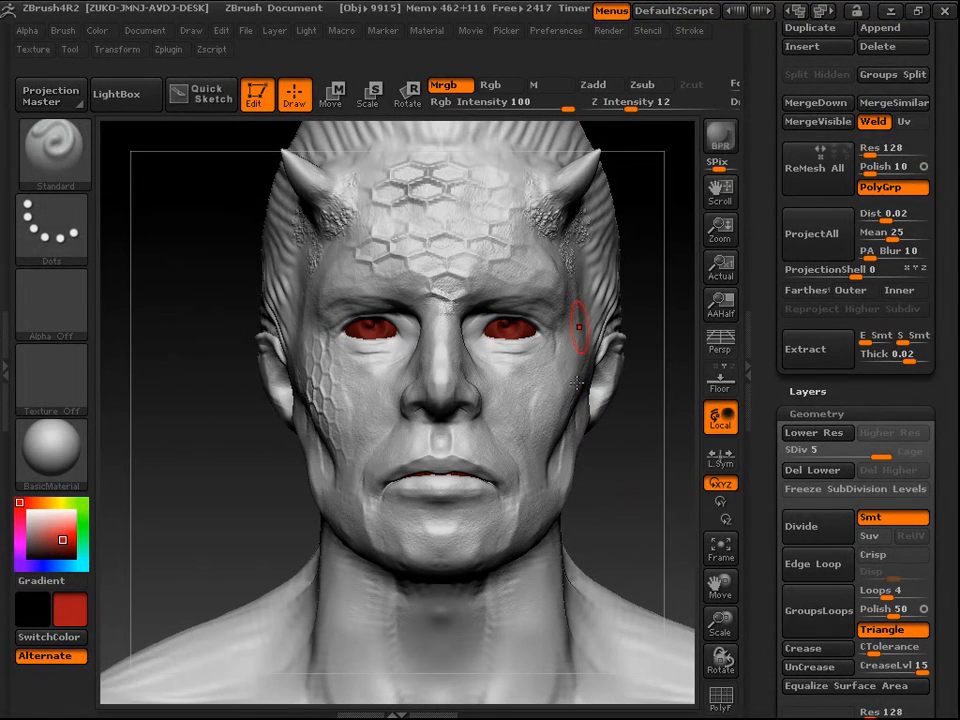
pyautogui.moveTo(639, 493); pyautogui.dragTo(611, 491)
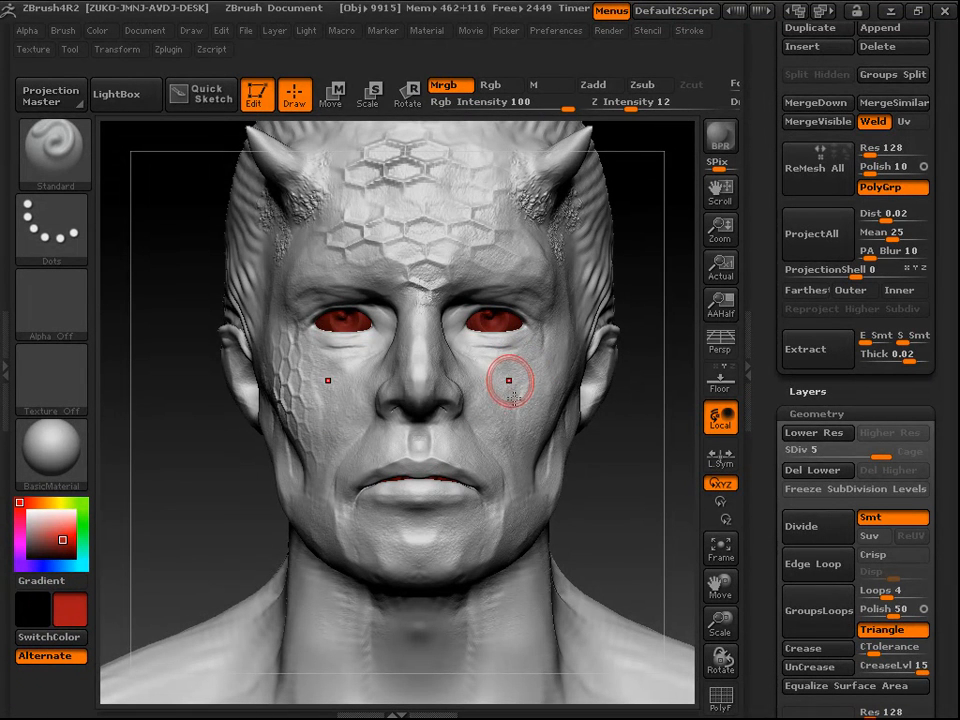
# Step: Paint dark red over both cheeks and around the eyes and brows with Mrgb active, and undo the strokes
pyautogui.moveTo(508, 384); pyautogui.dragTo(505, 405)
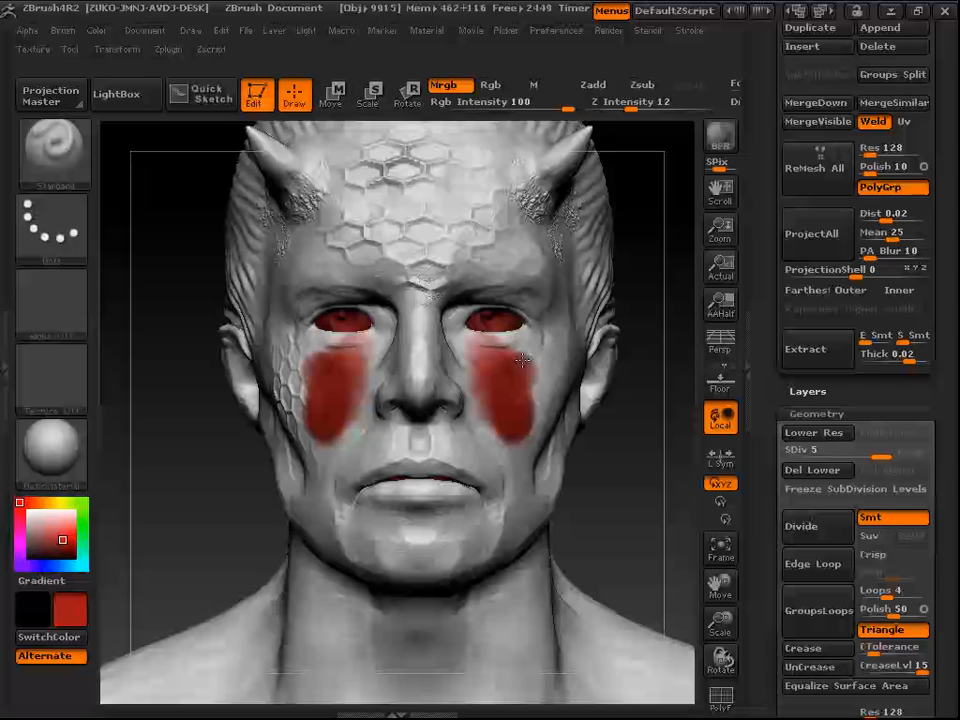
pyautogui.moveTo(523, 360)
pyautogui.mouseDown()
pyautogui.moveTo(550, 323)
pyautogui.moveTo(535, 278)
pyautogui.moveTo(515, 268)
pyautogui.moveTo(460, 272)
pyautogui.moveTo(437, 316)
pyautogui.mouseUp()
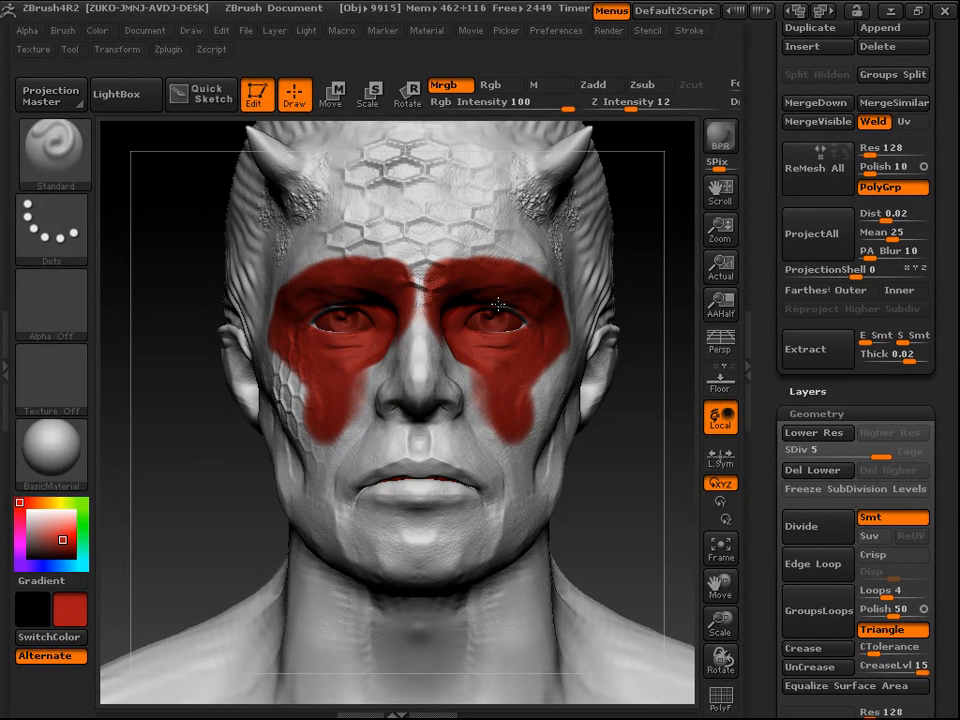
pyautogui.moveTo(472, 374); pyautogui.dragTo(539, 451)
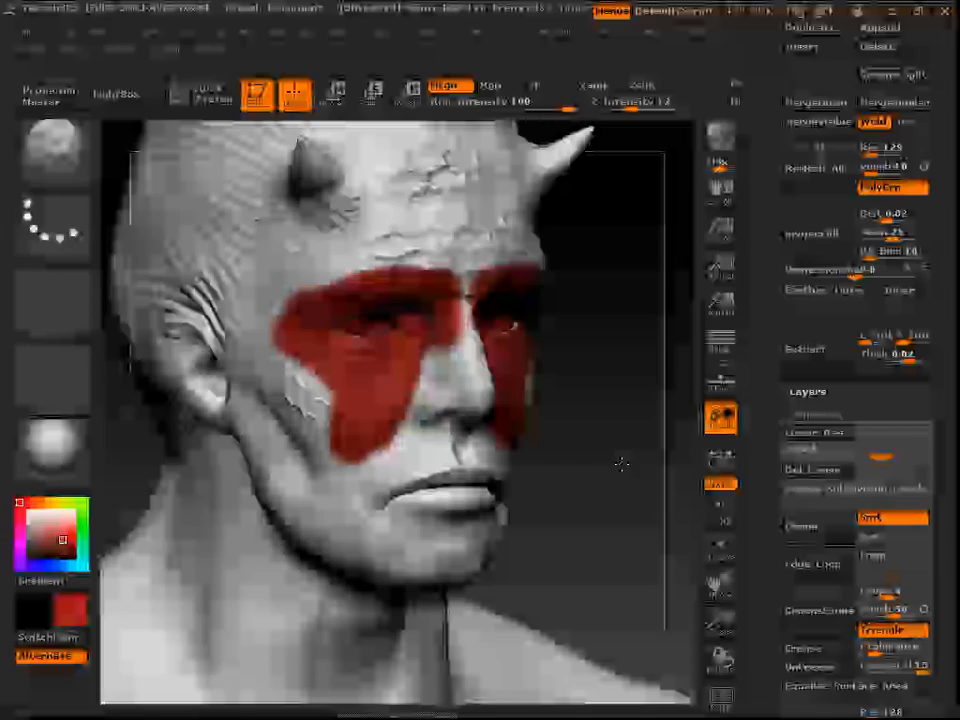
pyautogui.press('ctrl')
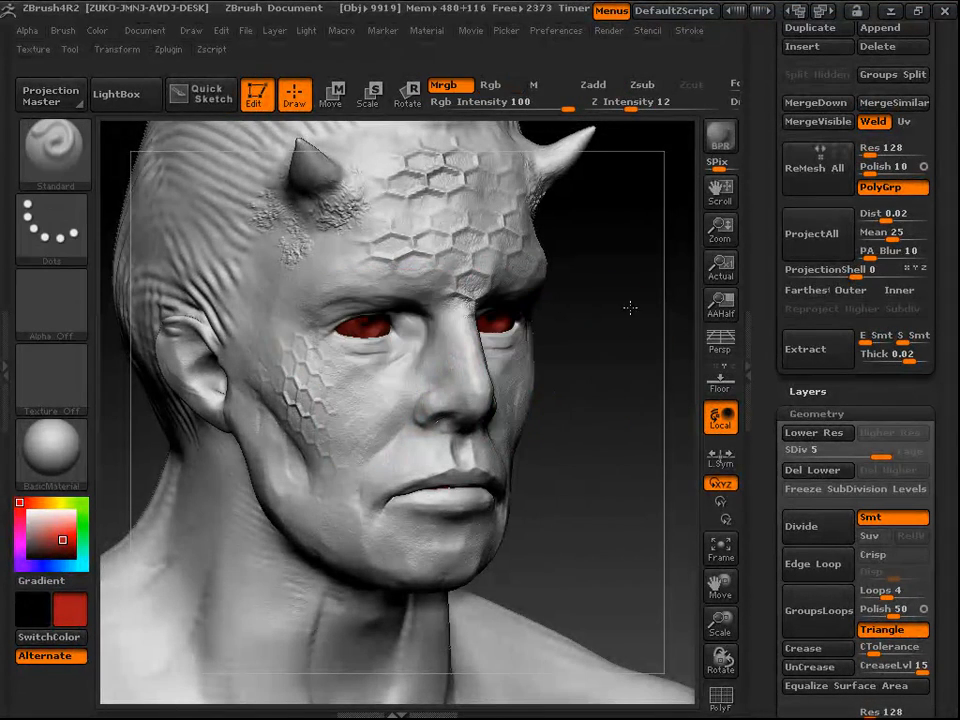
# Step: Switch the brush channel through Rgb and M and back to Mrgb
pyautogui.moveTo(630, 307); pyautogui.dragTo(540, 264)
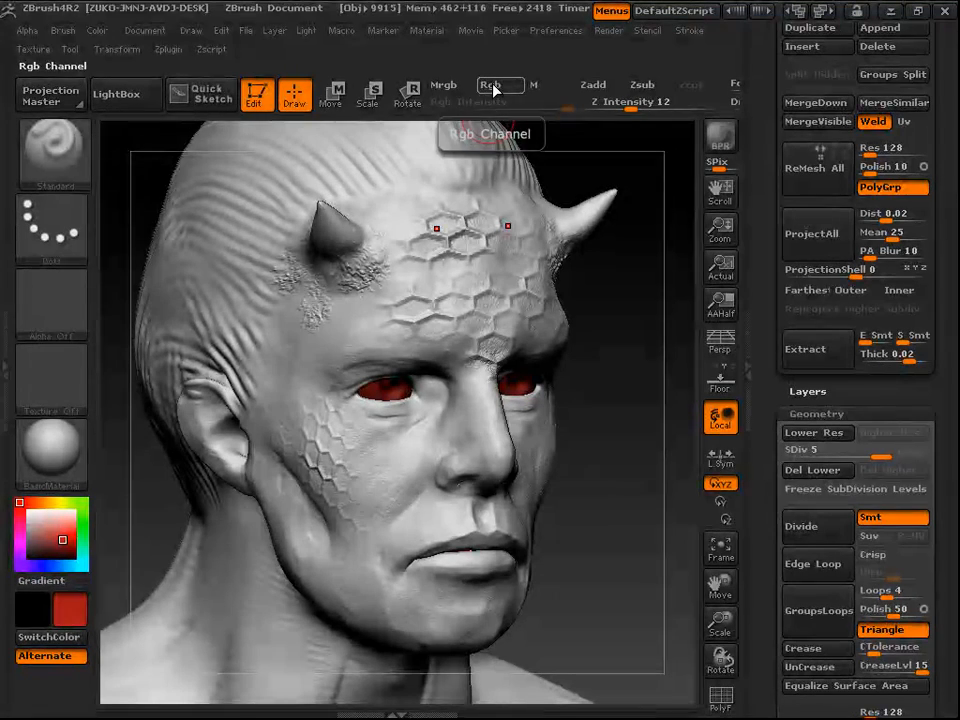
pyautogui.click(495, 86)
pyautogui.click(552, 87)
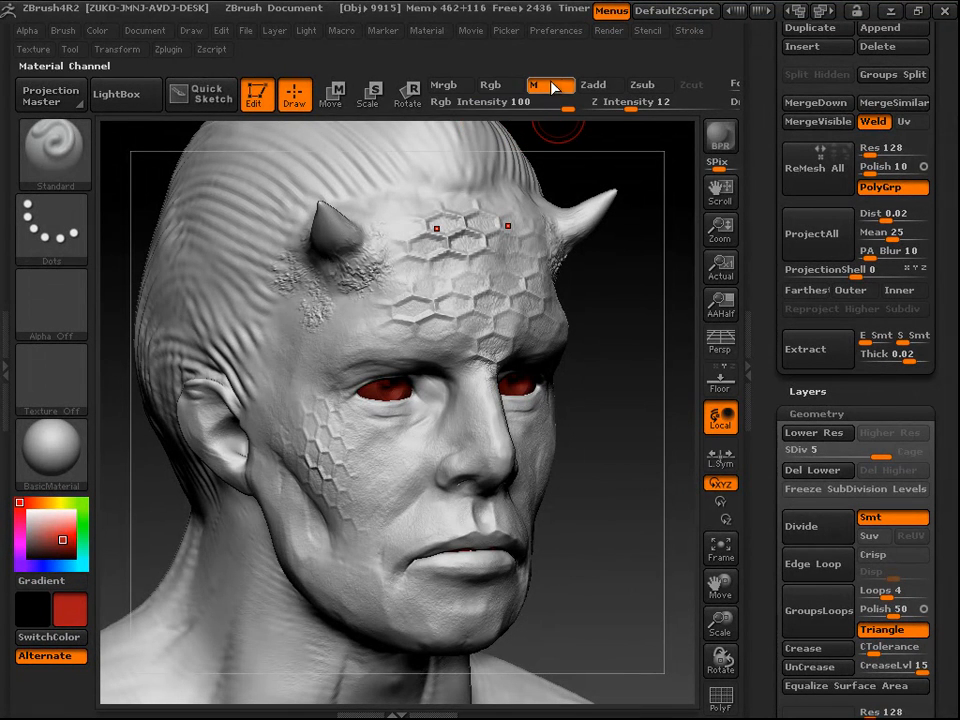
pyautogui.click(443, 85)
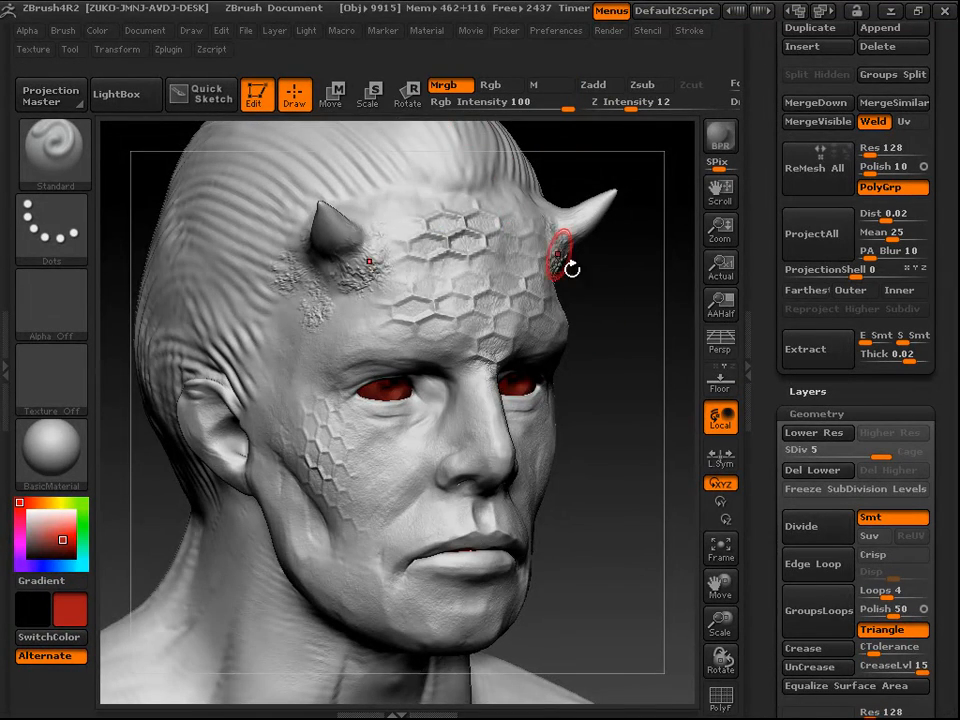
# Step: Set the Standard brush to paint colour only using the Rgb channel
pyautogui.moveTo(634, 397)
pyautogui.mouseDown()
pyautogui.moveTo(625, 328)
pyautogui.moveTo(632, 336)
pyautogui.moveTo(581, 261)
pyautogui.moveTo(560, 205)
pyautogui.mouseUp()
pyautogui.moveTo(616, 335)
pyautogui.mouseDown()
pyautogui.moveTo(553, 306)
pyautogui.moveTo(500, 318)
pyautogui.mouseUp()
pyautogui.click(491, 85)
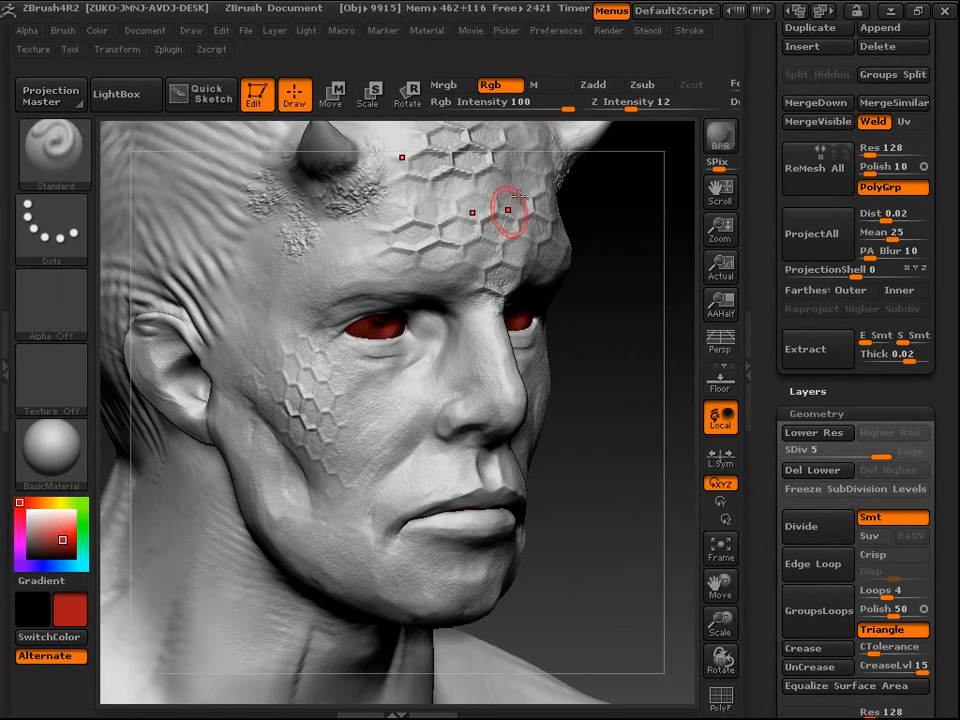
# Step: Paint a red test stroke down the cheek with only Rgb active and undo it
pyautogui.moveTo(607, 408)
pyautogui.mouseDown()
pyautogui.moveTo(621, 386)
pyautogui.moveTo(611, 396)
pyautogui.moveTo(566, 318)
pyautogui.mouseUp()
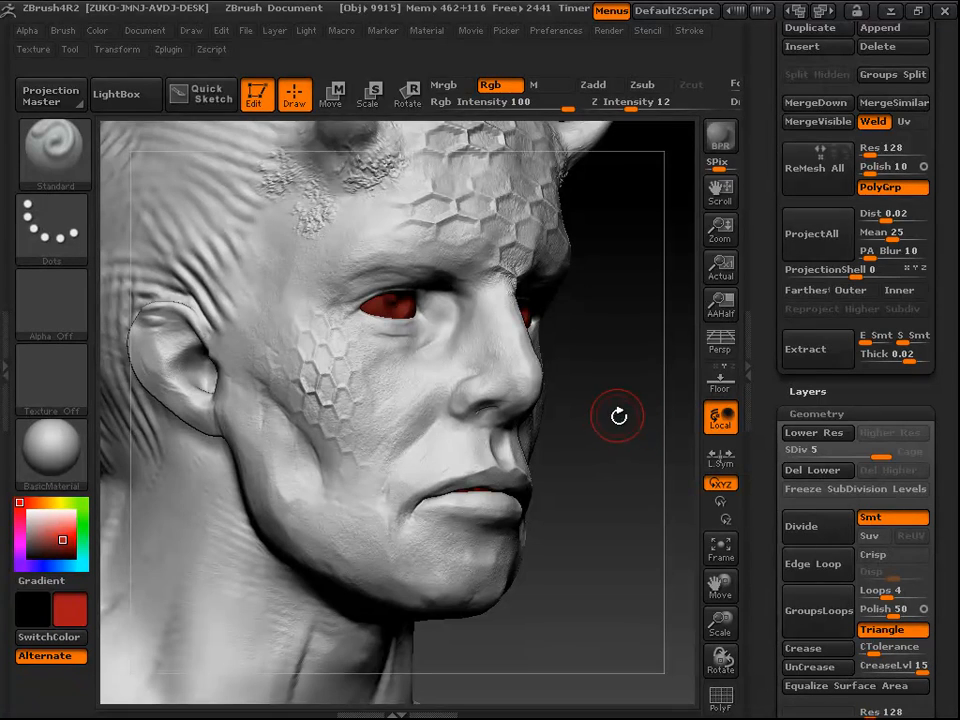
pyautogui.moveTo(619, 430)
pyautogui.mouseDown()
pyautogui.moveTo(615, 407)
pyautogui.moveTo(585, 401)
pyautogui.moveTo(593, 408)
pyautogui.mouseUp()
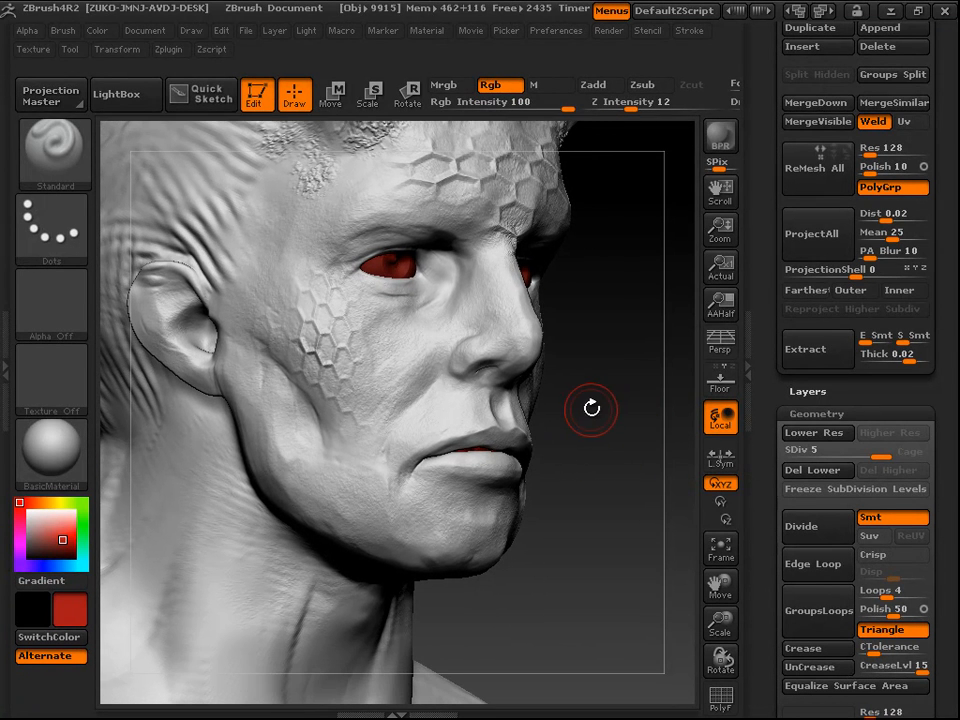
pyautogui.moveTo(306, 305)
pyautogui.mouseDown()
pyautogui.moveTo(352, 392)
pyautogui.moveTo(332, 369)
pyautogui.moveTo(321, 392)
pyautogui.moveTo(403, 500)
pyautogui.mouseUp()
pyautogui.press('ctrl')
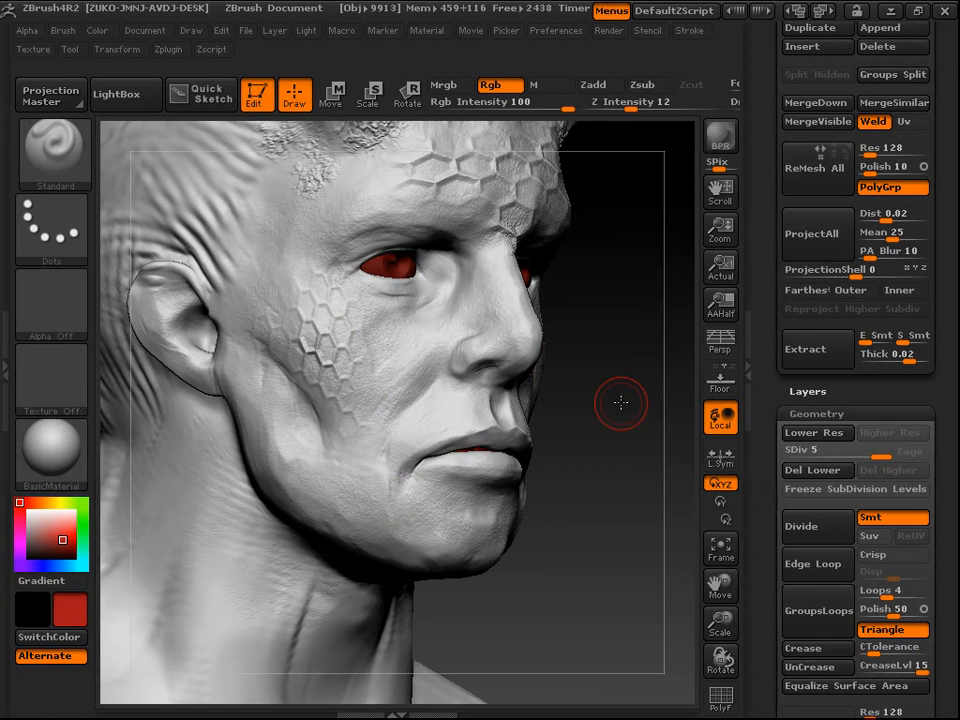
# Step: Enable Zadd alongside Rgb and paint raised red strokes over the cheeks, jaw and chin
pyautogui.moveTo(620, 402); pyautogui.dragTo(566, 154)
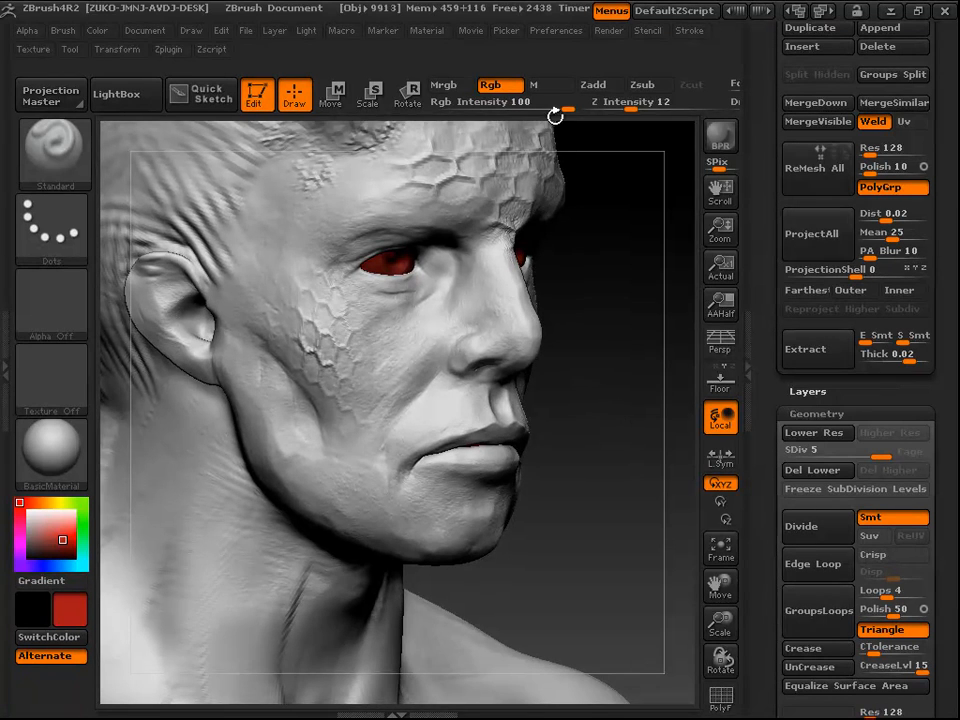
pyautogui.click(603, 85)
pyautogui.press('space')
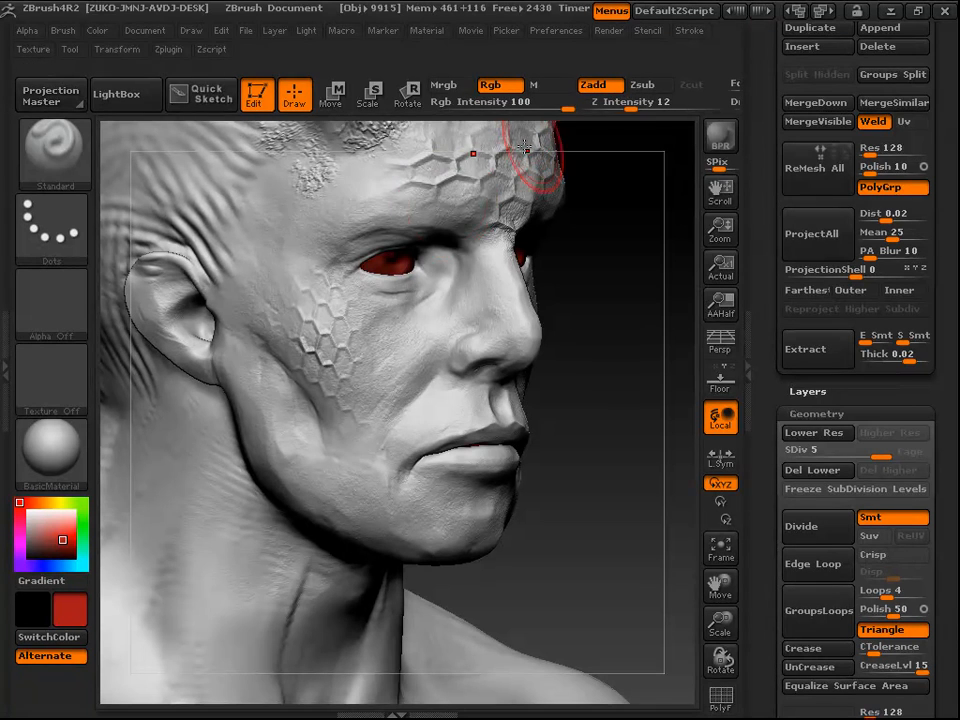
pyautogui.moveTo(300, 210)
pyautogui.mouseDown()
pyautogui.moveTo(350, 270)
pyautogui.moveTo(377, 403)
pyautogui.moveTo(348, 364)
pyautogui.moveTo(380, 462)
pyautogui.moveTo(410, 490)
pyautogui.moveTo(450, 520)
pyautogui.moveTo(591, 531)
pyautogui.moveTo(568, 514)
pyautogui.moveTo(601, 541)
pyautogui.moveTo(611, 484)
pyautogui.mouseUp()
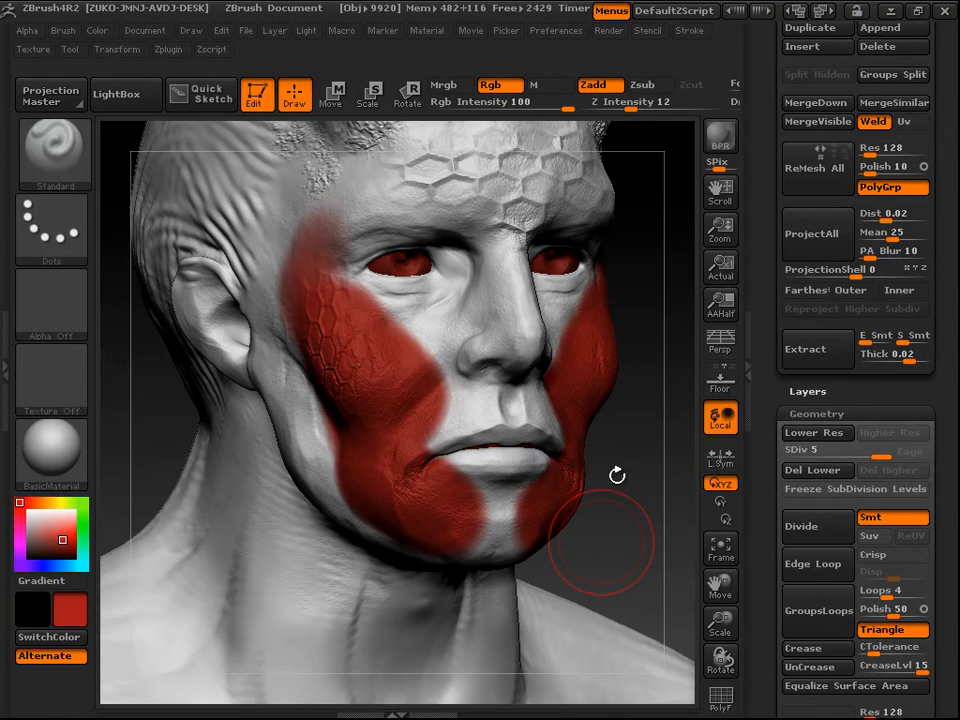
# Step: Undo the raised red strokes and turn Zadd off so the brush no longer sculpts
pyautogui.hotkey('ctrl', 'z')
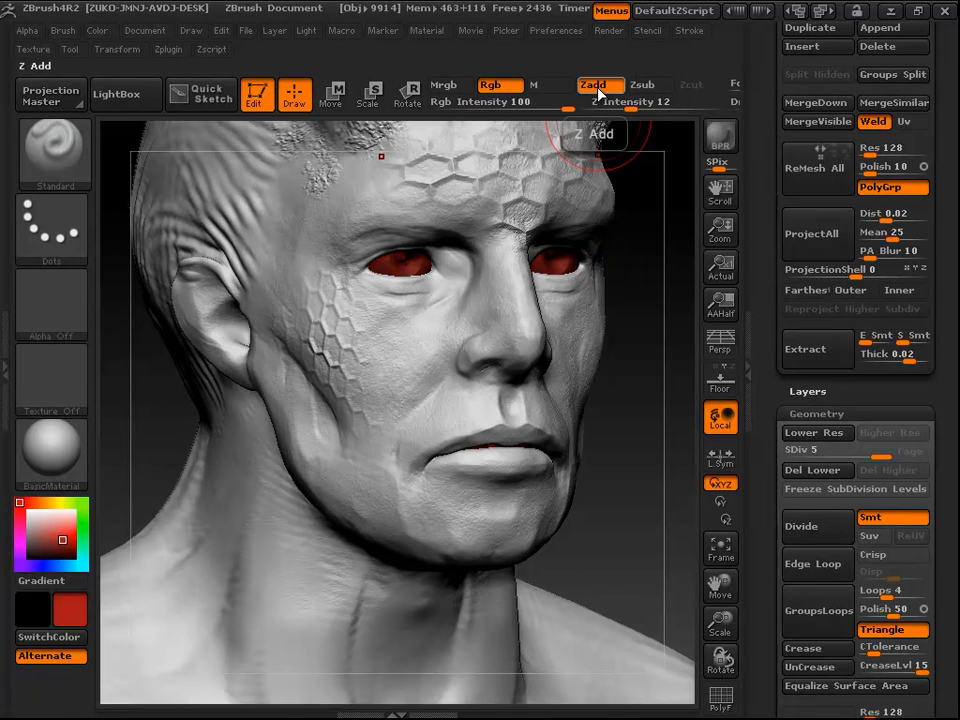
pyautogui.click(593, 85)
pyautogui.moveTo(641, 410); pyautogui.dragTo(647, 410)
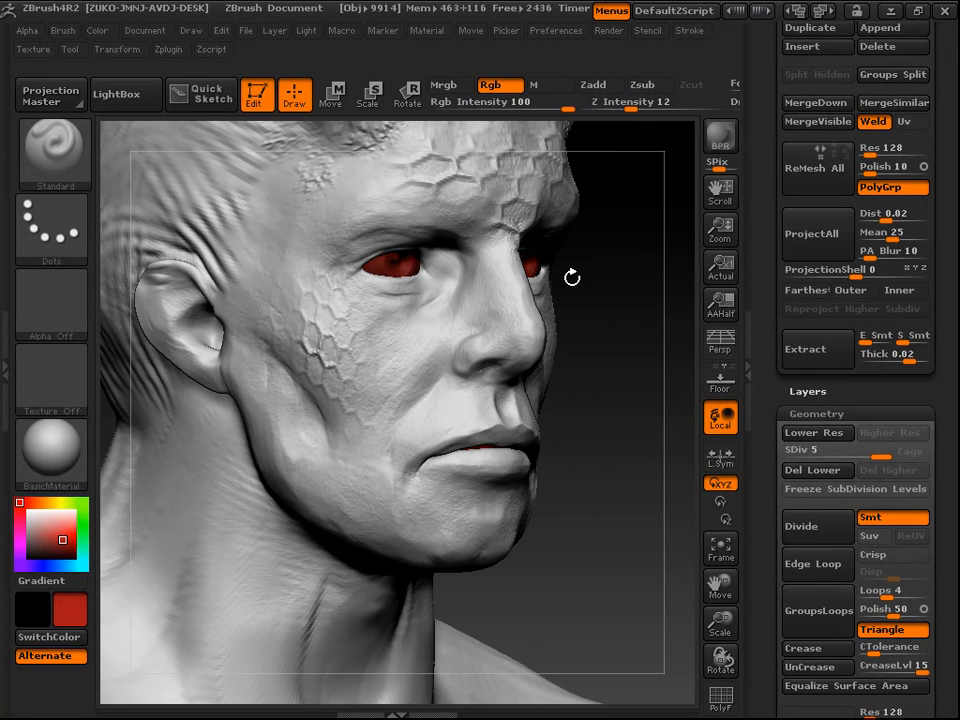
pyautogui.hotkey('ctrl', 'z')
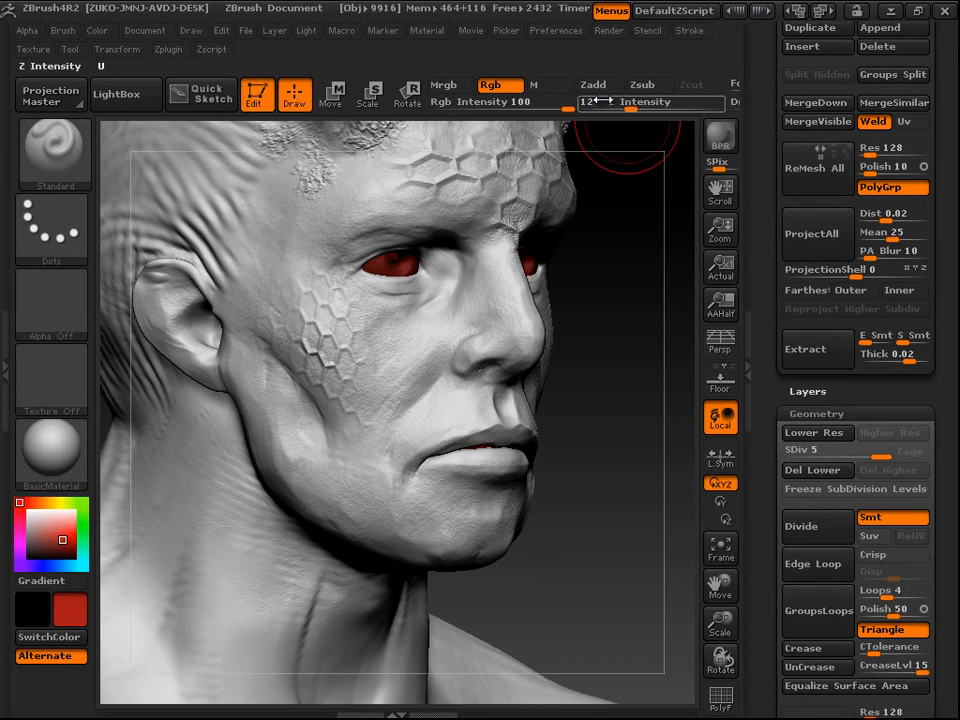
# Step: Reduce the brush's draw size to about 31
pyautogui.press('space')
pyautogui.moveTo(606, 266); pyautogui.dragTo(583, 264)
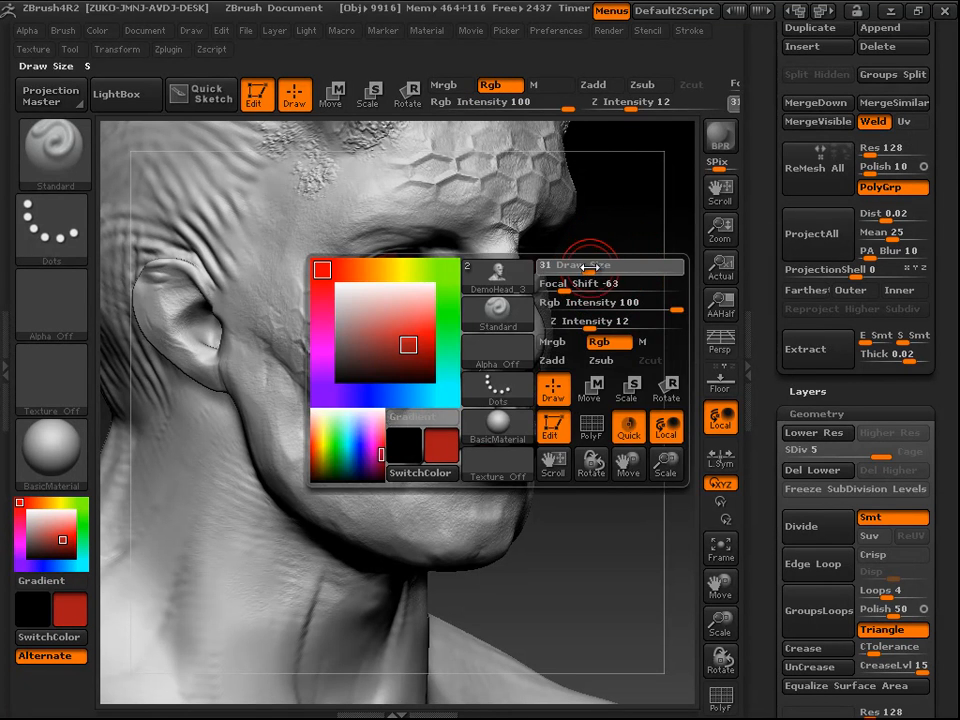
pyautogui.moveTo(633, 333)
pyautogui.mouseDown()
pyautogui.moveTo(628, 366)
pyautogui.moveTo(629, 325)
pyautogui.mouseUp()
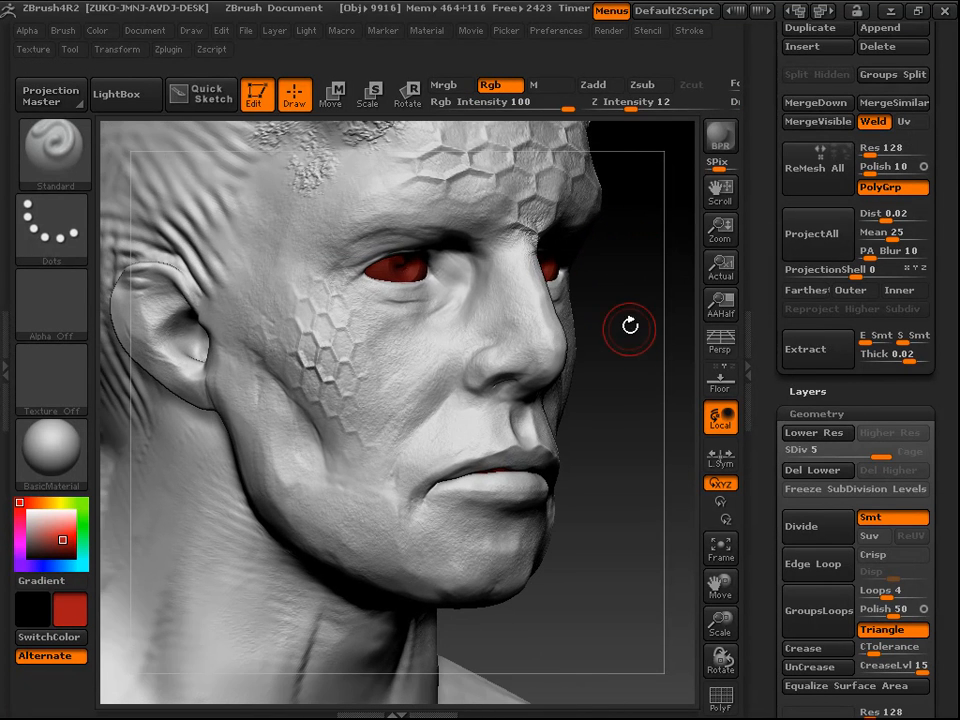
# Step: Set the Rgb Intensity to 28 and paint red test strokes on the cheek
pyautogui.click(553, 104)
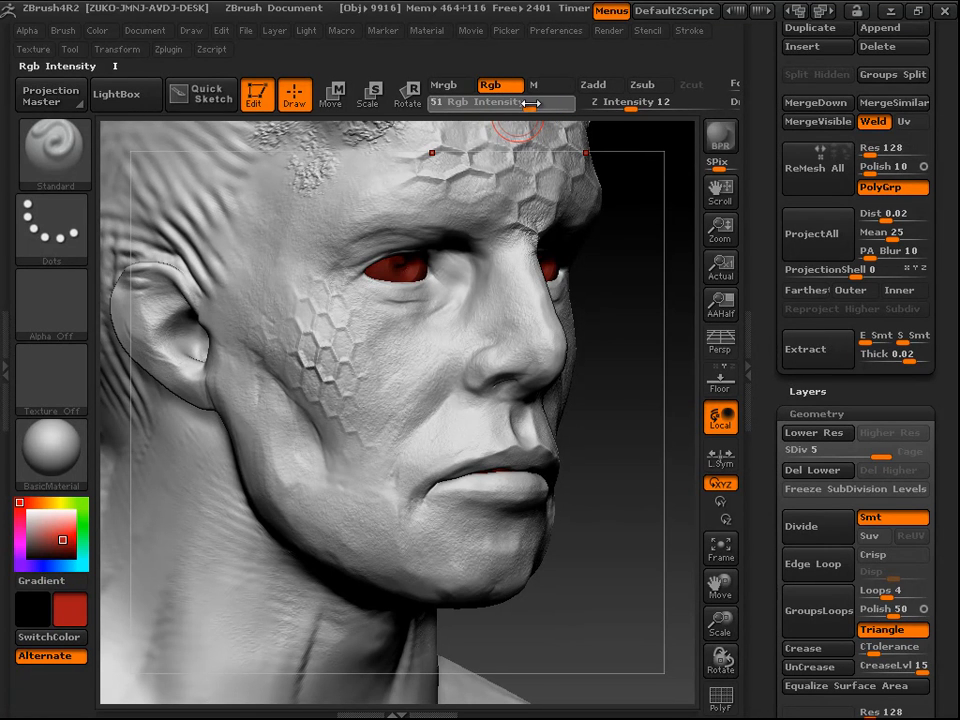
pyautogui.moveTo(511, 101); pyautogui.dragTo(505, 103)
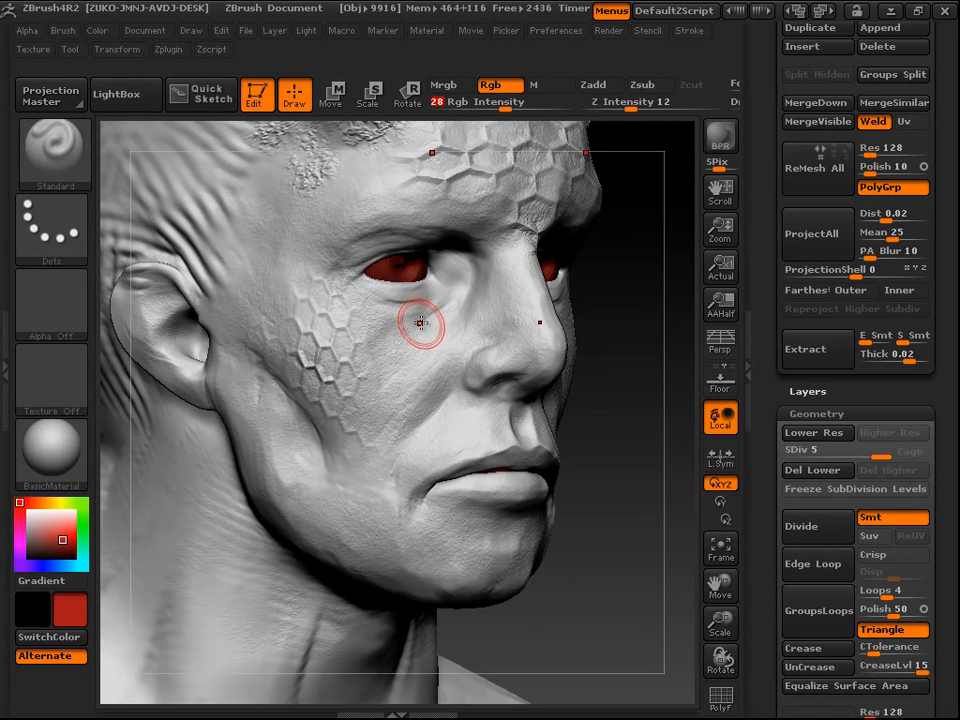
pyautogui.moveTo(366, 324); pyautogui.dragTo(382, 345)
pyautogui.moveTo(382, 390)
pyautogui.mouseDown()
pyautogui.moveTo(392, 441)
pyautogui.moveTo(376, 376)
pyautogui.moveTo(390, 437)
pyautogui.mouseUp()
pyautogui.press('ctrl')
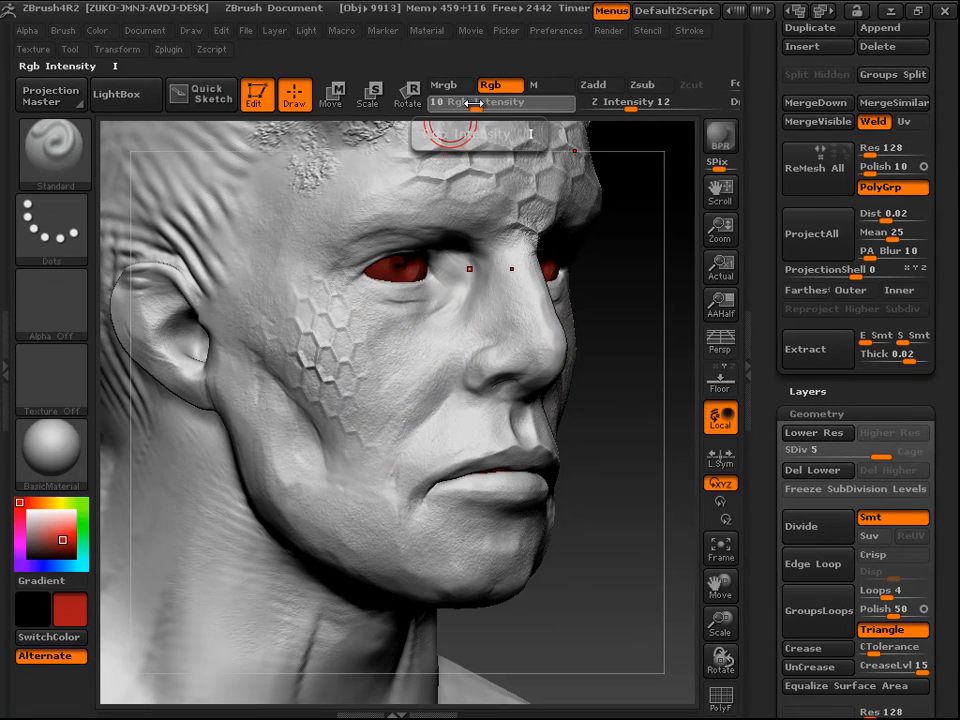
# Step: Paint a faint red tint over the cheek and nose with a larger brush at Rgb Intensity 7
pyautogui.press('space')
pyautogui.click(476, 314)
pyautogui.moveTo(332, 318)
pyautogui.mouseDown()
pyautogui.moveTo(405, 345)
pyautogui.moveTo(455, 329)
pyautogui.moveTo(505, 292)
pyautogui.moveTo(432, 418)
pyautogui.moveTo(443, 446)
pyautogui.mouseUp()
# Step: Undo the tint and build up soft red strokes over the cheek, hexagonal scales and jaw at Rgb Intensity 7
pyautogui.press('ctrl')
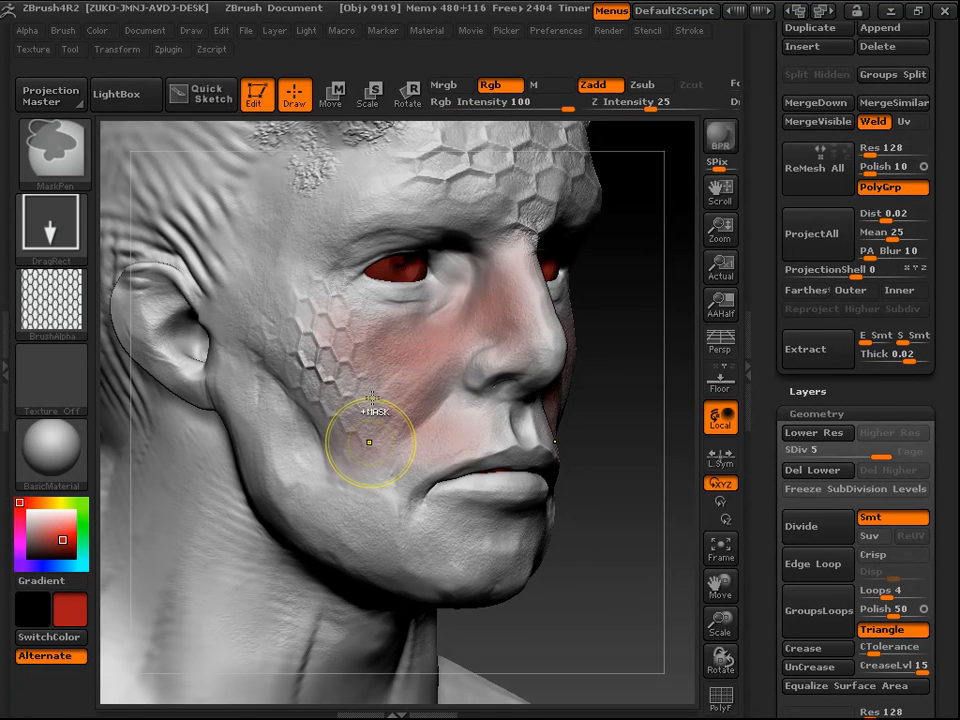
pyautogui.hotkey('ctrl', 'z')
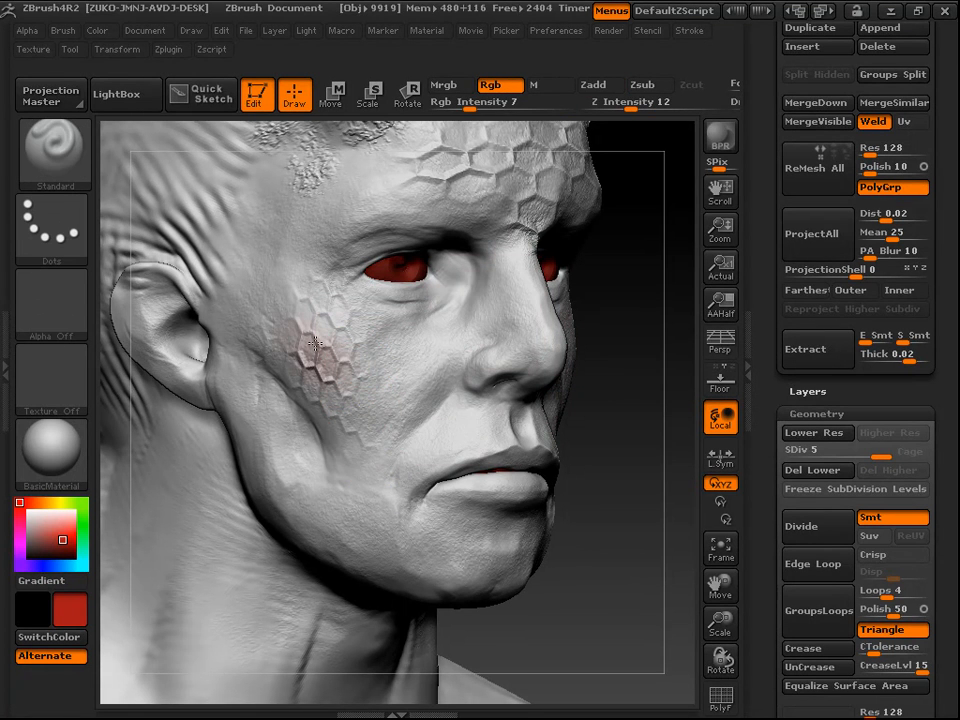
pyautogui.moveTo(354, 358)
pyautogui.mouseDown()
pyautogui.moveTo(392, 338)
pyautogui.moveTo(413, 358)
pyautogui.moveTo(409, 368)
pyautogui.mouseUp()
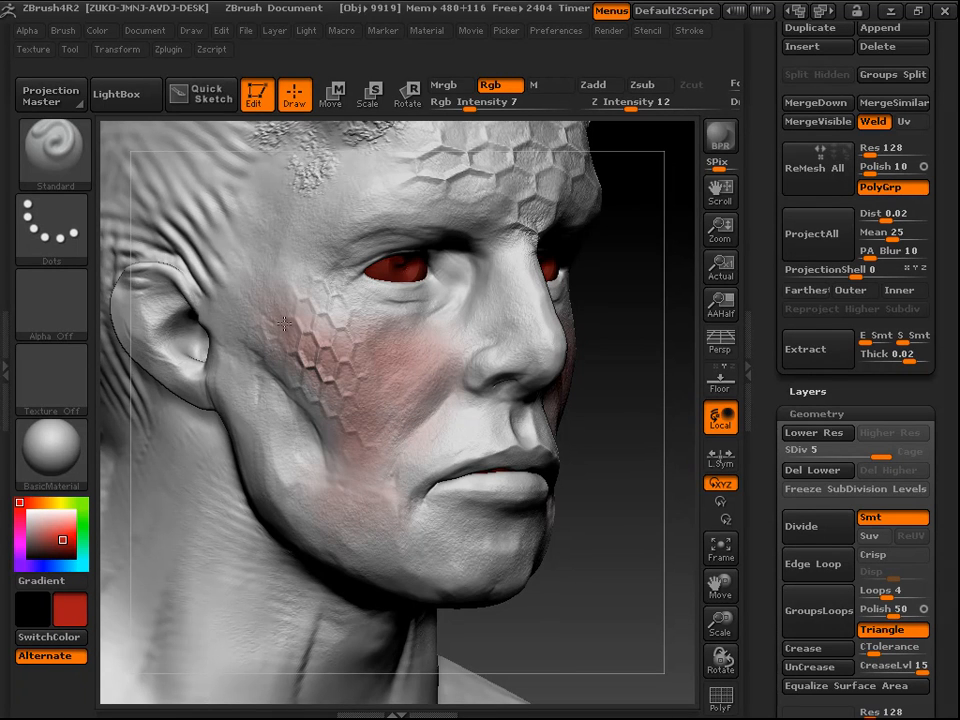
pyautogui.moveTo(654, 418); pyautogui.dragTo(606, 405)
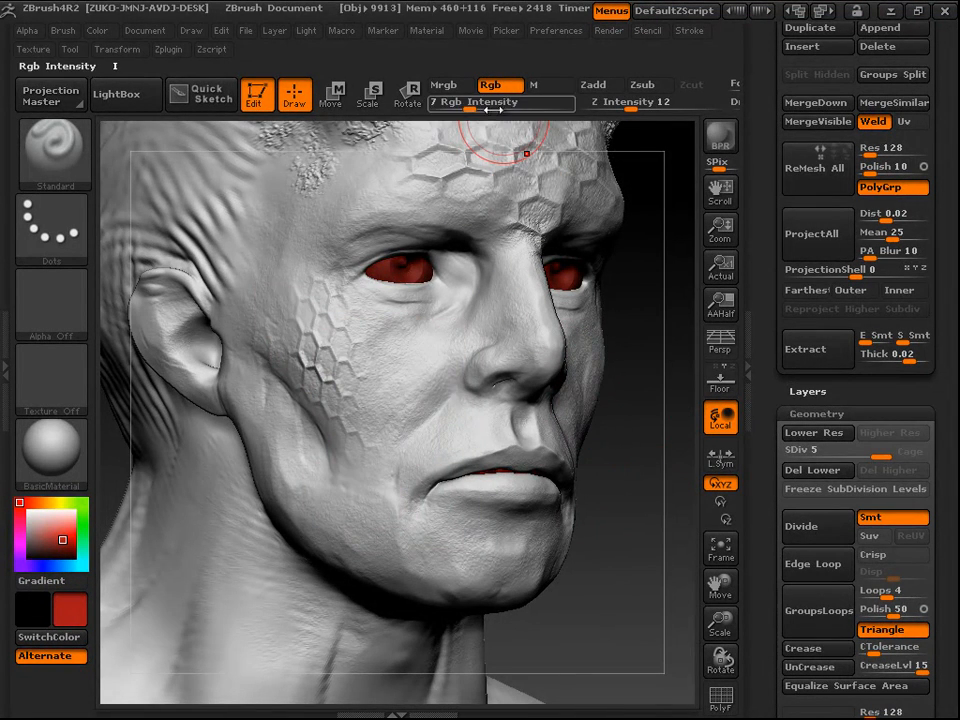
# Step: Set the Rgb Intensity to 100 and try a red stroke across the cheek
pyautogui.moveTo(538, 106); pyautogui.dragTo(590, 103)
pyautogui.moveTo(327, 268)
pyautogui.mouseDown()
pyautogui.moveTo(345, 330)
pyautogui.moveTo(408, 378)
pyautogui.mouseUp()
pyautogui.press('ctrl')
pyautogui.hotkey('ctrl', 'z')
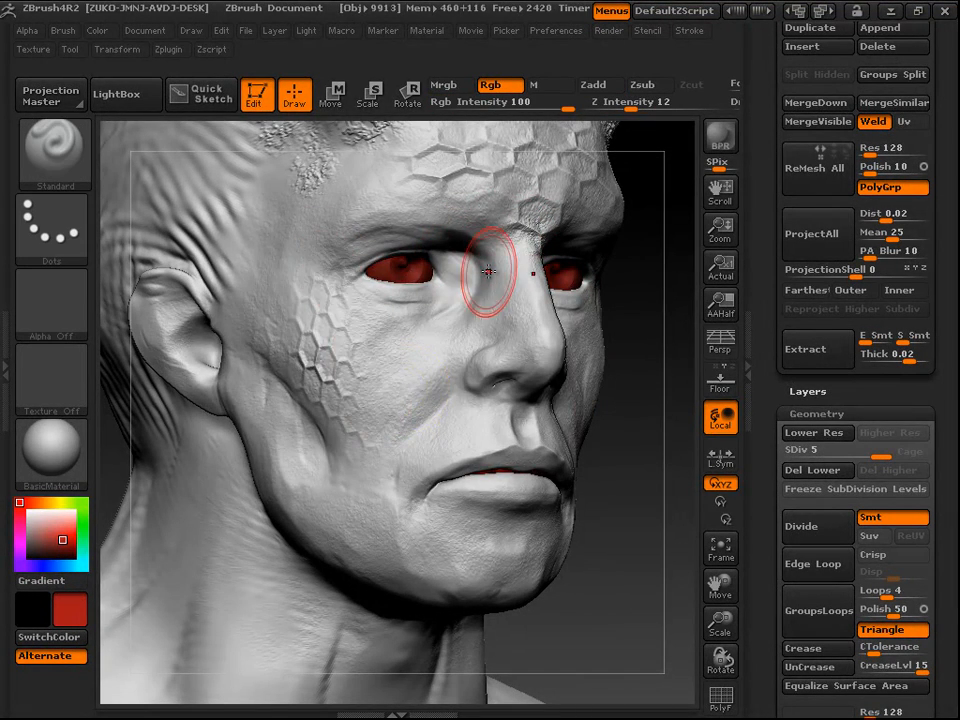
# Step: Paint solid red streaks beneath the eyes and down the cheeks with a smaller brush
pyautogui.press('space')
pyautogui.moveTo(368, 287)
pyautogui.mouseDown()
pyautogui.moveTo(362, 345)
pyautogui.moveTo(387, 296)
pyautogui.moveTo(375, 310)
pyautogui.moveTo(368, 400)
pyautogui.moveTo(381, 364)
pyautogui.mouseUp()
pyautogui.moveTo(407, 300); pyautogui.dragTo(445, 292)
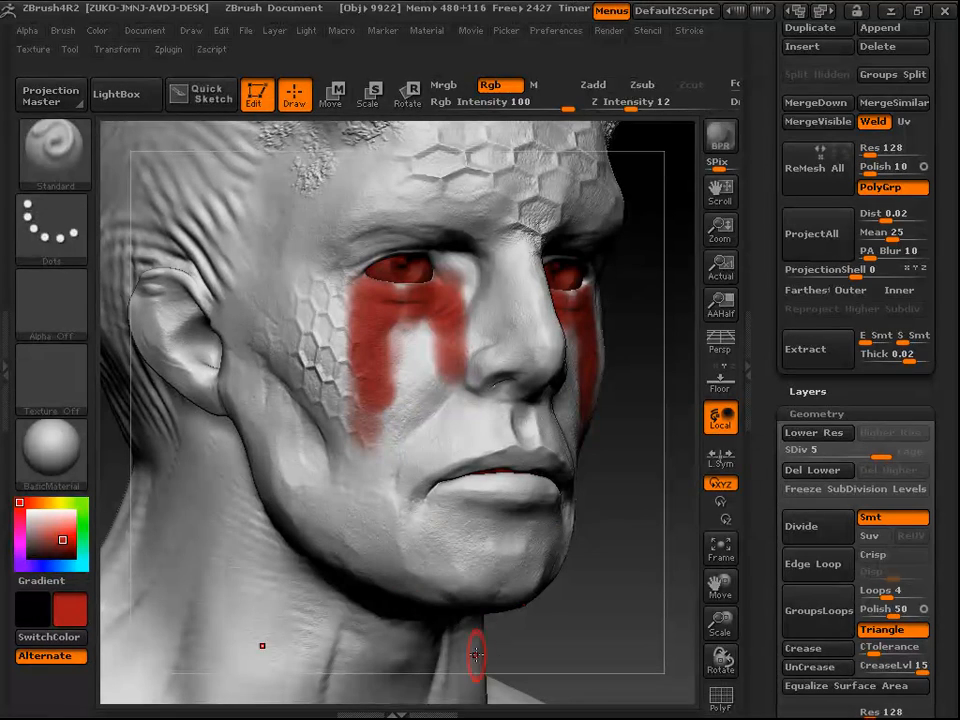
# Step: Undo all the red streaks painted beneath the eyes
pyautogui.press('ctrl')
pyautogui.hotkey('ctrl', 'z')
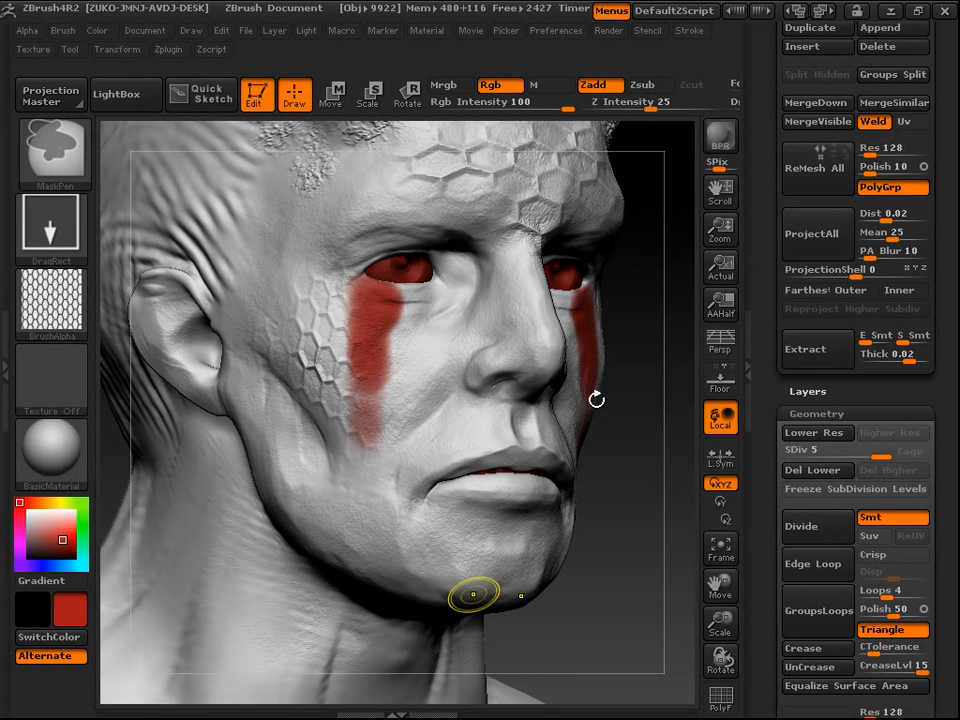
pyautogui.hotkey('ctrl', 'z')
pyautogui.hotkey('ctrl', 'z')
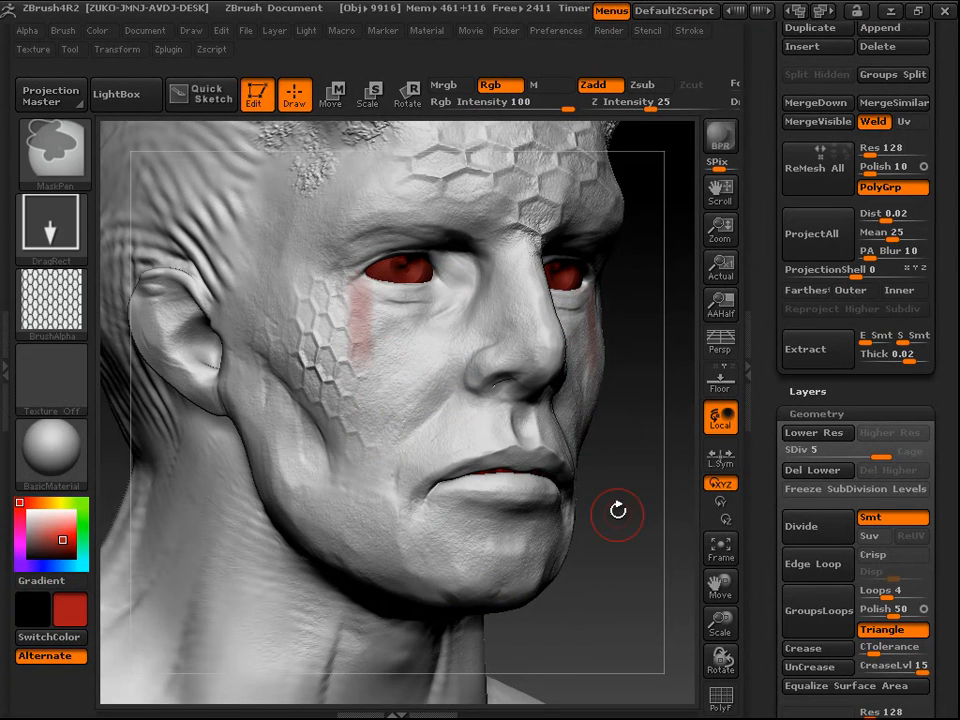
pyautogui.hotkey('ctrl', 'z')
pyautogui.moveTo(637, 482)
pyautogui.mouseDown()
pyautogui.moveTo(652, 495)
pyautogui.moveTo(632, 506)
pyautogui.moveTo(628, 463)
pyautogui.moveTo(589, 452)
pyautogui.mouseUp()
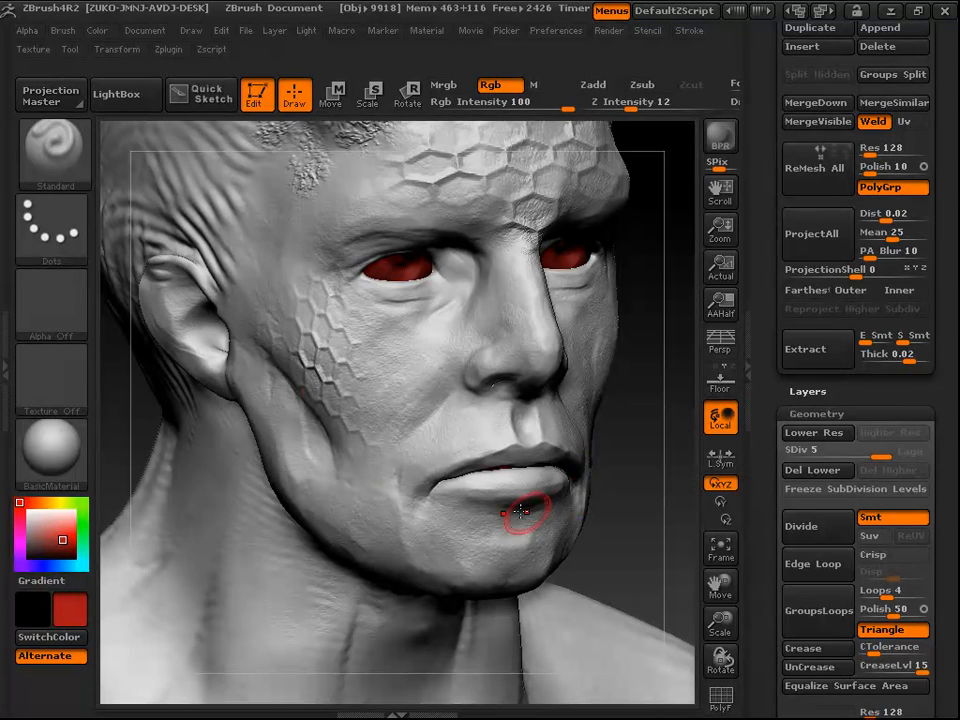
# Step: Change the active paint colour from light red through amber, green and blue to violet
pyautogui.click(55, 528)
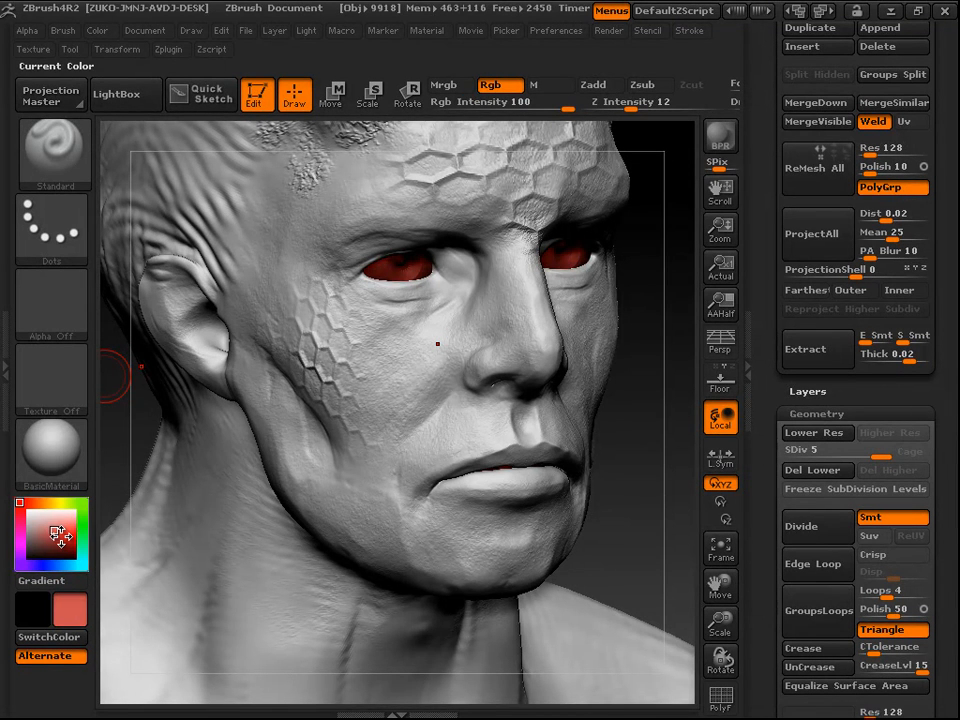
pyautogui.click(66, 521)
pyautogui.click(72, 543)
pyautogui.click(52, 502)
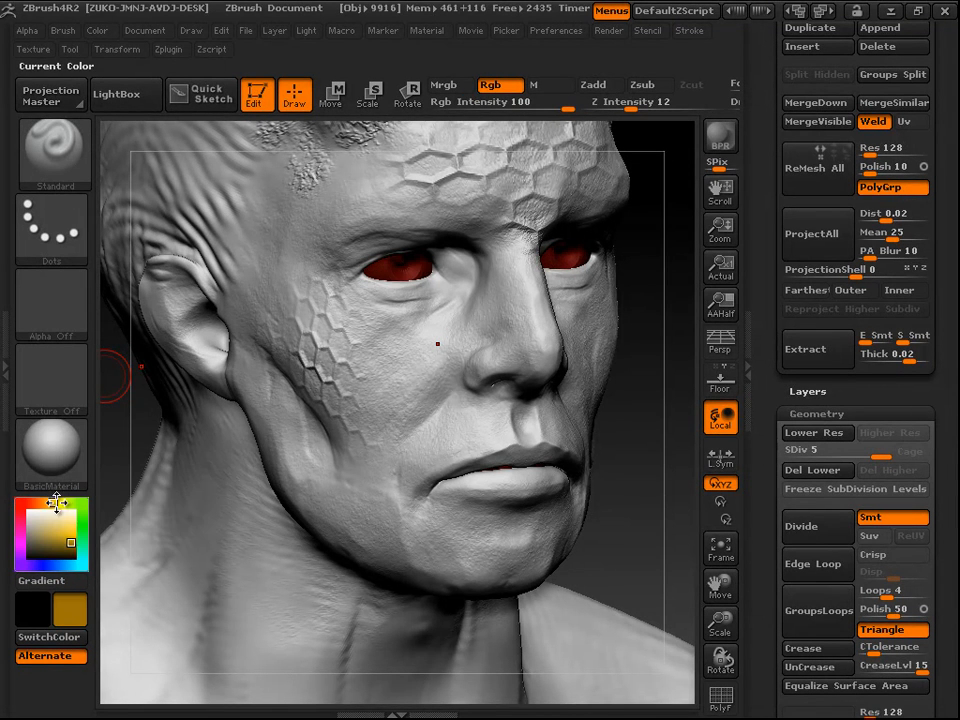
pyautogui.click(64, 497)
pyautogui.click(79, 525)
pyautogui.click(80, 540)
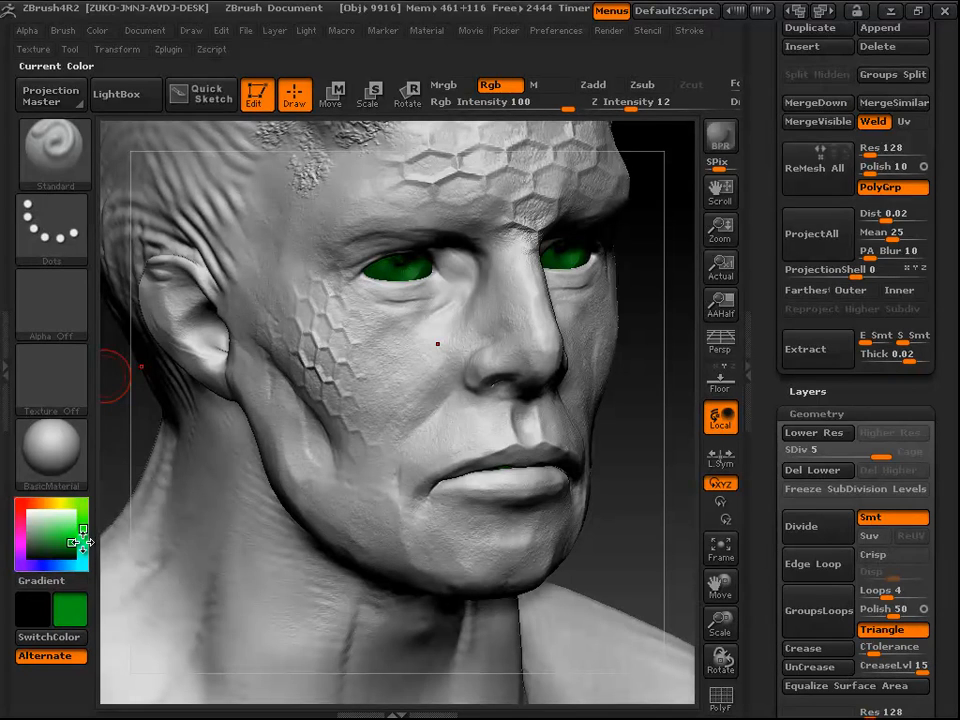
pyautogui.click(79, 551)
pyautogui.click(58, 562)
pyautogui.click(33, 556)
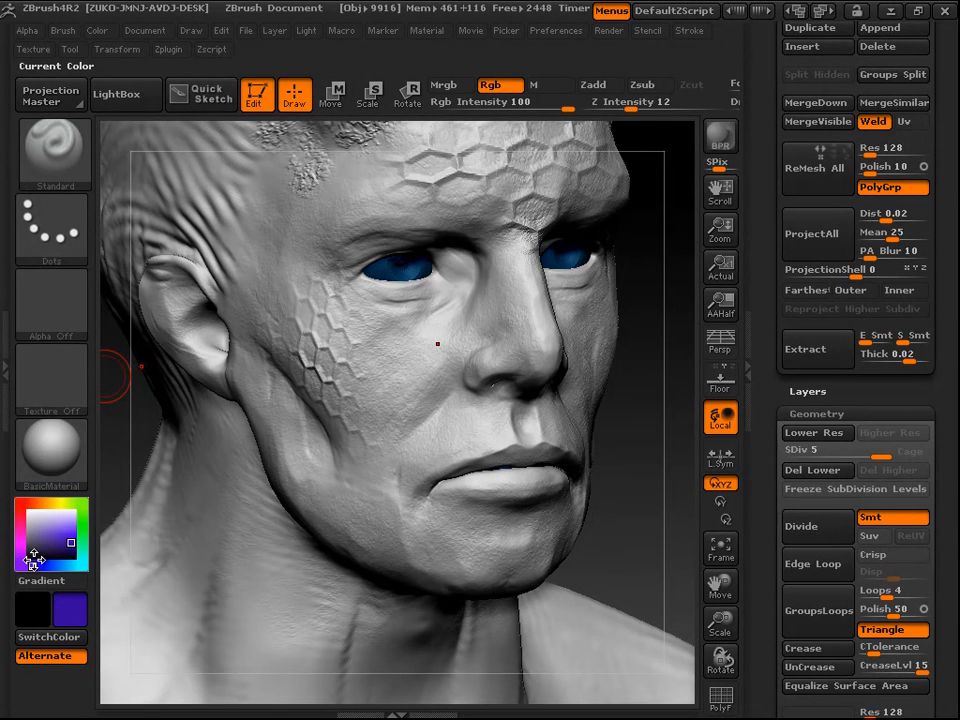
# Step: Choose a muted violet with RGB 98, 72, 159 as the paint colour and fill the whole head object with it
pyautogui.click(64, 522)
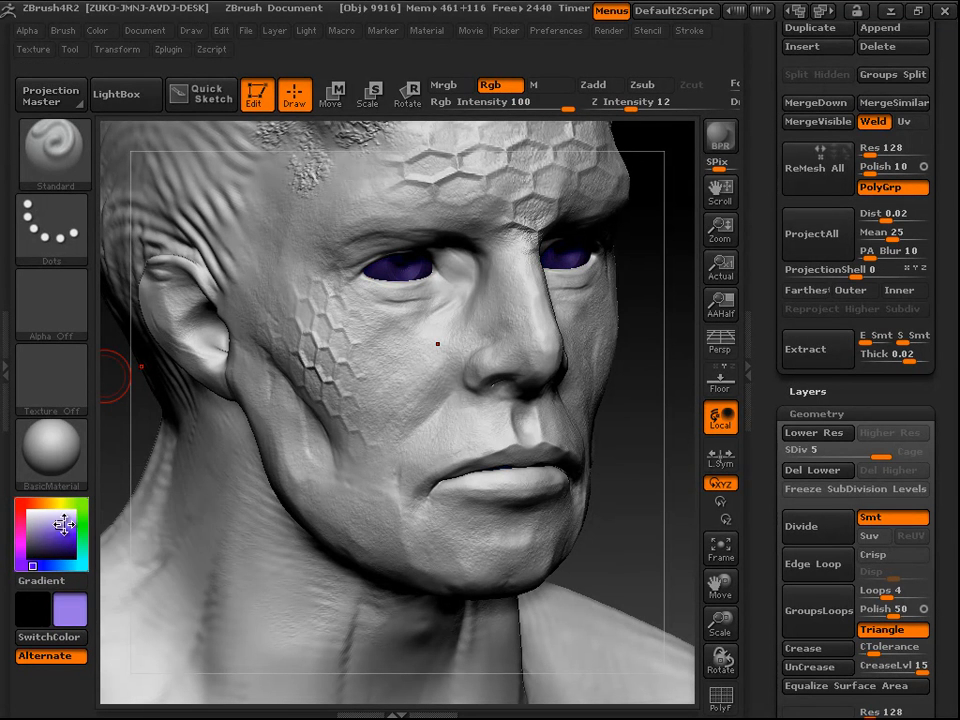
pyautogui.click(44, 536)
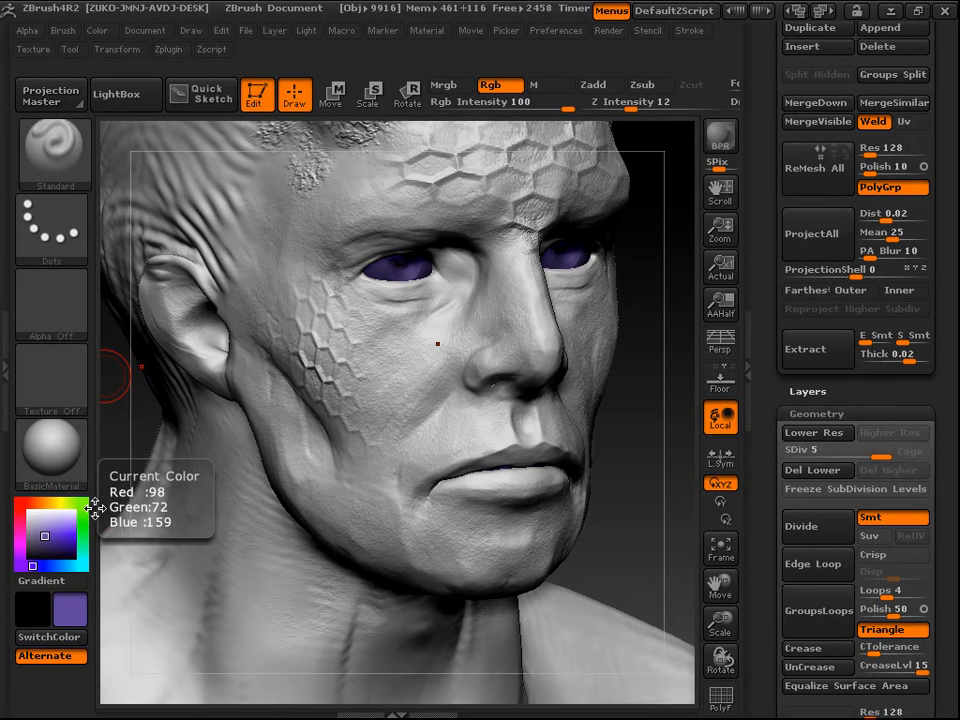
pyautogui.click(97, 30)
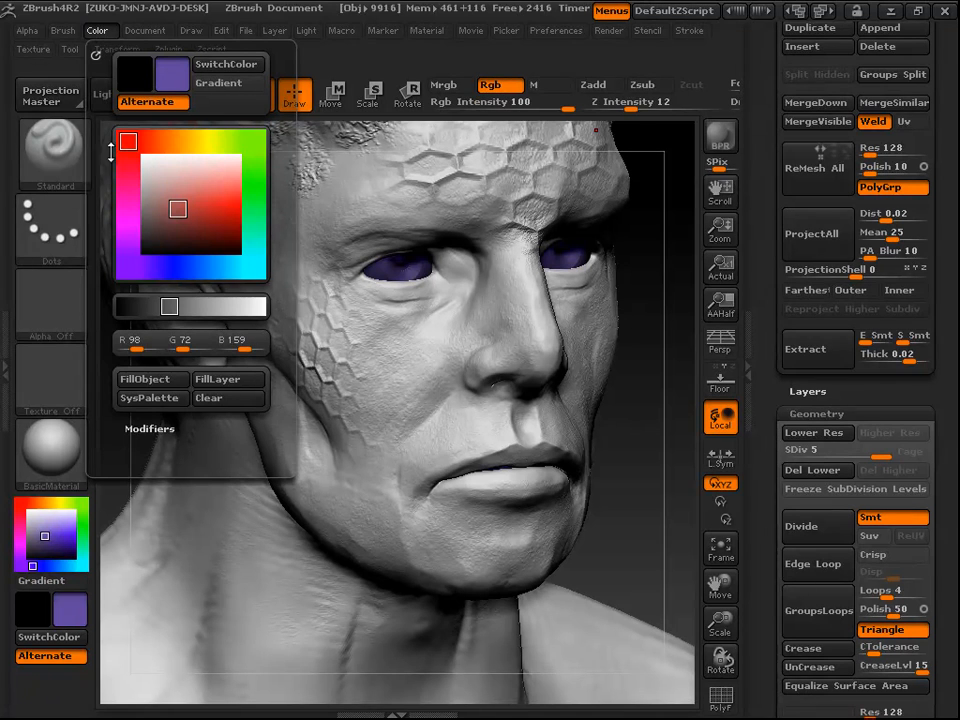
pyautogui.click(166, 379)
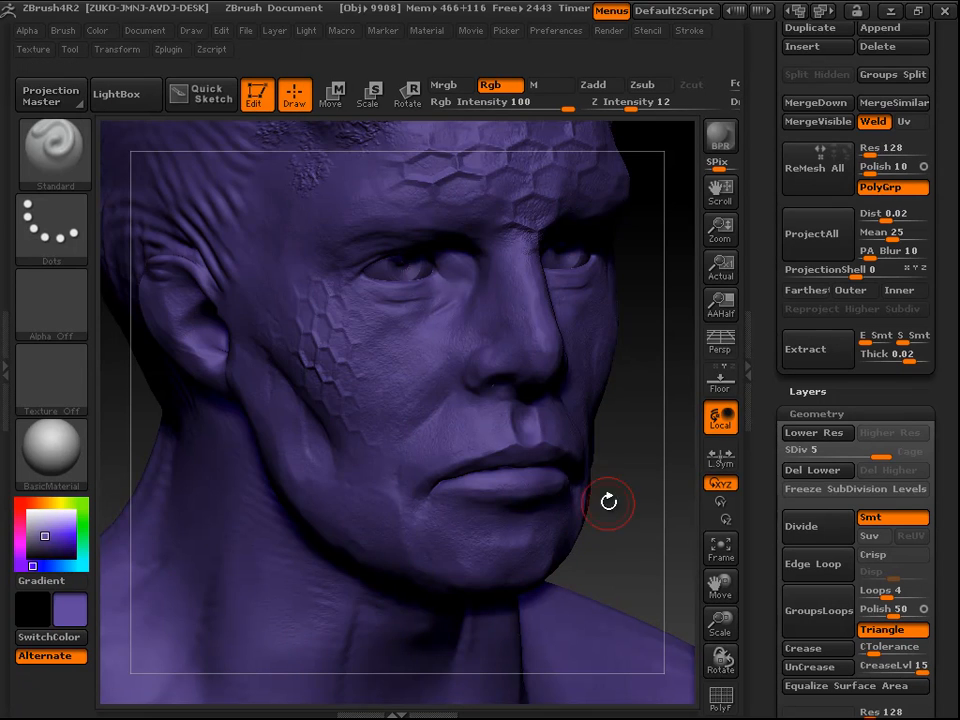
pyautogui.moveTo(658, 461)
pyautogui.mouseDown()
pyautogui.moveTo(637, 454)
pyautogui.moveTo(624, 416)
pyautogui.mouseUp()
pyautogui.moveTo(581, 520); pyautogui.dragTo(497, 606)
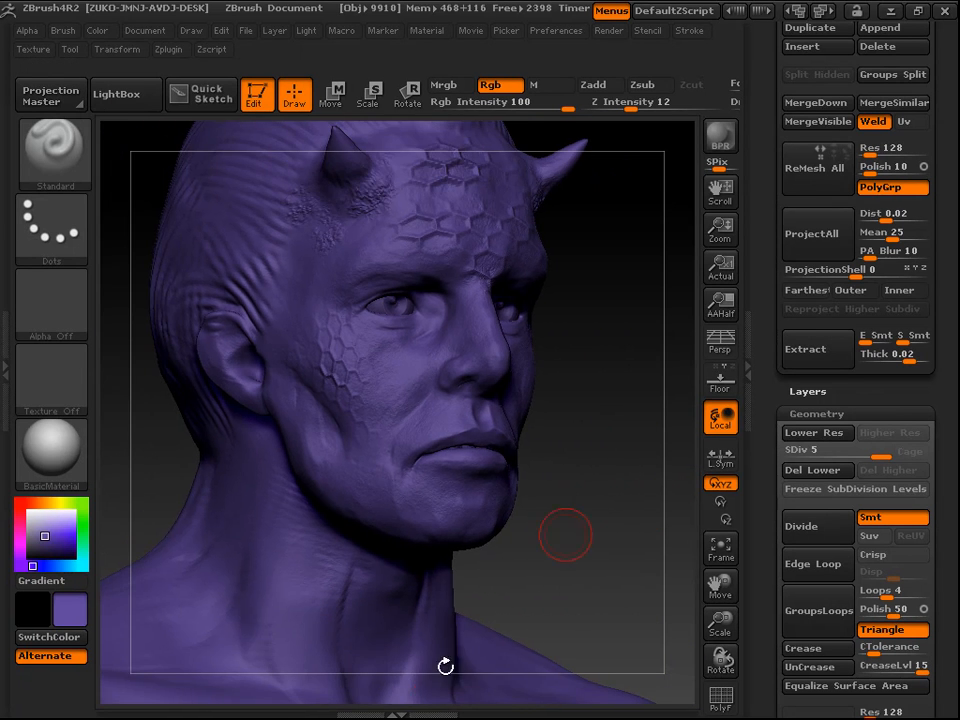
pyautogui.moveTo(951, 160); pyautogui.dragTo(953, 440)
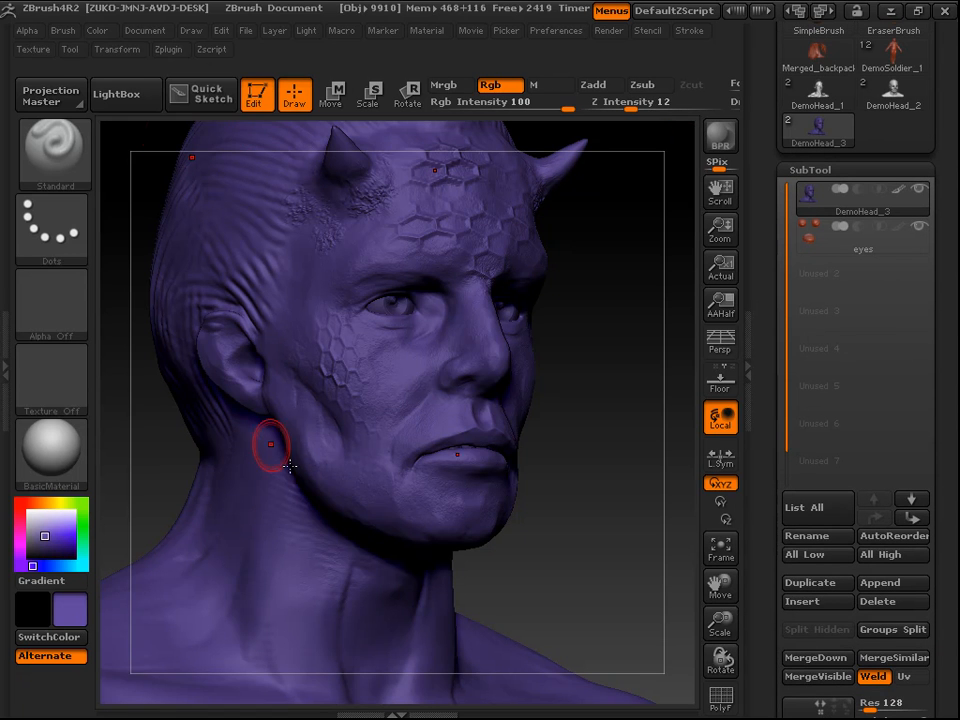
pyautogui.moveTo(611, 332); pyautogui.dragTo(589, 336)
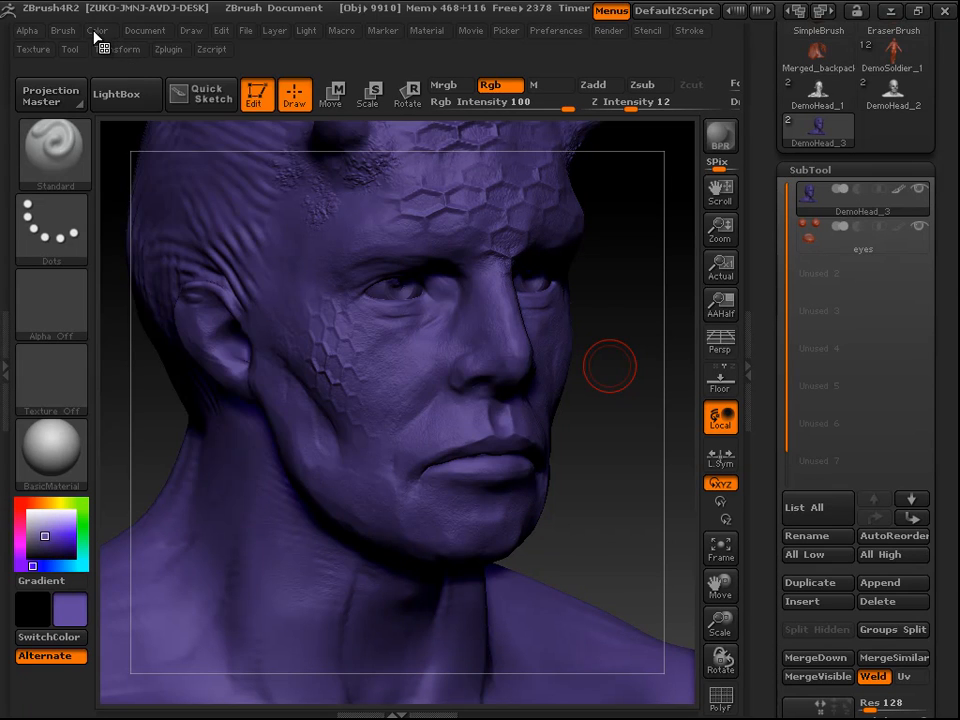
# Step: Open the system colour palette and move its window over the middle of the canvas
pyautogui.click(96, 30)
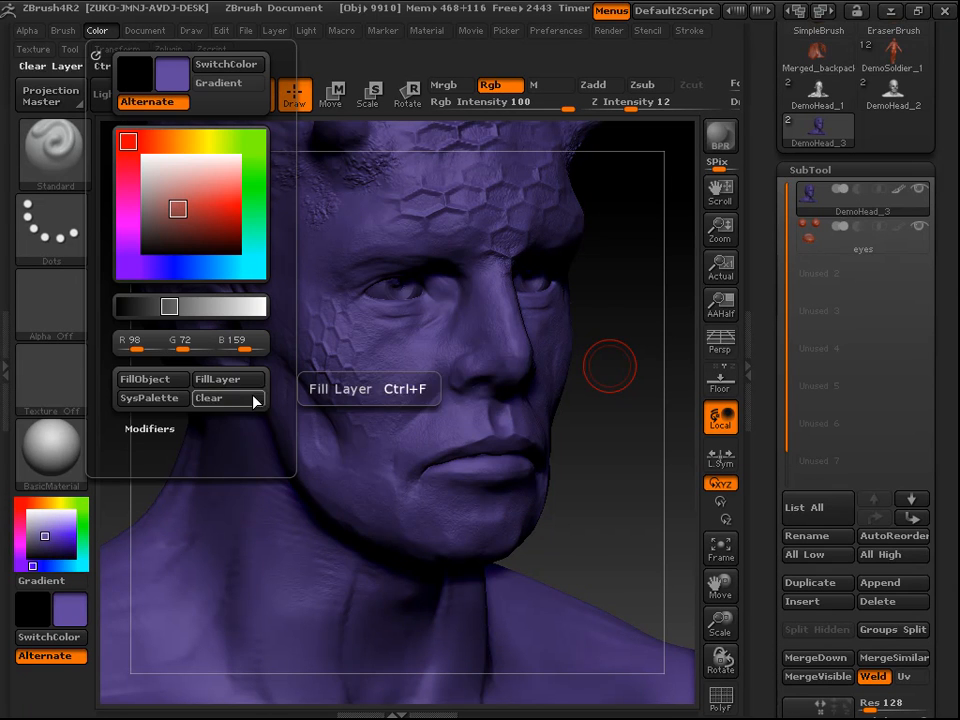
pyautogui.click(149, 398)
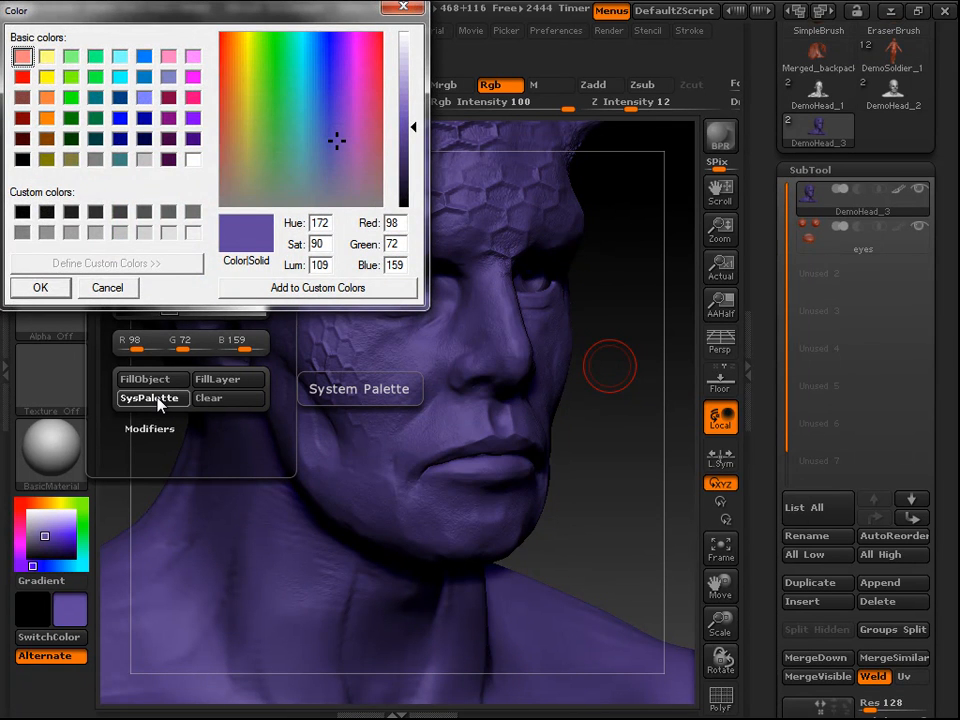
pyautogui.moveTo(290, 10); pyautogui.dragTo(611, 193)
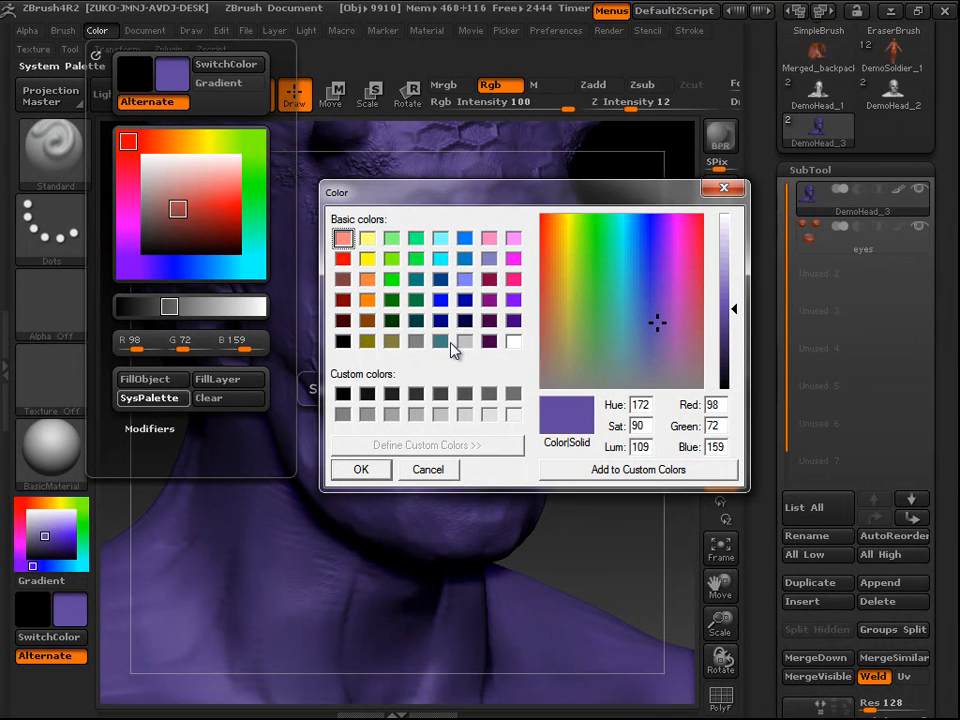
# Step: Try preset purple, red and green swatches in the system palette, plus an orange picked from the colour spectrum
pyautogui.click(513, 279)
pyautogui.click(513, 299)
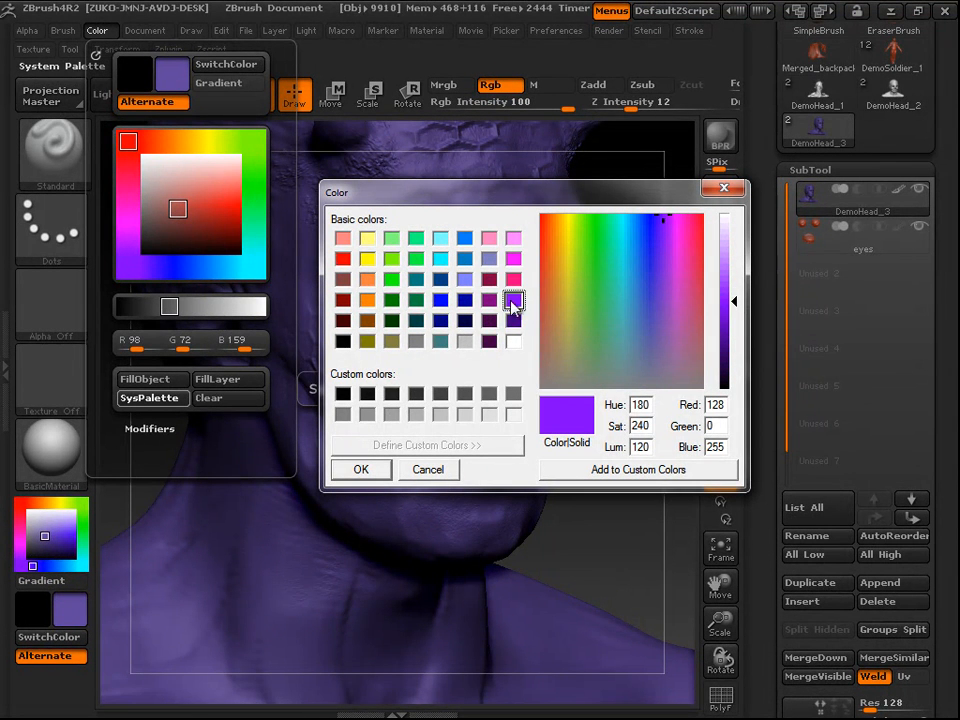
pyautogui.click(513, 320)
pyautogui.click(489, 341)
pyautogui.click(343, 320)
pyautogui.click(343, 258)
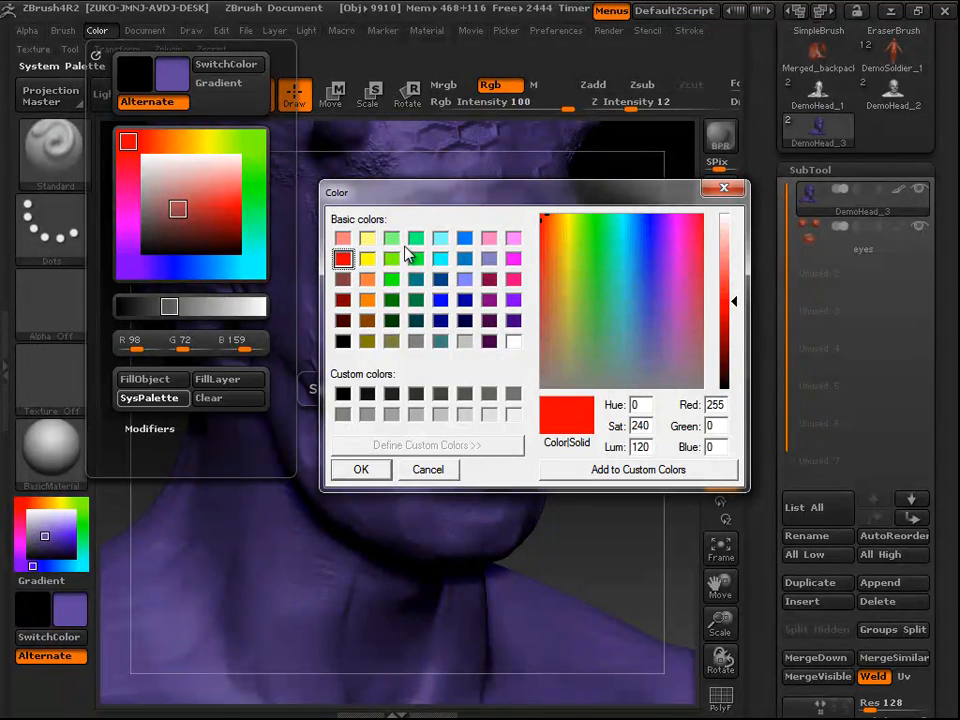
pyautogui.click(416, 238)
pyautogui.click(416, 258)
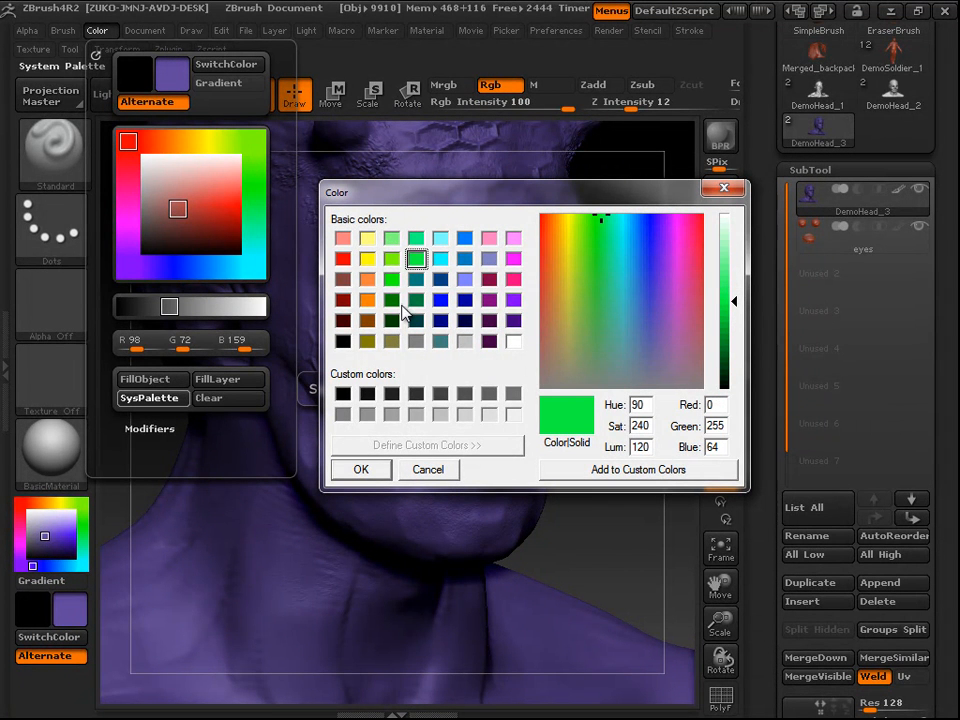
pyautogui.moveTo(606, 221); pyautogui.dragTo(555, 217)
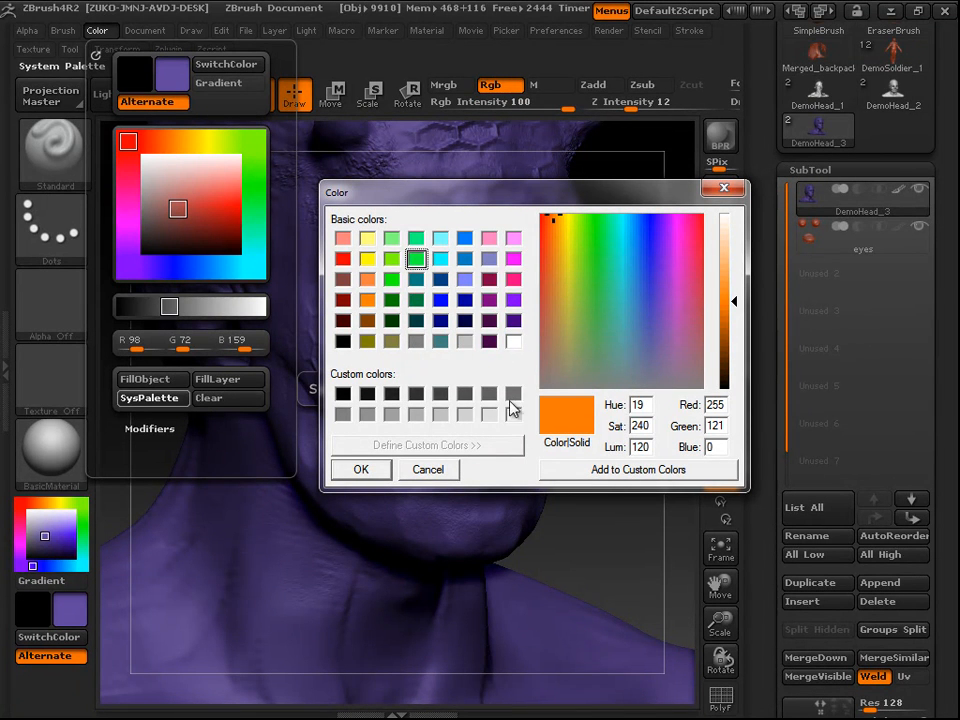
pyautogui.click(392, 260)
pyautogui.click(393, 281)
# Step: Pick a teal with RGB 67, 179, 188 from the spectrum, save it as a custom colour and apply it
pyautogui.click(641, 260)
pyautogui.click(630, 283)
pyautogui.click(624, 306)
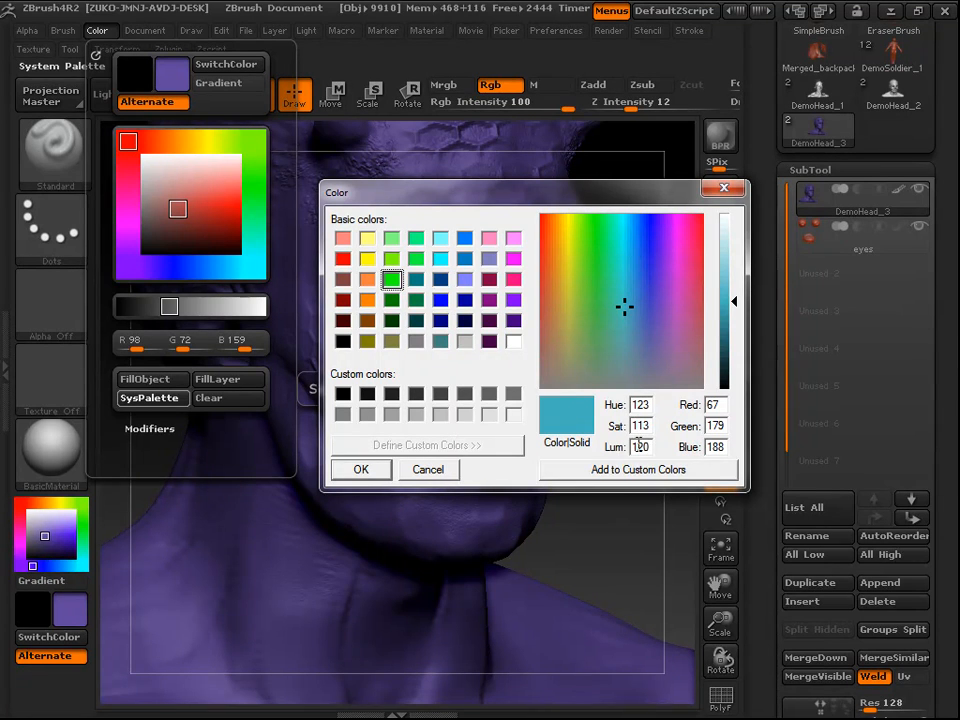
pyautogui.click(613, 472)
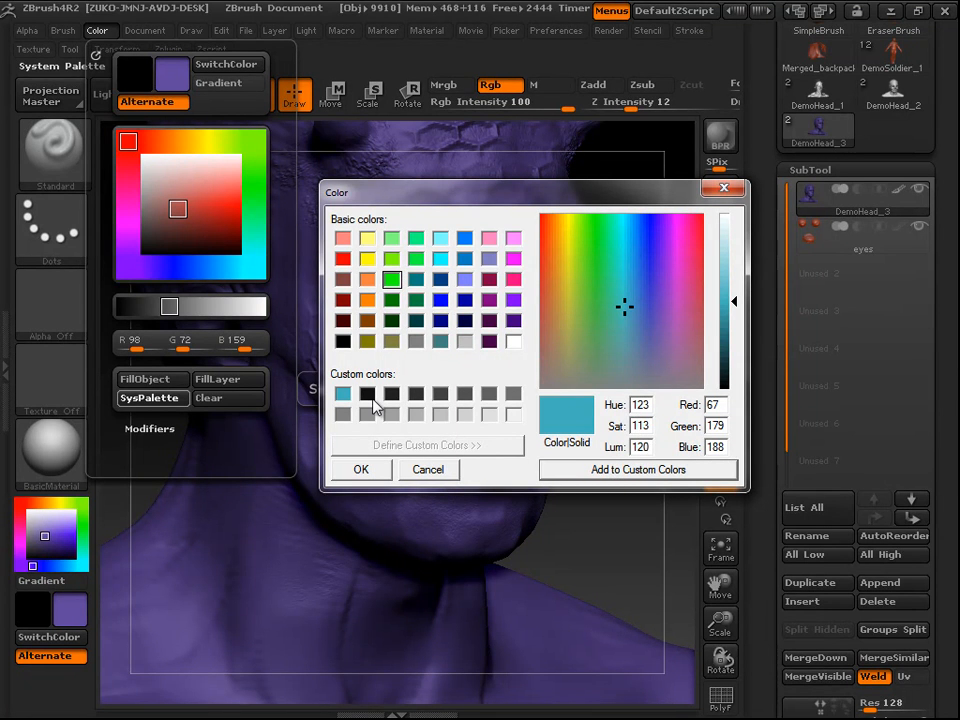
pyautogui.click(344, 396)
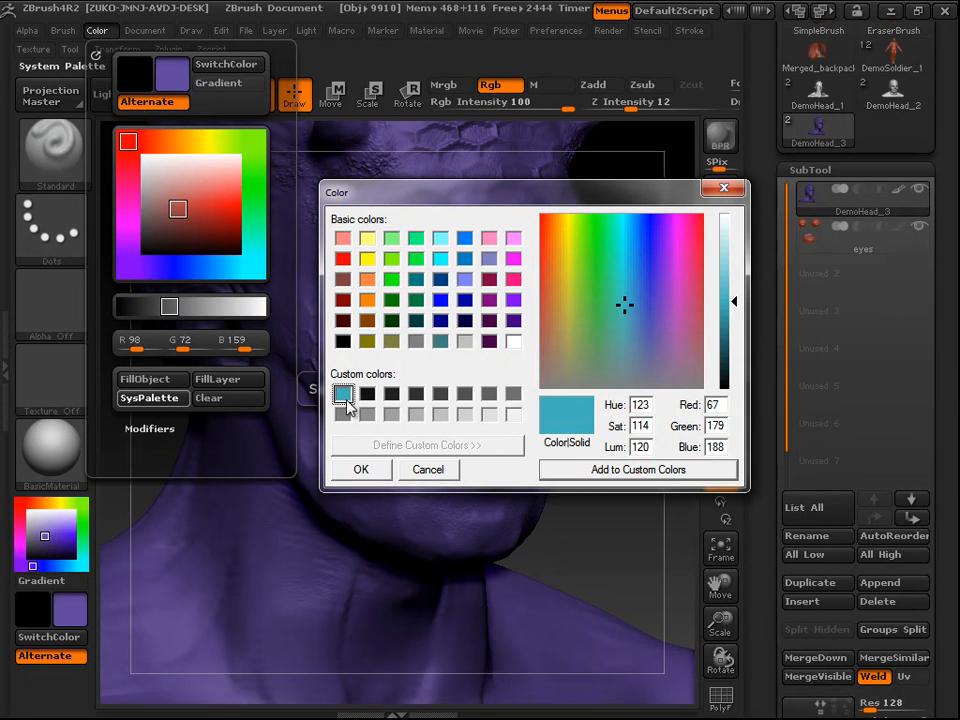
pyautogui.click(362, 470)
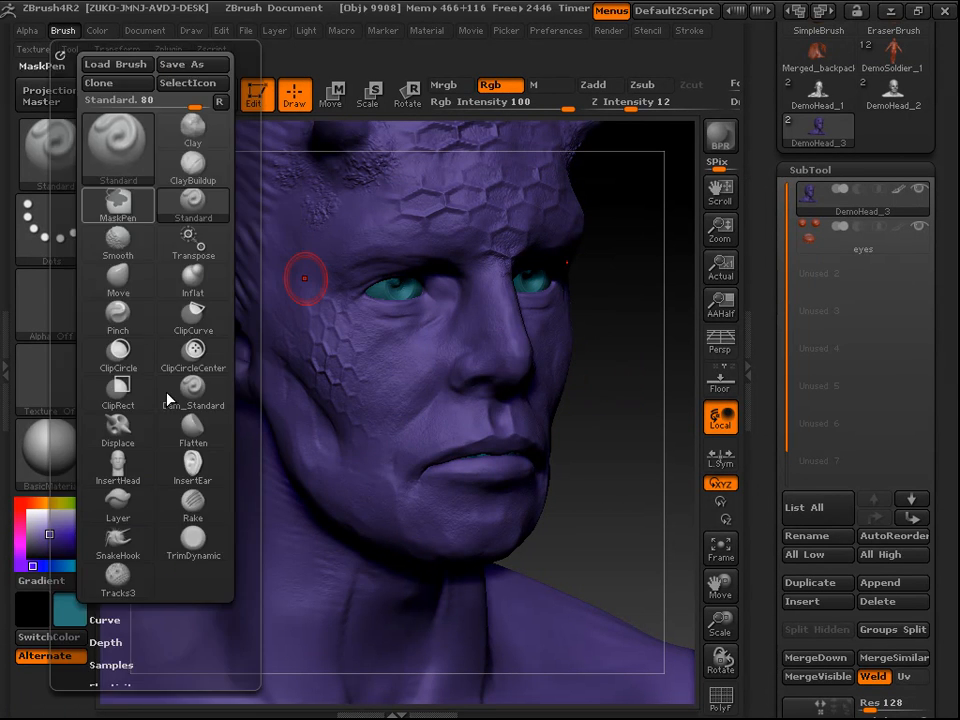
# Step: Choose a deeper violet with RGB 67, 24, 169 and paint it over the scales on the cheek
pyautogui.click(62, 542)
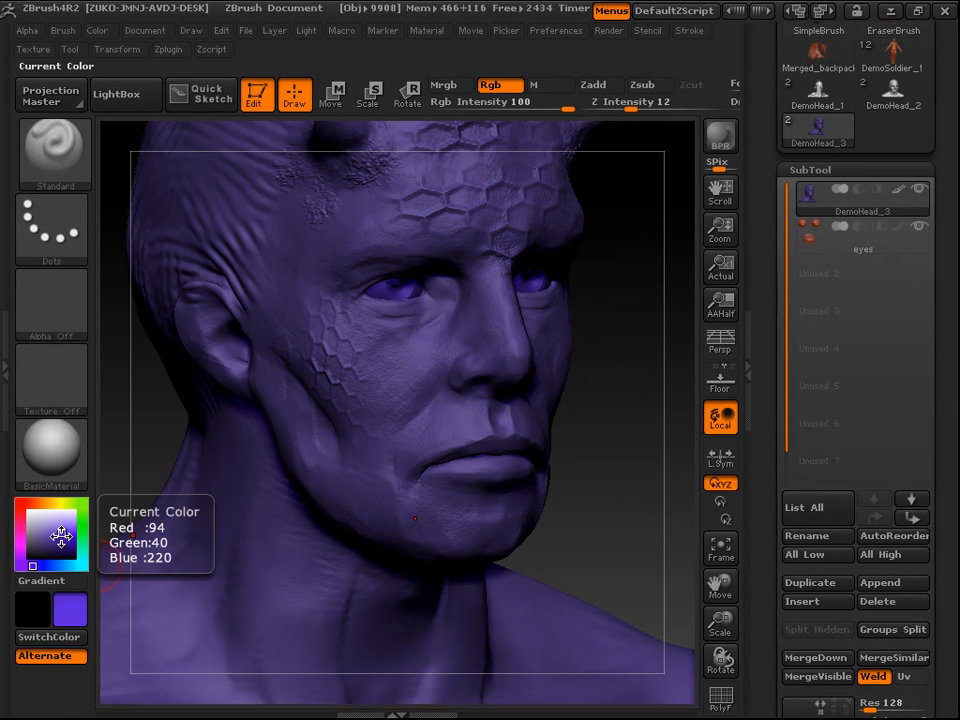
pyautogui.moveTo(317, 414)
pyautogui.mouseDown()
pyautogui.moveTo(354, 418)
pyautogui.moveTo(356, 281)
pyautogui.mouseUp()
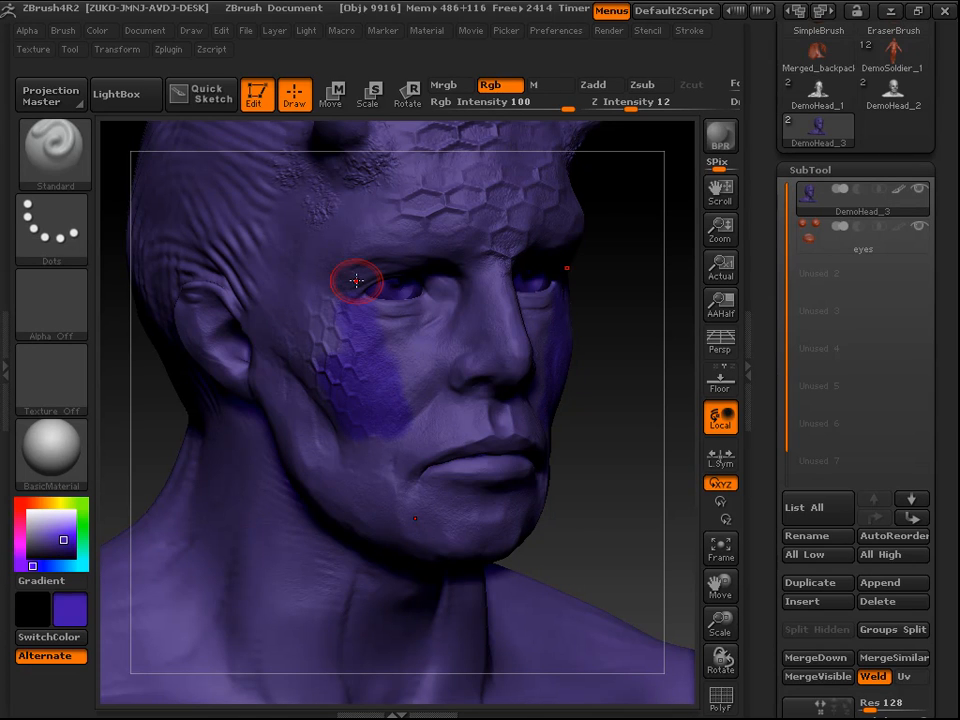
# Step: Recall the saved teal custom colour from the system palette and paint the cheeks, nose, brows and under-eye areas with it
pyautogui.click(97, 31)
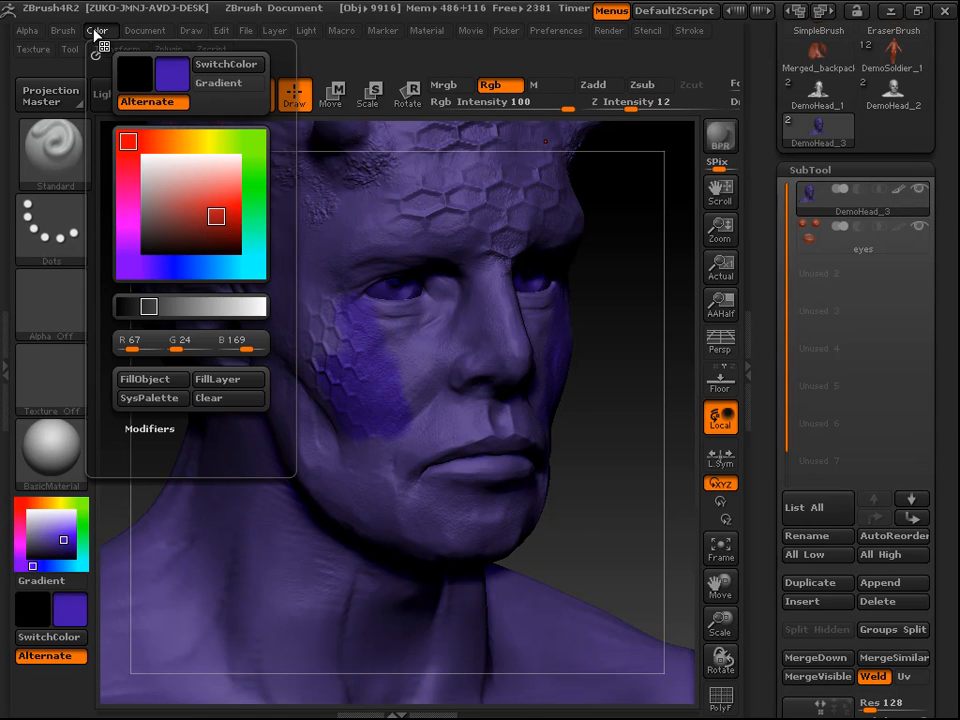
pyautogui.click(157, 398)
pyautogui.click(21, 212)
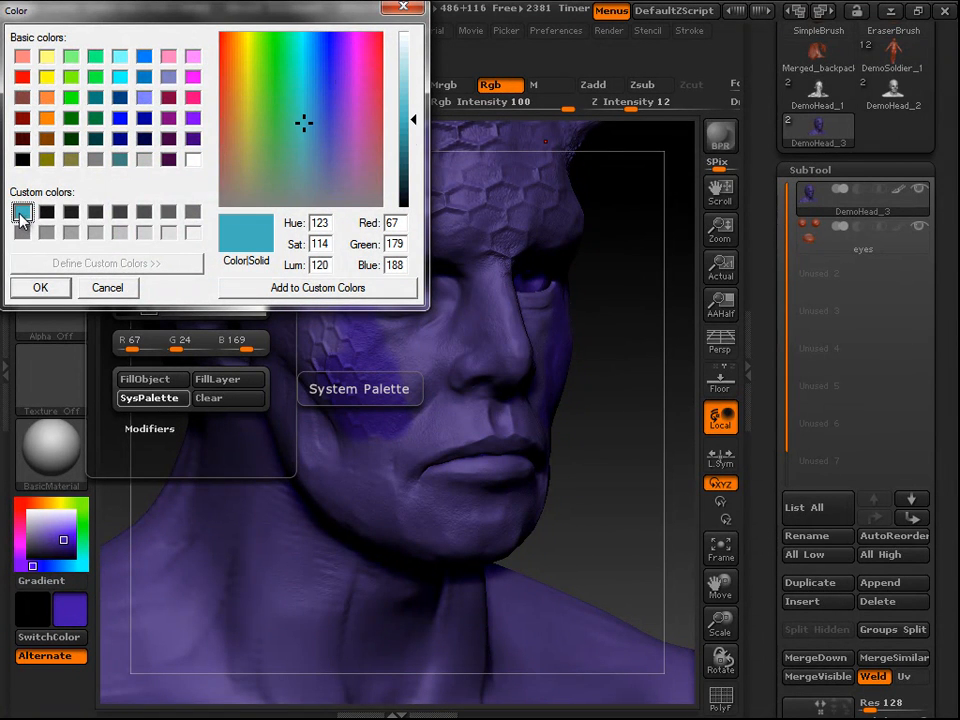
pyautogui.click(40, 288)
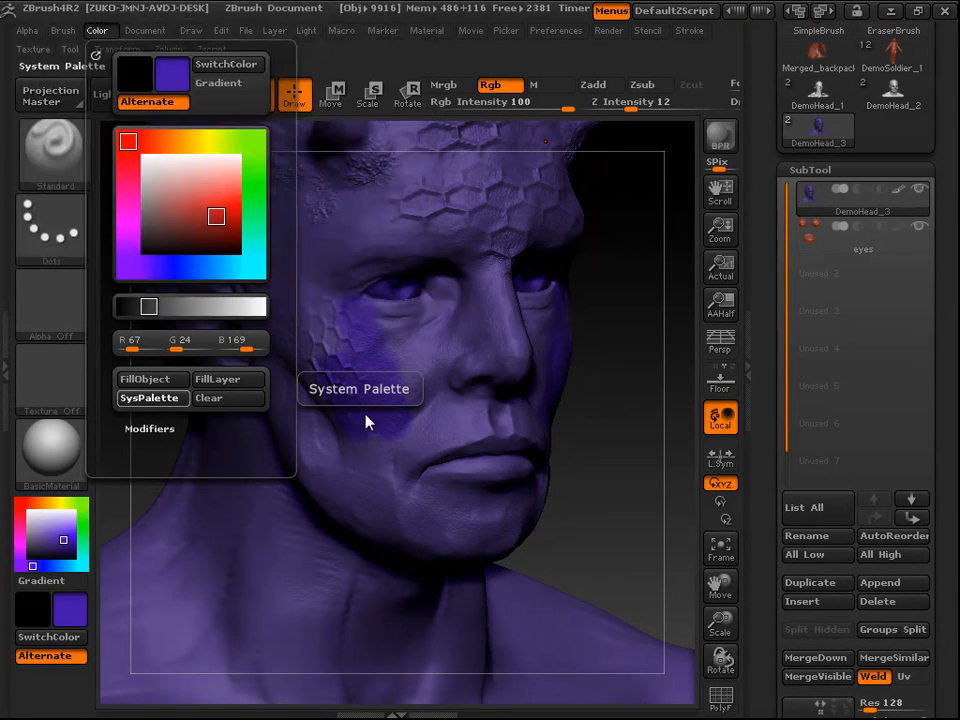
pyautogui.moveTo(386, 321)
pyautogui.mouseDown()
pyautogui.moveTo(345, 318)
pyautogui.moveTo(430, 338)
pyautogui.moveTo(452, 242)
pyautogui.moveTo(470, 300)
pyautogui.moveTo(425, 395)
pyautogui.moveTo(383, 428)
pyautogui.moveTo(324, 362)
pyautogui.moveTo(310, 322)
pyautogui.moveTo(288, 305)
pyautogui.moveTo(280, 330)
pyautogui.moveTo(325, 354)
pyautogui.moveTo(252, 239)
pyautogui.moveTo(275, 200)
pyautogui.moveTo(320, 205)
pyautogui.moveTo(397, 243)
pyautogui.moveTo(476, 254)
pyautogui.moveTo(496, 296)
pyautogui.moveTo(485, 291)
pyautogui.moveTo(500, 420)
pyautogui.mouseUp()
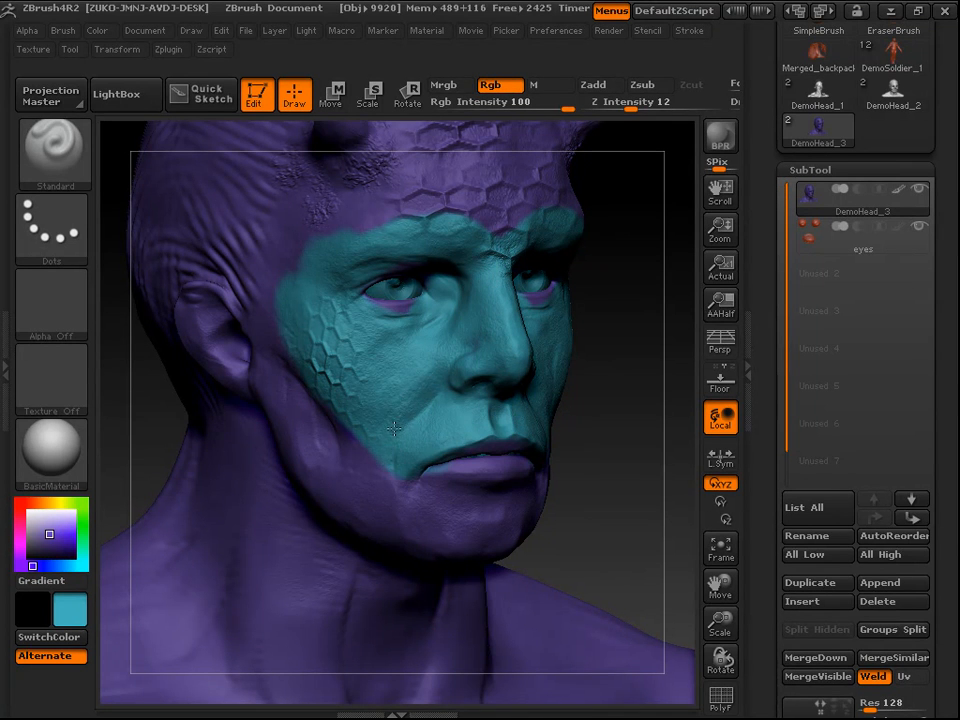
pyautogui.moveTo(380, 304); pyautogui.dragTo(435, 316)
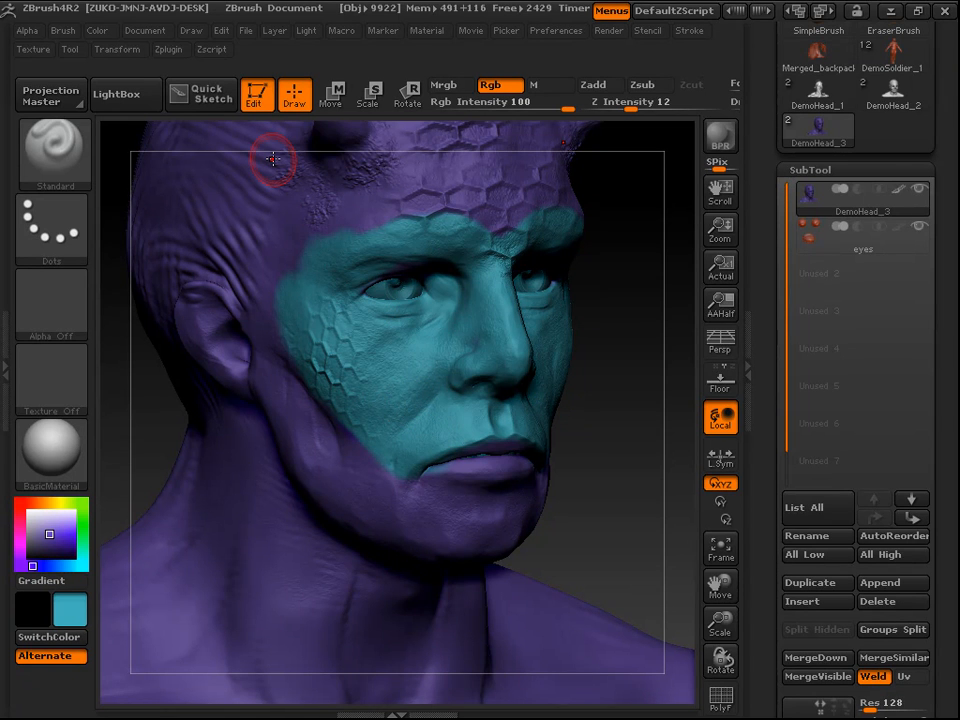
# Step: Switch to Photoshop, sample the skin tone with RGB 233, 128, 81 from the warrior's midriff, and return to ZBrush
pyautogui.click(88, 30)
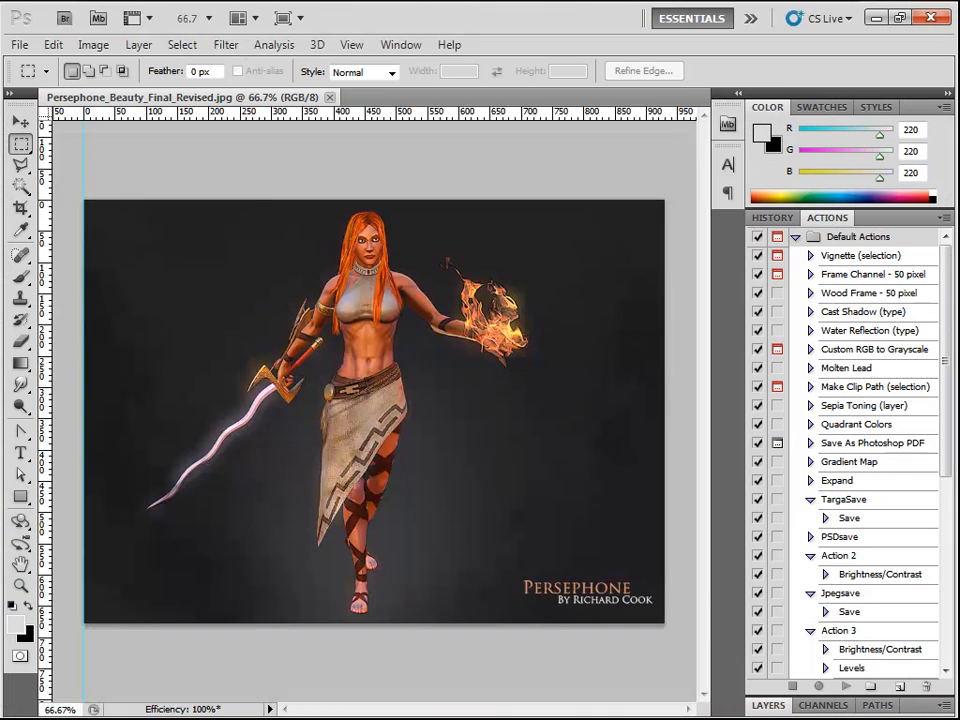
pyautogui.click(20, 586)
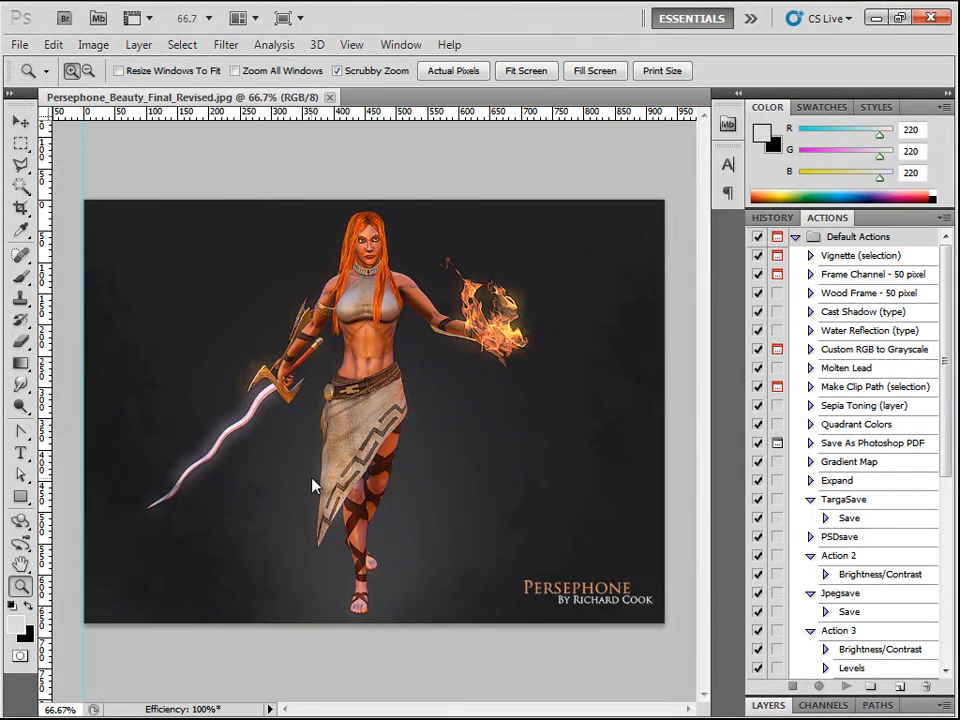
pyautogui.moveTo(412, 351); pyautogui.dragTo(452, 364)
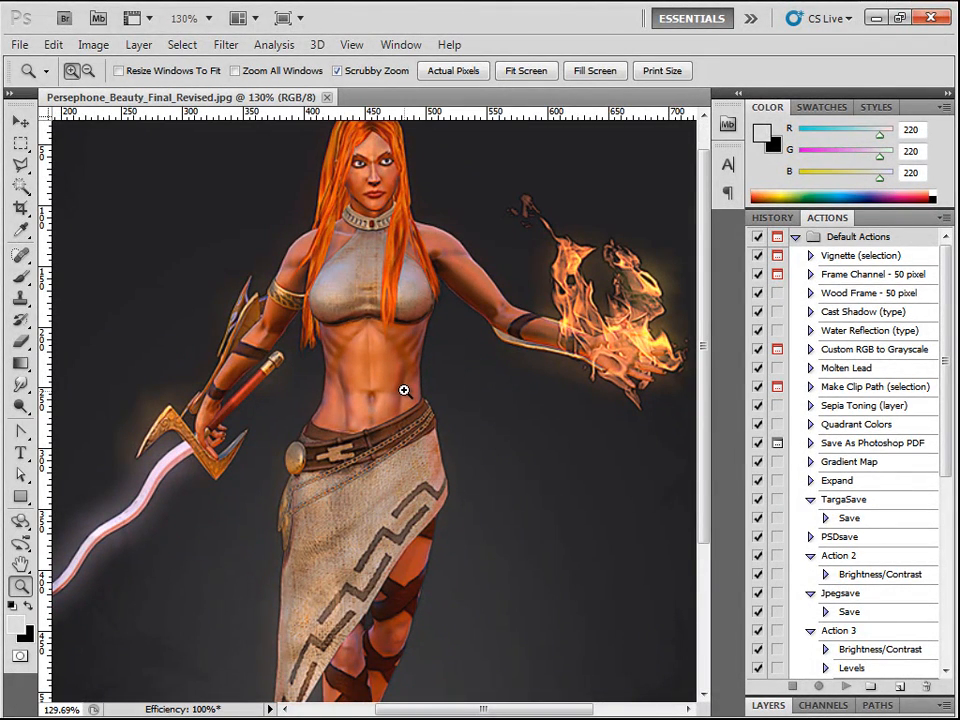
pyautogui.click(22, 229)
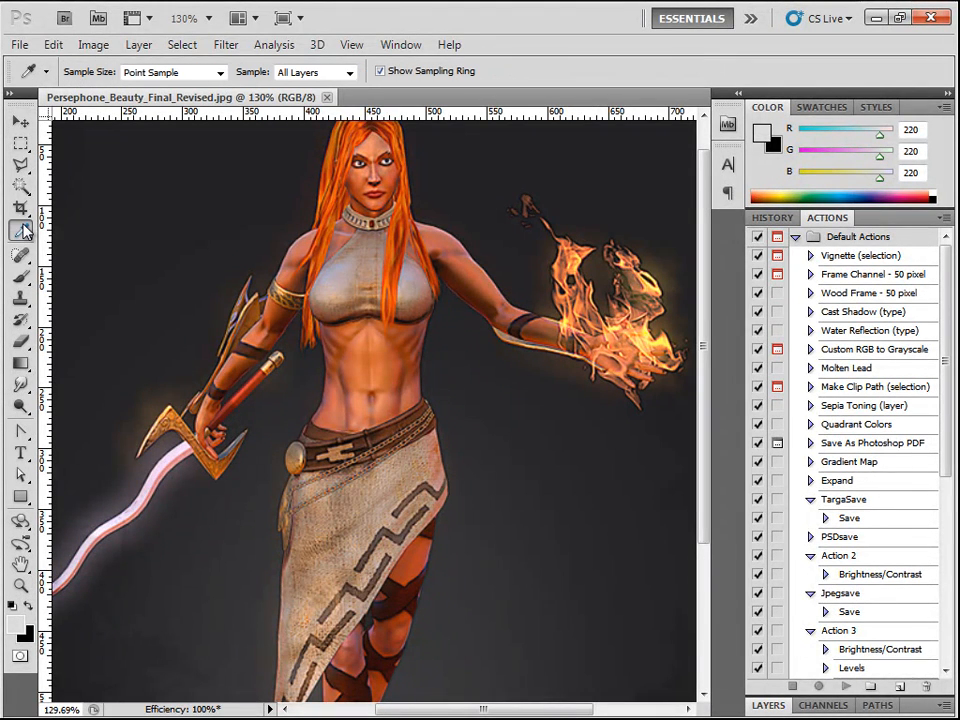
pyautogui.moveTo(398, 370); pyautogui.dragTo(383, 335)
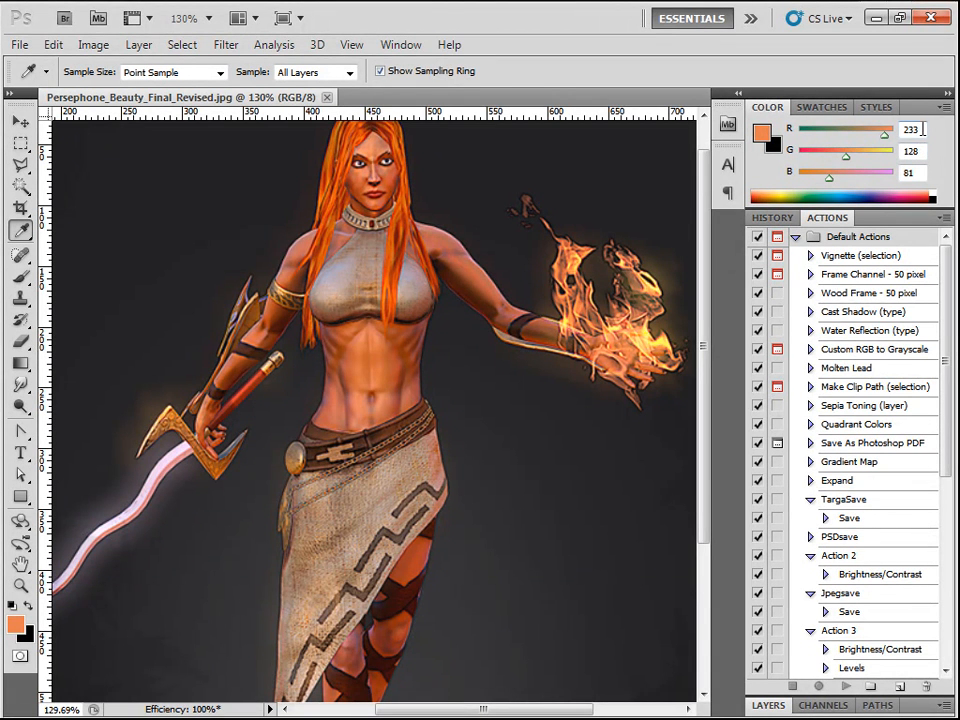
pyautogui.click(876, 18)
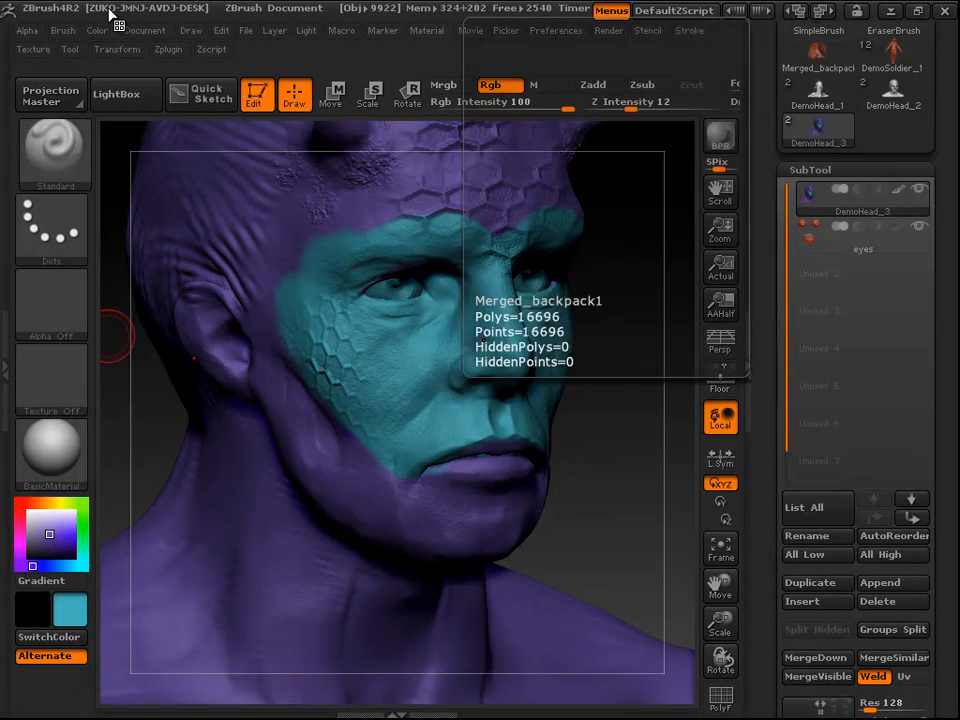
# Step: Set the main colour to RGB 233, 128, 81 by entering its red, green and blue component values
pyautogui.click(98, 30)
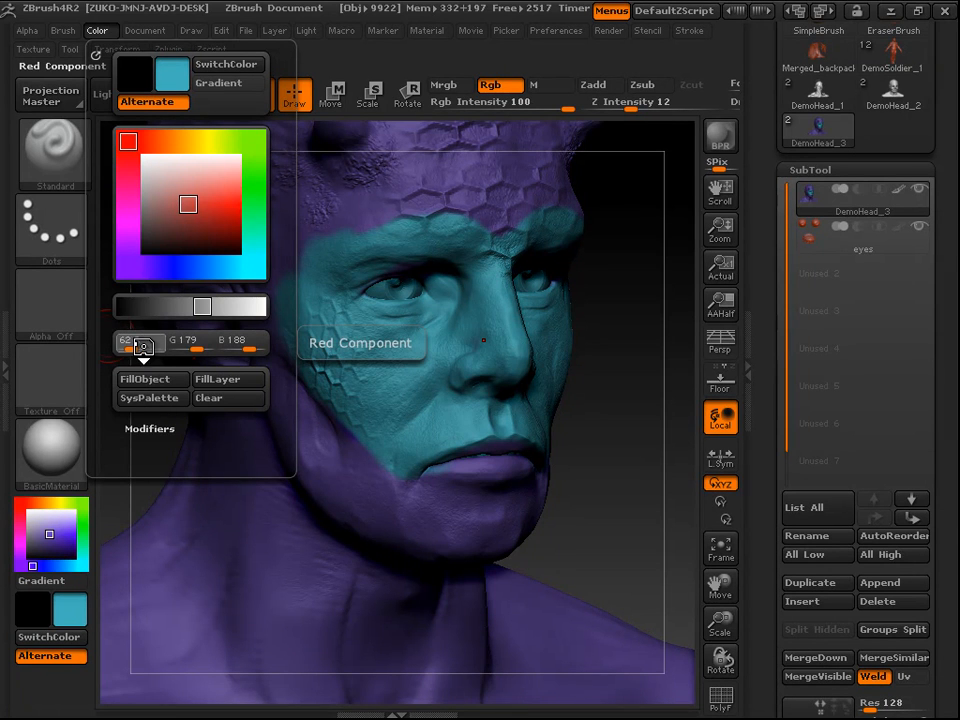
pyautogui.moveTo(136, 342); pyautogui.dragTo(138, 342)
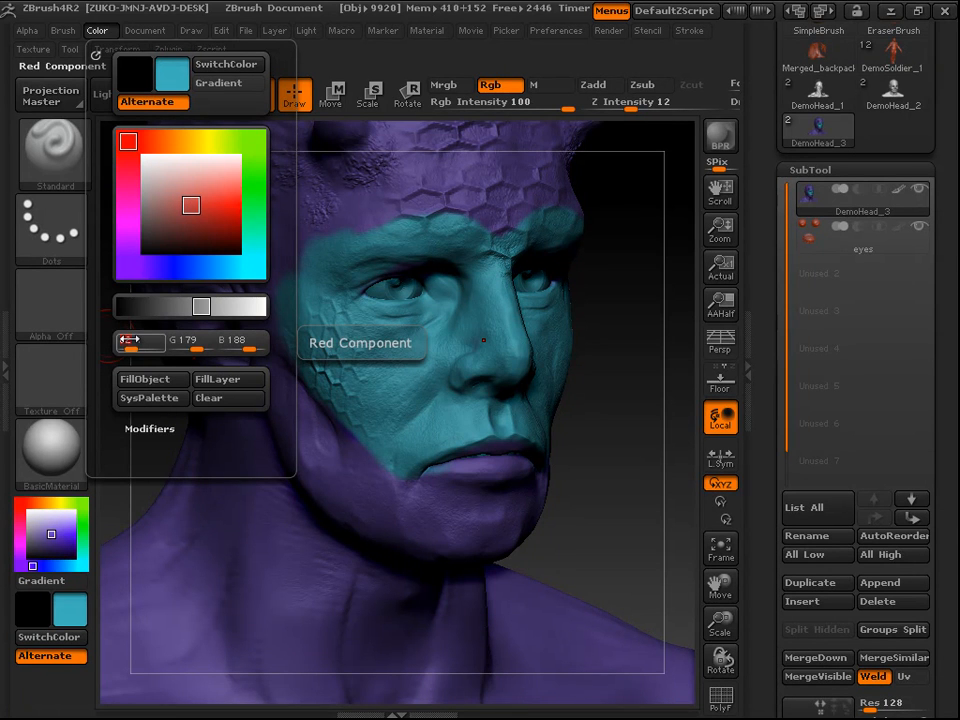
pyautogui.press('Tab')
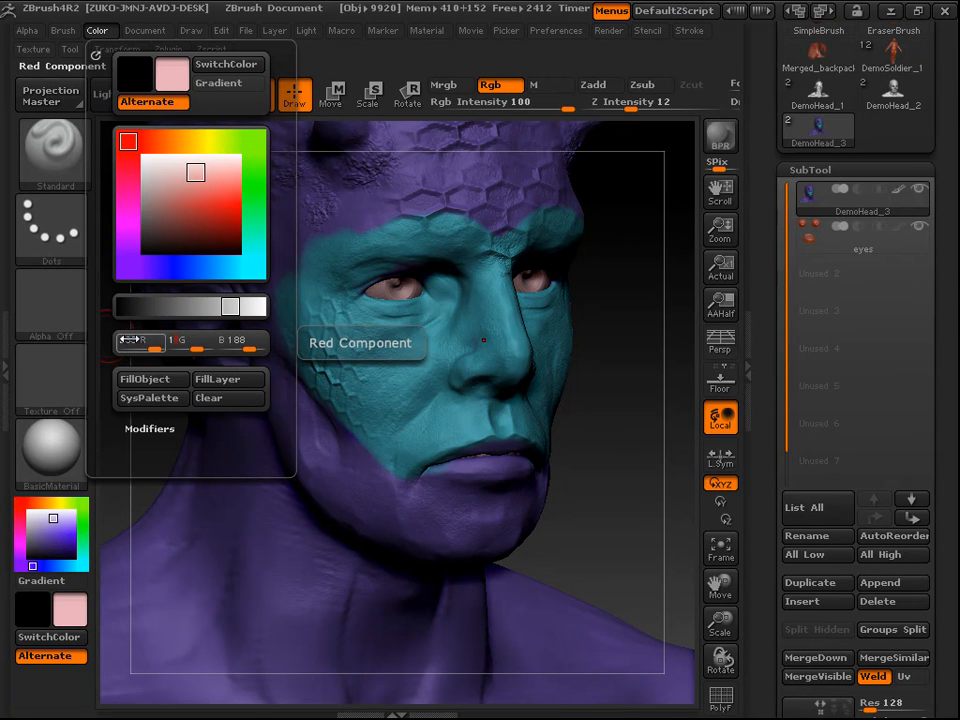
pyautogui.press('Tab')
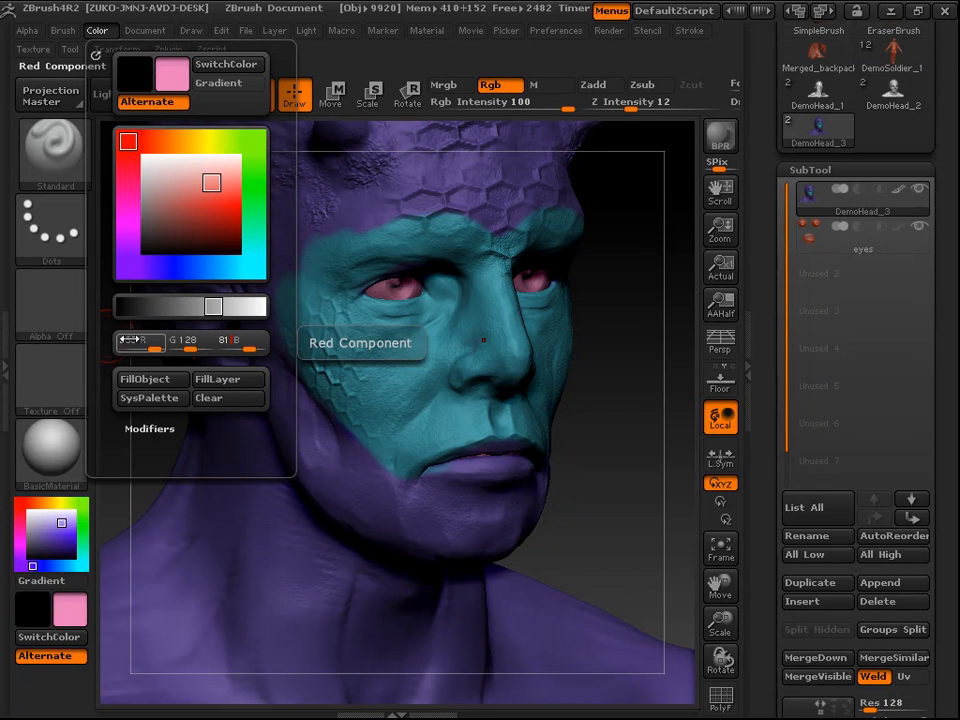
pyautogui.write('81')
pyautogui.press('Return')
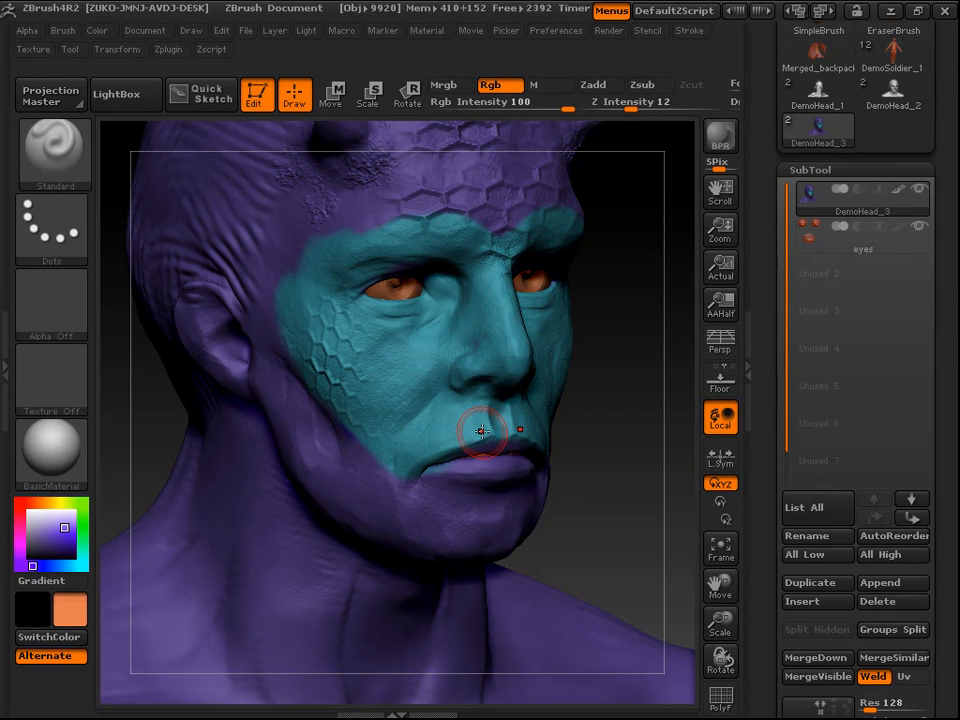
pyautogui.moveTo(78, 619)
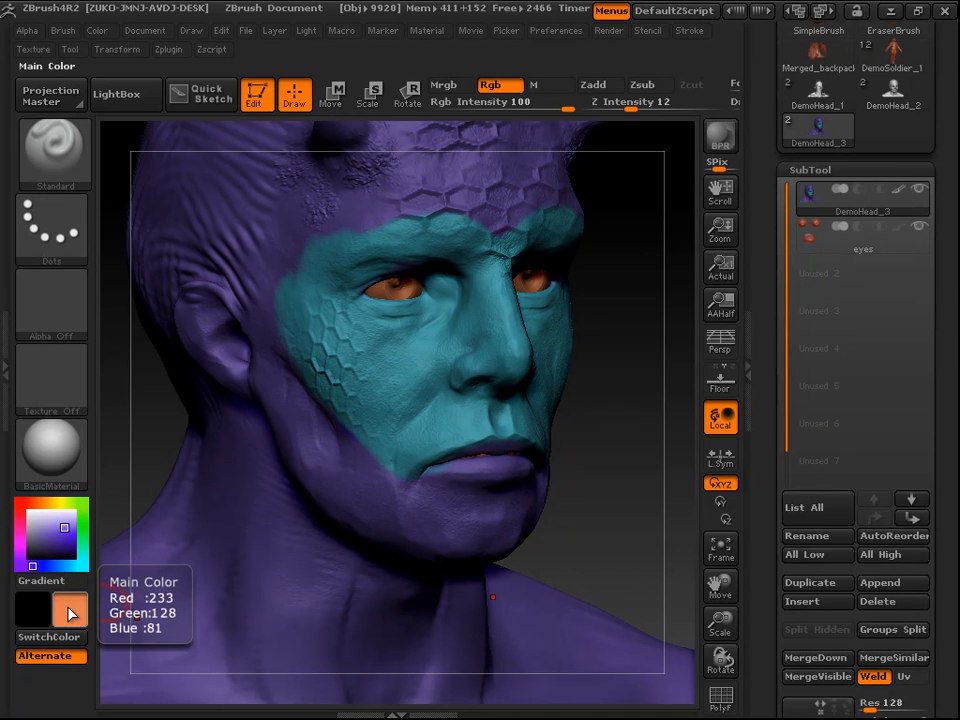
# Step: Fill the whole horned head object with the orange skin tone
pyautogui.moveTo(648, 430); pyautogui.dragTo(630, 415)
pyautogui.scroll(-2, 621, 412)
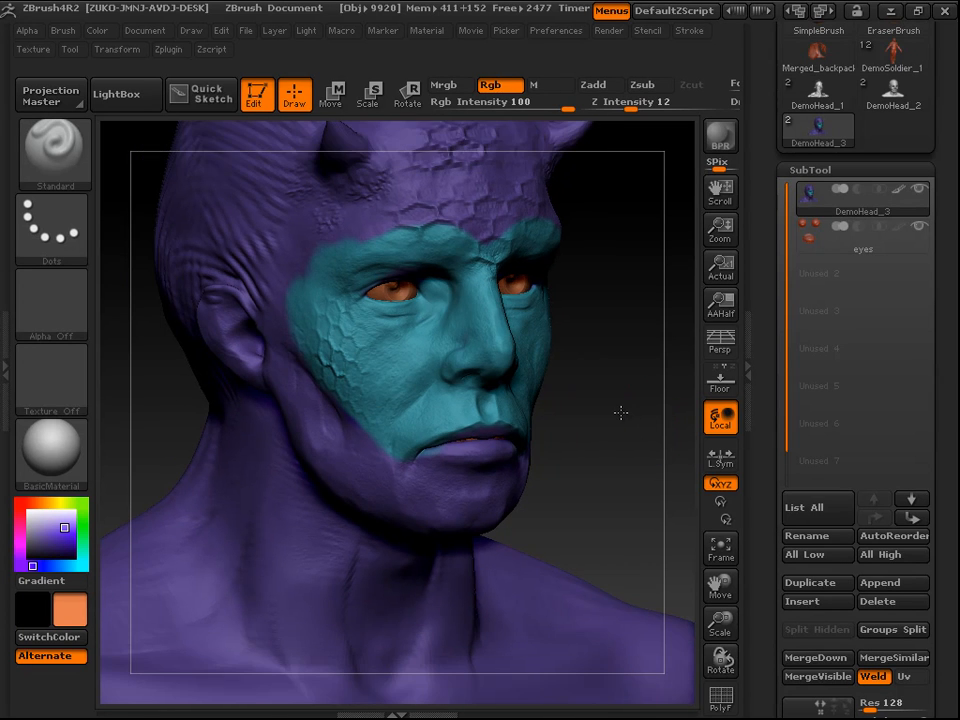
pyautogui.scroll(-1, 621, 412)
pyautogui.moveTo(637, 401)
pyautogui.mouseDown()
pyautogui.moveTo(630, 396)
pyautogui.moveTo(646, 416)
pyautogui.moveTo(561, 364)
pyautogui.moveTo(615, 358)
pyautogui.moveTo(596, 369)
pyautogui.mouseUp()
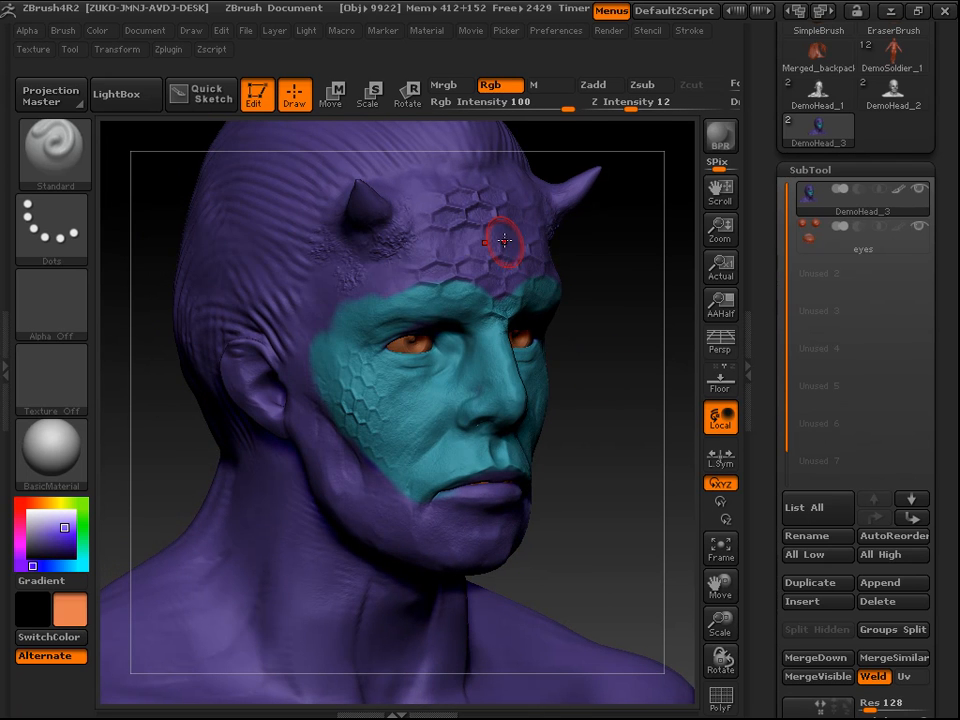
pyautogui.press('space')
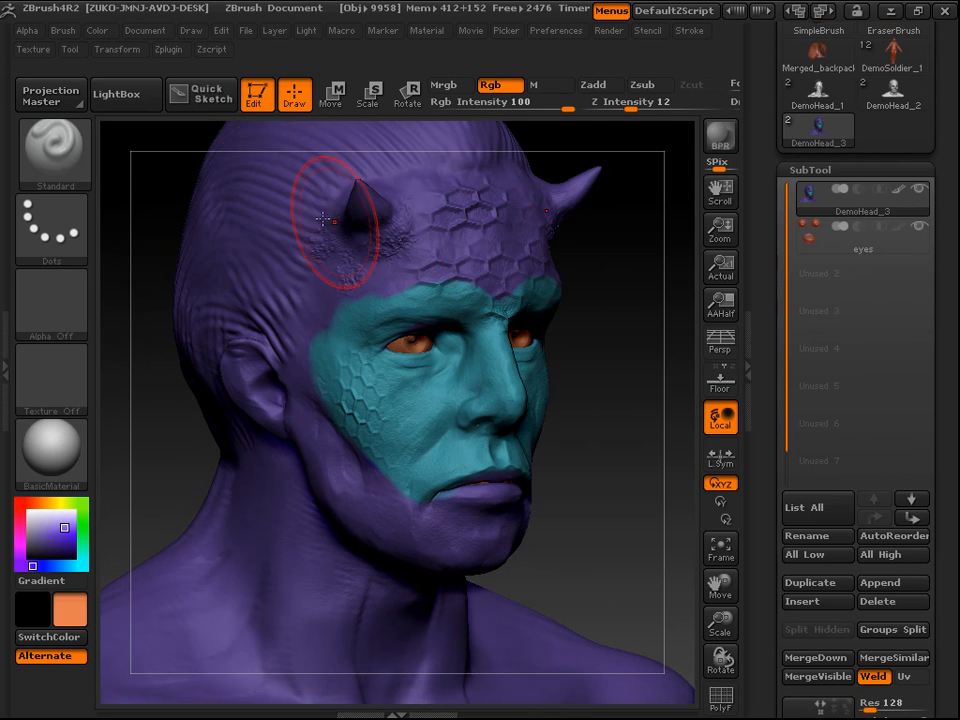
pyautogui.click(97, 30)
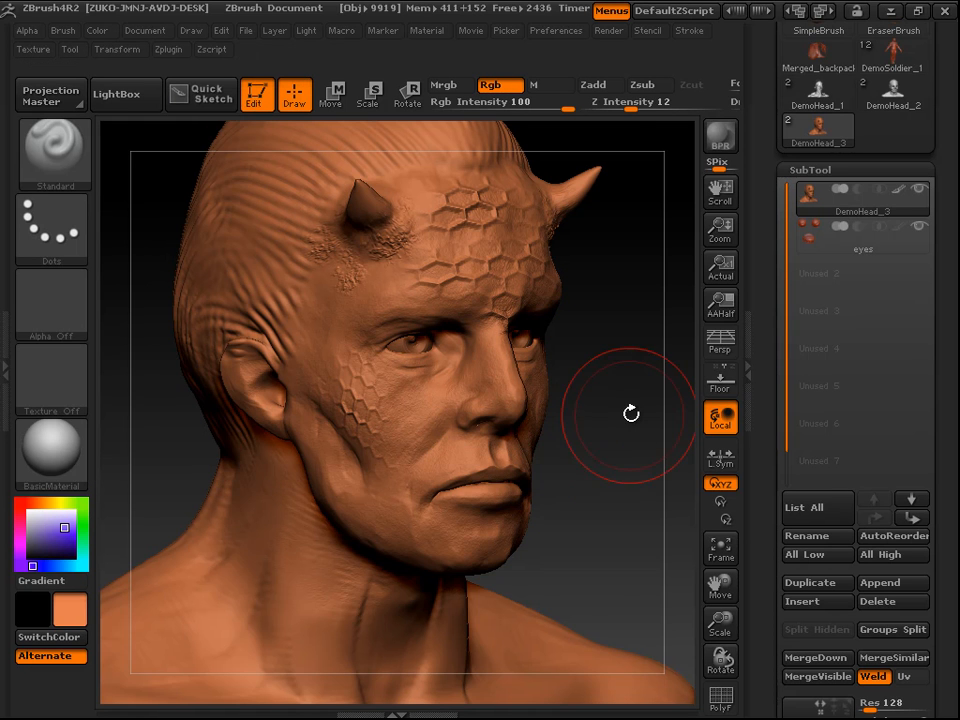
# Step: Pick a paler, less saturated peach version of the orange as the main colour
pyautogui.moveTo(629, 402)
pyautogui.mouseDown()
pyautogui.moveTo(628, 354)
pyautogui.moveTo(626, 394)
pyautogui.mouseUp()
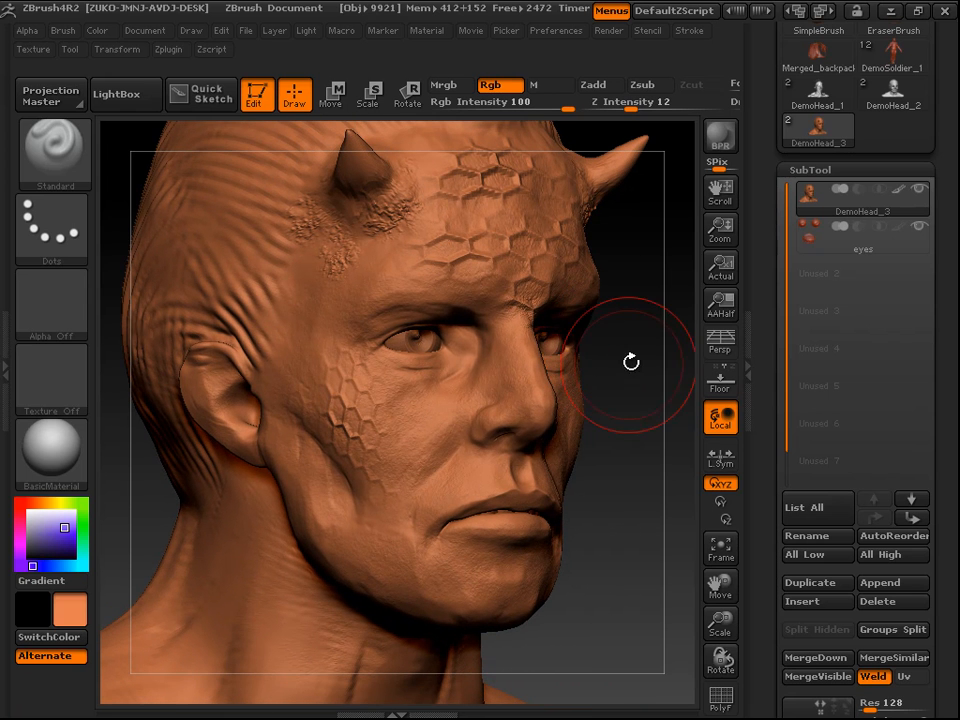
pyautogui.press('space')
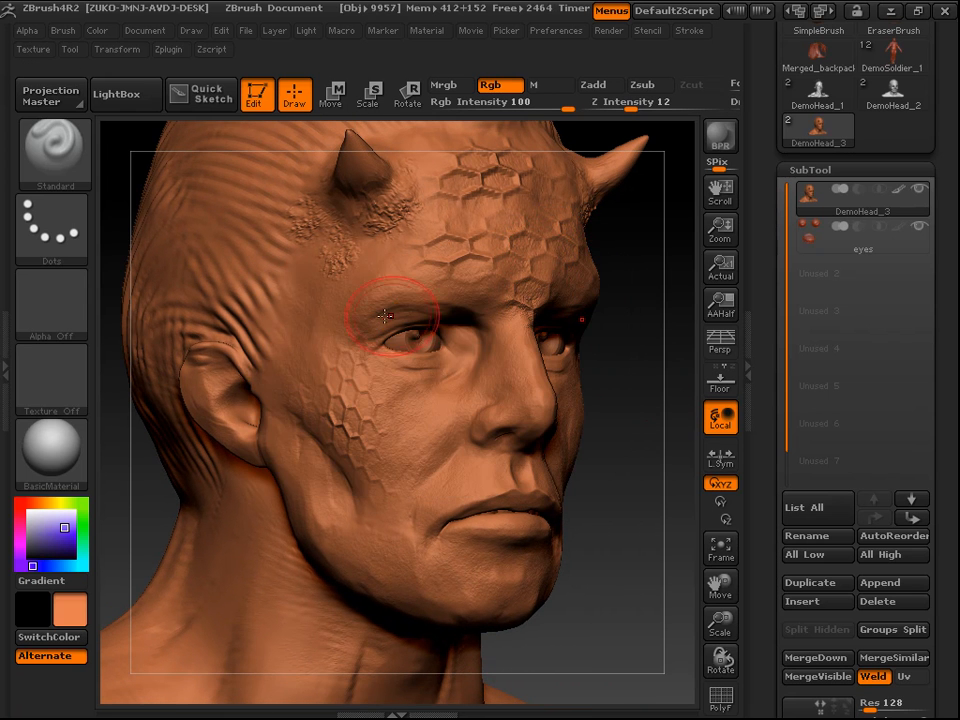
pyautogui.click(88, 605)
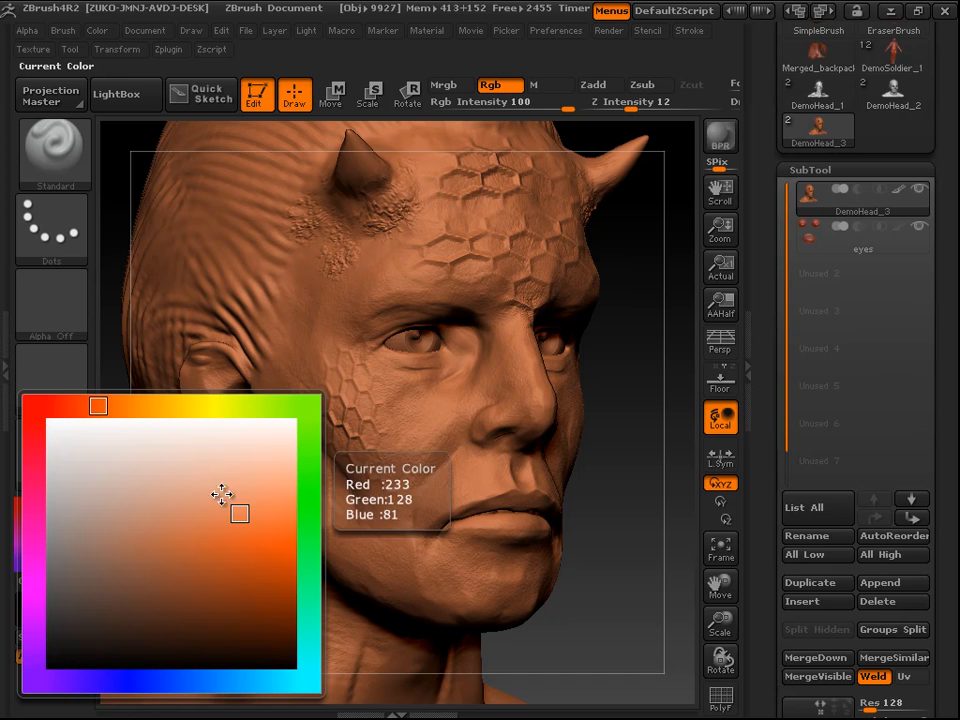
pyautogui.click(181, 498)
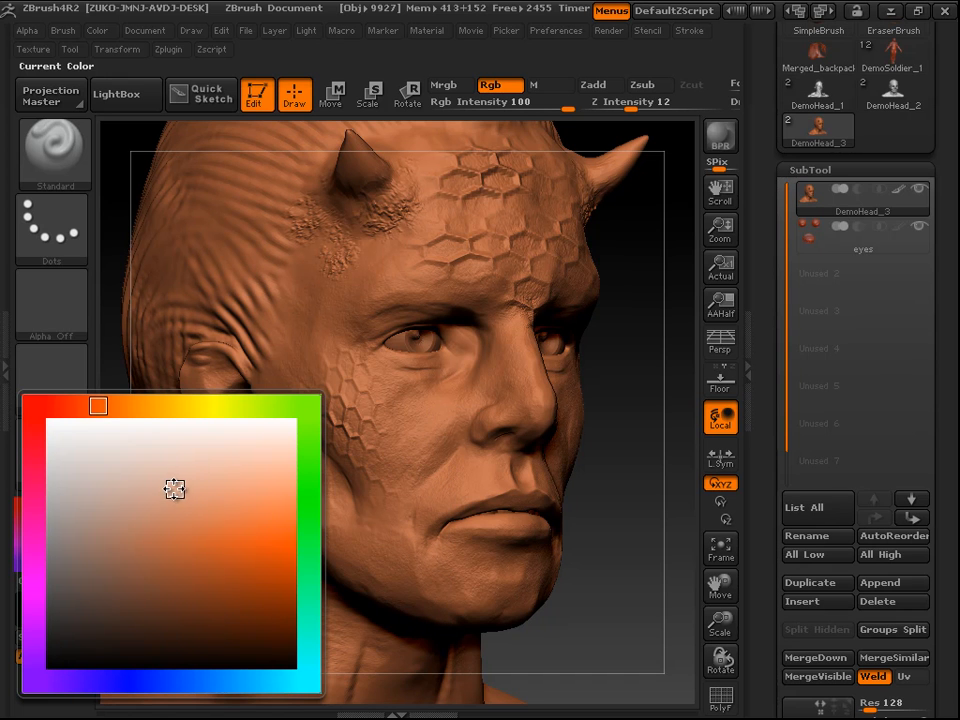
# Step: Try painting the cheek scales in pale peach at Rgb Intensity 100 and undo the stroke
pyautogui.moveTo(329, 378); pyautogui.dragTo(344, 443)
pyautogui.press('ctrl')
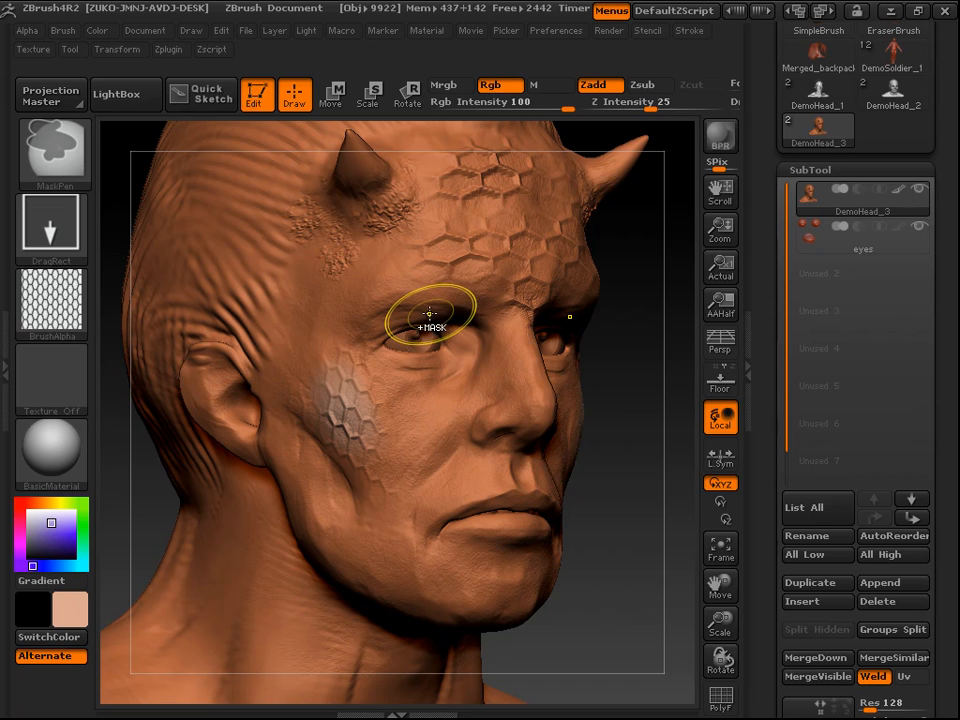
pyautogui.hotkey('ctrl', 'z')
# Step: Set Rgb Intensity to 20 and softly paint pale peach over the forehead, temples and cheek scales
pyautogui.moveTo(531, 99); pyautogui.dragTo(493, 93)
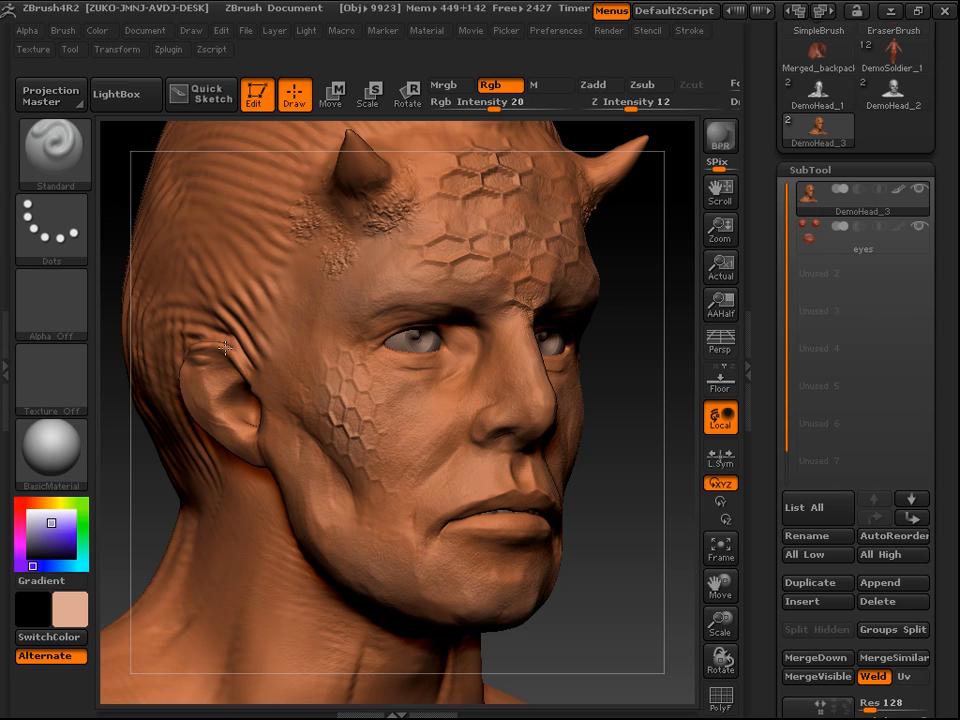
pyautogui.keyDown('alt'); pyautogui.moveTo(629, 466); pyautogui.dragTo(597, 283); pyautogui.keyUp('alt')
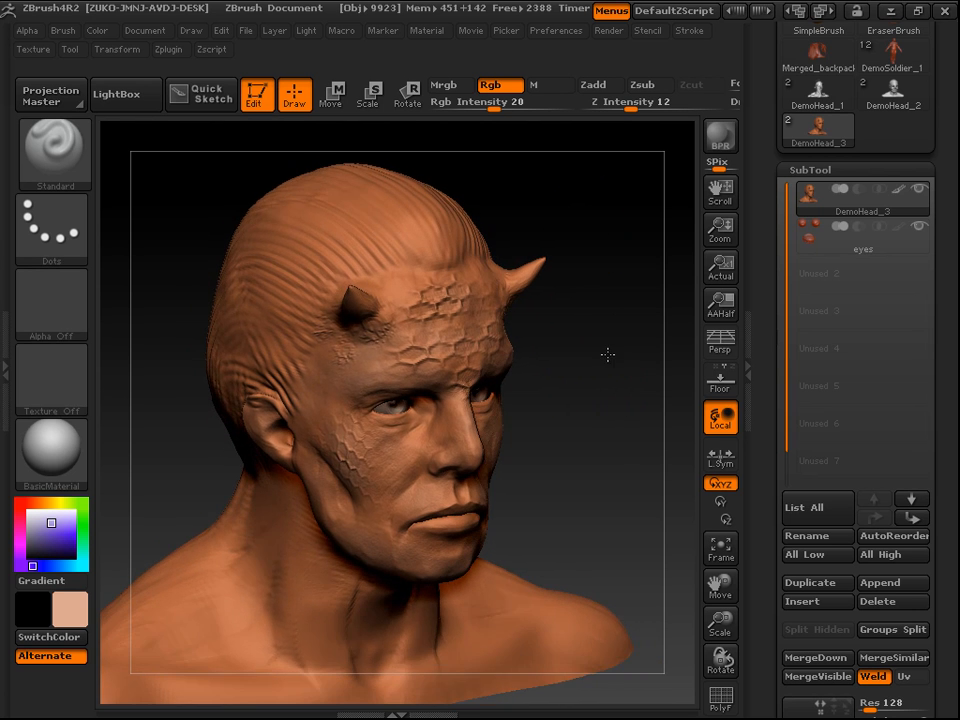
pyautogui.moveTo(609, 365); pyautogui.dragTo(610, 396)
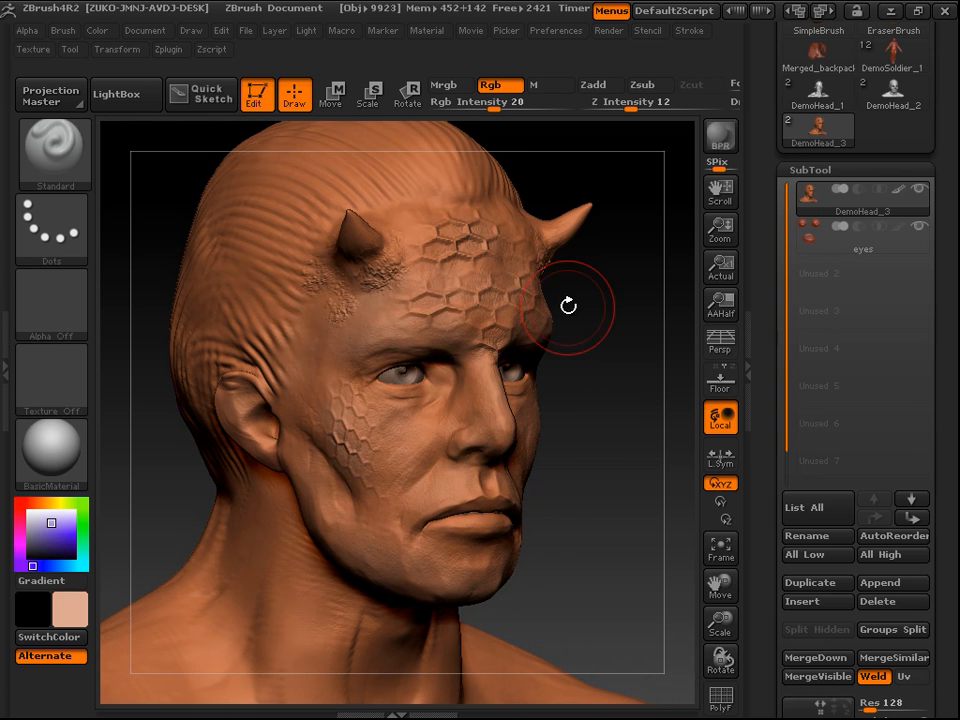
pyautogui.press('space')
pyautogui.moveTo(562, 305); pyautogui.dragTo(551, 306)
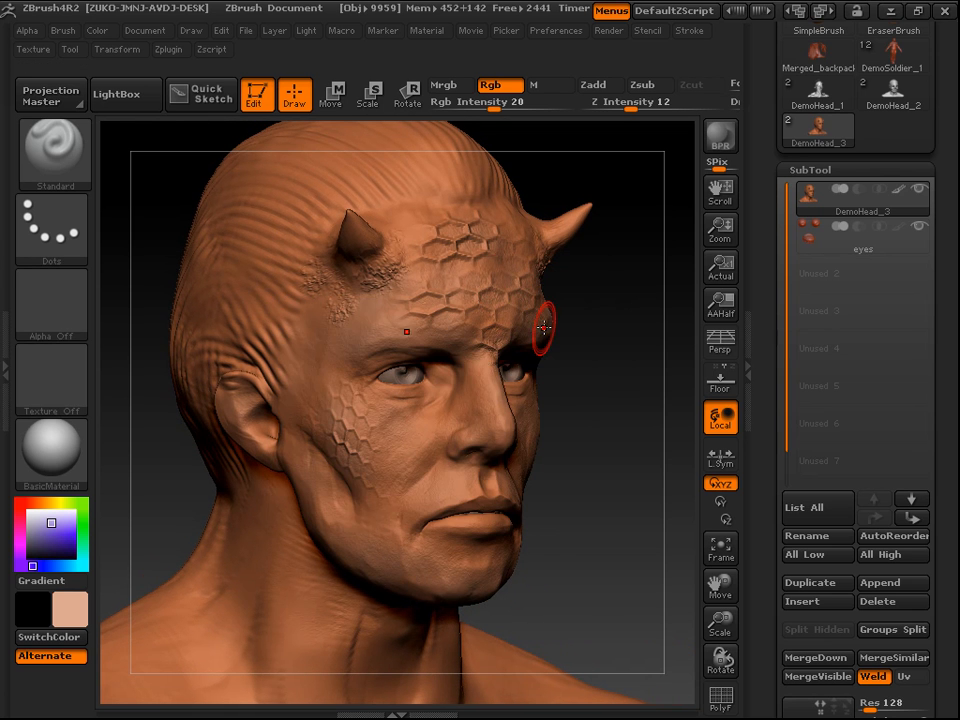
pyautogui.keyDown('alt'); pyautogui.moveTo(613, 381); pyautogui.dragTo(617, 409); pyautogui.keyUp('alt')
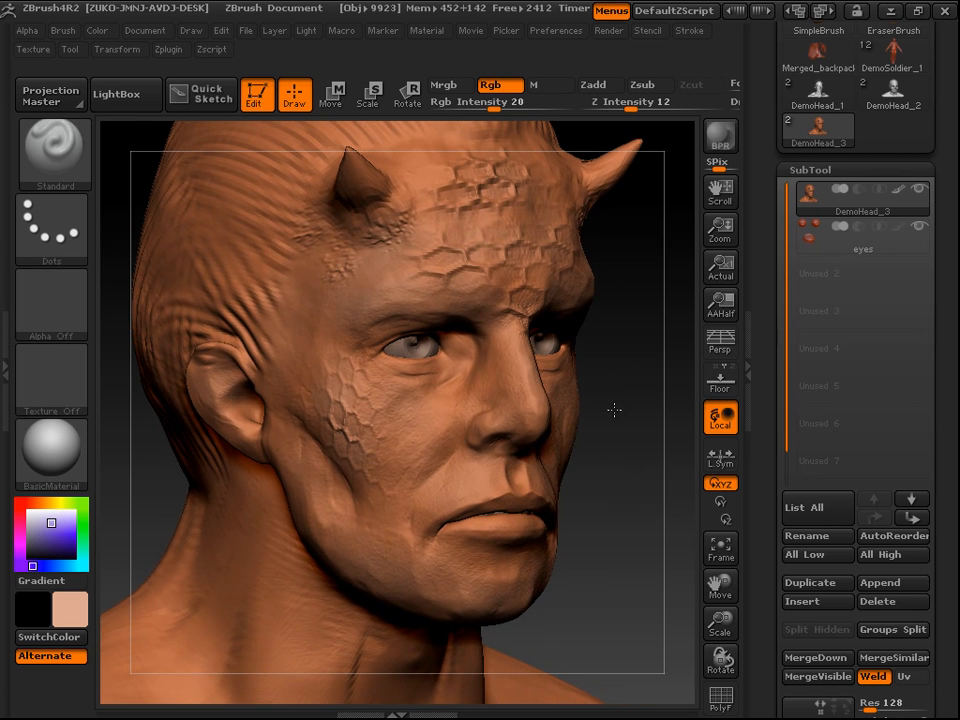
pyautogui.keyDown('alt'); pyautogui.moveTo(650, 455); pyautogui.dragTo(640, 480); pyautogui.keyUp('alt')
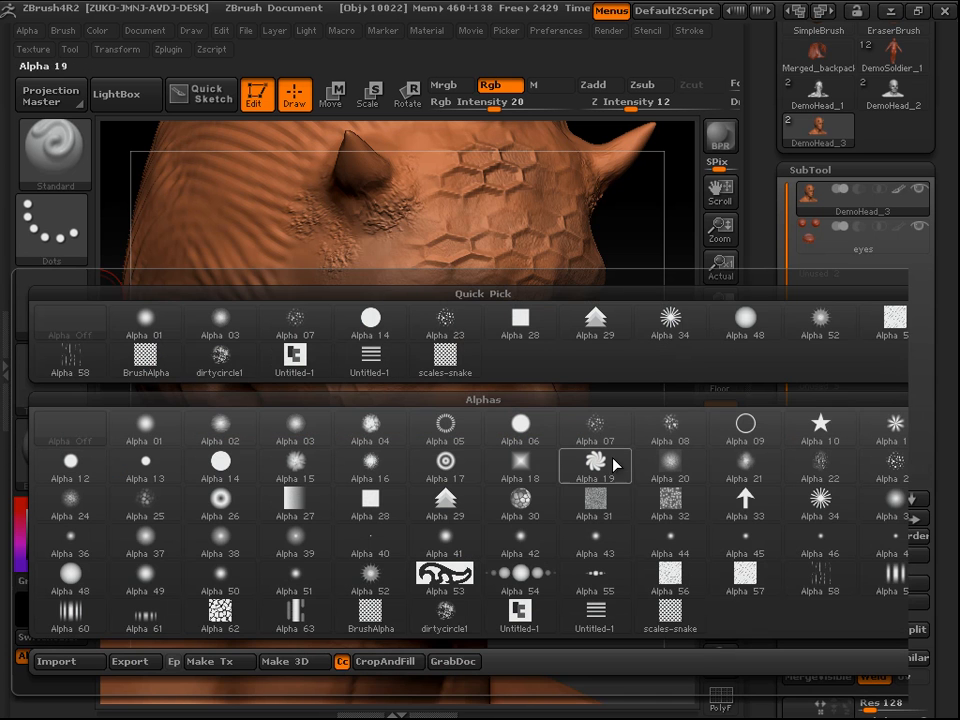
# Step: Set up the Standard brush with Alpha 23, the DragRect stroke, Rgb Intensity 55 and a violet main colour
pyautogui.moveTo(436, 330)
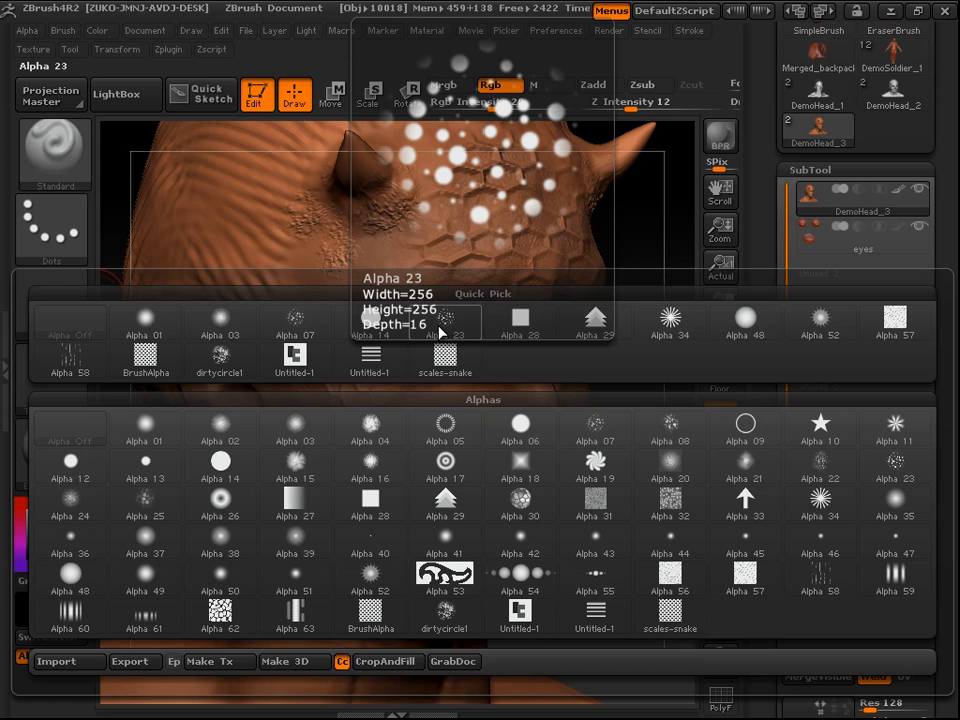
pyautogui.click(446, 324)
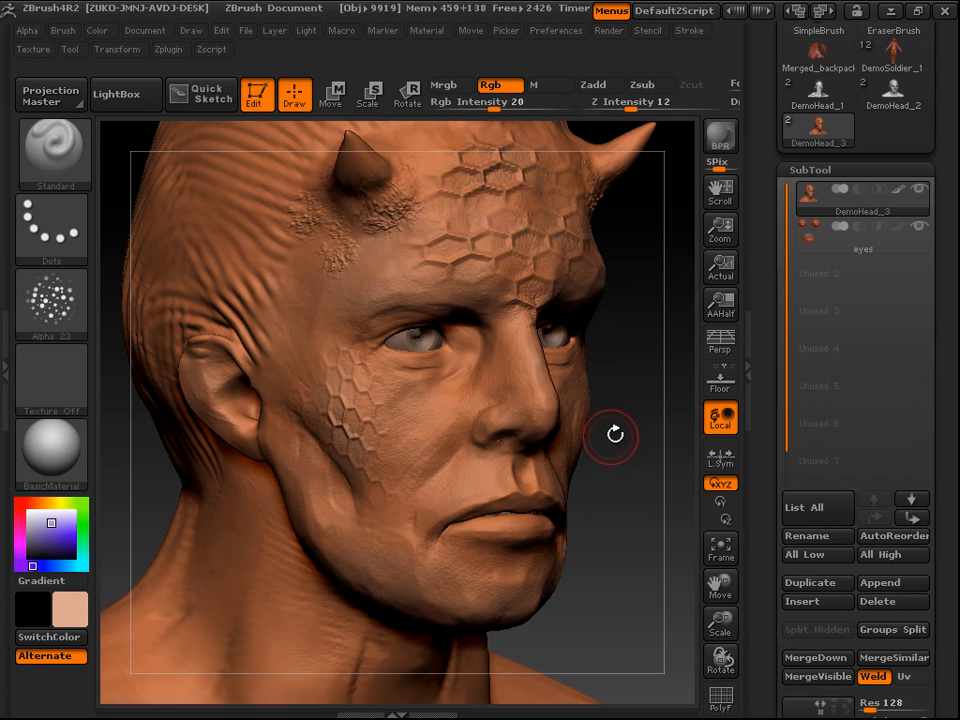
pyautogui.moveTo(619, 442); pyautogui.dragTo(617, 441)
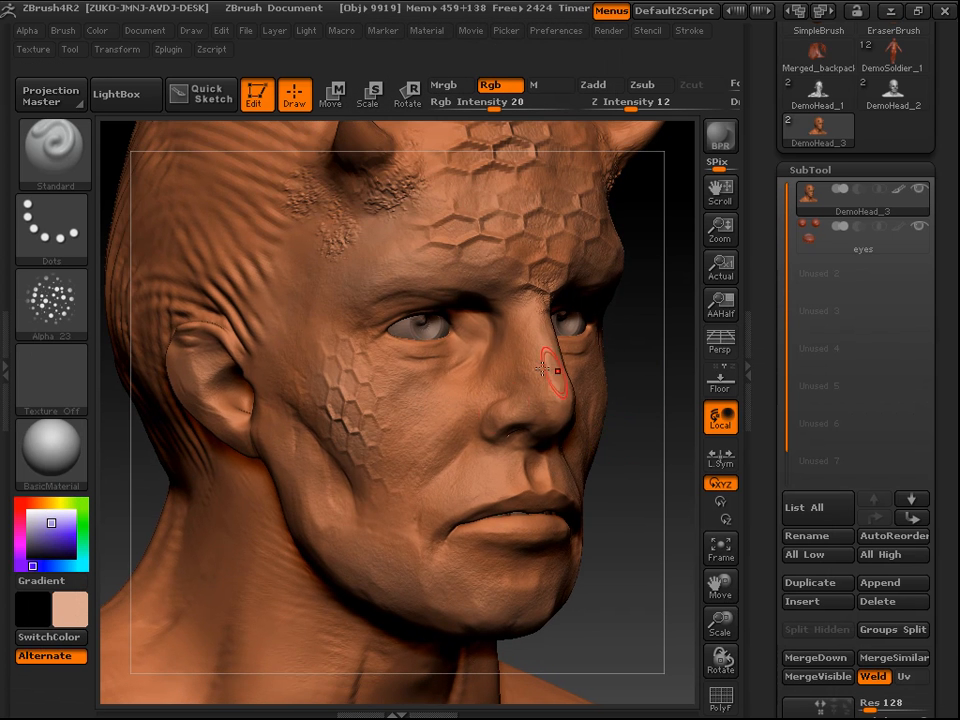
pyautogui.click(73, 251)
pyautogui.click(226, 245)
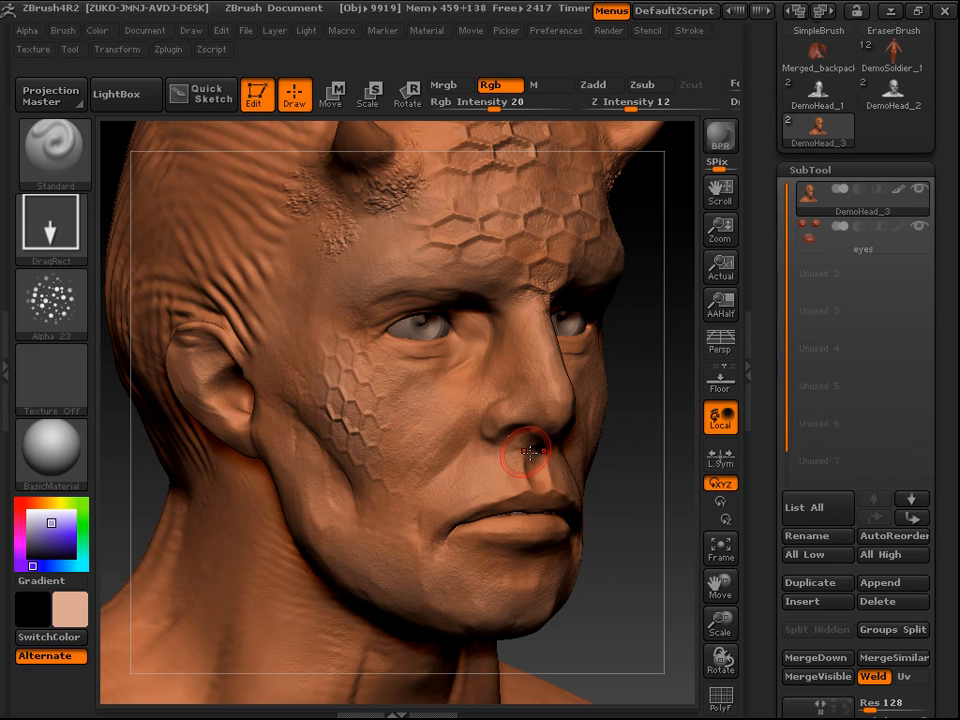
pyautogui.moveTo(608, 471); pyautogui.dragTo(598, 466)
pyautogui.moveTo(500, 104); pyautogui.dragTo(533, 106)
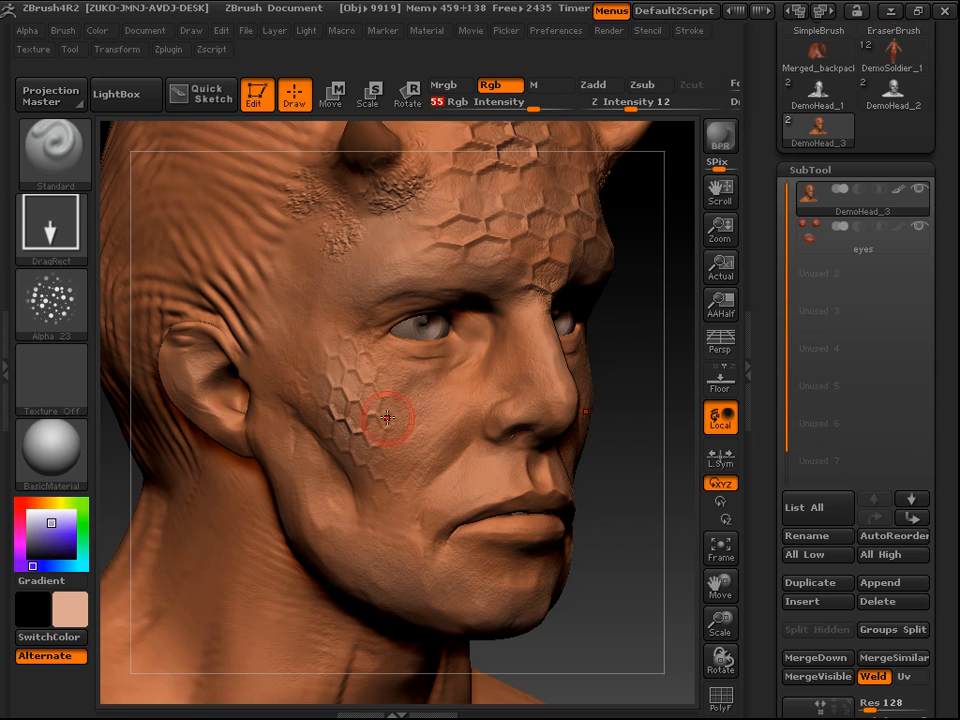
pyautogui.click(55, 533)
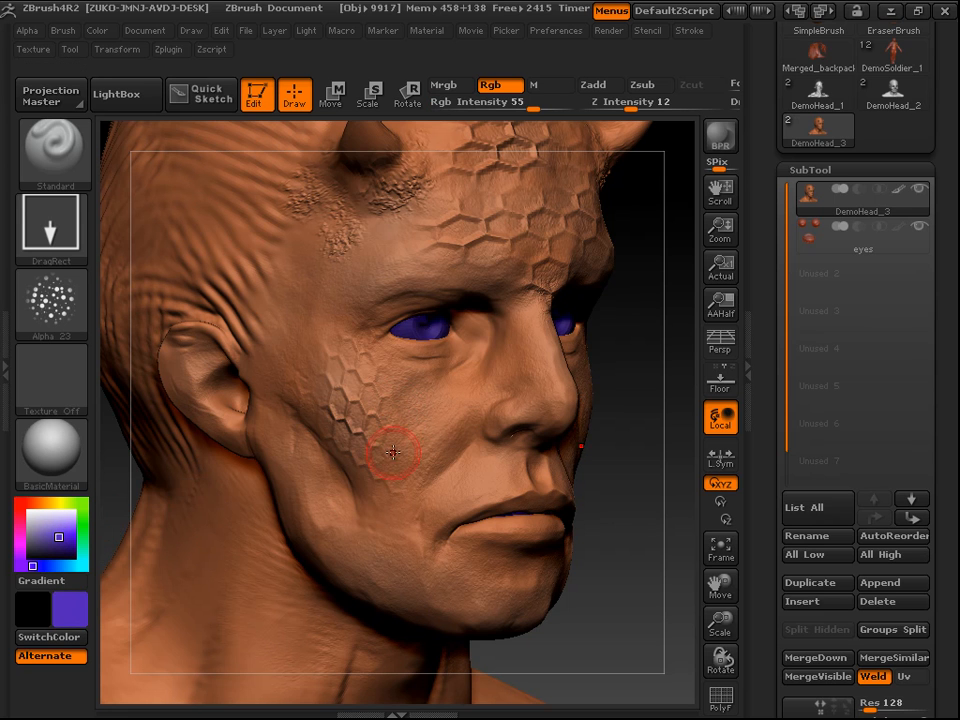
# Step: Try stamping a patch of violet spots across the cheek scales and undo it
pyautogui.moveTo(398, 370); pyautogui.dragTo(430, 284)
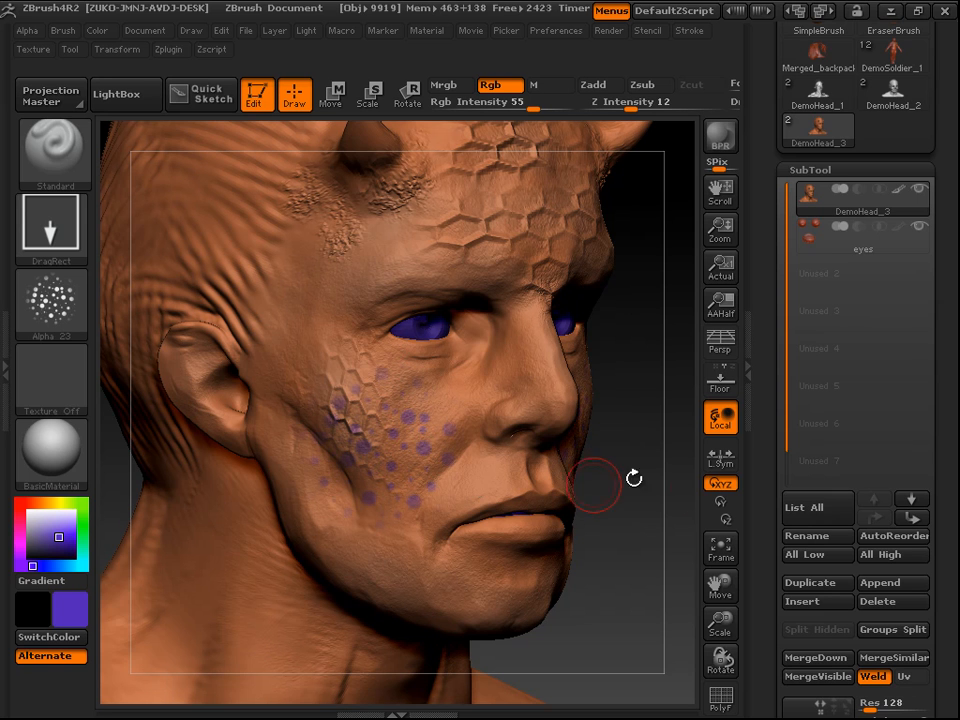
pyautogui.moveTo(643, 467); pyautogui.dragTo(562, 401)
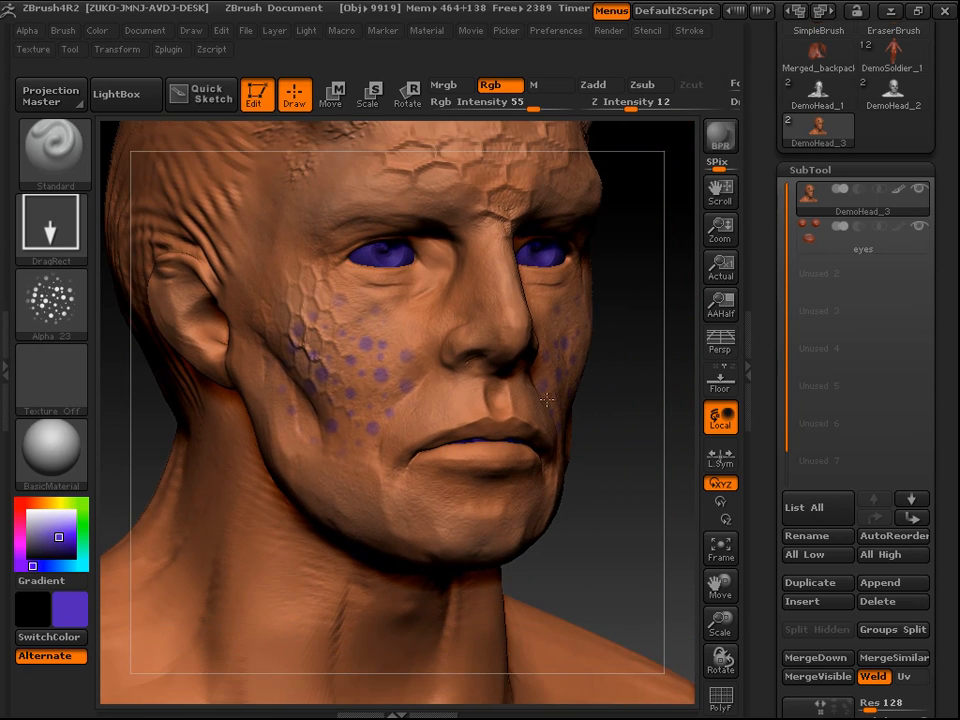
pyautogui.moveTo(605, 447); pyautogui.dragTo(563, 414)
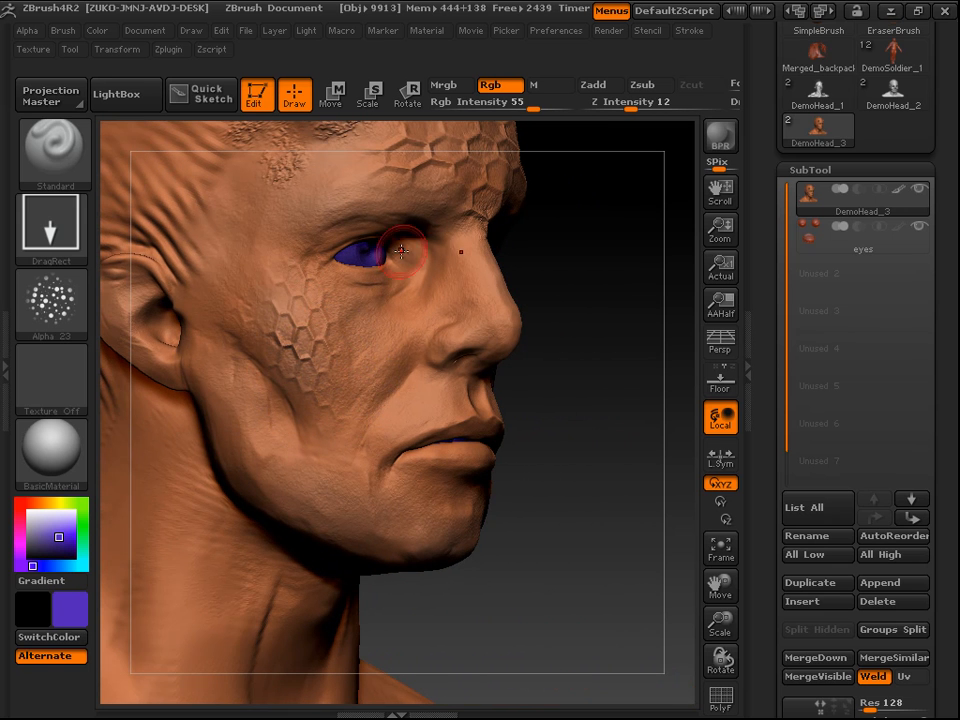
# Step: Switch to the Color Spray stroke, lower Rgb Intensity to 10 and spray violet over the temple beside the eye
pyautogui.moveTo(583, 321); pyautogui.dragTo(649, 380)
pyautogui.click(50, 225)
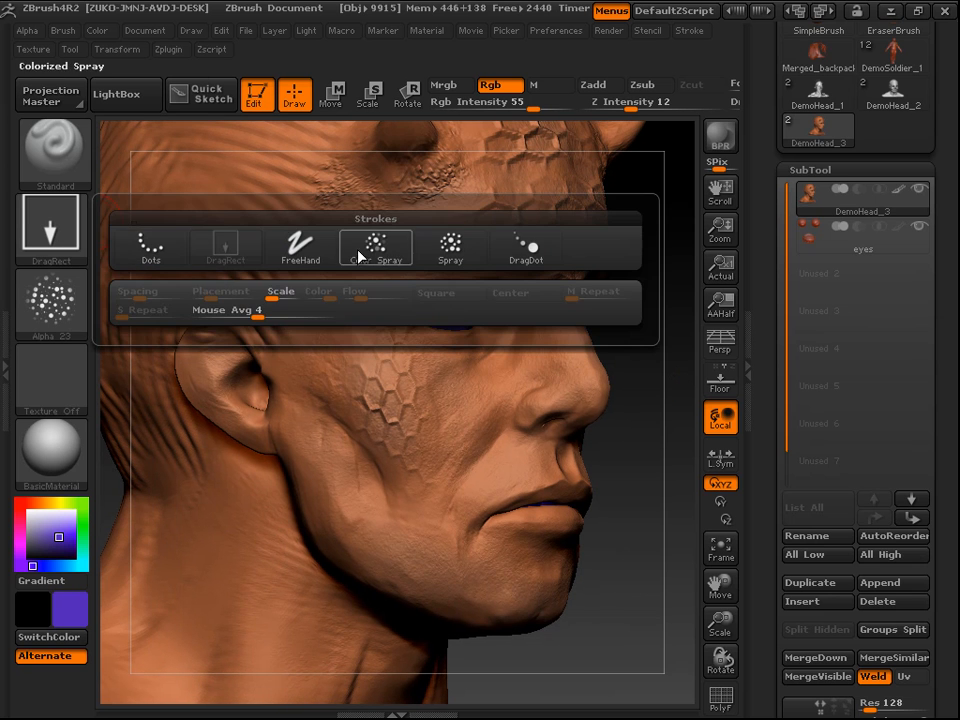
pyautogui.click(377, 266)
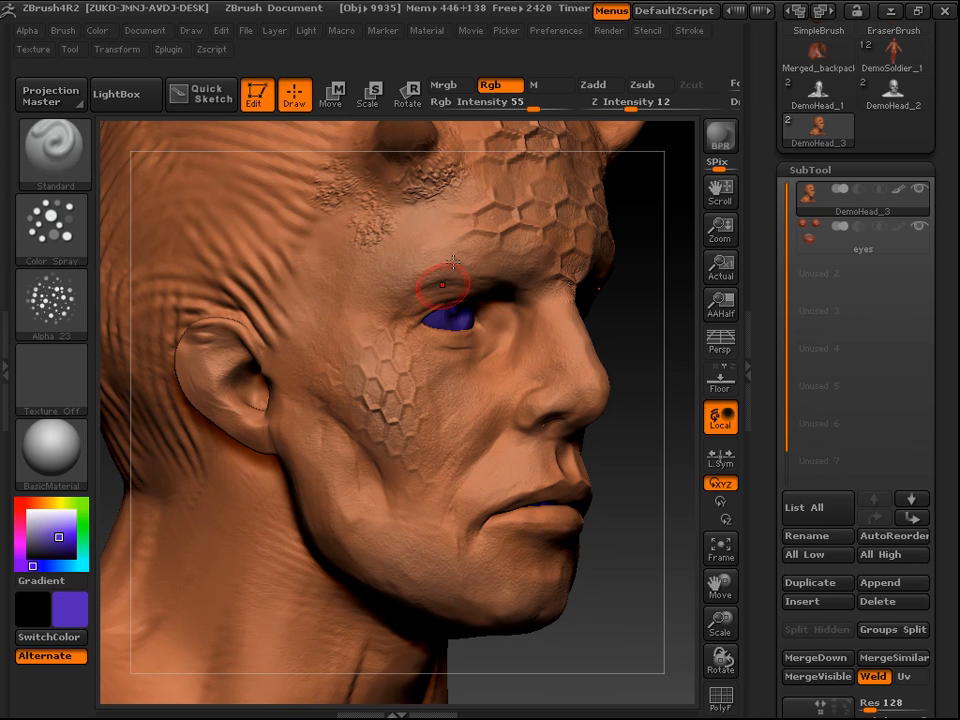
pyautogui.moveTo(485, 101); pyautogui.dragTo(476, 104)
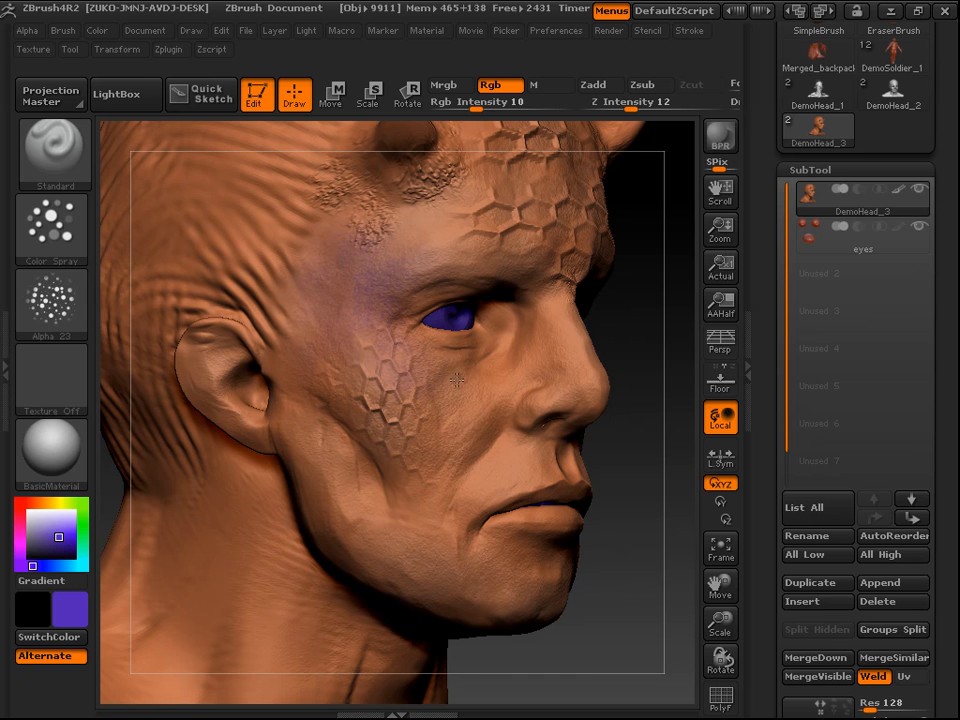
# Step: Adjust the brush and spray mottled violet over the cheeks, the sides of the nose, around the mouth and the chin
pyautogui.press('space')
pyautogui.moveTo(509, 317); pyautogui.dragTo(530, 319)
pyautogui.press('space')
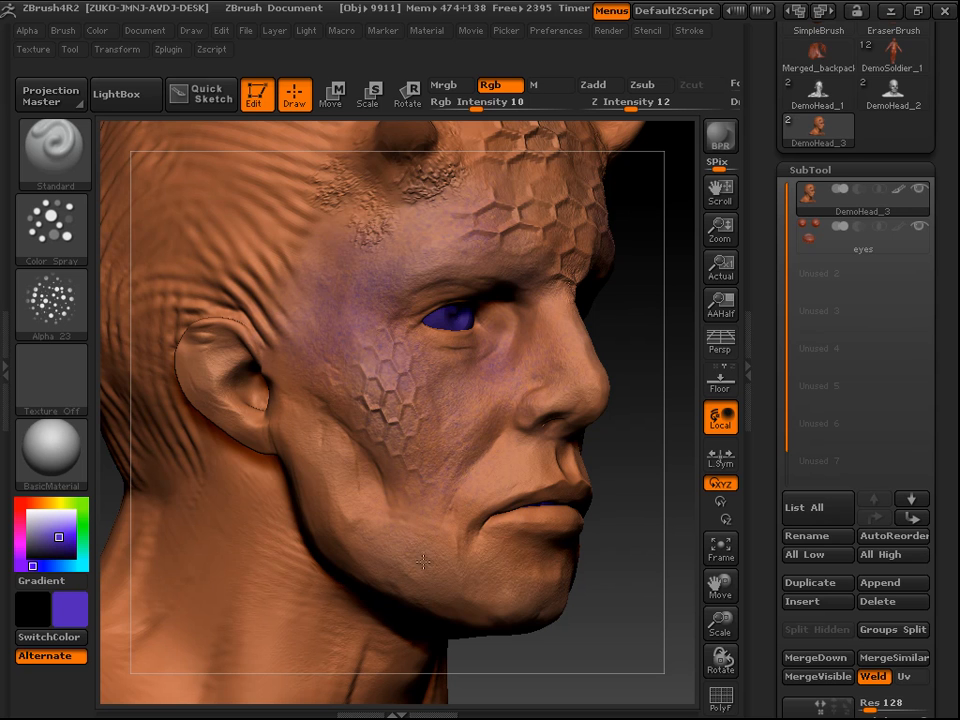
pyautogui.keyDown('alt'); pyautogui.moveTo(652, 487); pyautogui.dragTo(560, 328); pyautogui.keyUp('alt')
pyautogui.moveTo(480, 267); pyautogui.dragTo(471, 344)
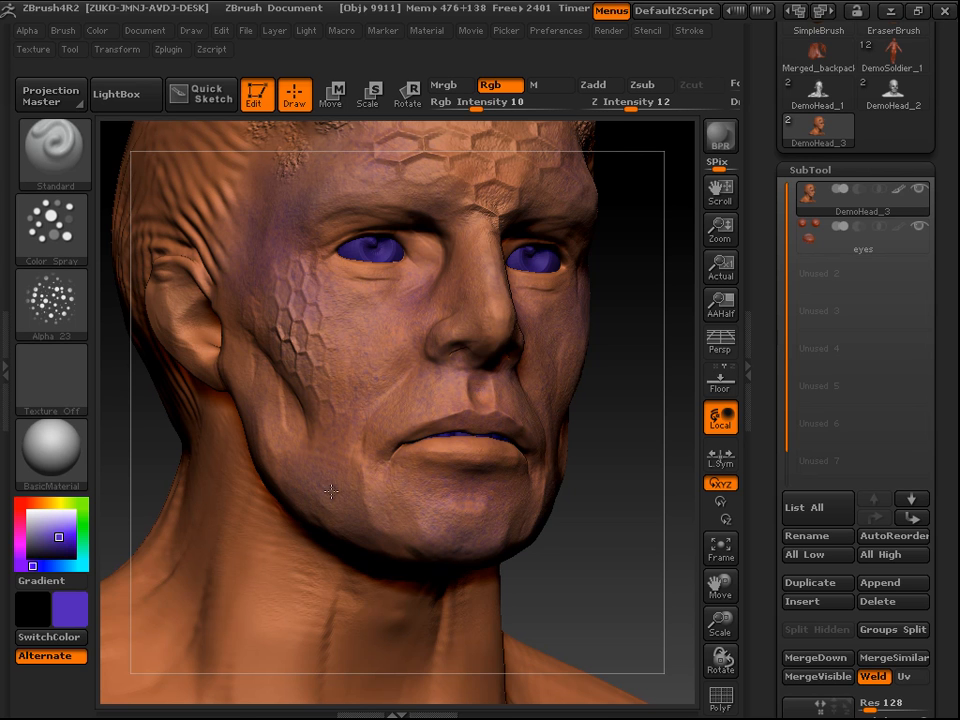
# Step: Spray mottled violet over the forehead scales and the bridge of the nose
pyautogui.moveTo(654, 354); pyautogui.dragTo(555, 303)
pyautogui.moveTo(440, 227); pyautogui.dragTo(393, 213)
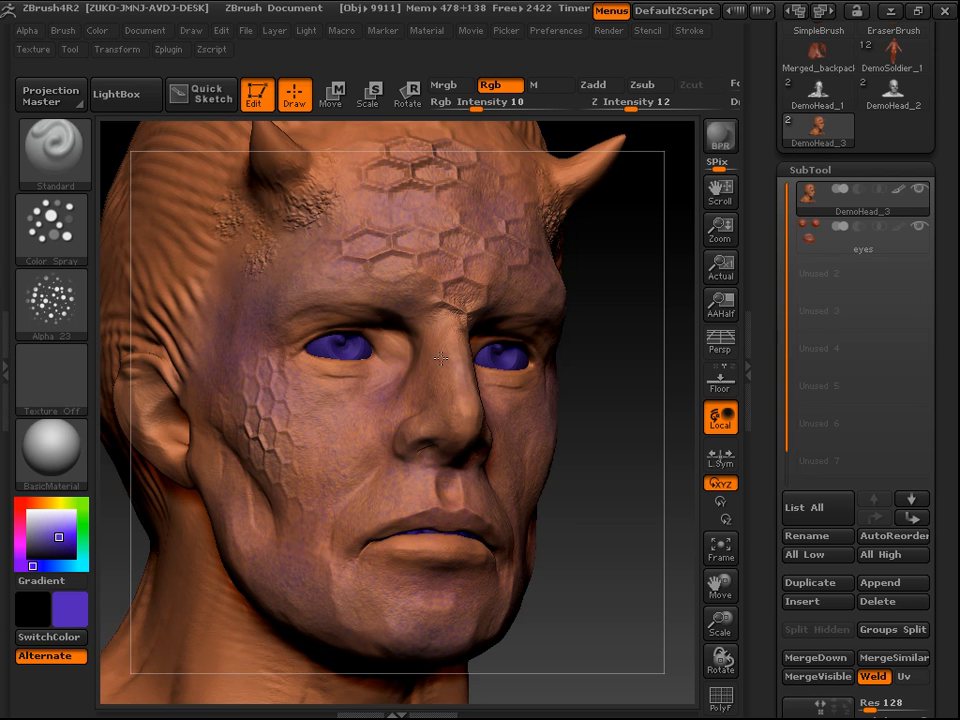
pyautogui.moveTo(438, 428); pyautogui.dragTo(462, 372)
pyautogui.moveTo(644, 461)
pyautogui.mouseDown()
pyautogui.moveTo(622, 456)
pyautogui.moveTo(609, 416)
pyautogui.moveTo(615, 381)
pyautogui.moveTo(604, 369)
pyautogui.moveTo(627, 415)
pyautogui.moveTo(591, 315)
pyautogui.moveTo(559, 285)
pyautogui.moveTo(589, 358)
pyautogui.moveTo(580, 279)
pyautogui.moveTo(580, 299)
pyautogui.mouseUp()
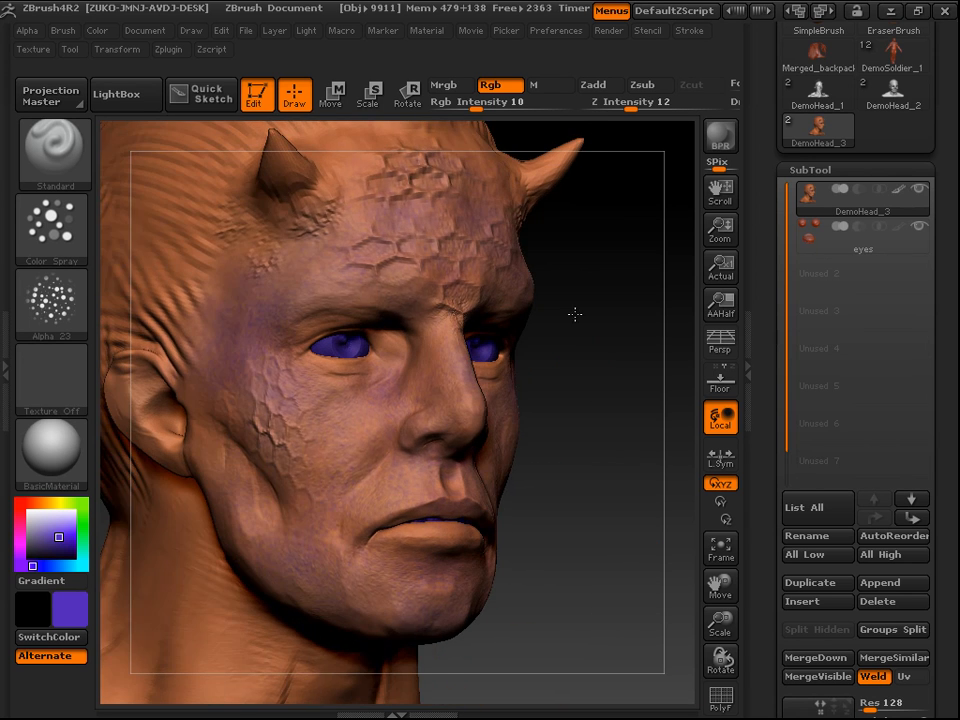
pyautogui.moveTo(537, 244); pyautogui.dragTo(557, 253)
pyautogui.press('space')
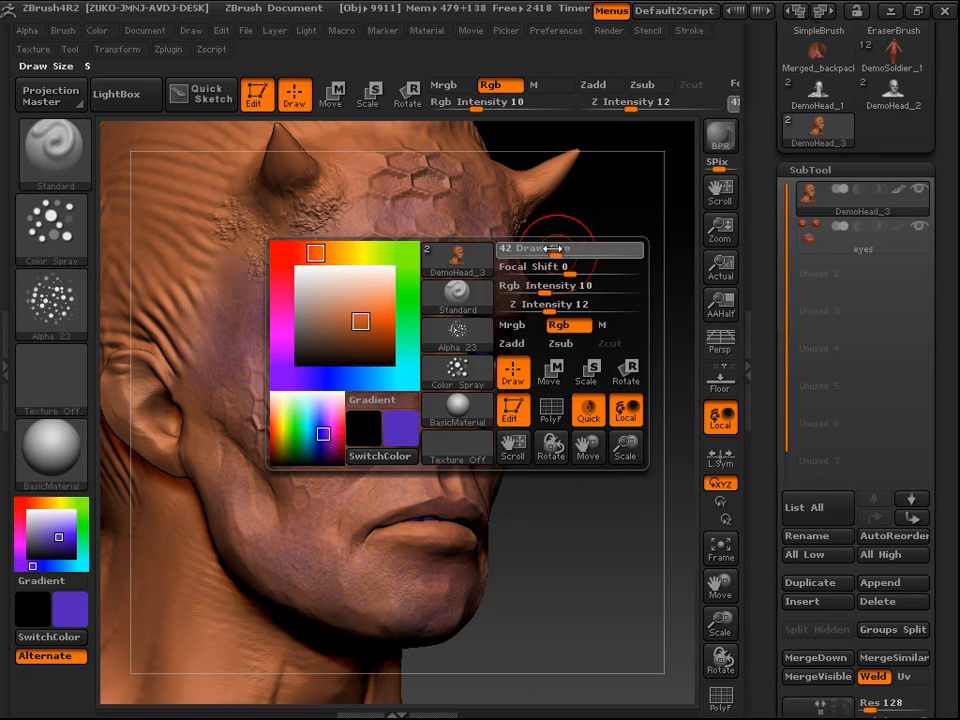
pyautogui.moveTo(579, 403)
pyautogui.mouseDown()
pyautogui.moveTo(606, 369)
pyautogui.moveTo(594, 388)
pyautogui.mouseUp()
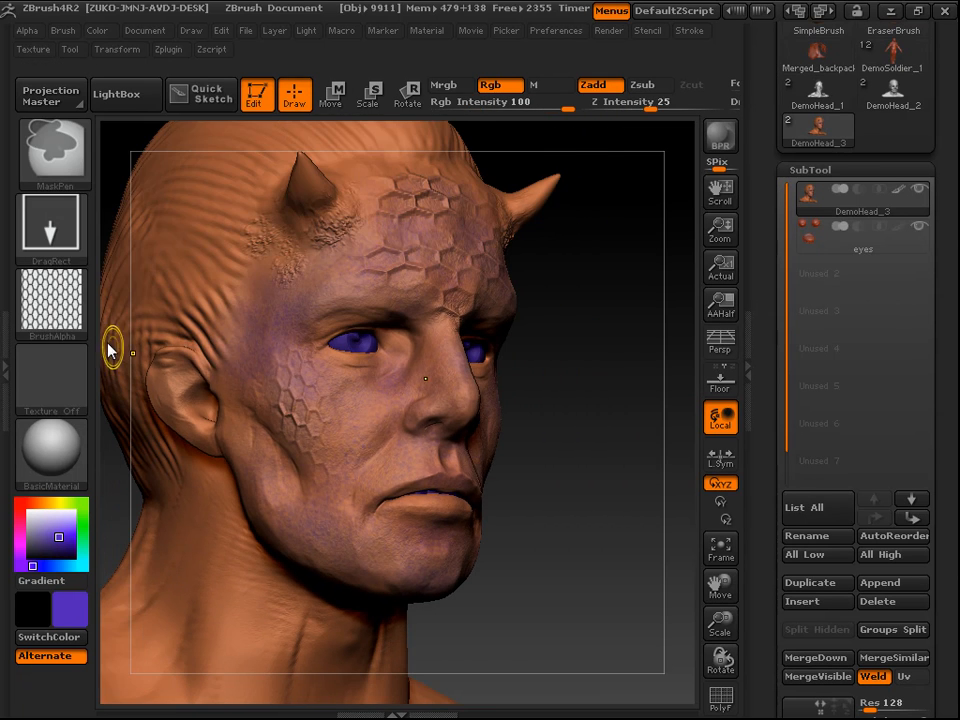
# Step: Set the masking brush to Alpha Off with the Dots stroke
pyautogui.click(52, 300)
pyautogui.click(66, 320)
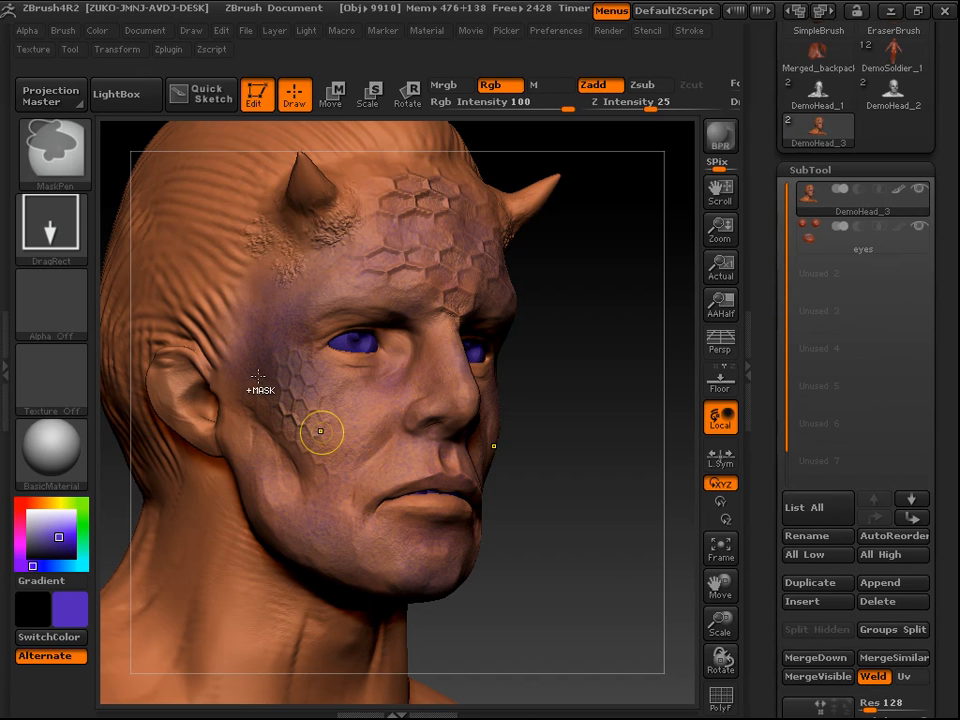
pyautogui.click(50, 235)
pyautogui.click(144, 240)
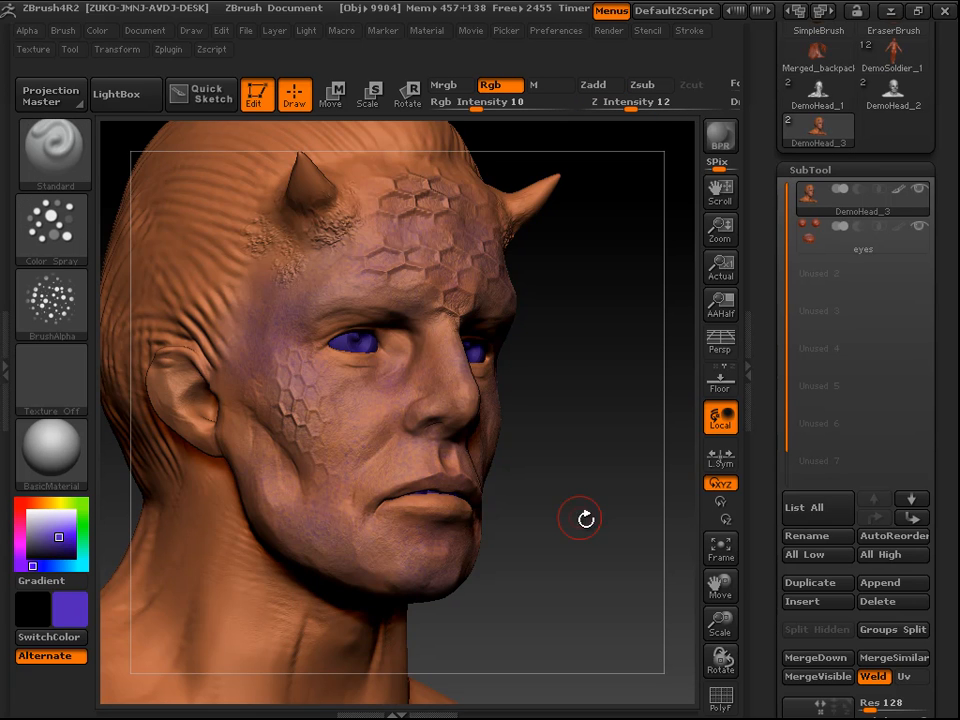
# Step: Mask the jaw from below the ear to the chin and invert the mask
pyautogui.moveTo(585, 516)
pyautogui.mouseDown()
pyautogui.moveTo(613, 516)
pyautogui.moveTo(570, 506)
pyautogui.moveTo(548, 474)
pyautogui.moveTo(588, 434)
pyautogui.mouseUp()
pyautogui.press('ctrl')
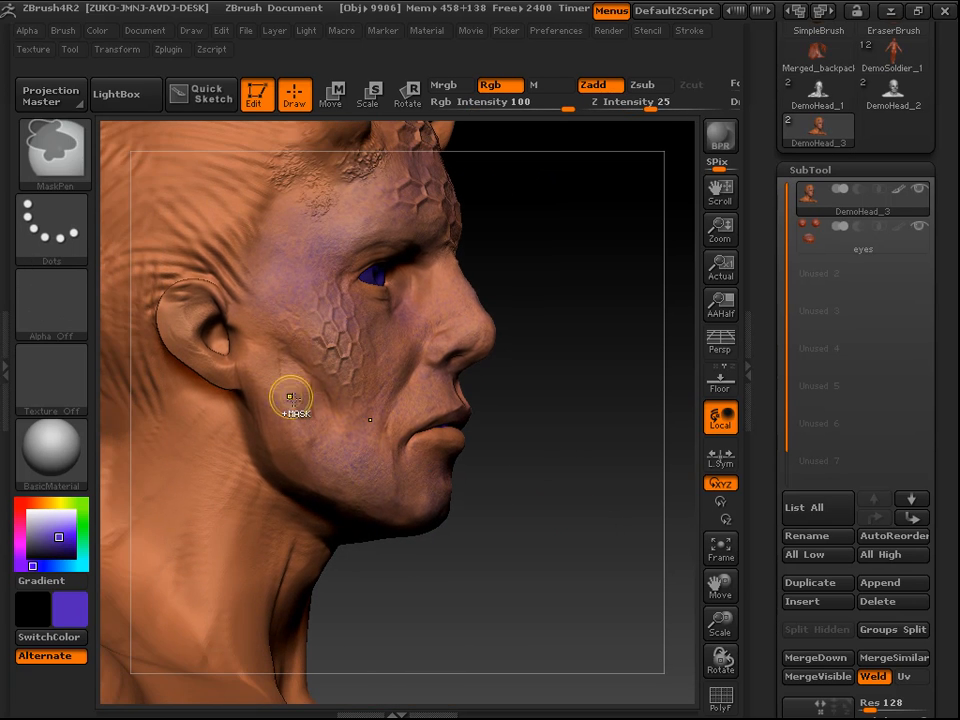
pyautogui.keyDown('ctrl'); pyautogui.moveTo(300, 420); pyautogui.dragTo(272, 365); pyautogui.keyUp('ctrl')
pyautogui.moveTo(303, 402)
pyautogui.keyDown('ctrl'); pyautogui.mouseDown()
pyautogui.moveTo(365, 450)
pyautogui.moveTo(420, 467)
pyautogui.moveTo(405, 489)
pyautogui.moveTo(323, 464)
pyautogui.moveTo(281, 420)
pyautogui.moveTo(281, 454)
pyautogui.mouseUp(); pyautogui.keyUp('ctrl')
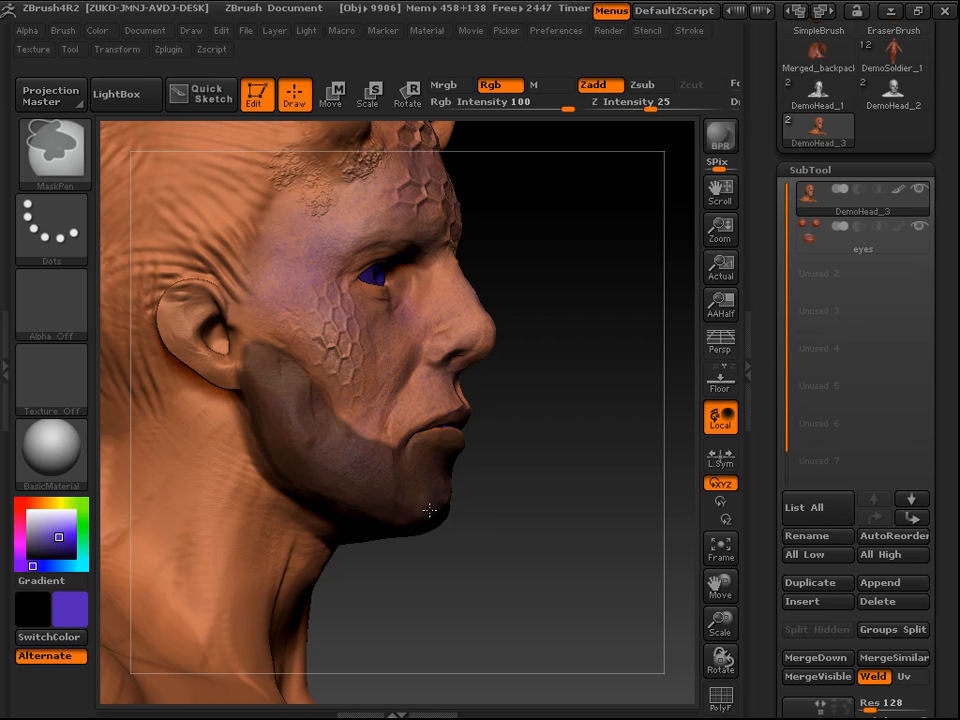
pyautogui.keyDown('ctrl'); pyautogui.click(569, 518); pyautogui.keyUp('ctrl')
# Step: Hide the mask display and choose a light grey main colour of Red 181, Green 179, Blue 187
pyautogui.moveTo(540, 543); pyautogui.dragTo(441, 426)
pyautogui.moveTo(957, 640); pyautogui.dragTo(956, 357)
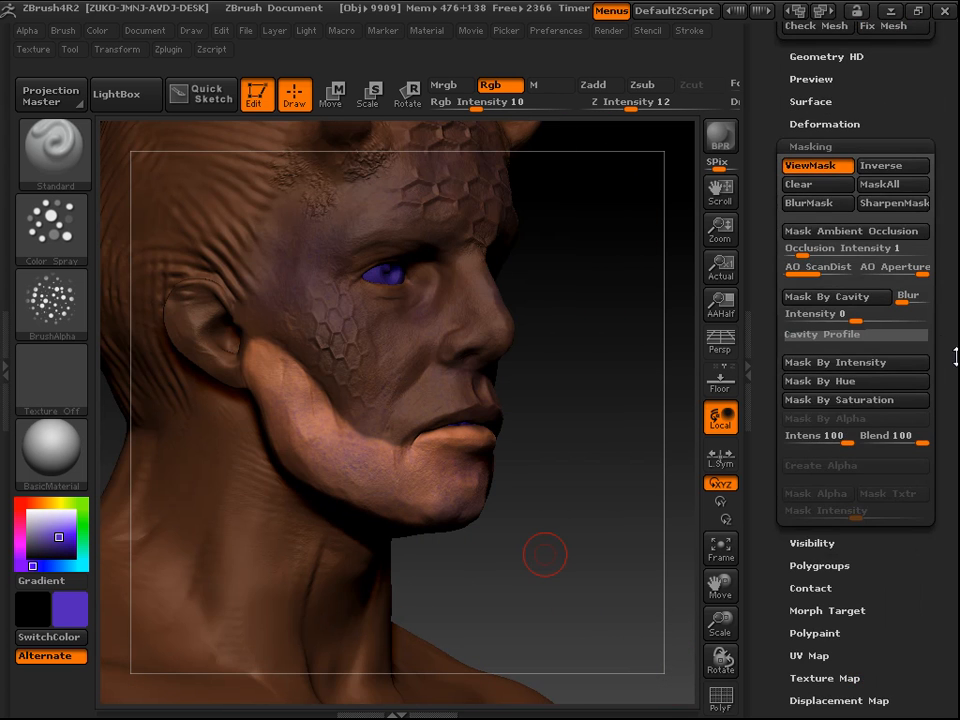
pyautogui.click(815, 166)
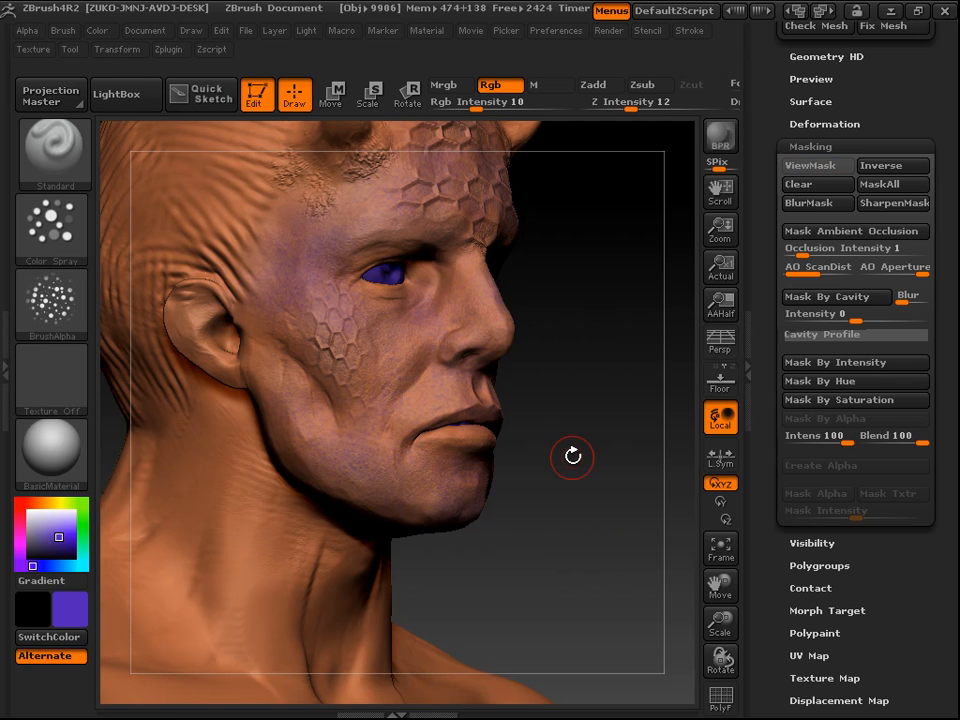
pyautogui.click(41, 531)
pyautogui.moveTo(41, 531); pyautogui.dragTo(32, 524)
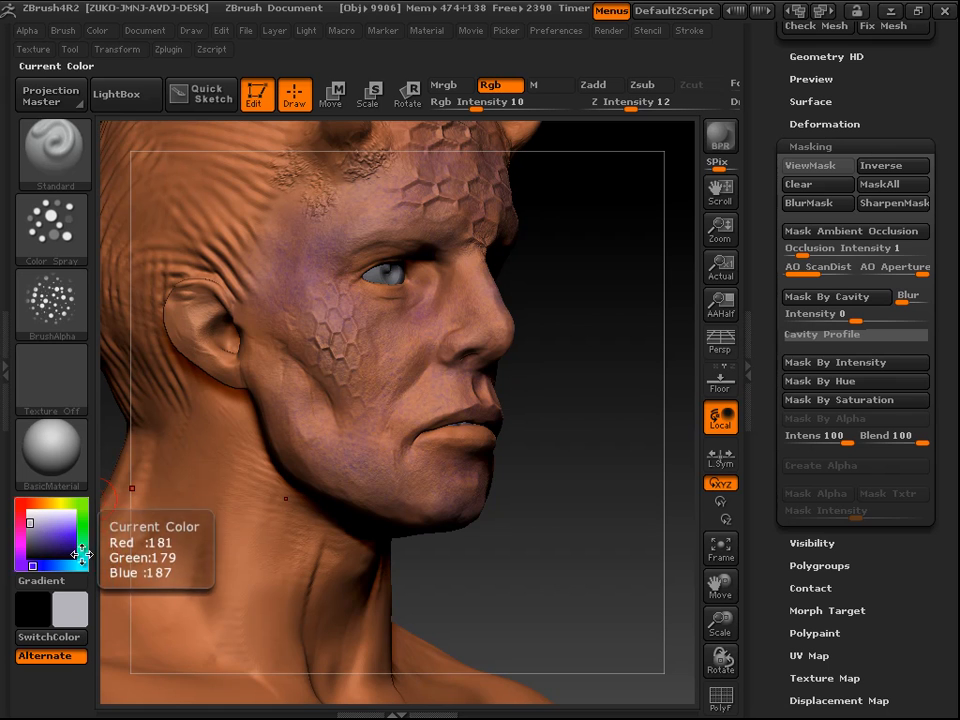
# Step: Enlarge the Standard brush and switch it to the Dots stroke with Alpha Off
pyautogui.moveTo(591, 343); pyautogui.dragTo(467, 281)
pyautogui.press('space')
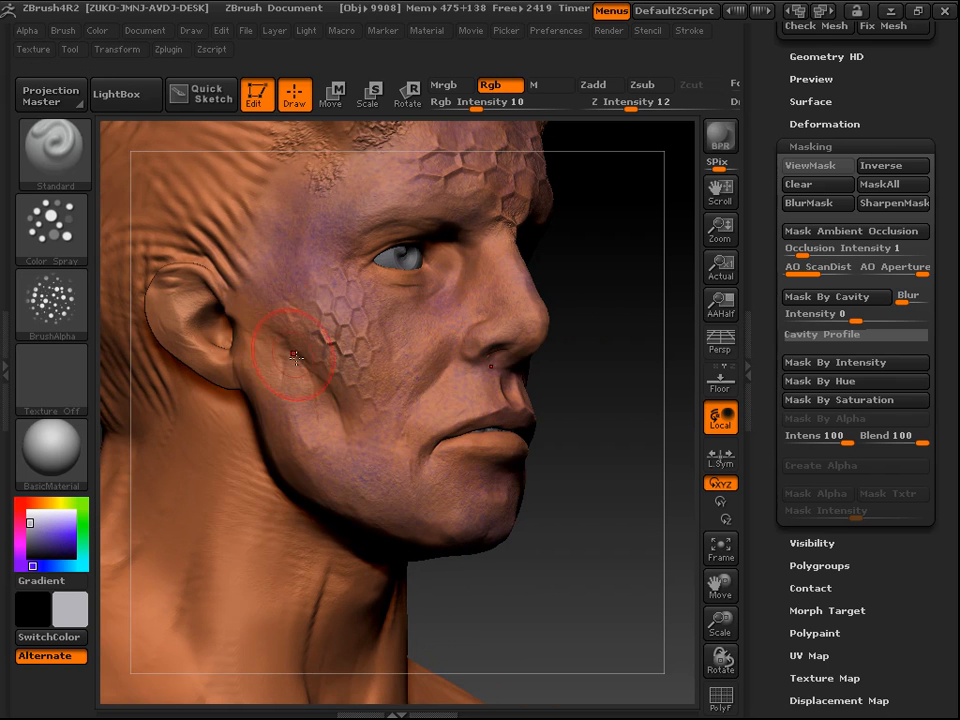
pyautogui.click(50, 228)
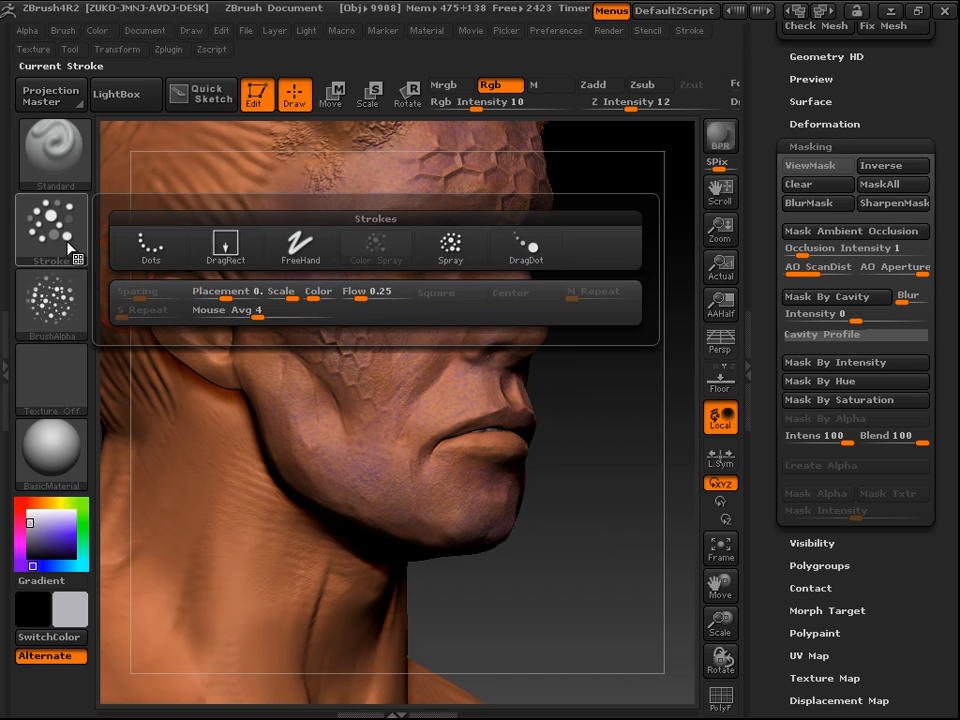
pyautogui.click(152, 245)
pyautogui.click(60, 310)
pyautogui.click(69, 320)
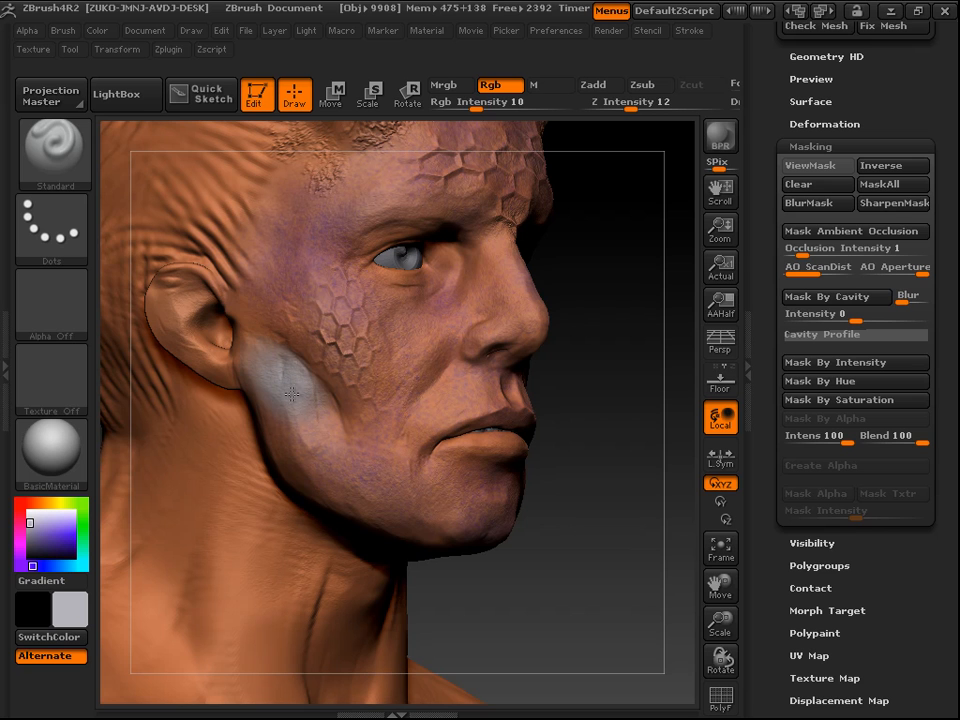
# Step: Try painting the unmasked jaw and chin light grey at Rgb Intensity 100, undo it and show the mask
pyautogui.moveTo(480, 103); pyautogui.dragTo(570, 104)
pyautogui.moveTo(285, 428)
pyautogui.mouseDown()
pyautogui.moveTo(297, 460)
pyautogui.moveTo(420, 488)
pyautogui.moveTo(490, 478)
pyautogui.moveTo(456, 461)
pyautogui.moveTo(525, 465)
pyautogui.mouseUp()
pyautogui.moveTo(500, 515); pyautogui.dragTo(498, 535)
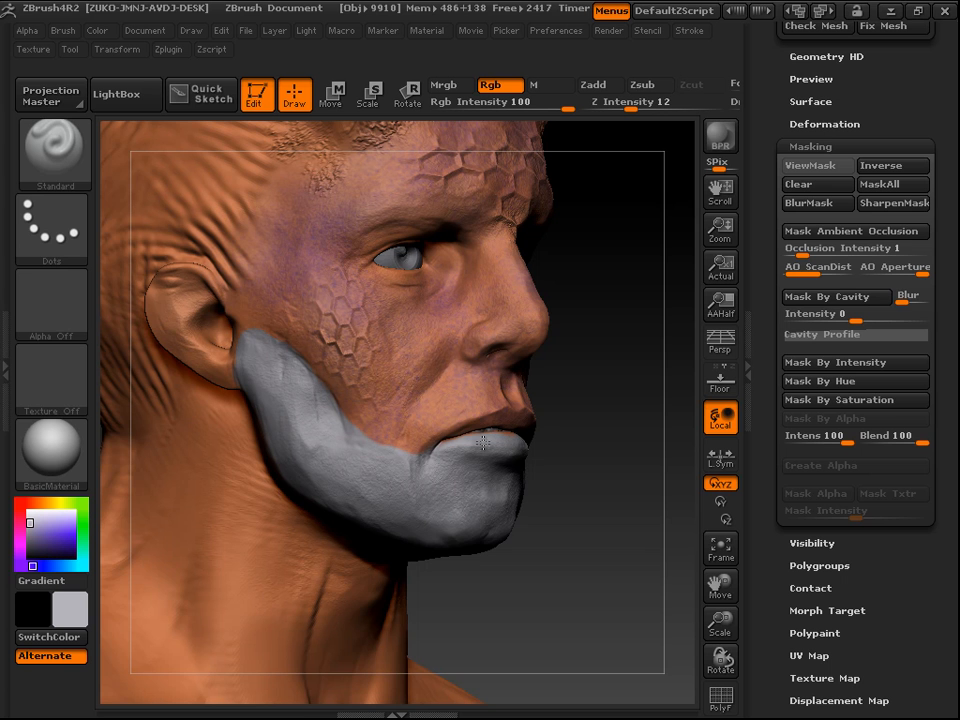
pyautogui.moveTo(611, 512)
pyautogui.mouseDown()
pyautogui.moveTo(641, 542)
pyautogui.moveTo(676, 540)
pyautogui.mouseUp()
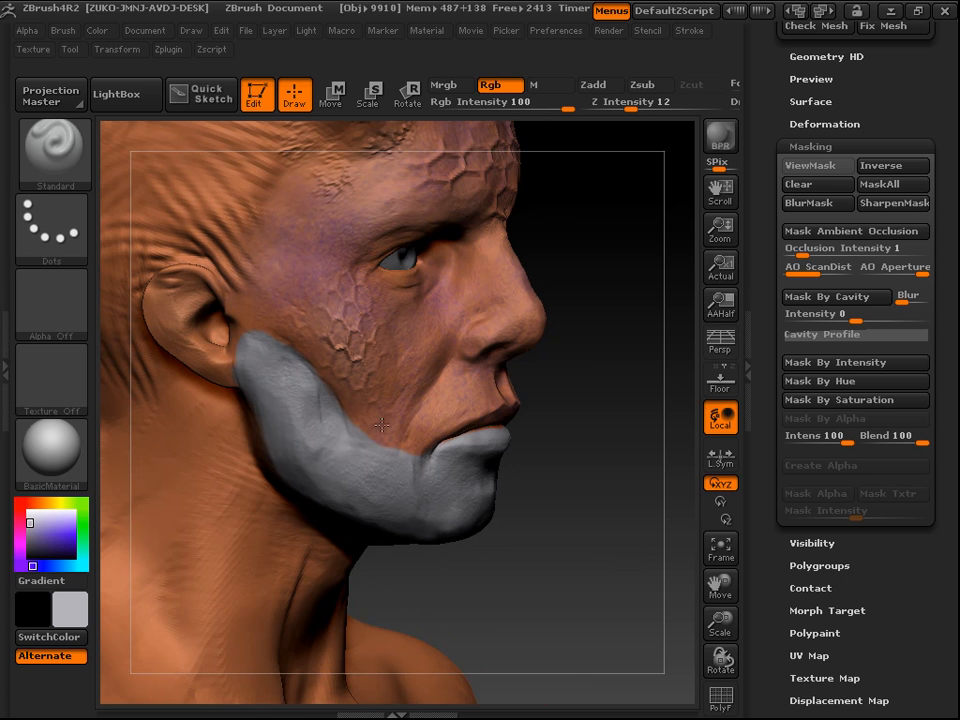
pyautogui.moveTo(589, 519)
pyautogui.mouseDown()
pyautogui.moveTo(516, 460)
pyautogui.moveTo(400, 463)
pyautogui.moveTo(536, 459)
pyautogui.moveTo(570, 439)
pyautogui.moveTo(606, 448)
pyautogui.moveTo(599, 427)
pyautogui.moveTo(612, 455)
pyautogui.moveTo(604, 440)
pyautogui.moveTo(589, 444)
pyautogui.moveTo(611, 446)
pyautogui.moveTo(636, 409)
pyautogui.moveTo(625, 402)
pyautogui.moveTo(603, 411)
pyautogui.moveTo(611, 512)
pyautogui.moveTo(603, 540)
pyautogui.mouseUp()
pyautogui.moveTo(760, 512); pyautogui.dragTo(621, 536)
pyautogui.click(808, 165)
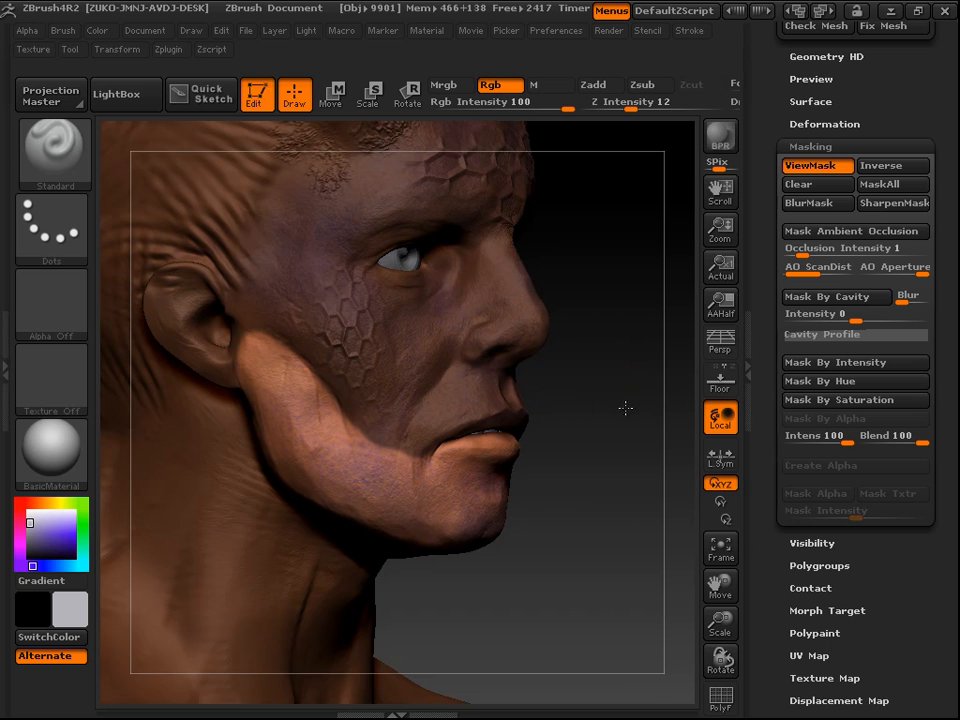
# Step: Clear the jaw mask and mask a beard shape over the jaw, chin and upper lip
pyautogui.moveTo(617, 414); pyautogui.dragTo(612, 408)
pyautogui.keyDown('ctrl'); pyautogui.moveTo(608, 328); pyautogui.dragTo(641, 416); pyautogui.keyUp('ctrl')
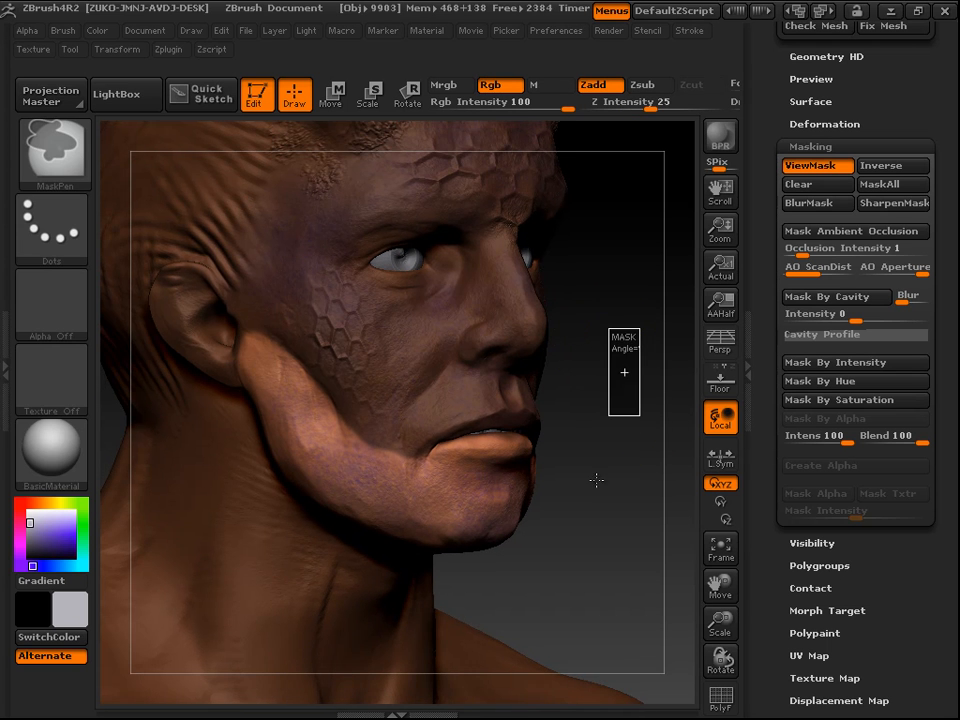
pyautogui.moveTo(279, 379)
pyautogui.keyDown('ctrl'); pyautogui.mouseDown()
pyautogui.moveTo(268, 380)
pyautogui.moveTo(301, 428)
pyautogui.moveTo(197, 258)
pyautogui.moveTo(360, 493)
pyautogui.moveTo(489, 511)
pyautogui.moveTo(364, 451)
pyautogui.moveTo(498, 387)
pyautogui.moveTo(345, 300)
pyautogui.moveTo(275, 312)
pyautogui.moveTo(464, 399)
pyautogui.mouseUp(); pyautogui.keyUp('ctrl')
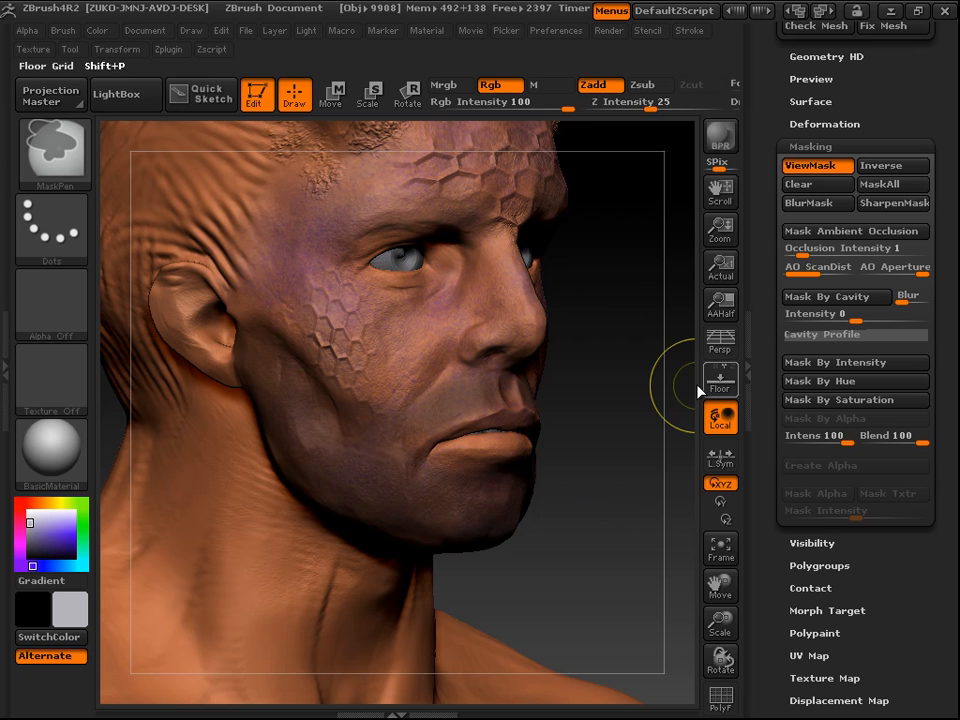
# Step: Invert the beard mask and hide the mask display
pyautogui.click(830, 186)
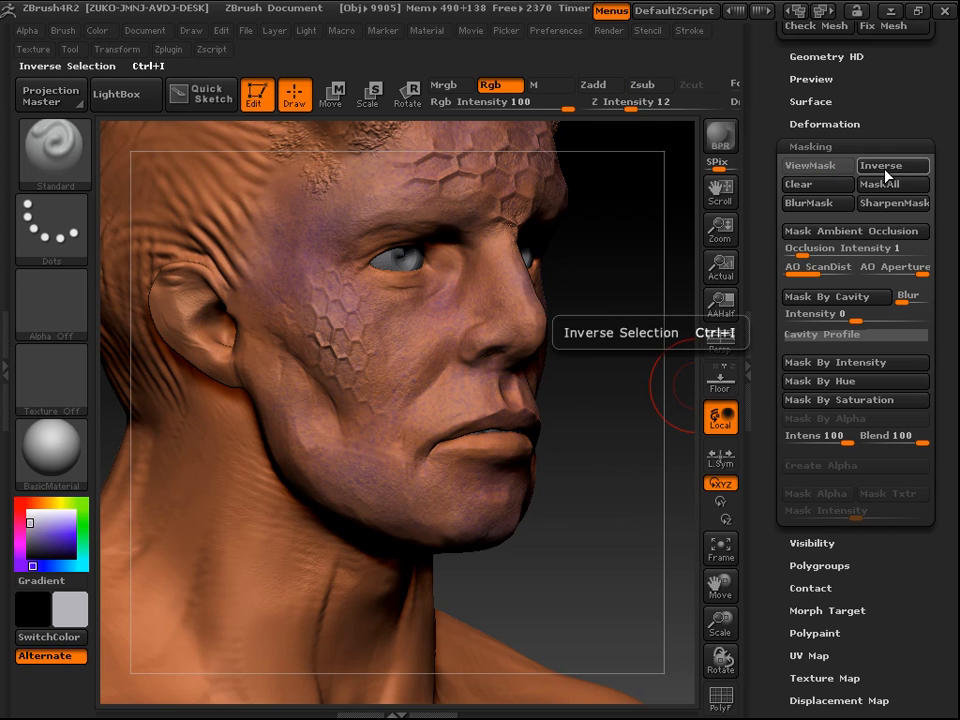
pyautogui.click(826, 168)
pyautogui.click(804, 168)
# Step: Choose a dark brown main colour, lower Rgb Intensity to 8 and shade the unmasked jaw, chin and upper lip
pyautogui.moveTo(34, 503)
pyautogui.mouseDown()
pyautogui.moveTo(84, 541)
pyautogui.moveTo(46, 549)
pyautogui.mouseUp()
pyautogui.click(66, 532)
pyautogui.moveTo(338, 474)
pyautogui.mouseDown()
pyautogui.moveTo(422, 480)
pyautogui.moveTo(292, 415)
pyautogui.mouseUp()
pyautogui.hotkey('ctrl', 'z')
pyautogui.click(474, 106)
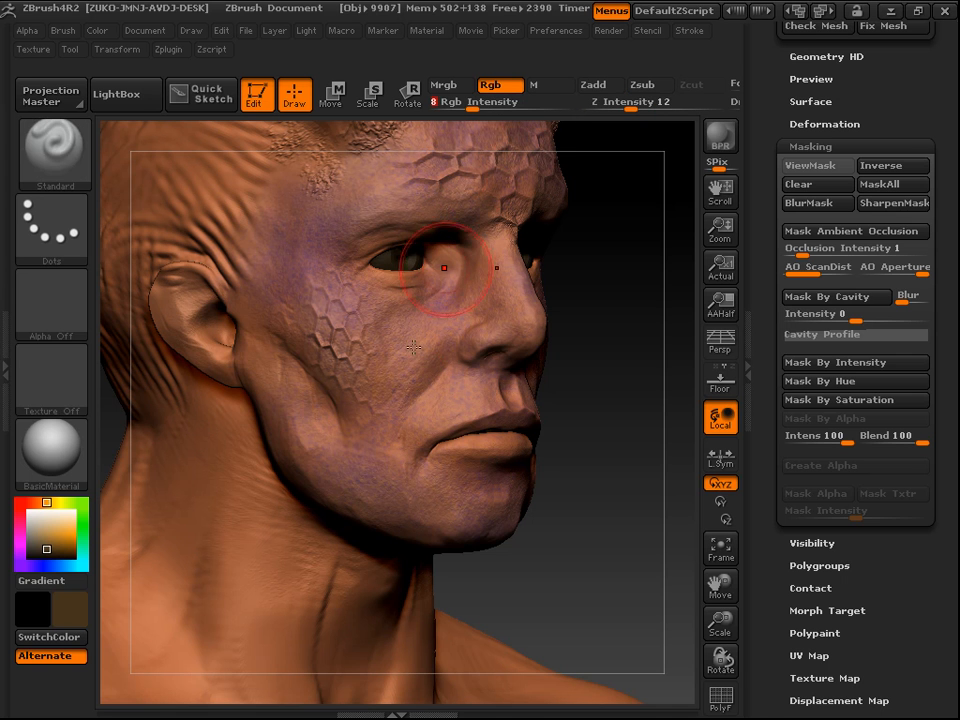
pyautogui.moveTo(315, 447)
pyautogui.mouseDown()
pyautogui.moveTo(330, 455)
pyautogui.moveTo(311, 467)
pyautogui.moveTo(428, 515)
pyautogui.moveTo(524, 482)
pyautogui.mouseUp()
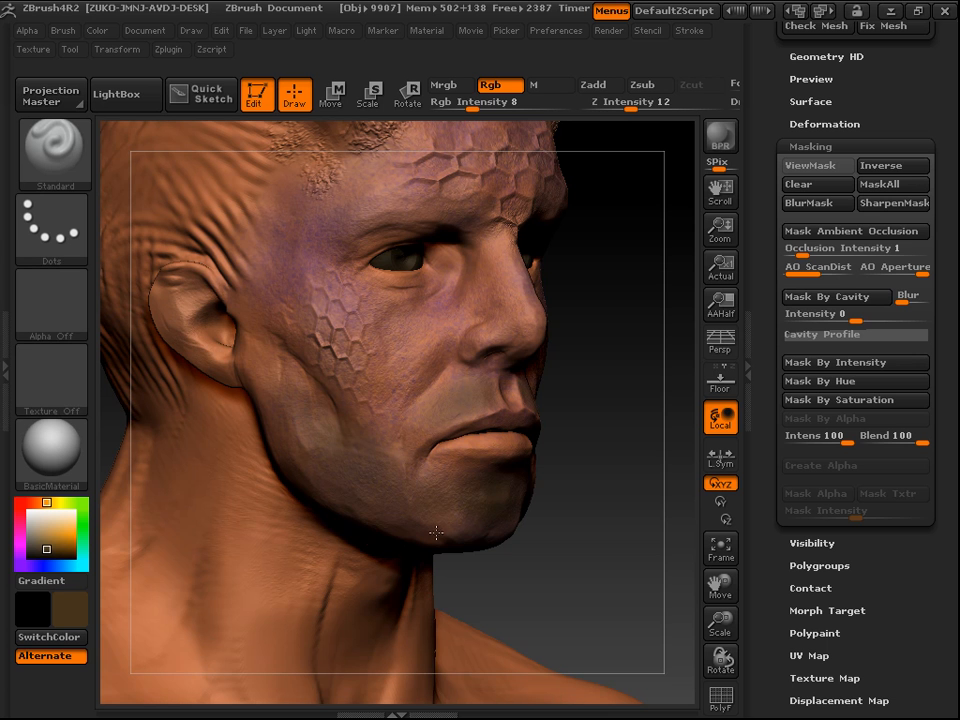
# Step: Switch the main colour to dark green and shade the beard area around the jaw and mouth
pyautogui.moveTo(614, 524); pyautogui.dragTo(503, 381)
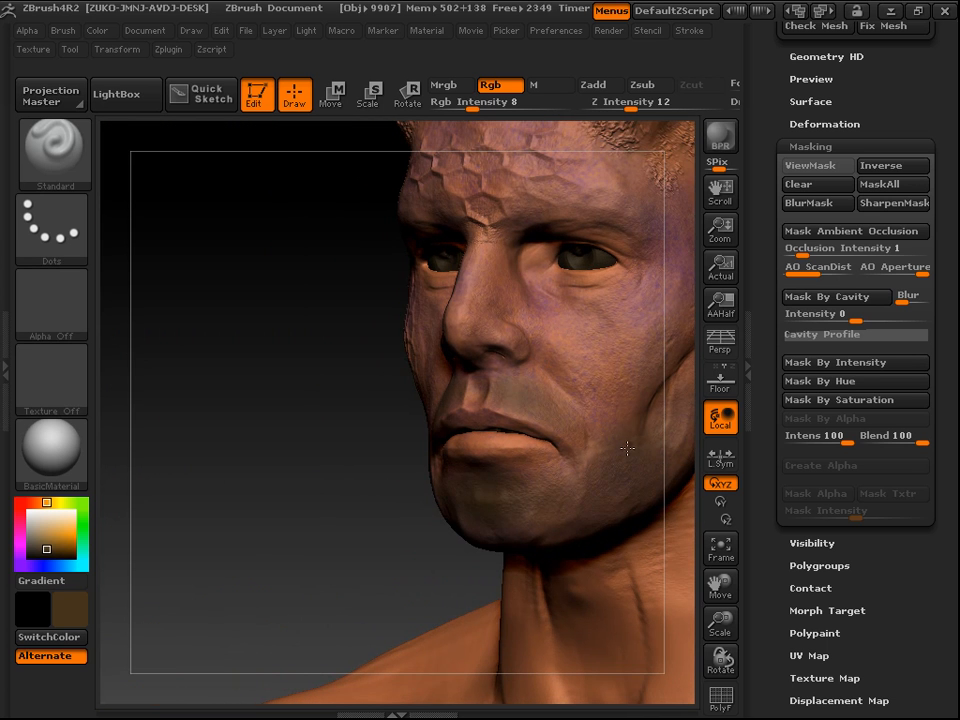
pyautogui.click(83, 511)
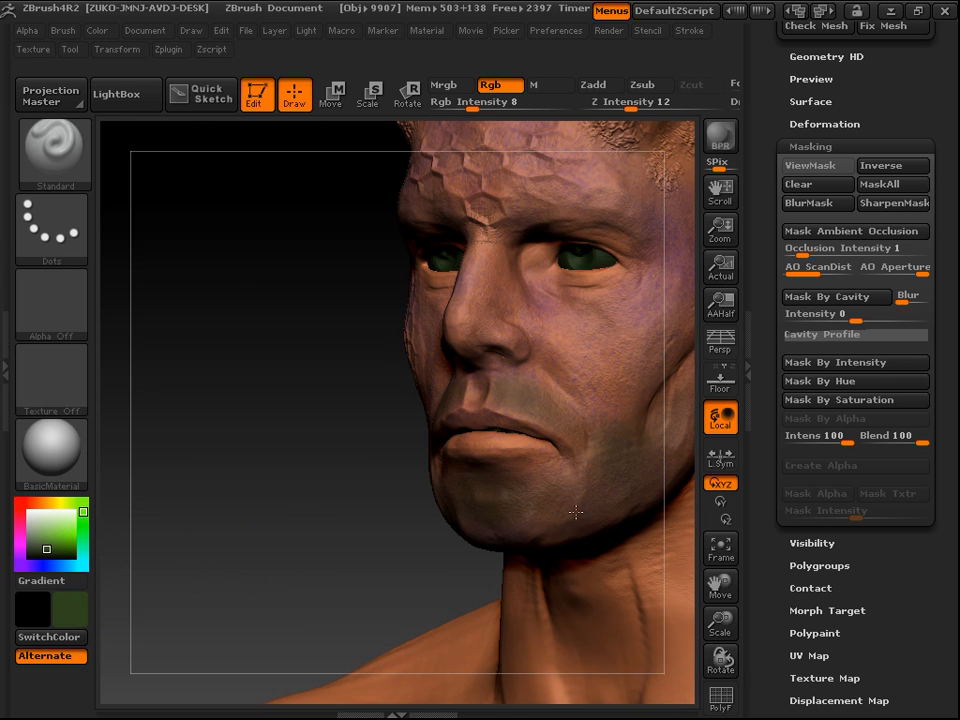
pyautogui.moveTo(334, 542); pyautogui.dragTo(436, 466)
pyautogui.moveTo(463, 524); pyautogui.dragTo(396, 489)
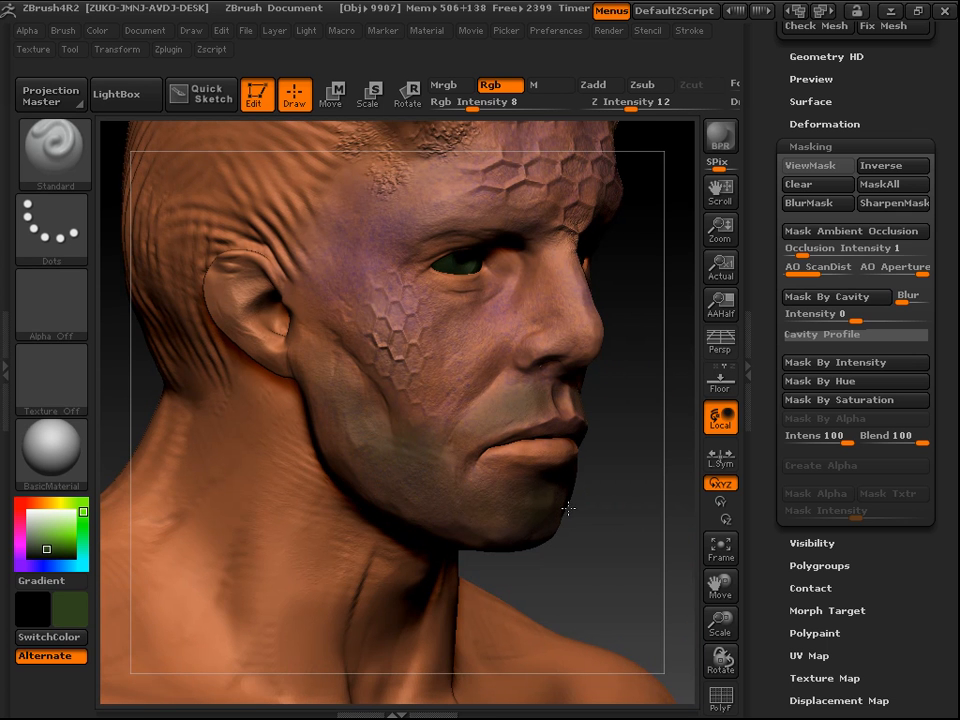
pyautogui.moveTo(654, 392); pyautogui.dragTo(546, 420)
pyautogui.moveTo(482, 416); pyautogui.dragTo(448, 437)
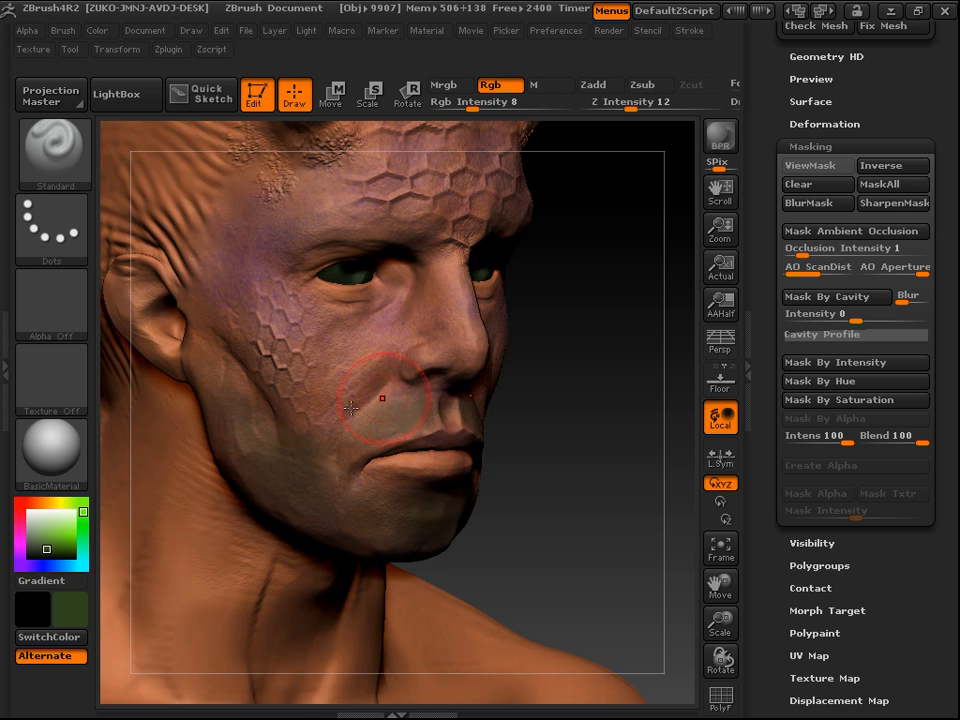
# Step: Clear the beard mask from the head
pyautogui.keyDown('alt'); pyautogui.moveTo(538, 298); pyautogui.dragTo(604, 320); pyautogui.keyUp('alt')
pyautogui.moveTo(593, 240)
pyautogui.keyDown('ctrl'); pyautogui.mouseDown()
pyautogui.moveTo(617, 362)
pyautogui.moveTo(600, 302)
pyautogui.moveTo(611, 319)
pyautogui.mouseUp(); pyautogui.keyUp('ctrl')
pyautogui.keyDown('alt'); pyautogui.moveTo(569, 284); pyautogui.dragTo(564, 387); pyautogui.keyUp('alt')
pyautogui.moveTo(568, 313)
pyautogui.keyDown('alt'); pyautogui.mouseDown()
pyautogui.moveTo(579, 401)
pyautogui.moveTo(583, 392)
pyautogui.moveTo(552, 410)
pyautogui.mouseUp(); pyautogui.keyUp('alt')
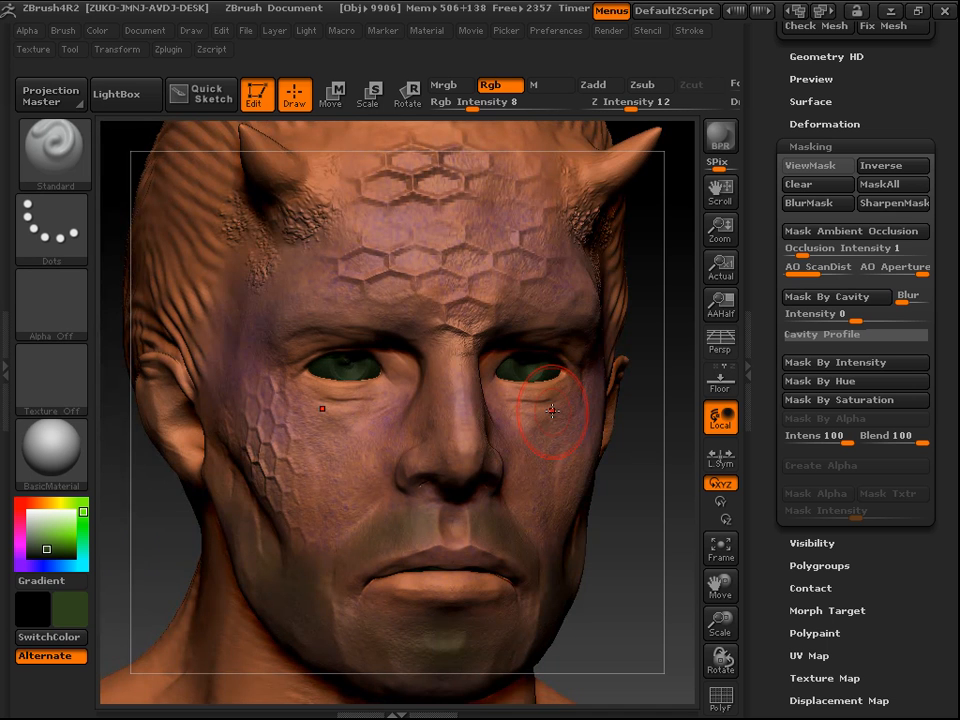
# Step: Try painting single hexagonal forehead scales dark green with a smaller brush and undo the strokes
pyautogui.moveTo(652, 539)
pyautogui.mouseDown()
pyautogui.moveTo(636, 457)
pyautogui.moveTo(624, 523)
pyautogui.mouseUp()
pyautogui.keyDown('alt'); pyautogui.moveTo(632, 420); pyautogui.dragTo(641, 456); pyautogui.keyUp('alt')
pyautogui.keyDown('alt'); pyautogui.moveTo(655, 396); pyautogui.dragTo(667, 367); pyautogui.keyUp('alt')
pyautogui.keyDown('alt'); pyautogui.moveTo(666, 374); pyautogui.dragTo(656, 437); pyautogui.keyUp('alt')
pyautogui.keyDown('alt'); pyautogui.moveTo(617, 269); pyautogui.dragTo(620, 360); pyautogui.keyUp('alt')
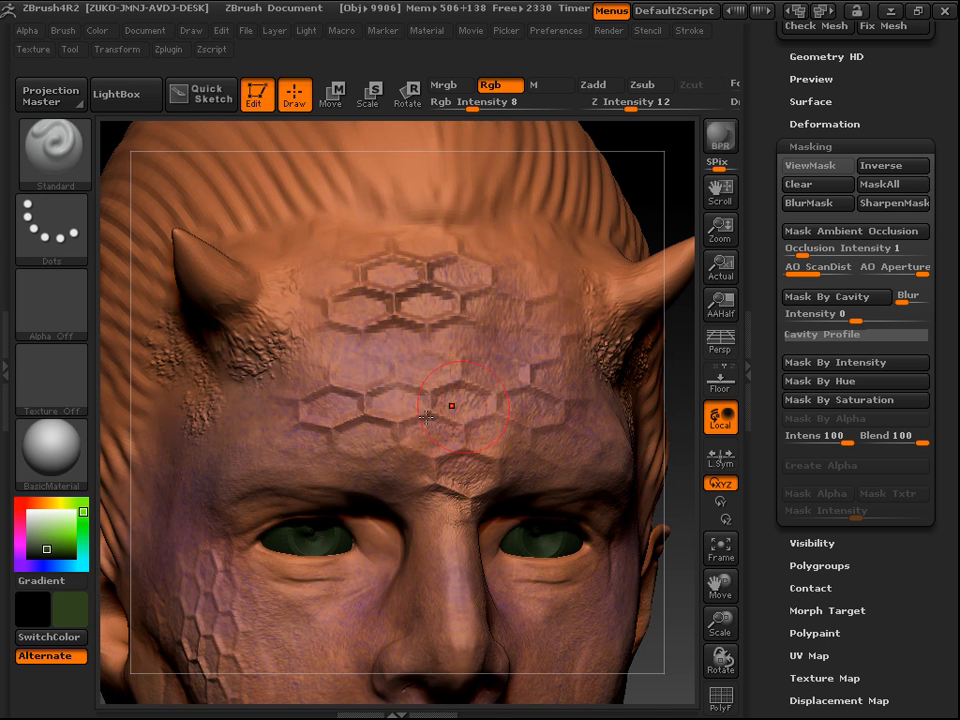
pyautogui.press('space')
pyautogui.moveTo(448, 358); pyautogui.dragTo(420, 358)
pyautogui.moveTo(386, 401); pyautogui.dragTo(407, 403)
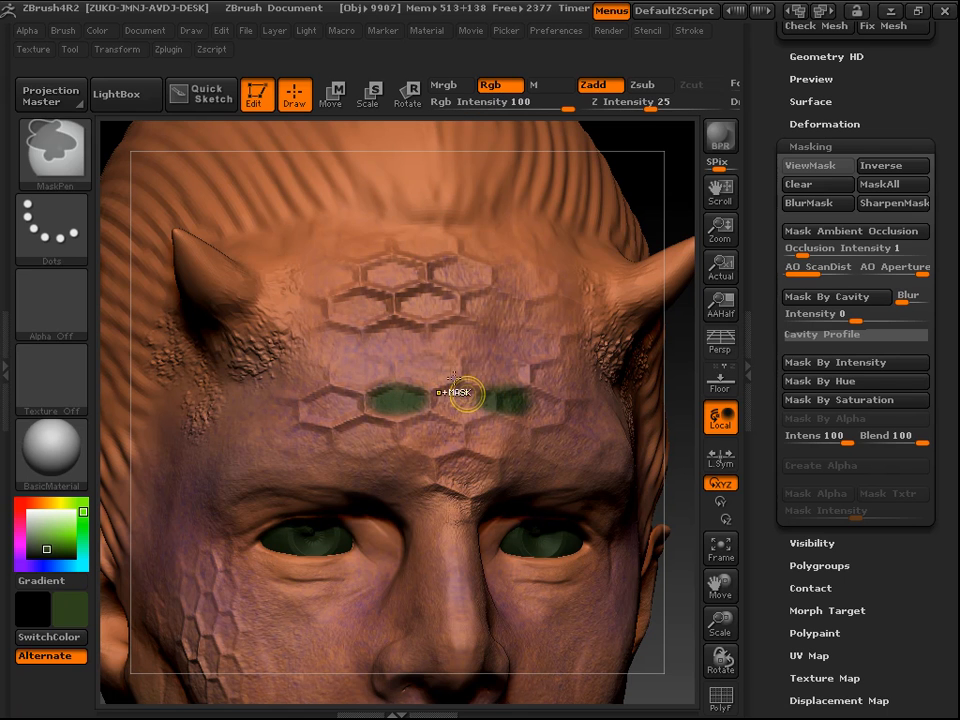
pyautogui.hotkey('ctrl', 'z')
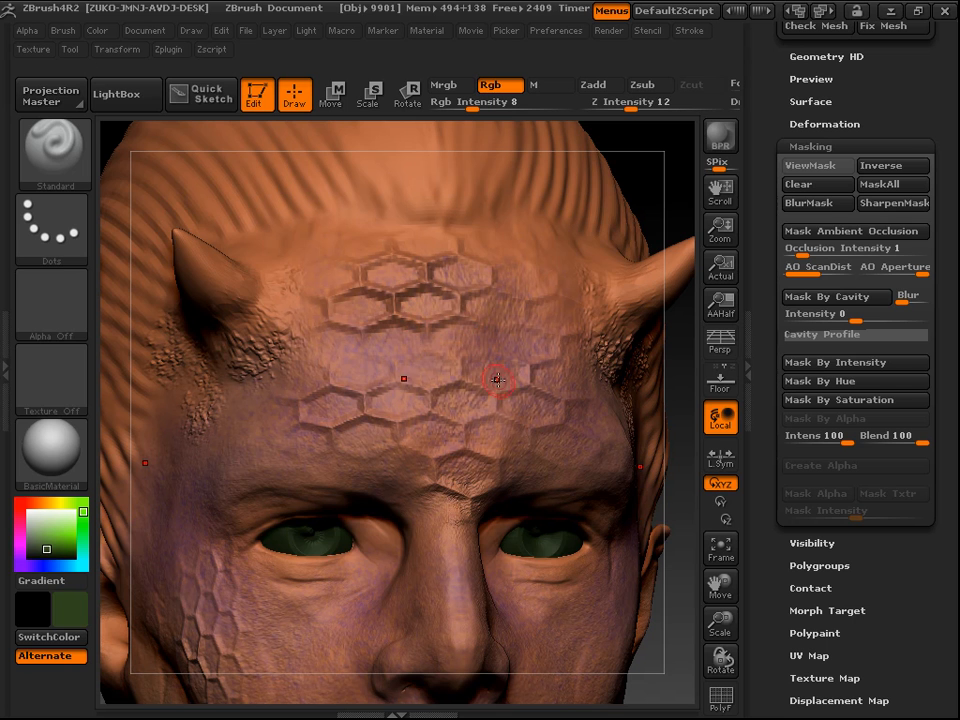
pyautogui.press('space')
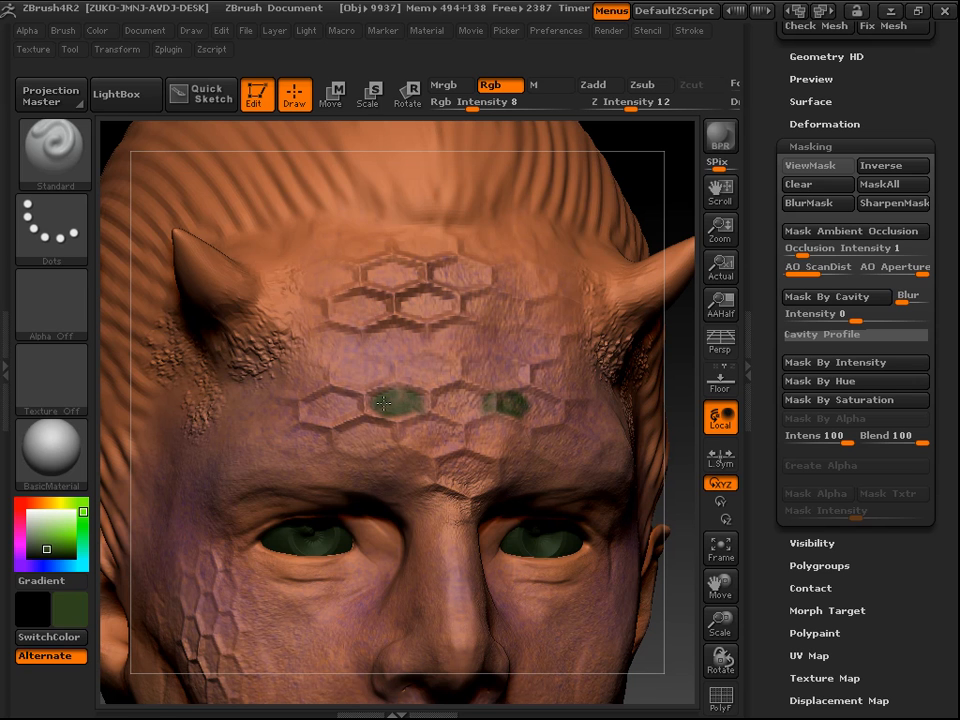
pyautogui.hotkey('ctrl', 'z')
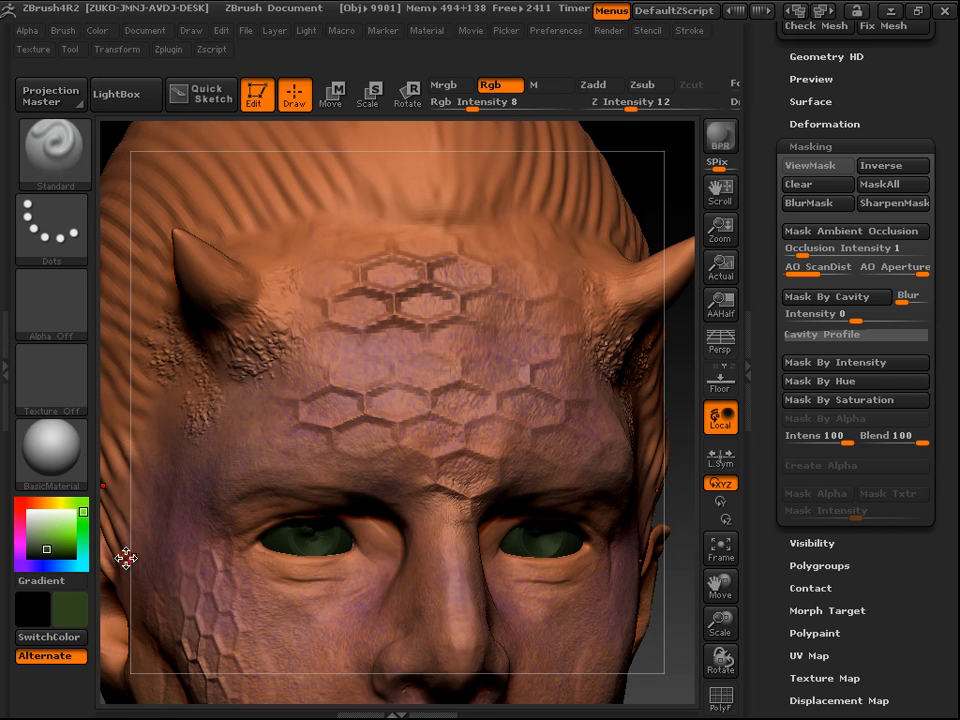
# Step: Choose a dark grey main colour and mask the head by cavity
pyautogui.moveTo(42, 542); pyautogui.dragTo(28, 547)
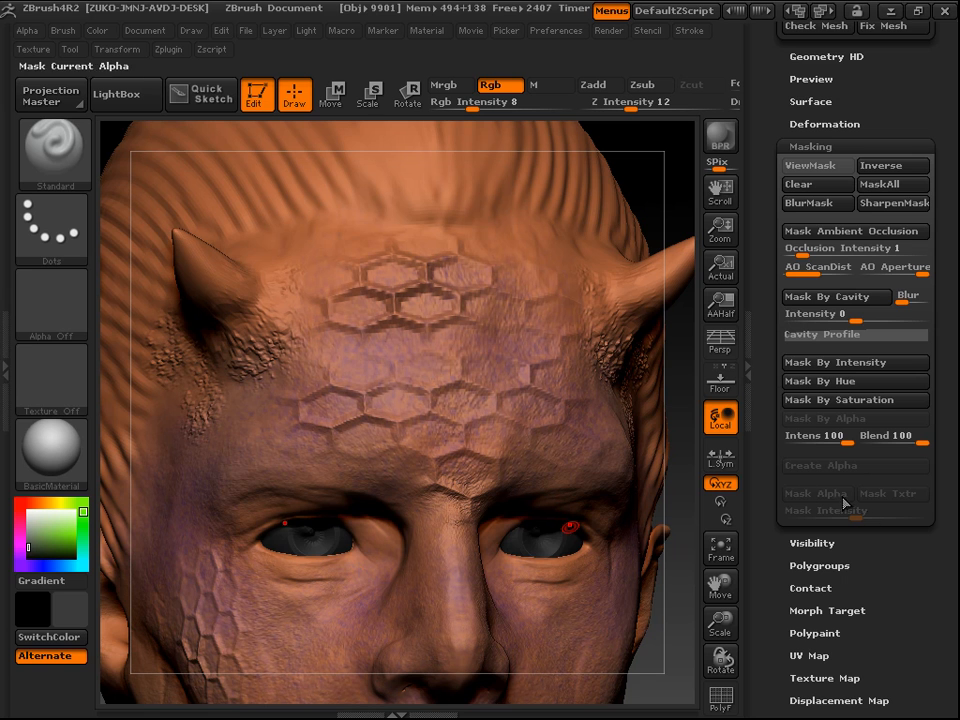
pyautogui.moveTo(945, 544); pyautogui.dragTo(935, 459)
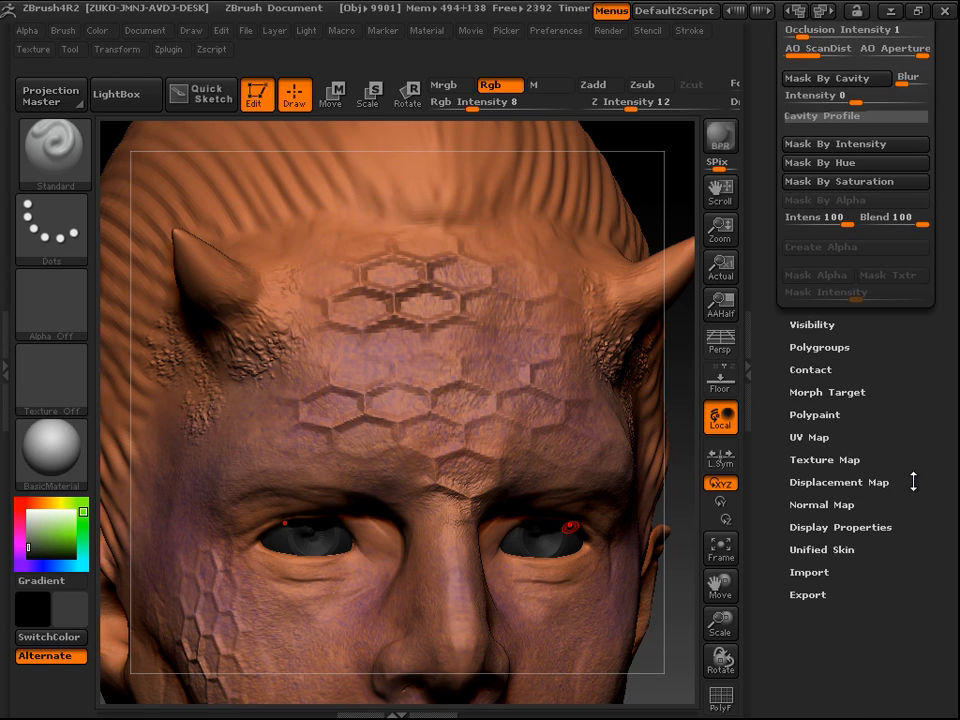
pyautogui.moveTo(956, 274); pyautogui.dragTo(956, 399)
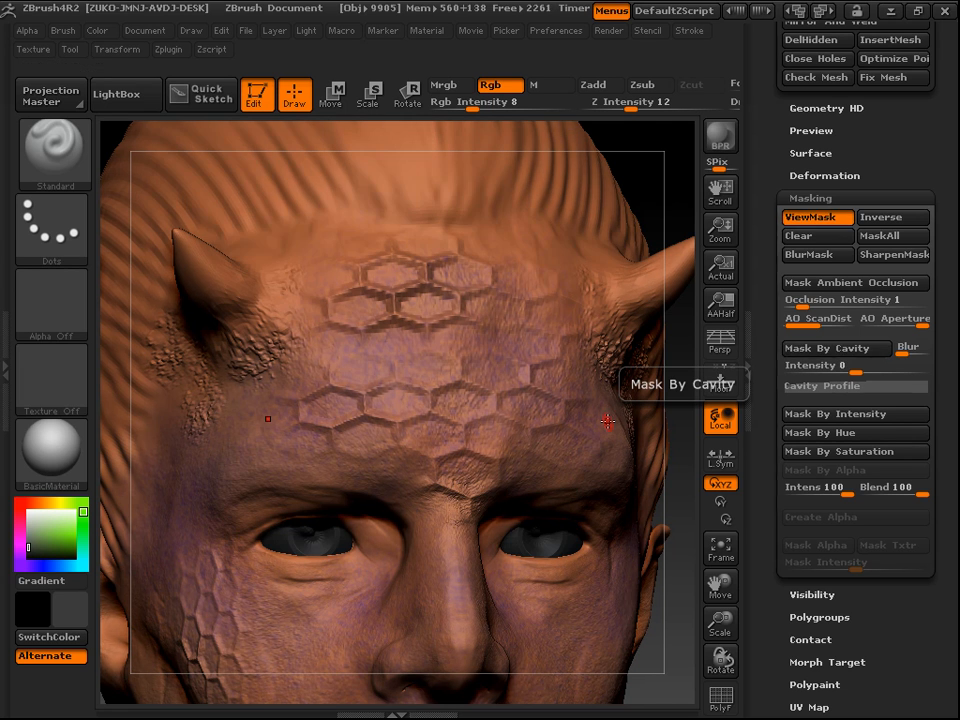
# Step: Toggle the mask overlay on the head to compare the forehead scales with and without it
pyautogui.moveTo(669, 650)
pyautogui.mouseDown()
pyautogui.moveTo(632, 692)
pyautogui.moveTo(636, 626)
pyautogui.mouseUp()
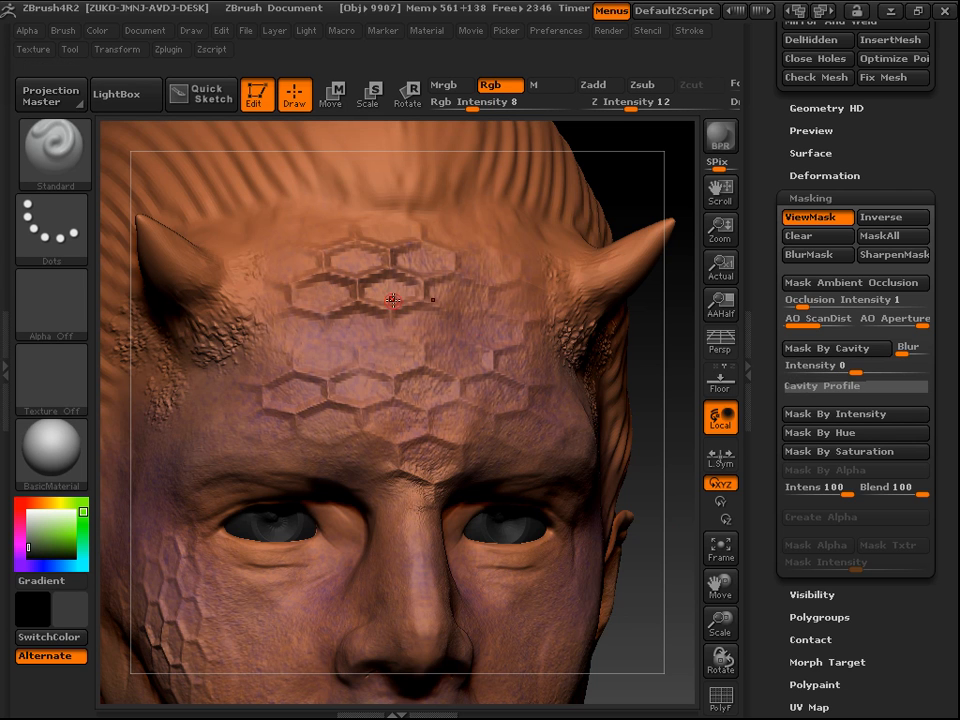
pyautogui.keyDown('alt'); pyautogui.moveTo(670, 617); pyautogui.dragTo(560, 530); pyautogui.keyUp('alt')
pyautogui.click(805, 222)
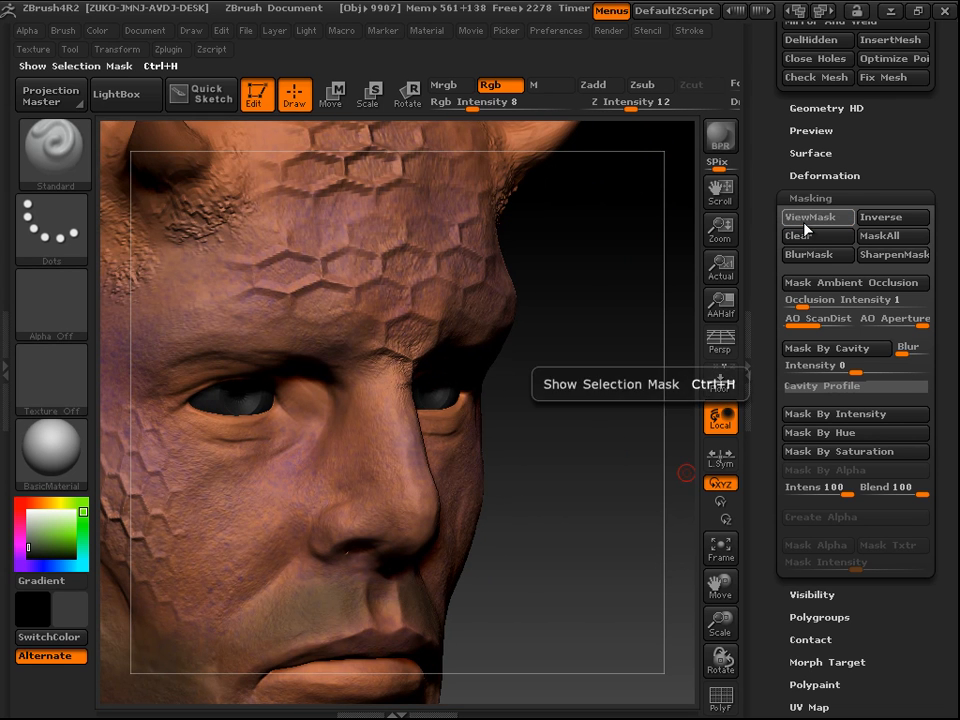
pyautogui.click(804, 222)
pyautogui.click(804, 222)
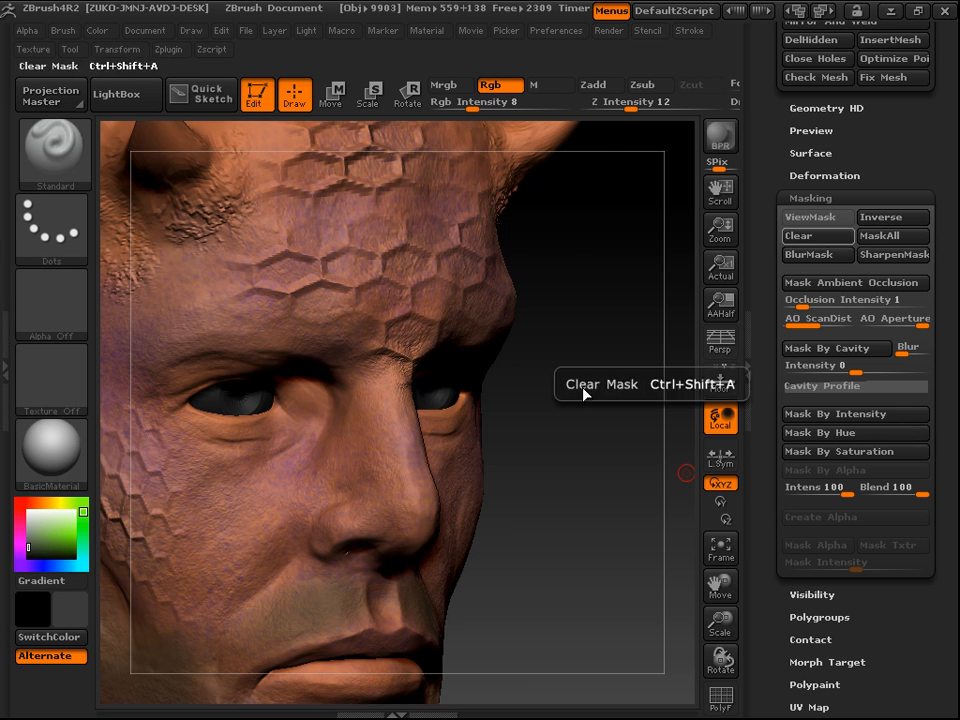
# Step: Mask the head by cavity again with the cavity intensity at 100 and hide the mask overlay
pyautogui.moveTo(551, 474); pyautogui.dragTo(655, 574)
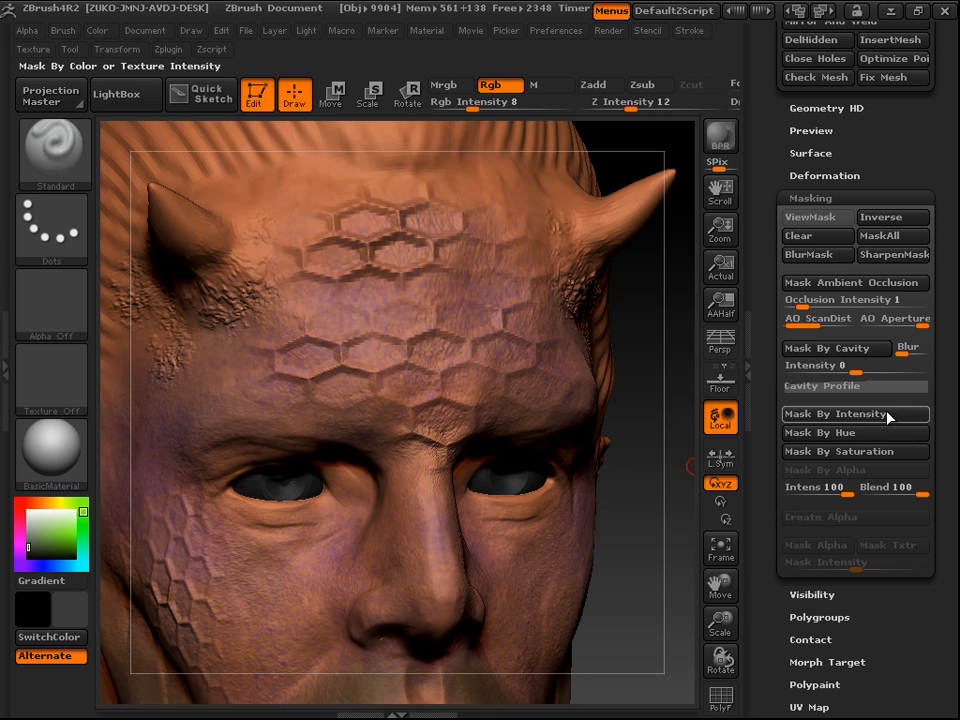
pyautogui.moveTo(855, 370); pyautogui.dragTo(918, 369)
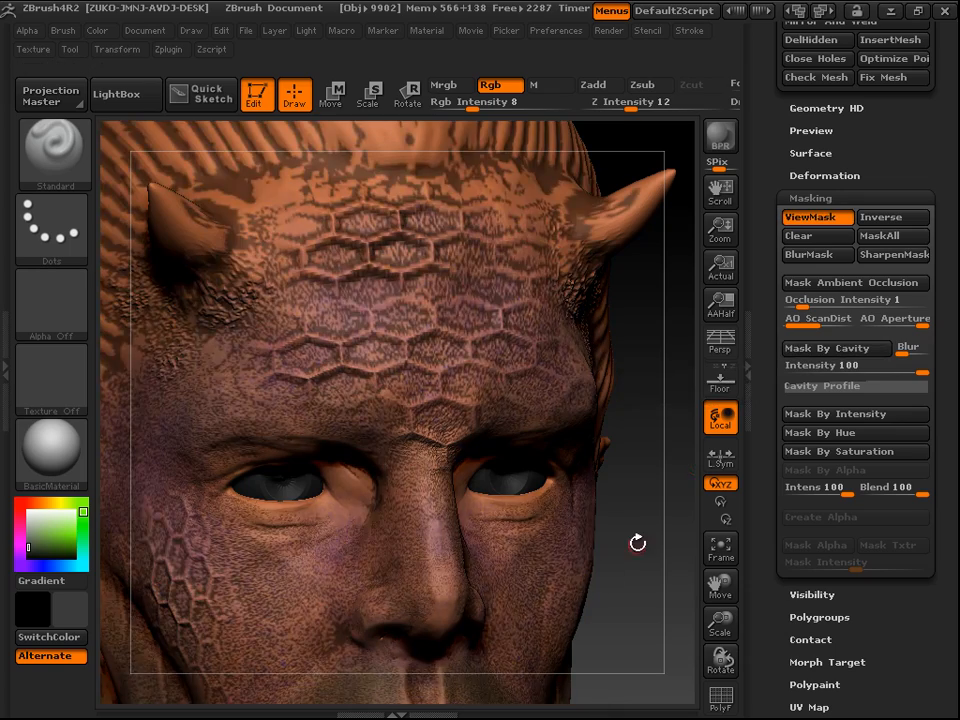
pyautogui.moveTo(643, 564); pyautogui.dragTo(517, 313)
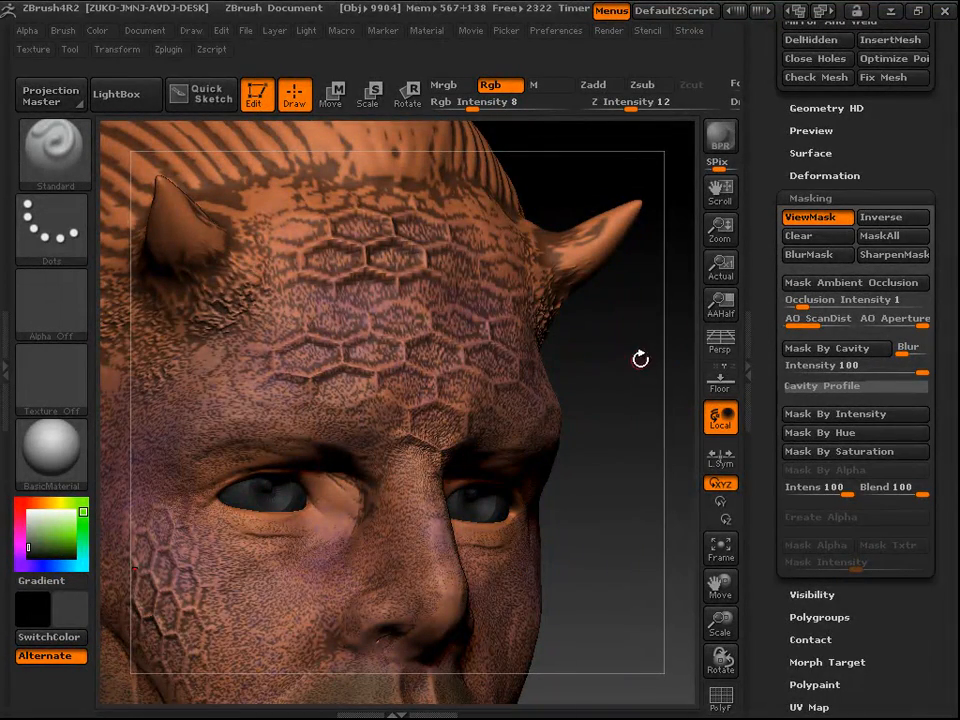
pyautogui.moveTo(631, 368); pyautogui.dragTo(632, 368)
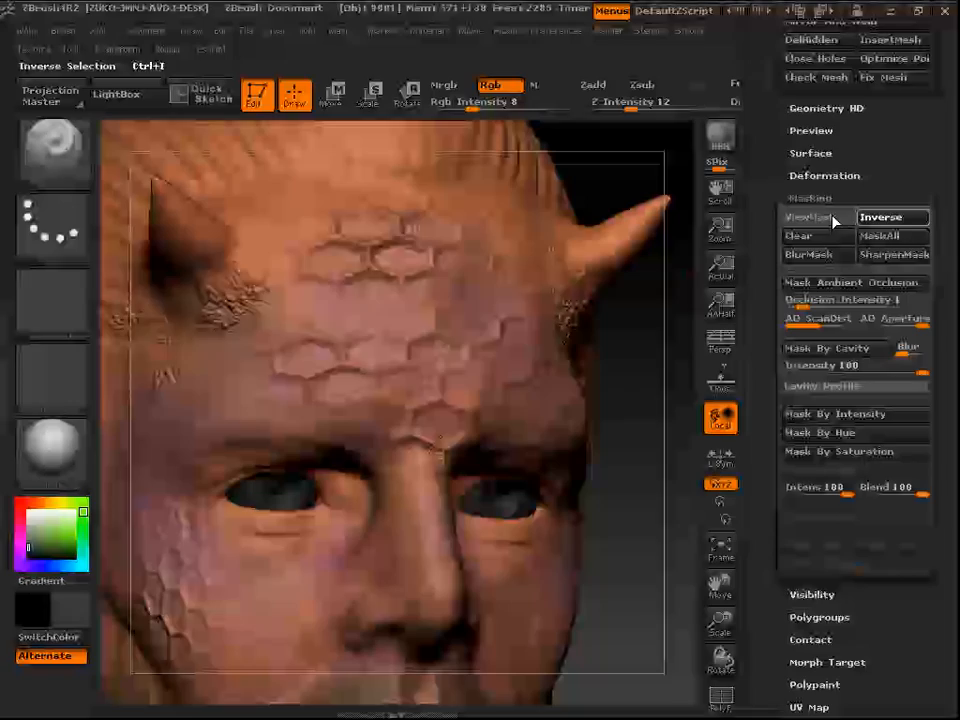
pyautogui.click(815, 218)
pyautogui.click(815, 218)
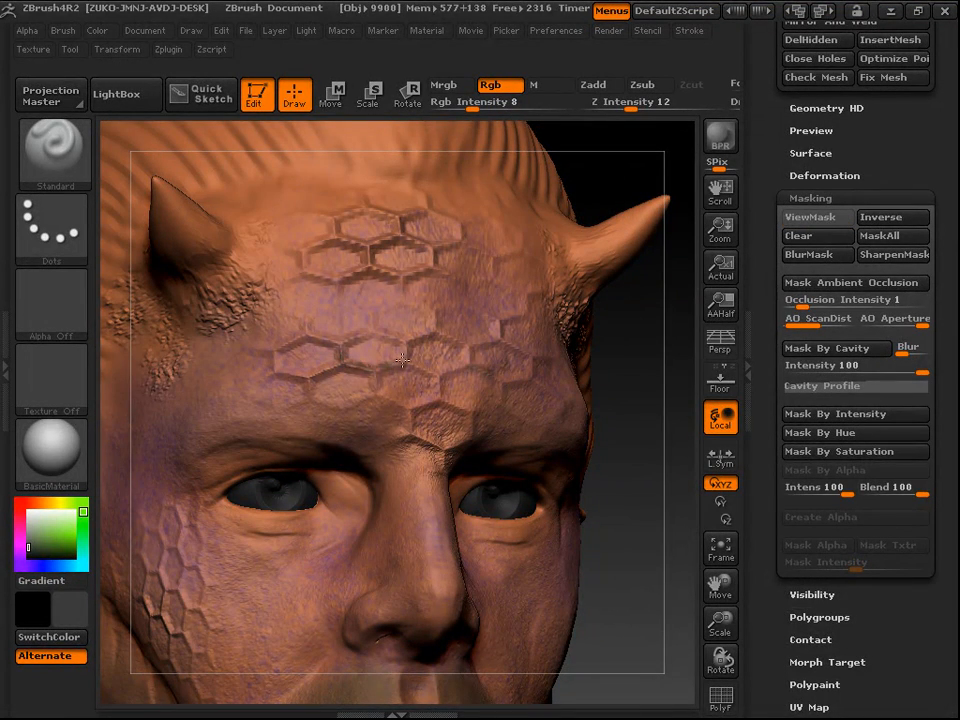
# Step: Paint the hexagonal forehead scale outlines near-white through the cavity mask, blurring and sharpening the mask between strokes
pyautogui.click(29, 515)
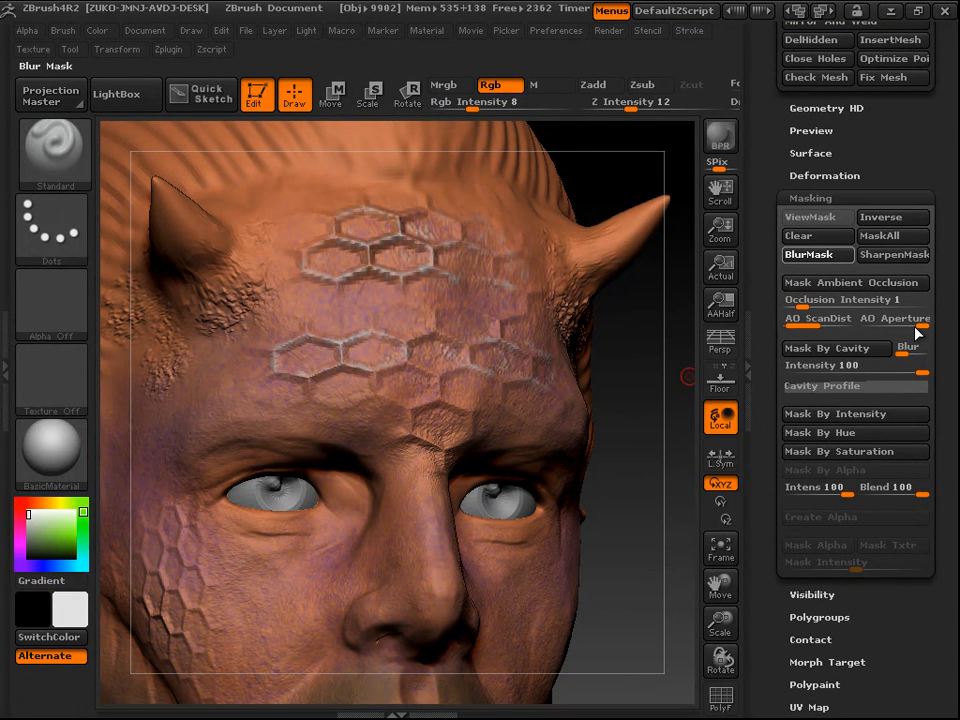
pyautogui.click(790, 218)
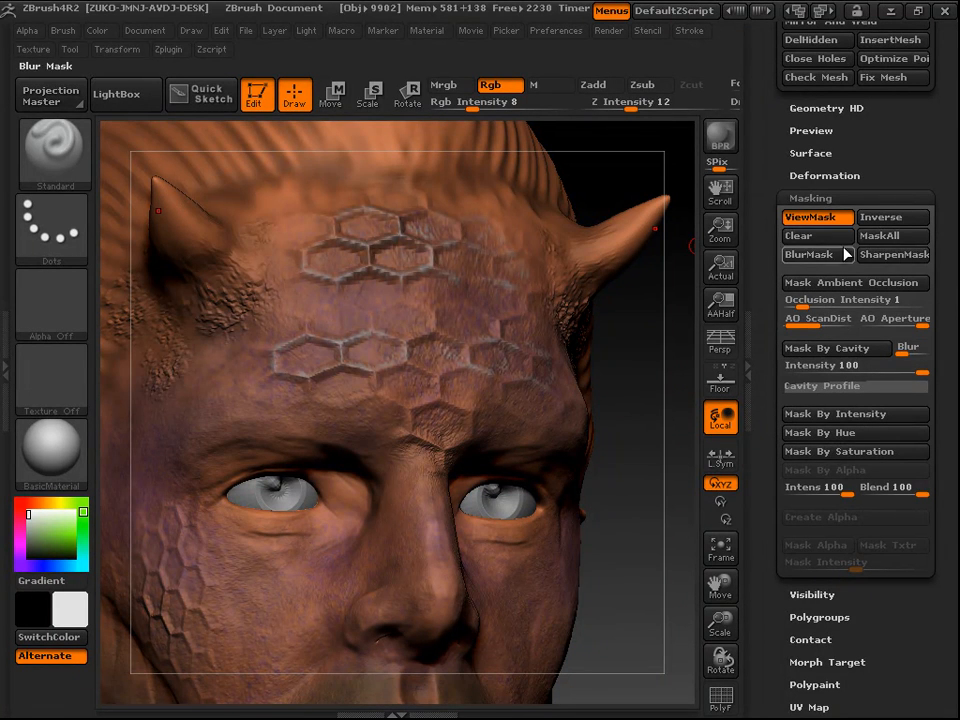
pyautogui.click(890, 256)
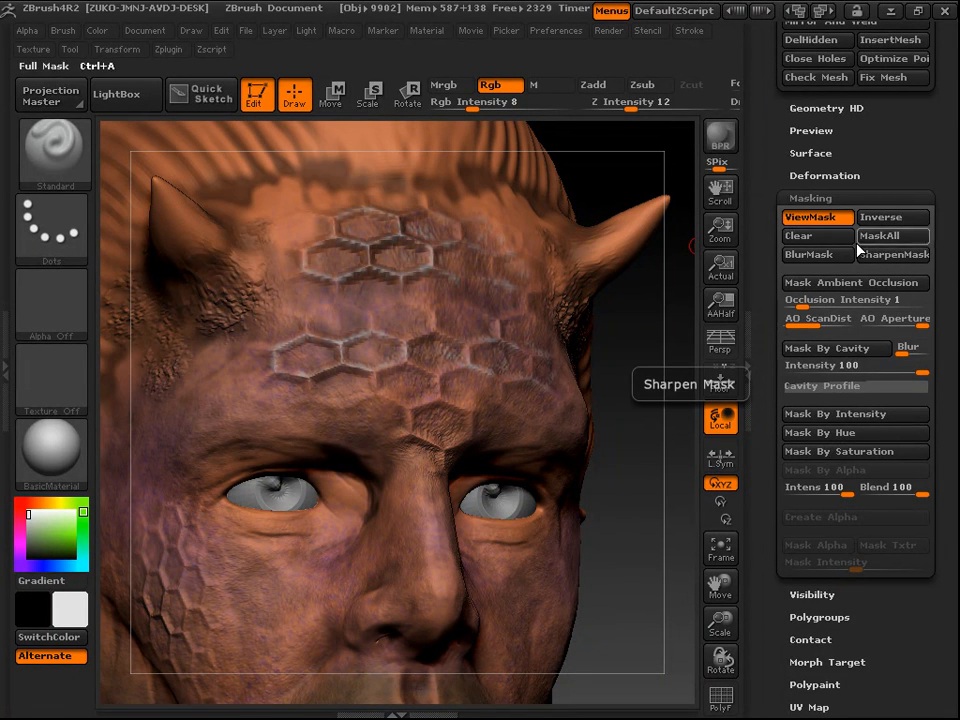
pyautogui.click(835, 218)
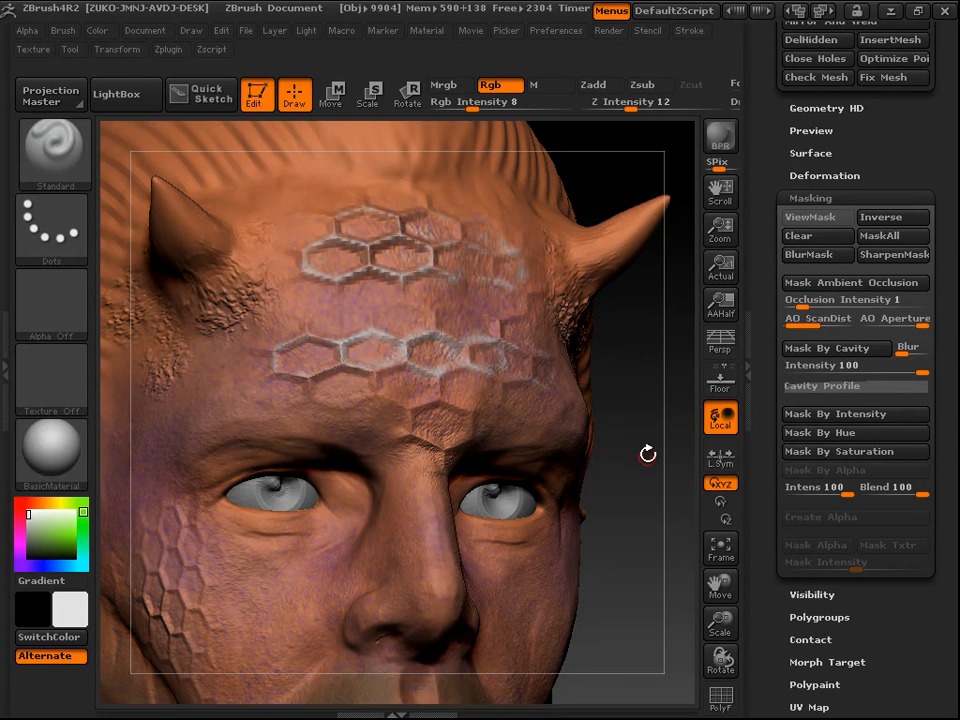
# Step: Try sculpting the cavity-masked cheek with Zadd on, Rgb off and a larger brush, and undo the strokes
pyautogui.moveTo(650, 480)
pyautogui.mouseDown()
pyautogui.moveTo(536, 389)
pyautogui.moveTo(377, 519)
pyautogui.mouseUp()
pyautogui.moveTo(616, 500)
pyautogui.keyDown('alt'); pyautogui.mouseDown()
pyautogui.moveTo(634, 428)
pyautogui.moveTo(625, 405)
pyautogui.mouseUp(); pyautogui.keyUp('alt')
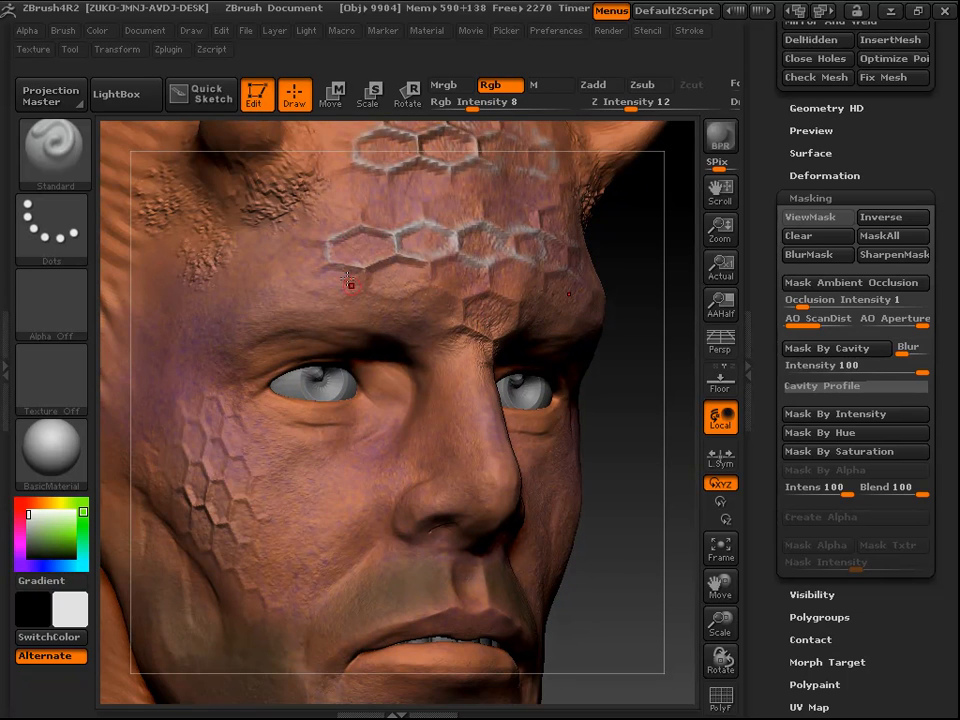
pyautogui.click(593, 88)
pyautogui.click(489, 87)
pyautogui.press('space')
pyautogui.moveTo(422, 361); pyautogui.dragTo(451, 360)
pyautogui.moveTo(343, 505)
pyautogui.mouseDown()
pyautogui.moveTo(313, 520)
pyautogui.moveTo(300, 562)
pyautogui.moveTo(280, 572)
pyautogui.moveTo(327, 562)
pyautogui.moveTo(316, 496)
pyautogui.moveTo(380, 430)
pyautogui.moveTo(283, 455)
pyautogui.moveTo(205, 338)
pyautogui.moveTo(175, 345)
pyautogui.moveTo(212, 460)
pyautogui.mouseUp()
pyautogui.moveTo(289, 609)
pyautogui.mouseDown()
pyautogui.moveTo(212, 480)
pyautogui.moveTo(192, 492)
pyautogui.mouseUp()
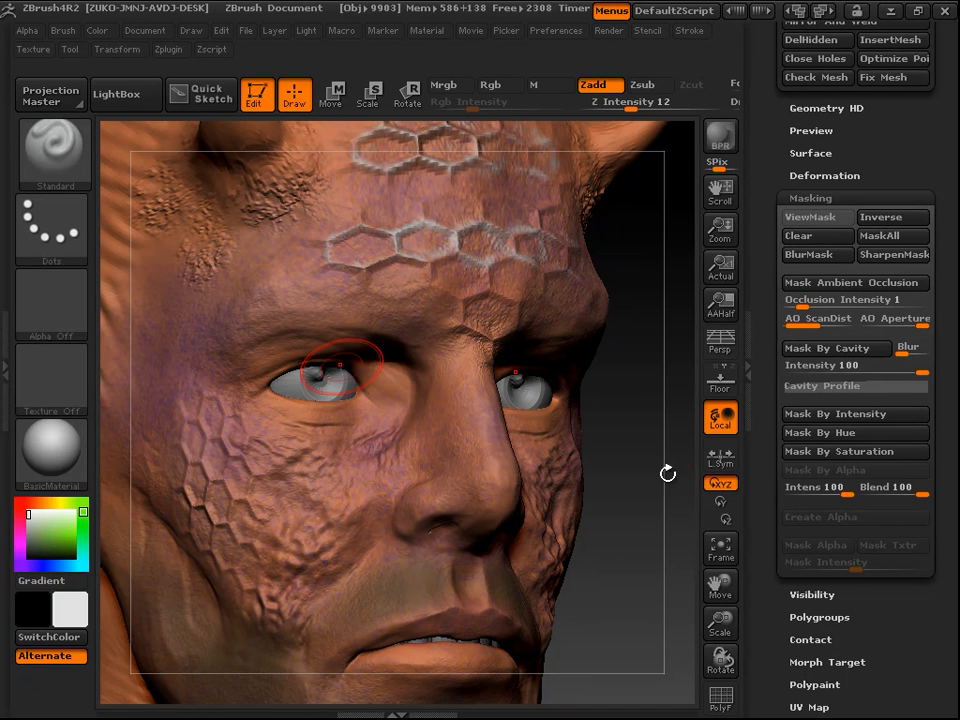
pyautogui.press('ctrl')
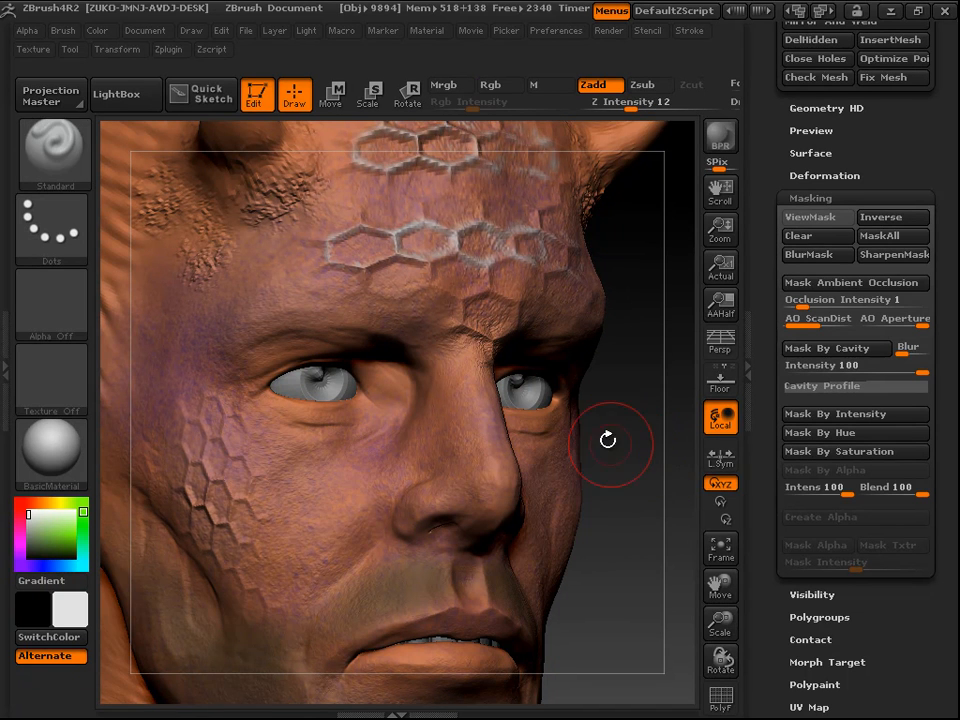
# Step: Return the Standard brush to colour-only painting with Rgb on and Zadd off
pyautogui.moveTo(636, 452)
pyautogui.mouseDown()
pyautogui.moveTo(613, 410)
pyautogui.moveTo(629, 463)
pyautogui.moveTo(634, 437)
pyautogui.moveTo(613, 386)
pyautogui.mouseUp()
pyautogui.moveTo(628, 434)
pyautogui.keyDown('alt'); pyautogui.mouseDown()
pyautogui.moveTo(624, 379)
pyautogui.moveTo(623, 429)
pyautogui.moveTo(370, 280)
pyautogui.mouseUp(); pyautogui.keyUp('alt')
pyautogui.click(52, 228)
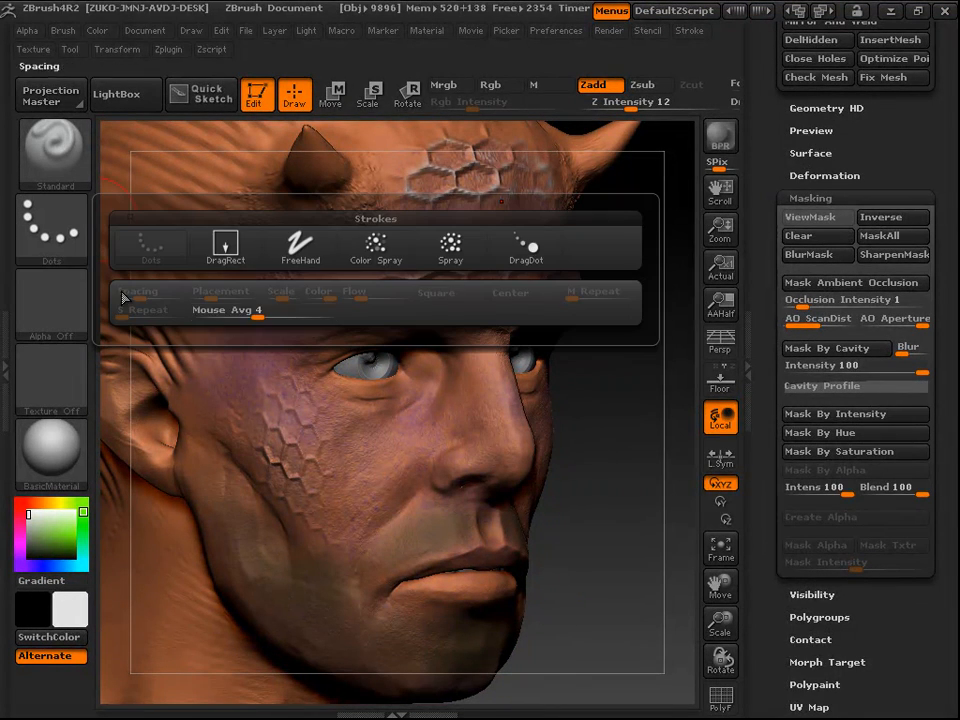
pyautogui.click(527, 252)
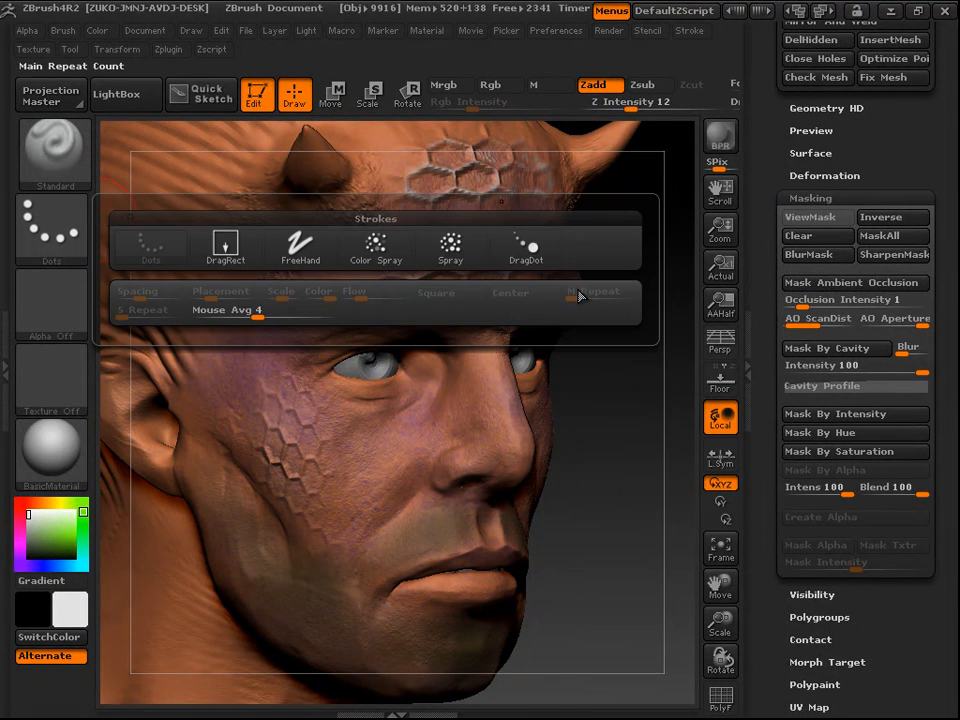
pyautogui.click(490, 84)
pyautogui.click(593, 85)
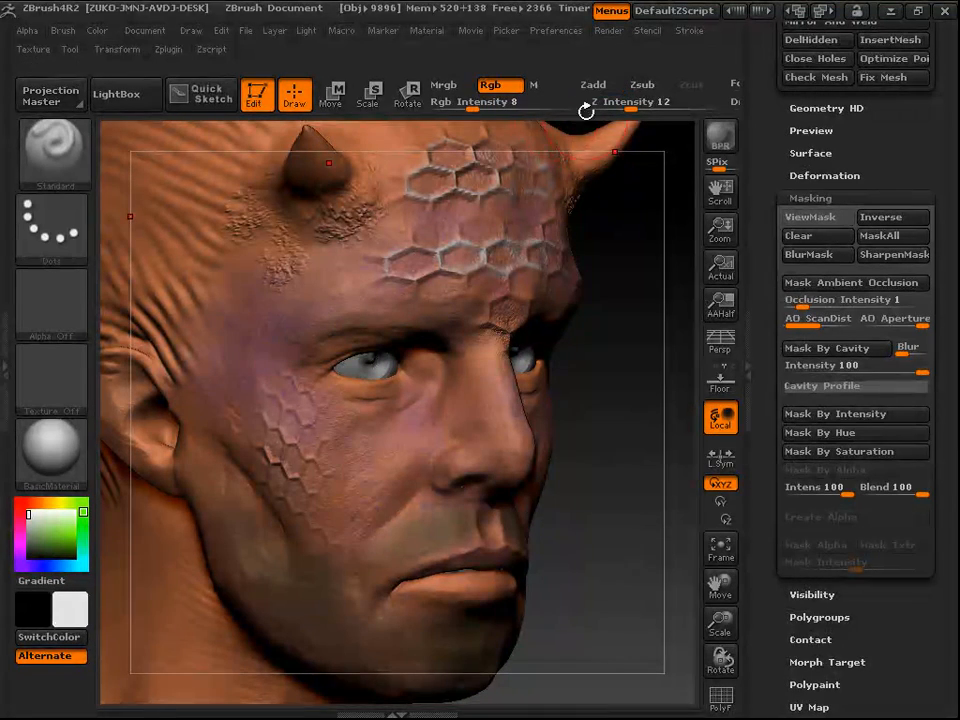
# Step: Set the brush stroke to DragRect and its alpha to Alpha 29
pyautogui.click(52, 228)
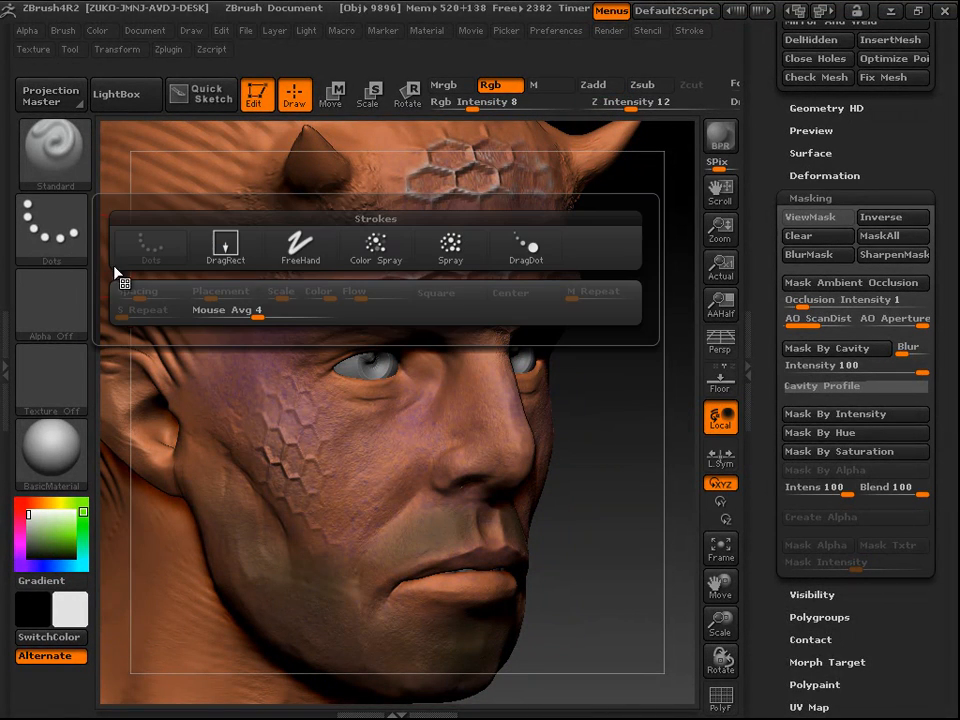
pyautogui.click(228, 248)
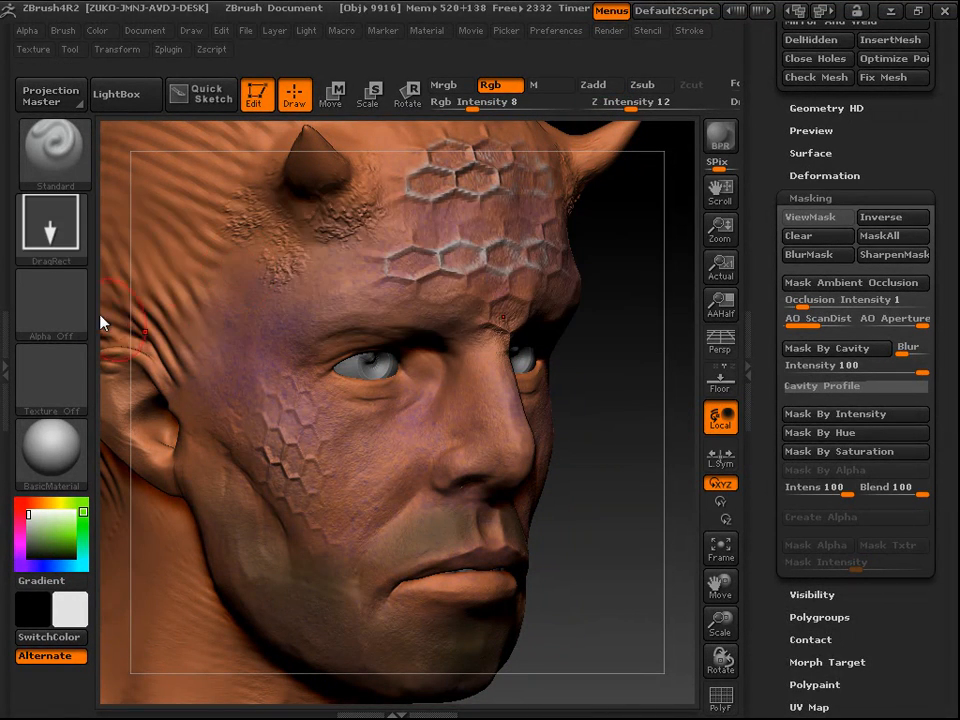
pyautogui.click(52, 302)
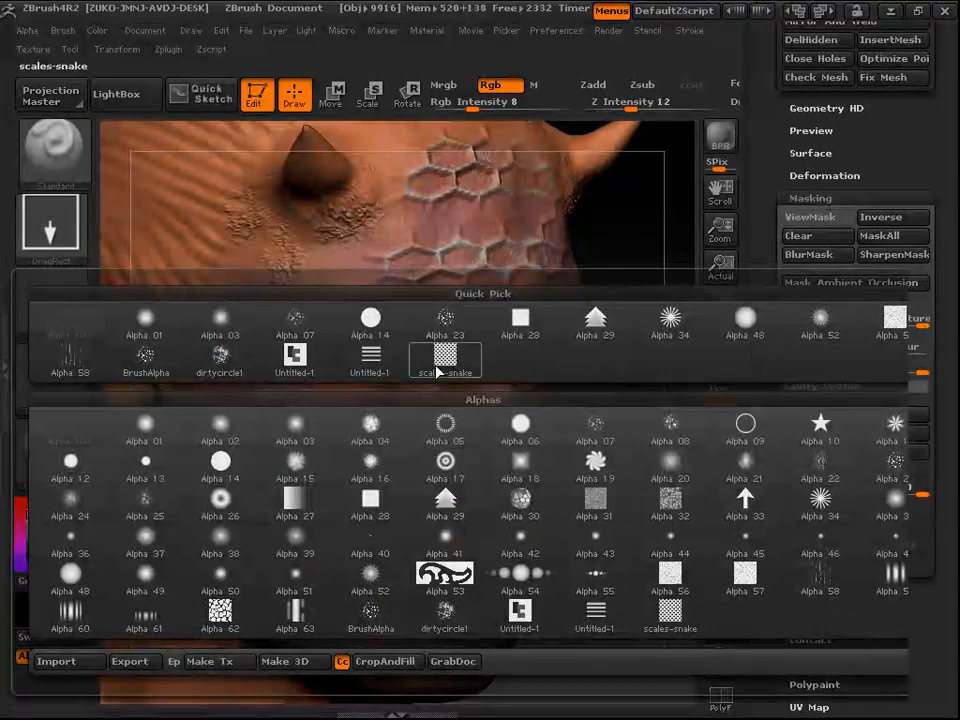
pyautogui.click(598, 349)
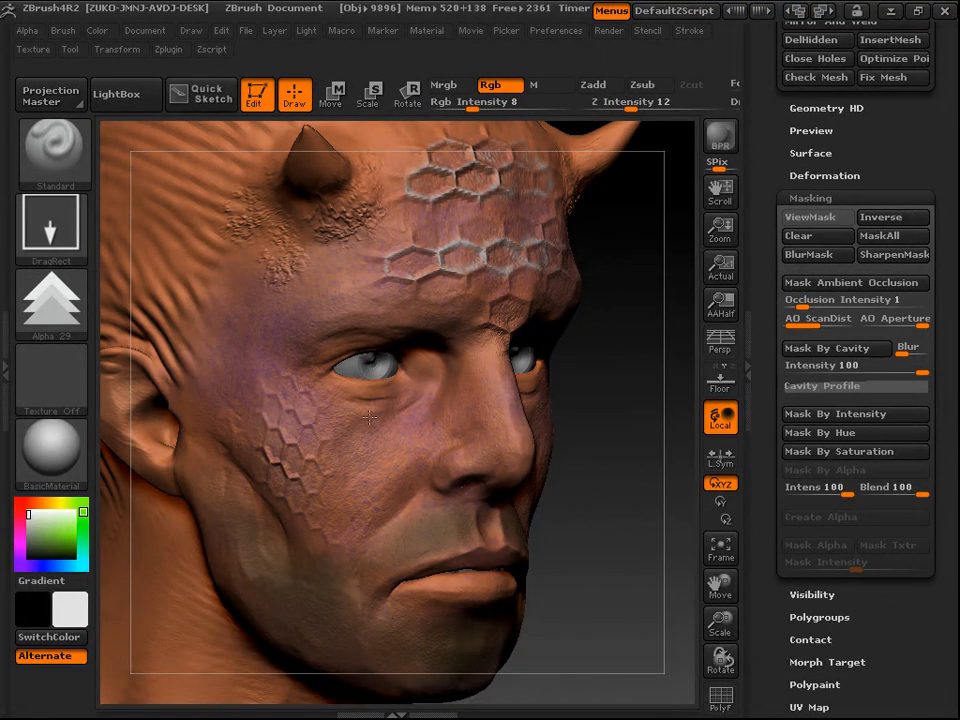
# Step: Stamp the alpha in green over the cheek, temple and jaw at Rgb Intensity 100
pyautogui.click(65, 540)
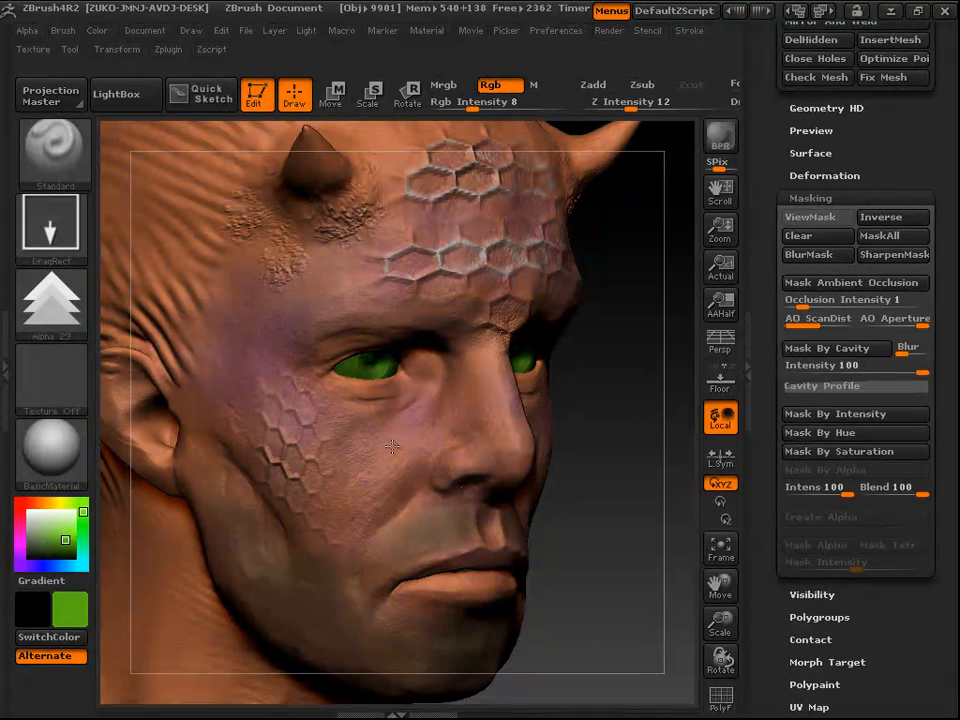
pyautogui.moveTo(503, 108); pyautogui.dragTo(577, 110)
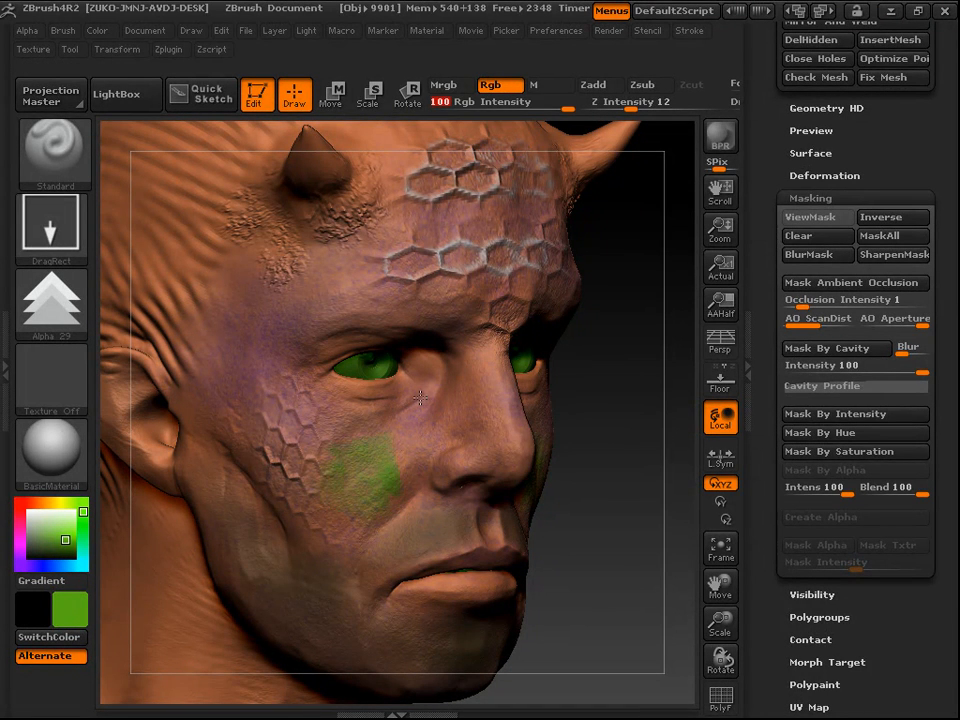
pyautogui.moveTo(385, 450); pyautogui.dragTo(415, 470)
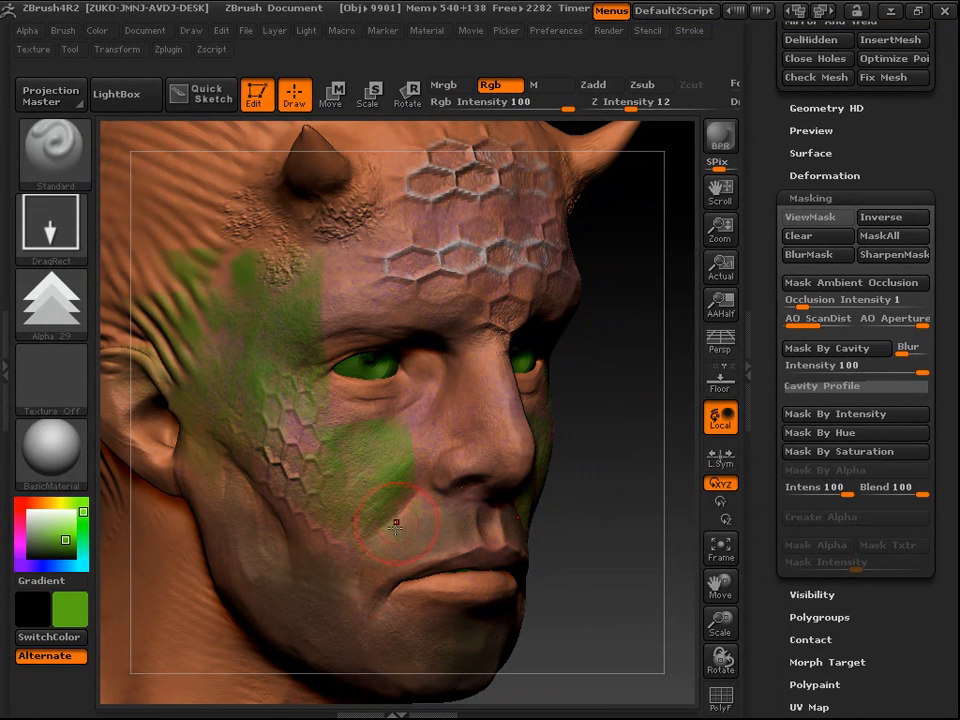
pyautogui.moveTo(326, 586)
pyautogui.mouseDown()
pyautogui.moveTo(350, 602)
pyautogui.moveTo(395, 600)
pyautogui.mouseUp()
# Step: Choose a dark grey main colour for painting on the shoulder
pyautogui.moveTo(613, 561)
pyautogui.mouseDown()
pyautogui.moveTo(591, 429)
pyautogui.moveTo(596, 401)
pyautogui.moveTo(590, 420)
pyautogui.mouseUp()
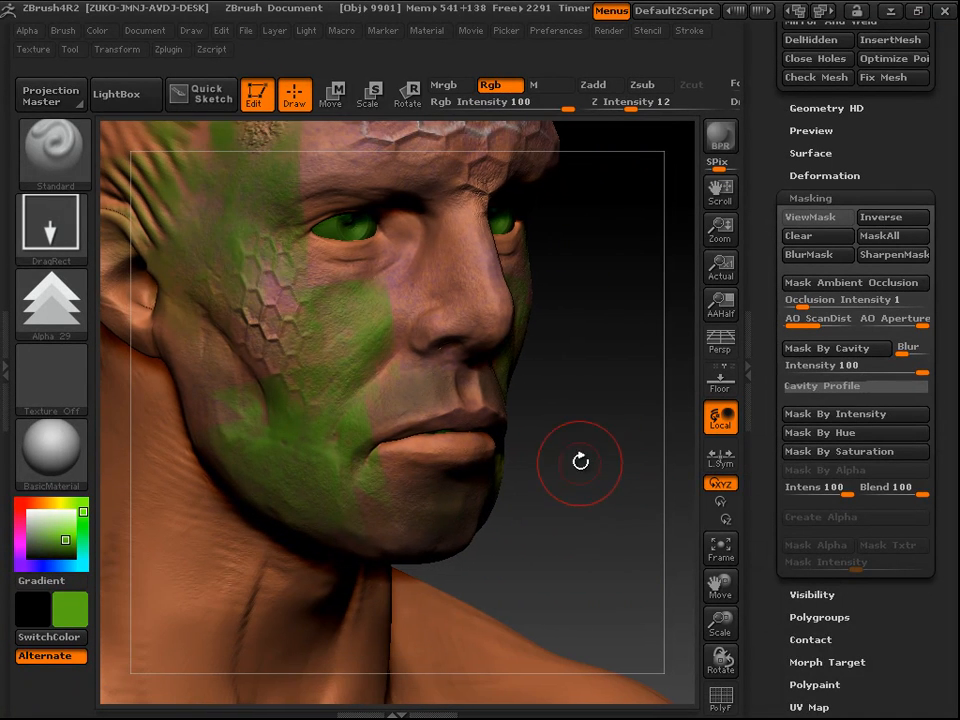
pyautogui.moveTo(614, 464); pyautogui.dragTo(611, 591)
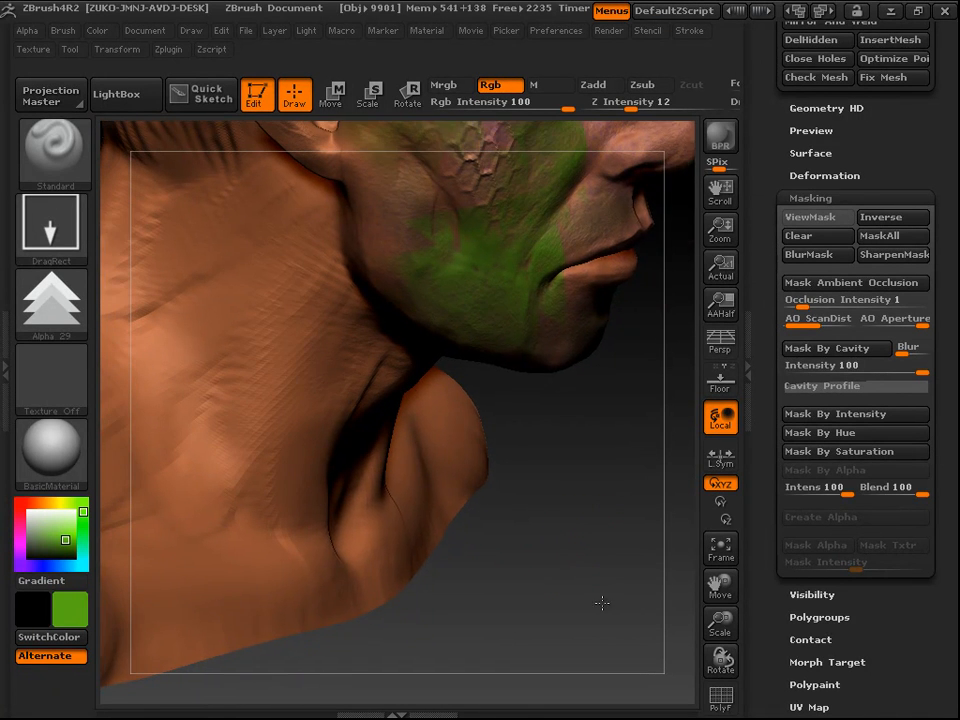
pyautogui.keyDown('alt'); pyautogui.moveTo(235, 427); pyautogui.dragTo(244, 437); pyautogui.keyUp('alt')
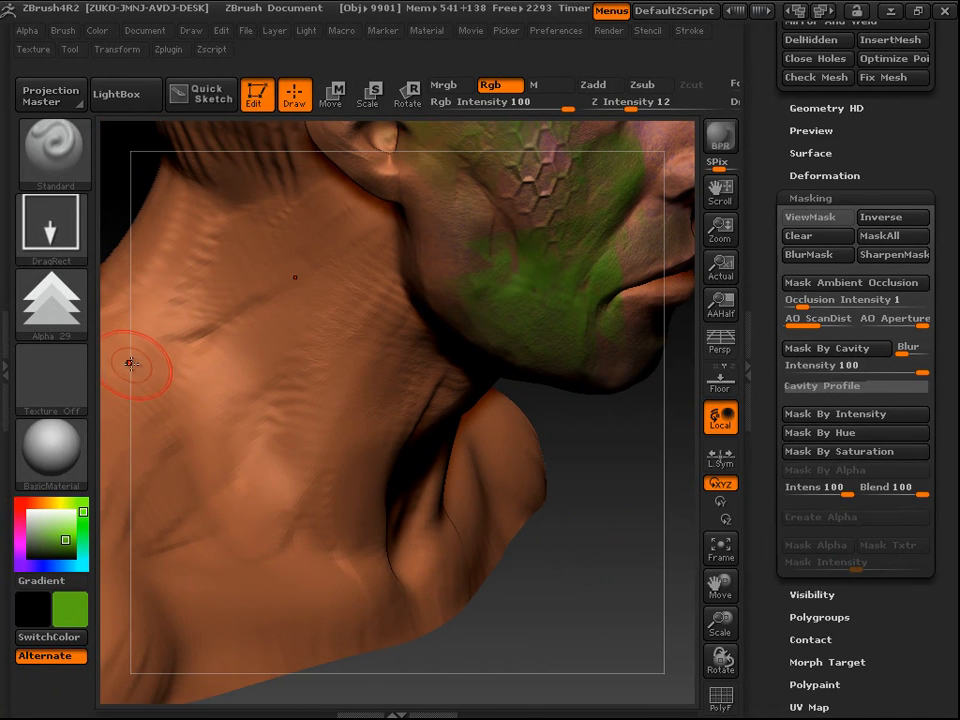
pyautogui.click(52, 302)
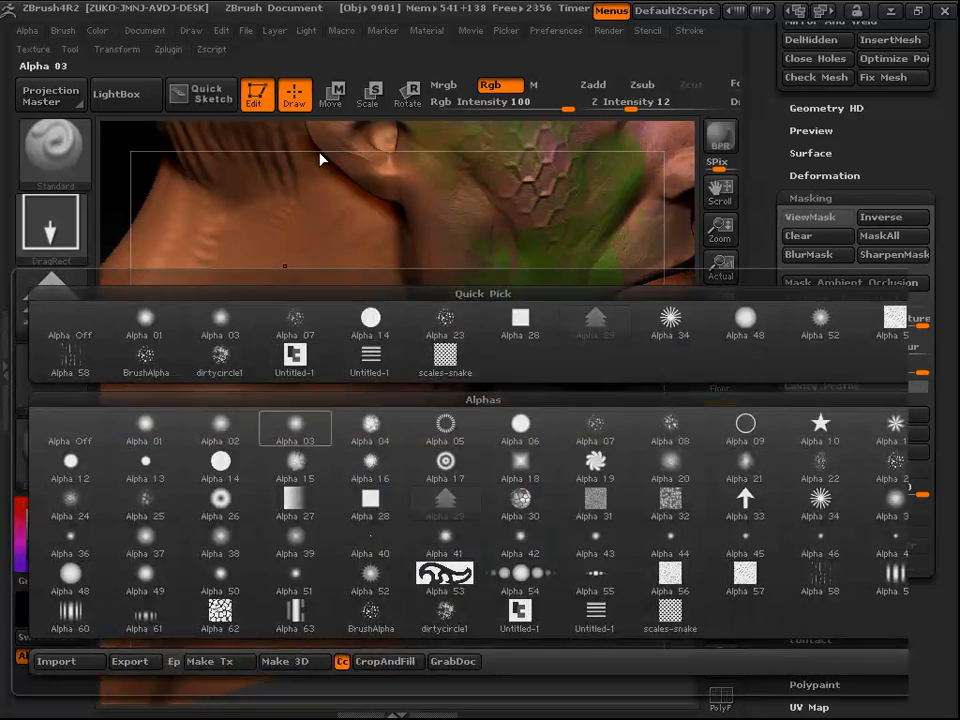
pyautogui.click(37, 530)
pyautogui.moveTo(37, 530); pyautogui.dragTo(21, 546)
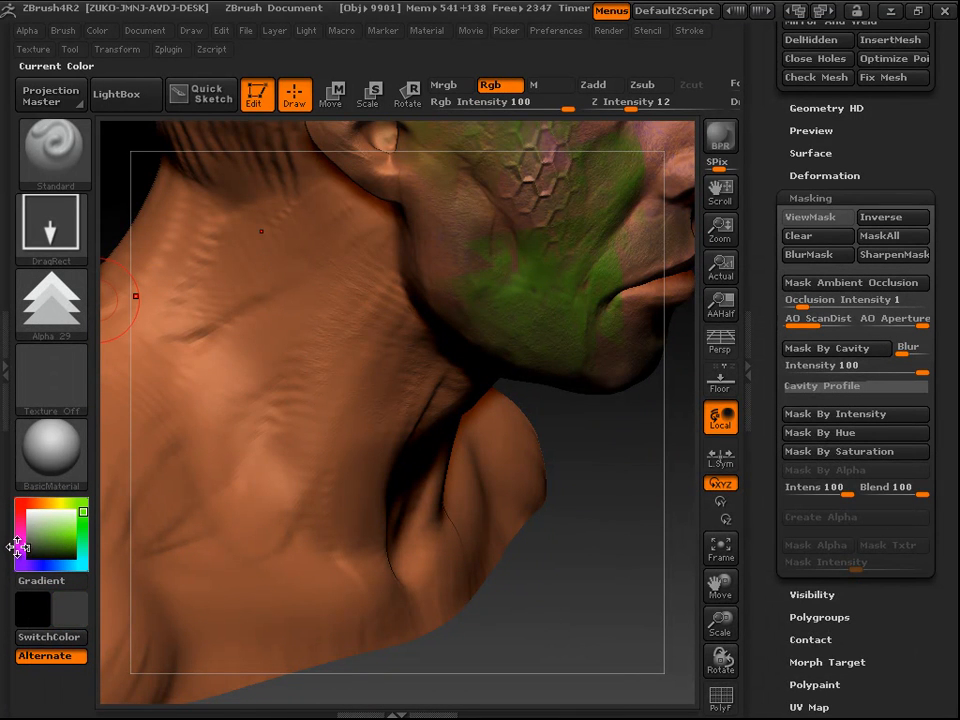
# Step: Try stamping Alpha 29 in dark grey on the shoulder and undo the stamps
pyautogui.moveTo(497, 626)
pyautogui.mouseDown()
pyautogui.moveTo(648, 540)
pyautogui.moveTo(462, 598)
pyautogui.moveTo(340, 420)
pyautogui.mouseUp()
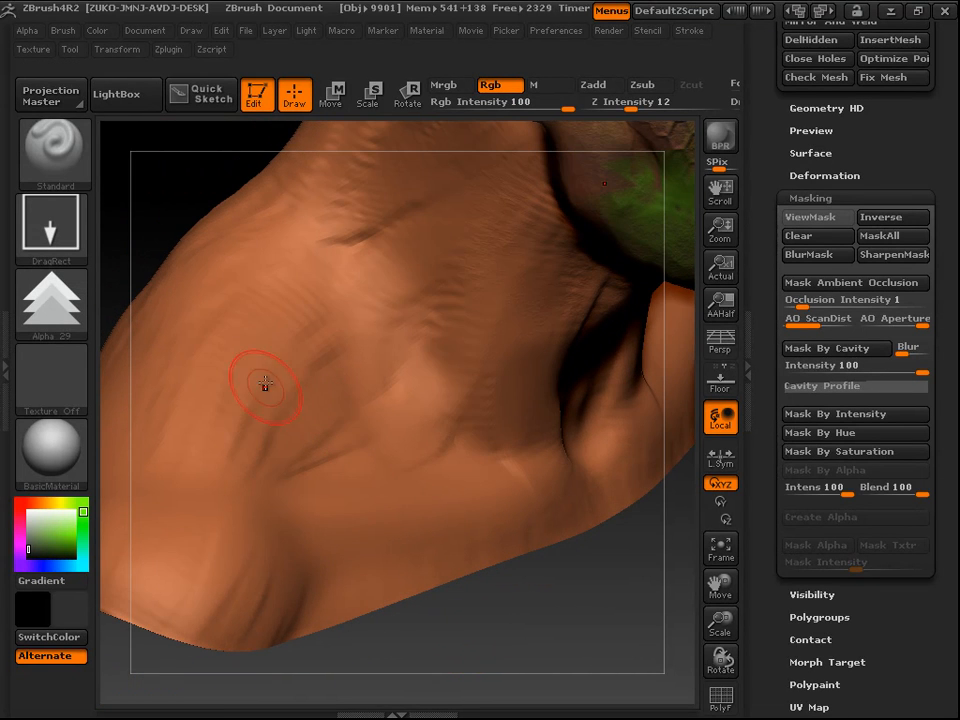
pyautogui.click(255, 392)
pyautogui.moveTo(308, 296); pyautogui.dragTo(403, 163)
pyautogui.moveTo(583, 615)
pyautogui.mouseDown()
pyautogui.moveTo(546, 591)
pyautogui.moveTo(547, 578)
pyautogui.mouseUp()
pyautogui.click(246, 251)
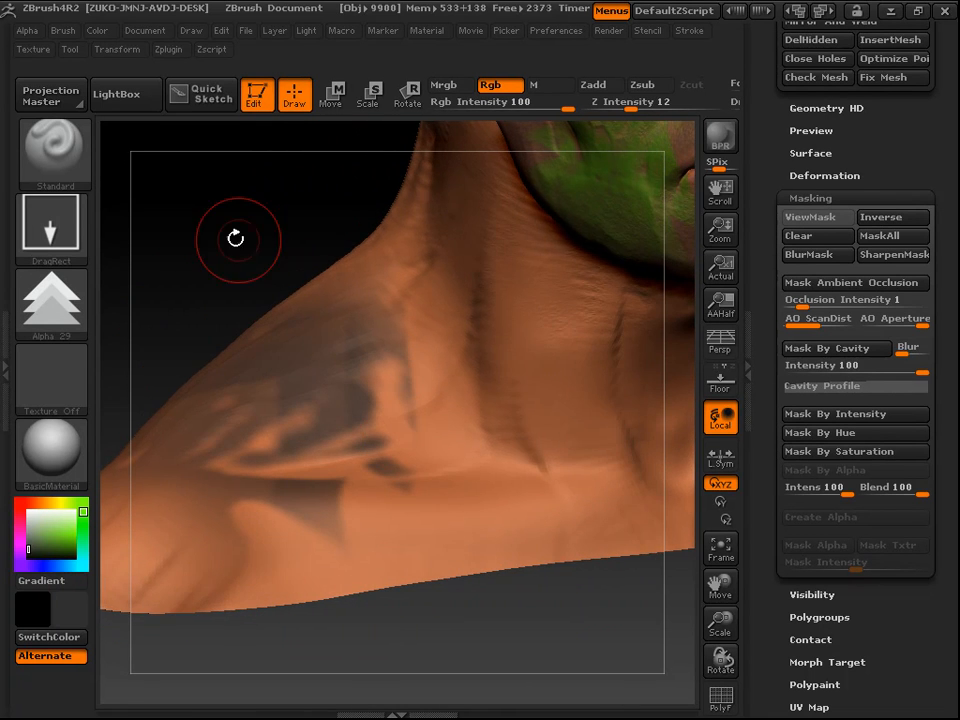
pyautogui.moveTo(268, 261); pyautogui.dragTo(291, 322)
pyautogui.moveTo(588, 602); pyautogui.dragTo(540, 615)
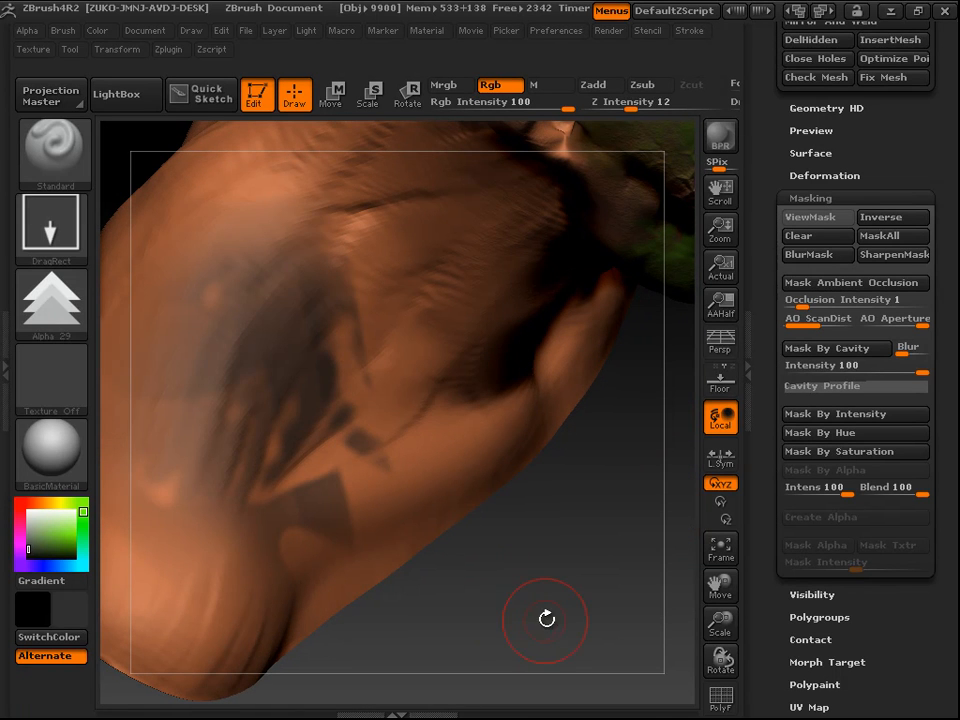
pyautogui.hotkey('ctrl', 'z')
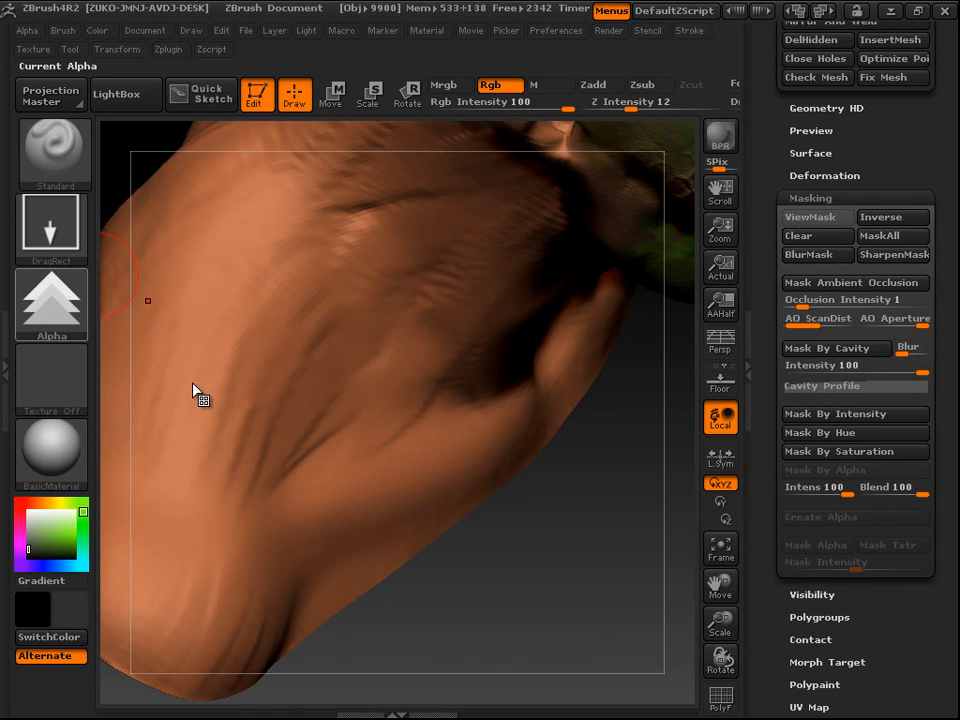
# Step: Stamp an inverted Alpha 53 in black on the shoulder with the DragRect stroke
pyautogui.click(72, 298)
pyautogui.click(447, 572)
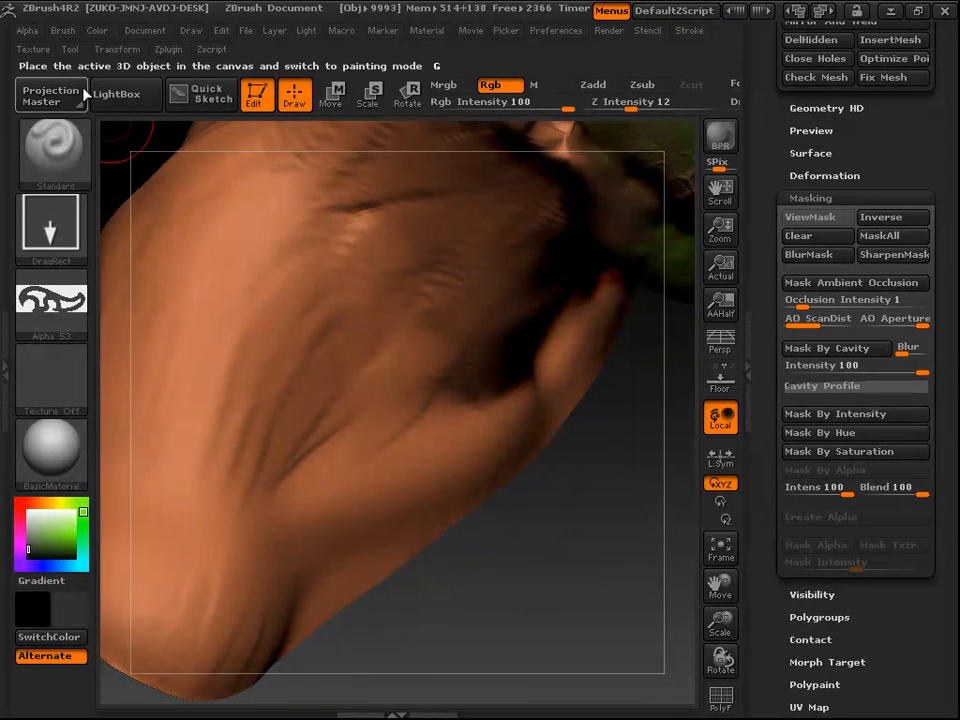
pyautogui.click(33, 31)
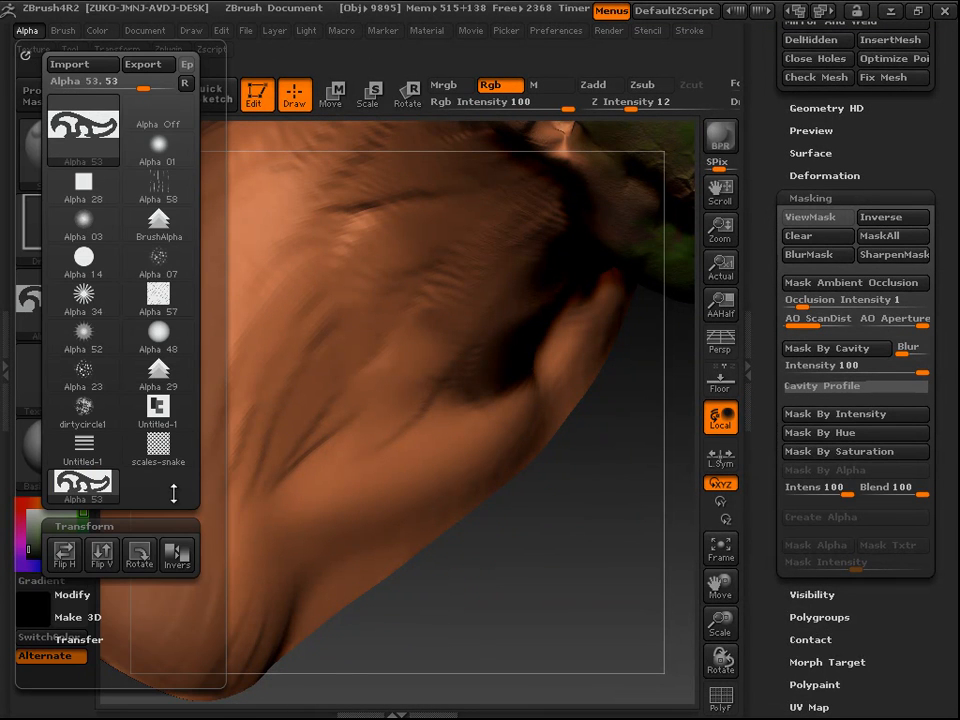
pyautogui.click(181, 555)
pyautogui.moveTo(186, 444)
pyautogui.mouseDown()
pyautogui.moveTo(284, 259)
pyautogui.moveTo(340, 90)
pyautogui.moveTo(551, 101)
pyautogui.mouseUp()
pyautogui.moveTo(574, 613); pyautogui.dragTo(561, 567)
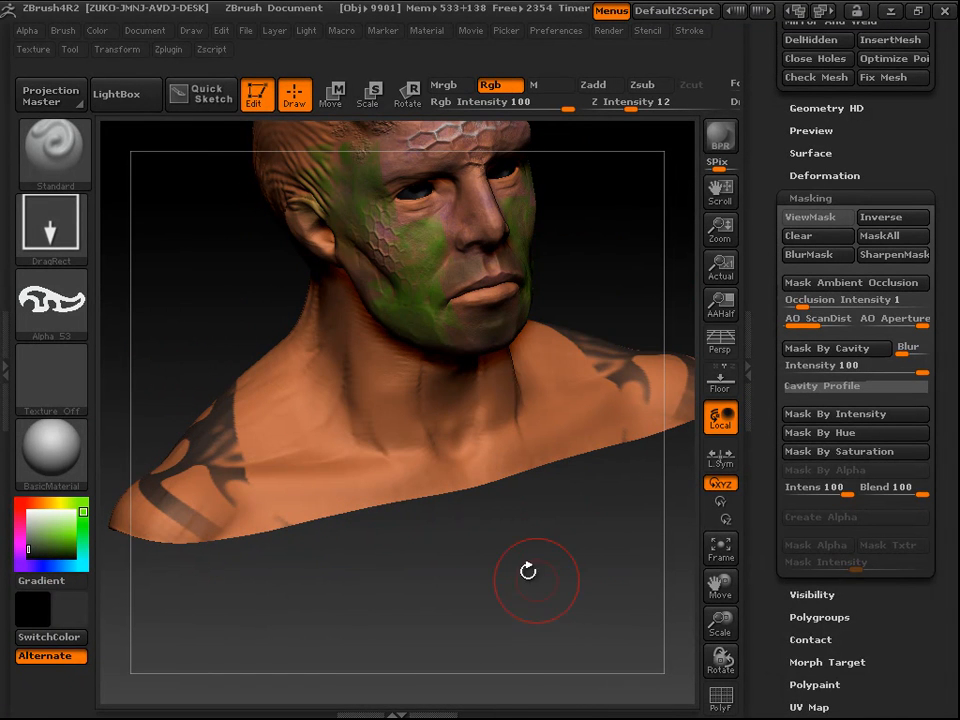
# Step: Switch the brush stroke to Color Spray and paint the neck in black with the inverted Alpha 53
pyautogui.moveTo(447, 552); pyautogui.dragTo(546, 364)
pyautogui.moveTo(639, 377)
pyautogui.mouseDown()
pyautogui.moveTo(649, 311)
pyautogui.moveTo(668, 369)
pyautogui.moveTo(574, 521)
pyautogui.moveTo(549, 531)
pyautogui.moveTo(632, 497)
pyautogui.moveTo(617, 407)
pyautogui.moveTo(611, 414)
pyautogui.moveTo(626, 389)
pyautogui.mouseUp()
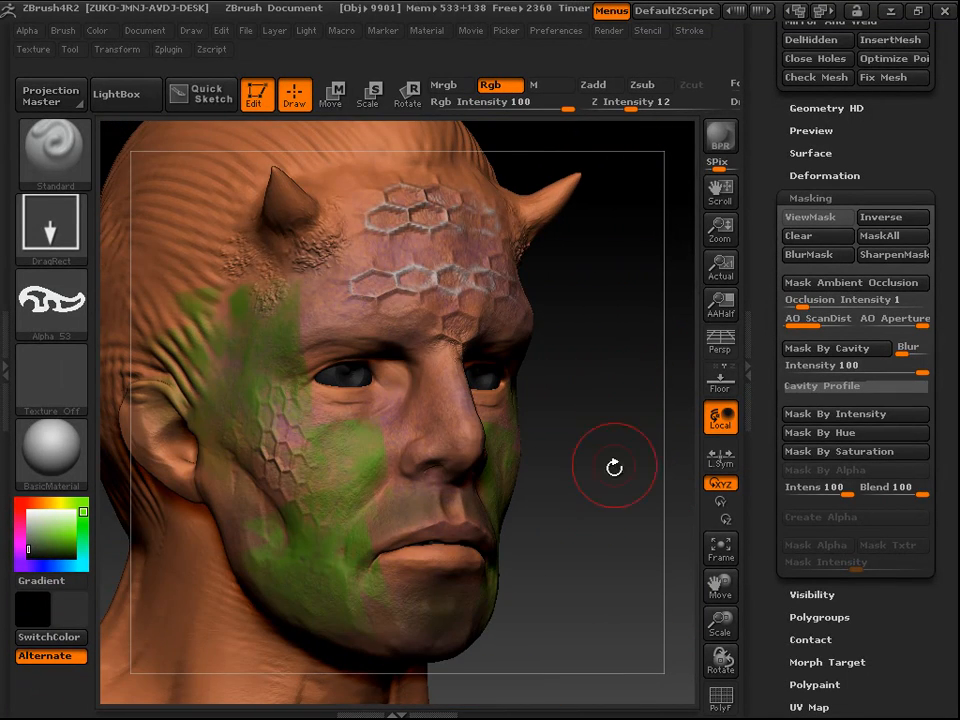
pyautogui.keyDown('alt'); pyautogui.moveTo(610, 492); pyautogui.dragTo(591, 388); pyautogui.keyUp('alt')
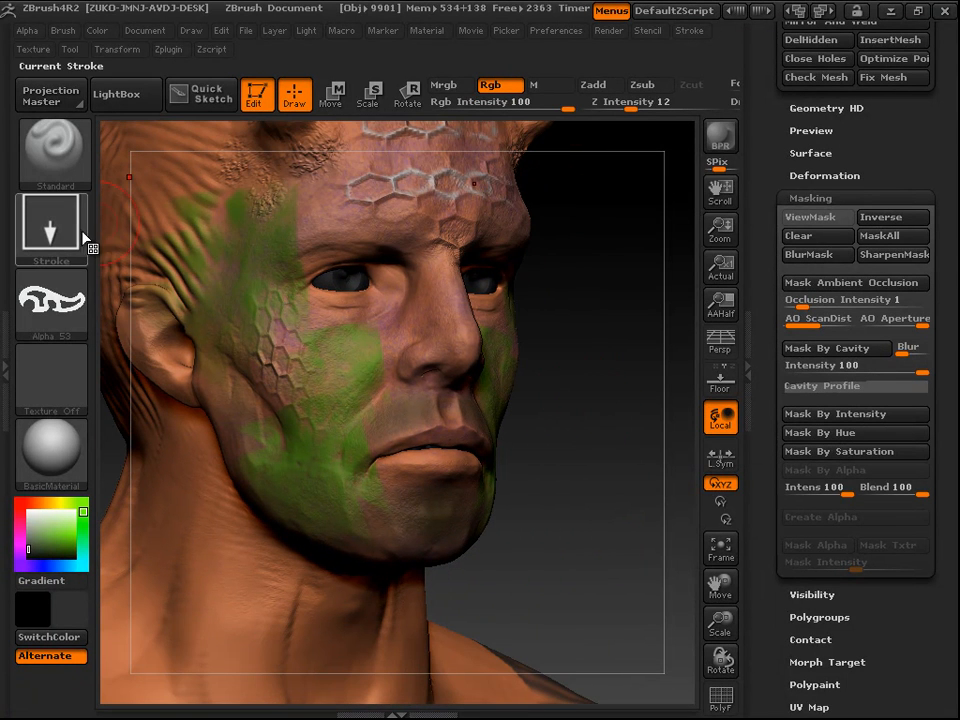
pyautogui.click(50, 215)
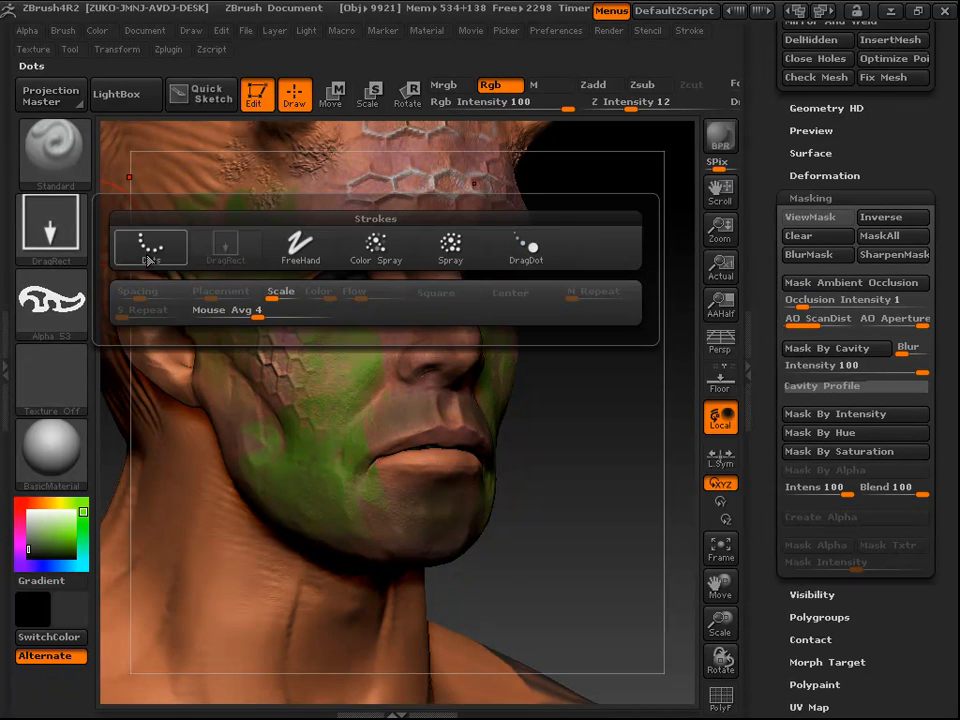
pyautogui.click(375, 245)
pyautogui.keyDown('alt'); pyautogui.moveTo(605, 484); pyautogui.dragTo(656, 393); pyautogui.keyUp('alt')
pyautogui.moveTo(256, 551)
pyautogui.mouseDown()
pyautogui.moveTo(231, 523)
pyautogui.moveTo(200, 400)
pyautogui.moveTo(235, 480)
pyautogui.moveTo(270, 469)
pyautogui.moveTo(215, 340)
pyautogui.moveTo(290, 400)
pyautogui.moveTo(330, 470)
pyautogui.moveTo(240, 613)
pyautogui.moveTo(160, 450)
pyautogui.moveTo(115, 390)
pyautogui.moveTo(145, 420)
pyautogui.moveTo(369, 472)
pyautogui.mouseUp()
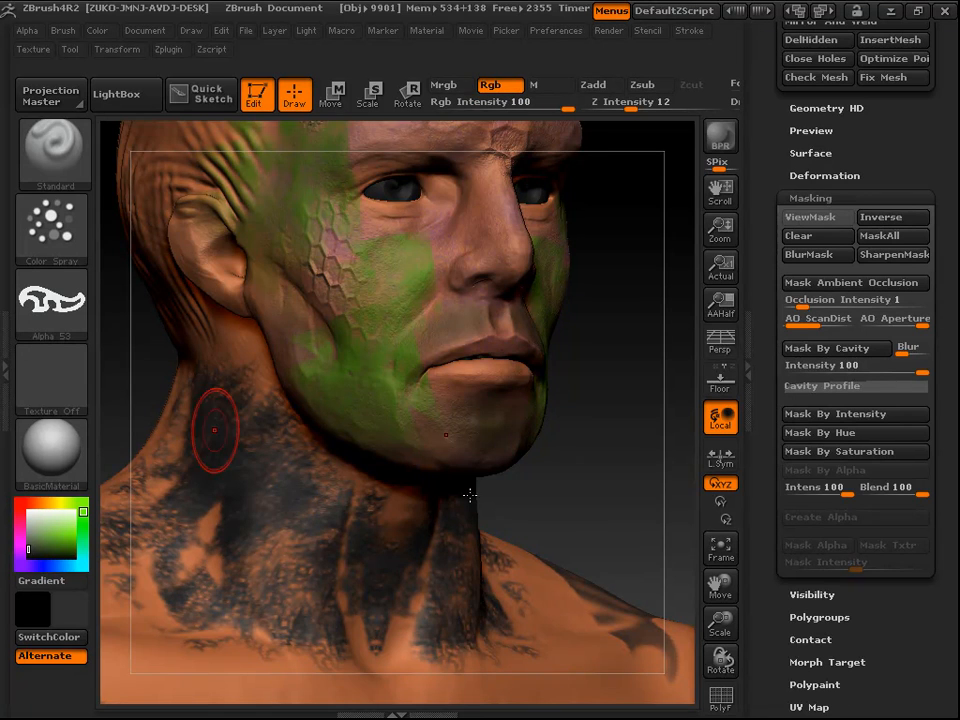
# Step: Collapse the Geometry settings and open the Polypaint settings of the head
pyautogui.moveTo(614, 486)
pyautogui.mouseDown()
pyautogui.moveTo(559, 435)
pyautogui.moveTo(542, 403)
pyautogui.moveTo(542, 413)
pyautogui.moveTo(537, 349)
pyautogui.moveTo(546, 413)
pyautogui.moveTo(452, 375)
pyautogui.moveTo(511, 396)
pyautogui.moveTo(540, 386)
pyautogui.moveTo(521, 264)
pyautogui.moveTo(551, 370)
pyautogui.moveTo(537, 382)
pyautogui.mouseUp()
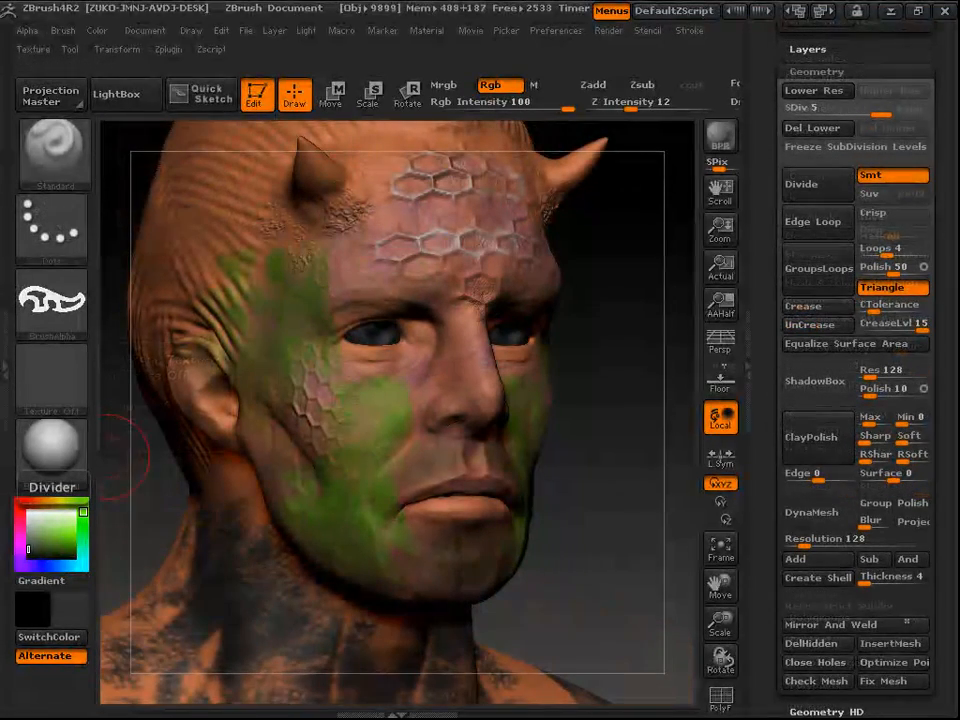
pyautogui.moveTo(618, 484); pyautogui.dragTo(613, 499)
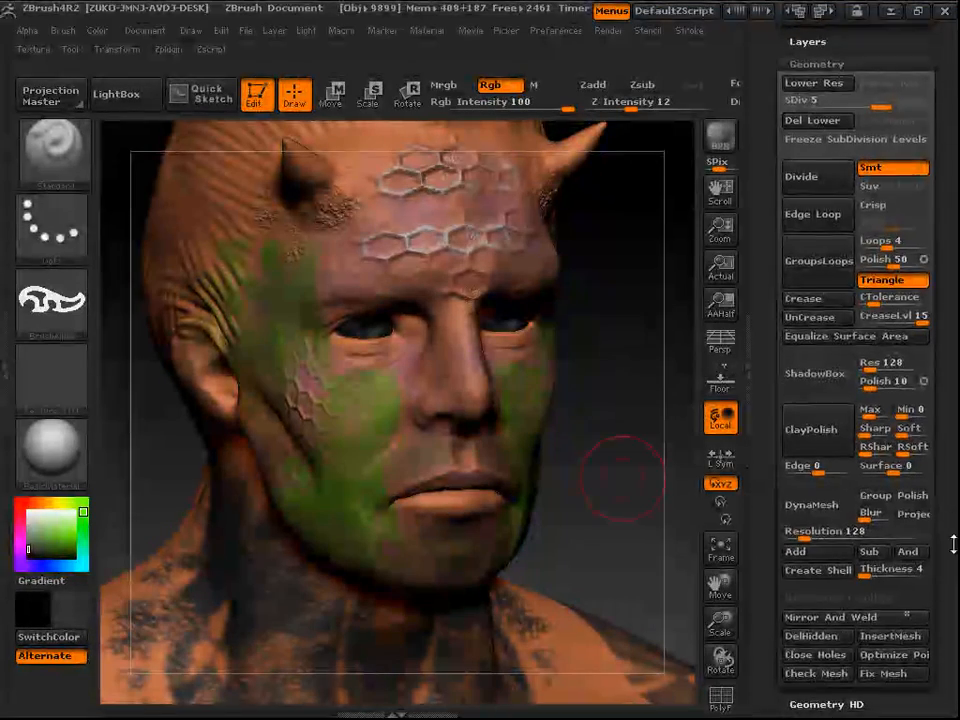
pyautogui.scroll(-5, 944, 403)
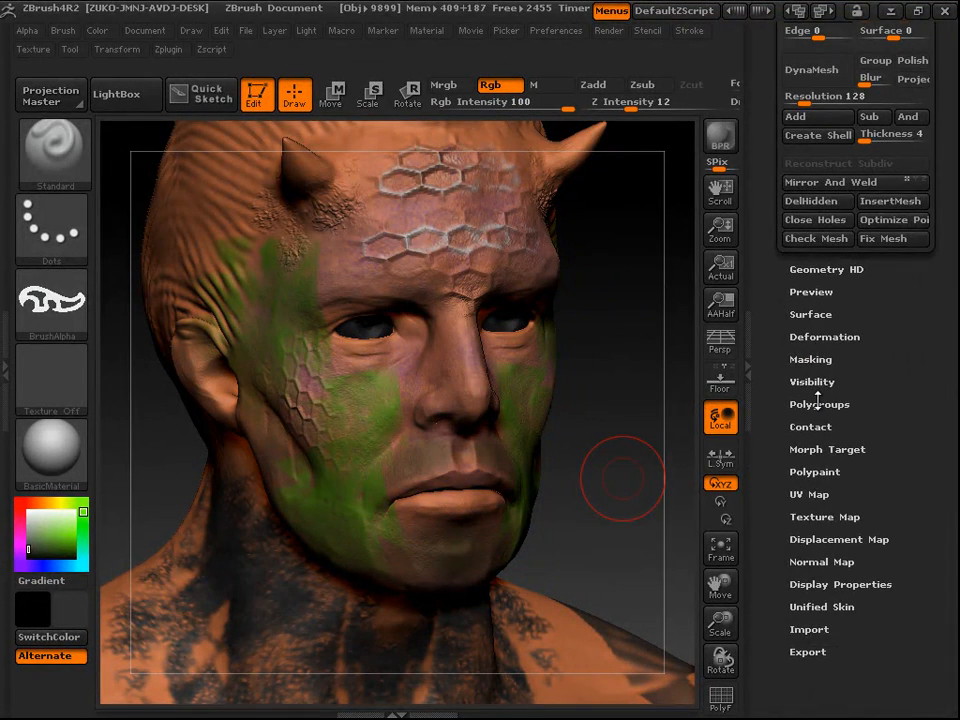
pyautogui.scroll(8, 866, 466)
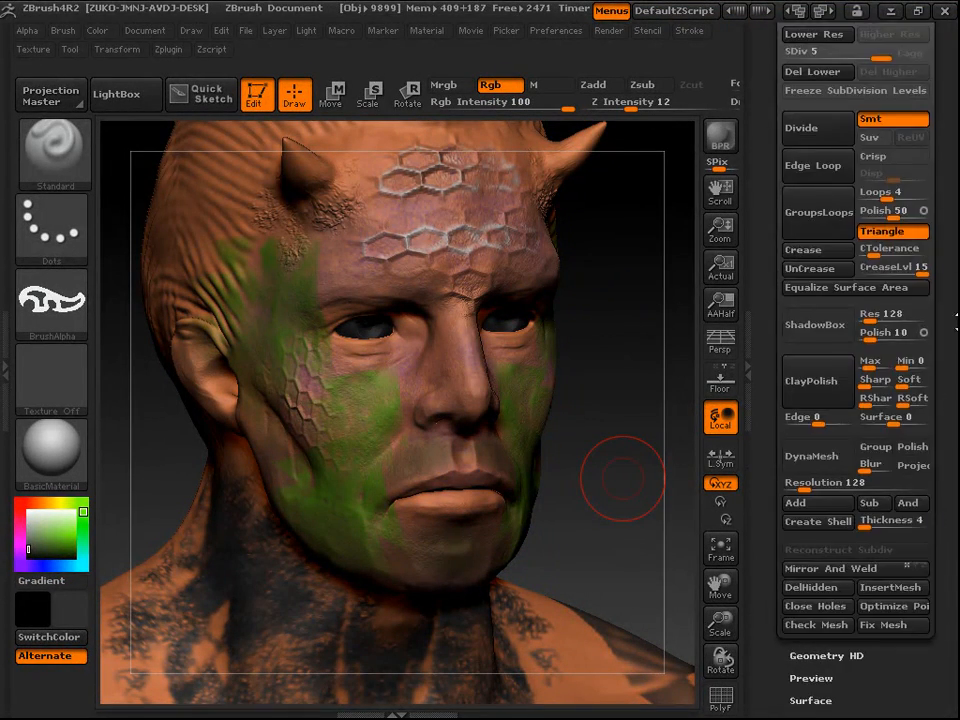
pyautogui.click(830, 170)
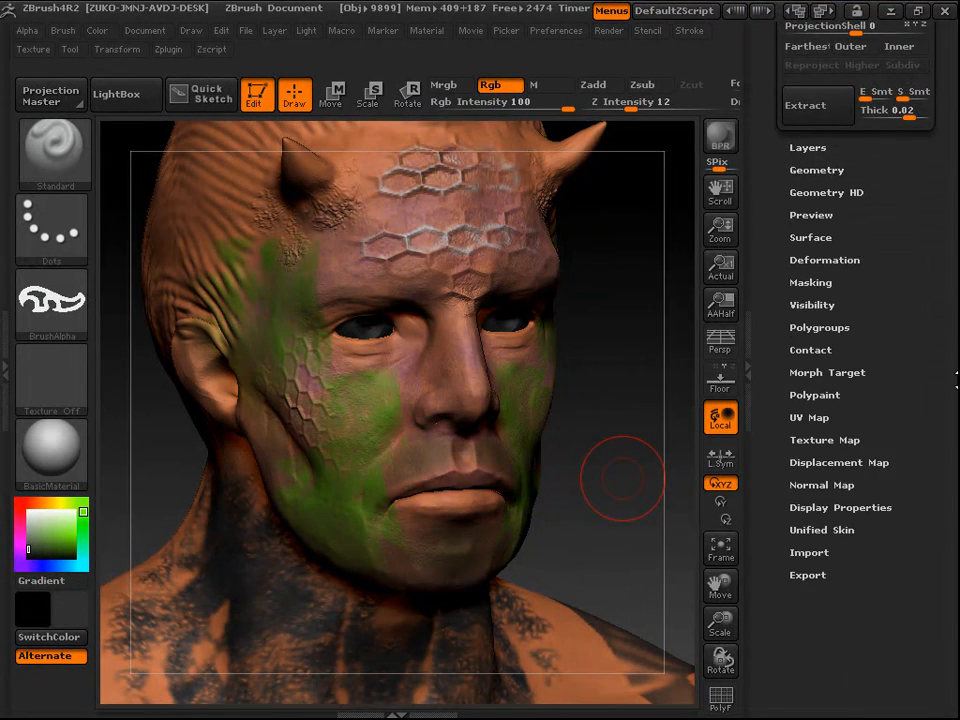
pyautogui.scroll(2, 891, 362)
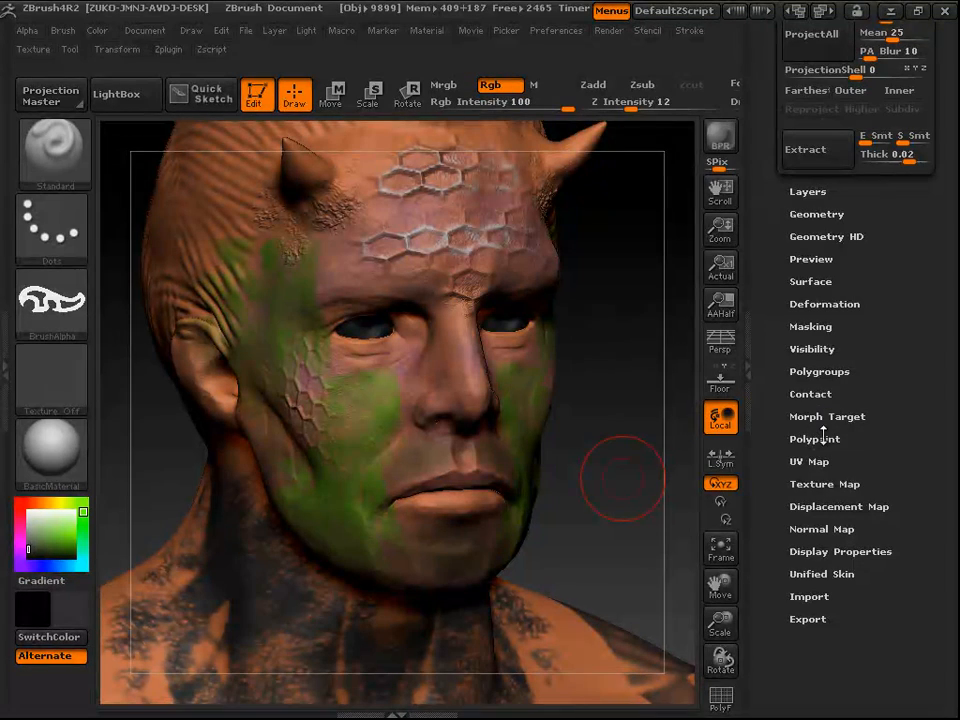
pyautogui.click(822, 438)
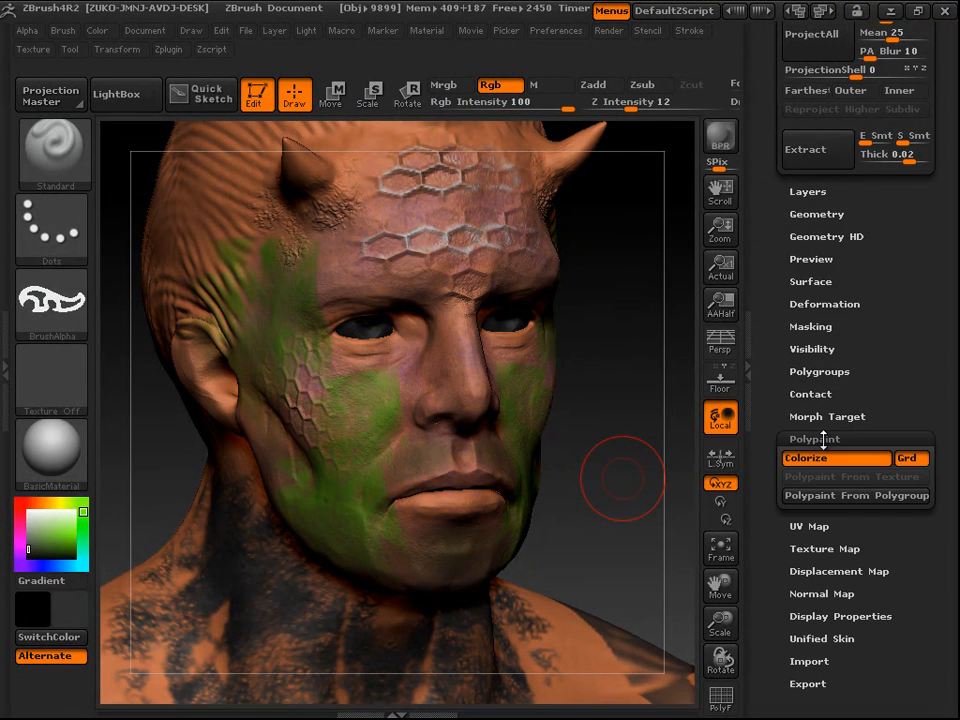
# Step: Turn Colorize off to inspect the head without its polypaint, and turn it on again
pyautogui.moveTo(594, 463); pyautogui.dragTo(608, 513)
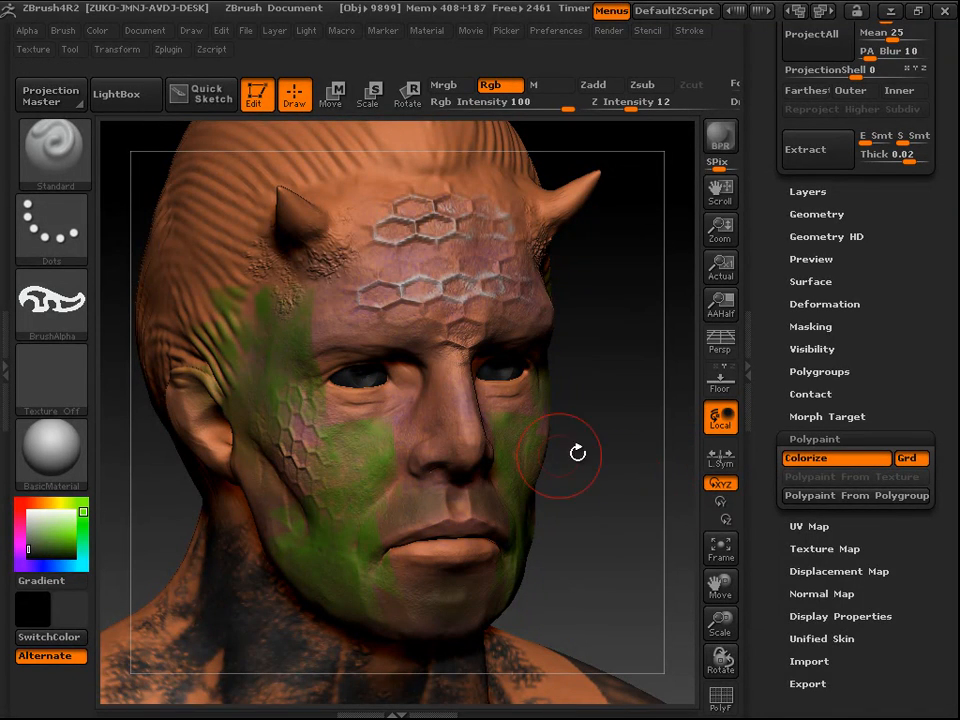
pyautogui.moveTo(630, 463); pyautogui.dragTo(637, 465)
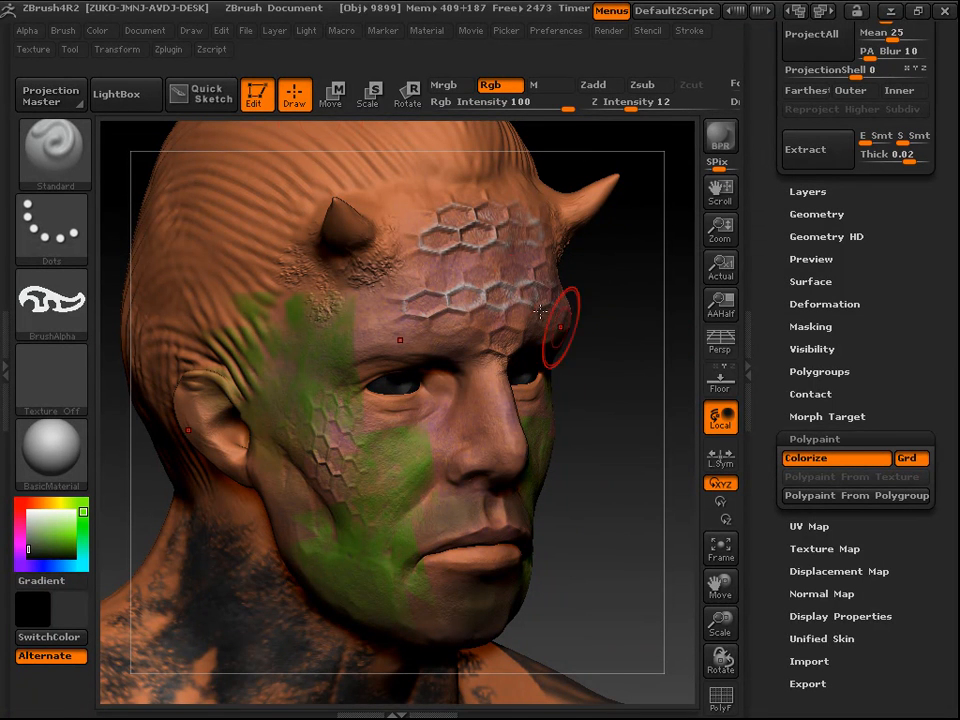
pyautogui.click(830, 459)
pyautogui.moveTo(634, 461); pyautogui.dragTo(700, 460)
pyautogui.click(840, 459)
# Step: Compare the whole bust with and without Colorize, leave Colorize on, and collapse the Polypaint settings
pyautogui.moveTo(557, 555); pyautogui.dragTo(536, 540)
pyautogui.keyDown('alt'); pyautogui.moveTo(626, 566); pyautogui.dragTo(611, 475); pyautogui.keyUp('alt')
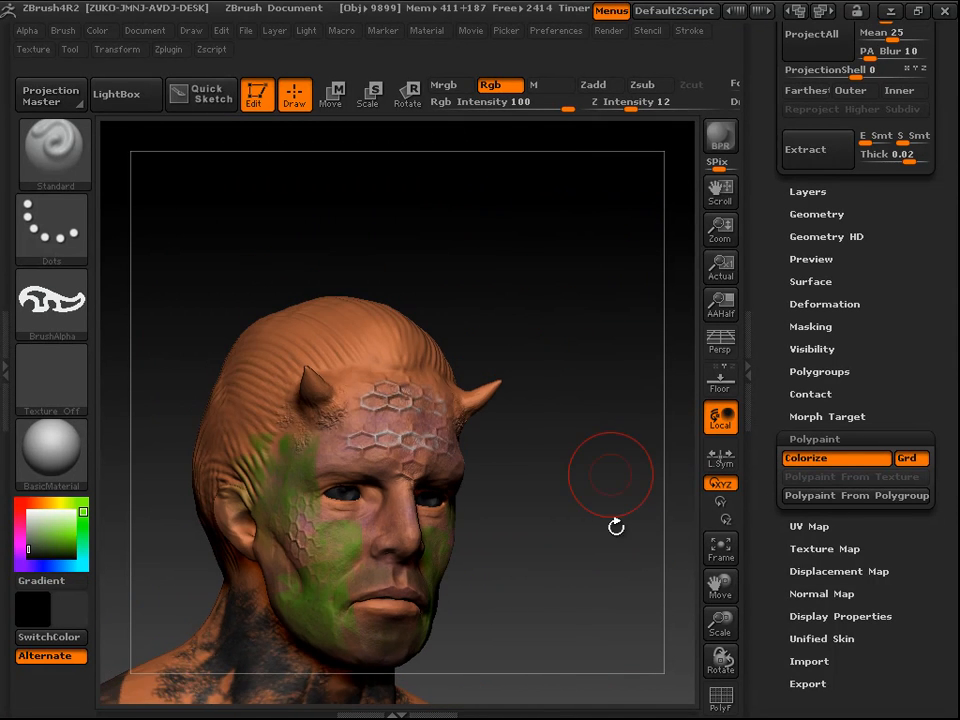
pyautogui.moveTo(616, 527); pyautogui.dragTo(619, 457)
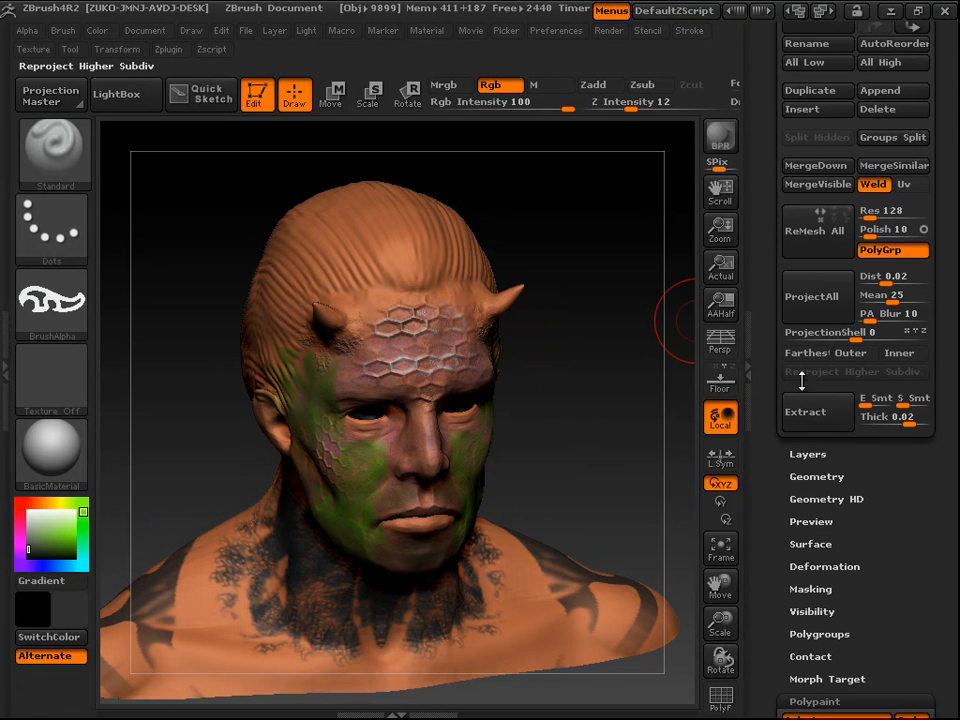
pyautogui.moveTo(595, 535); pyautogui.dragTo(600, 448)
pyautogui.moveTo(956, 620); pyautogui.dragTo(940, 450)
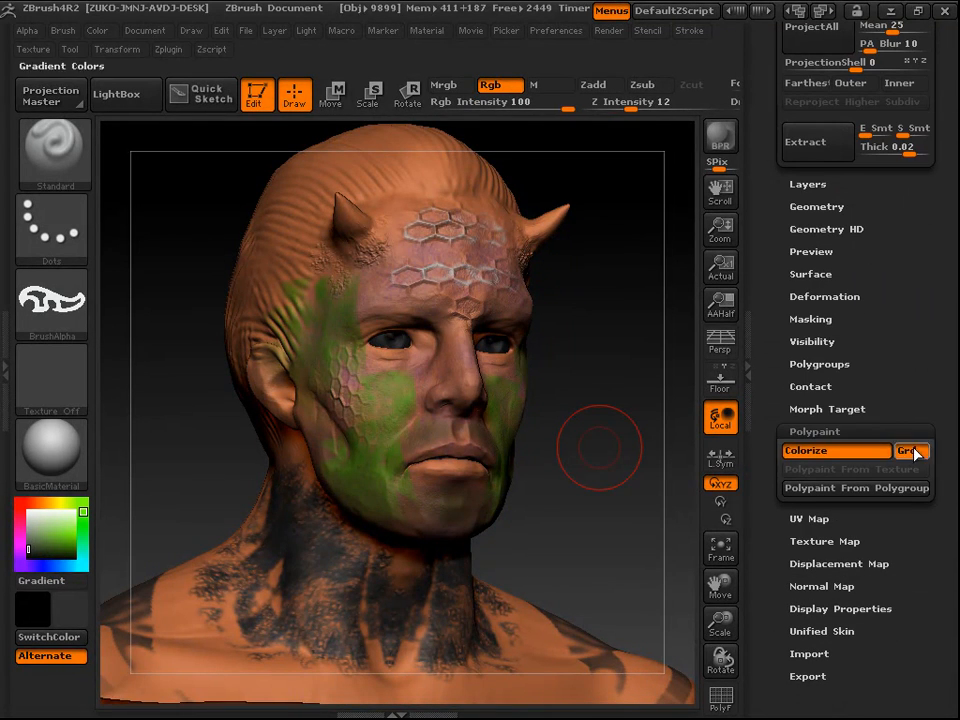
pyautogui.click(803, 451)
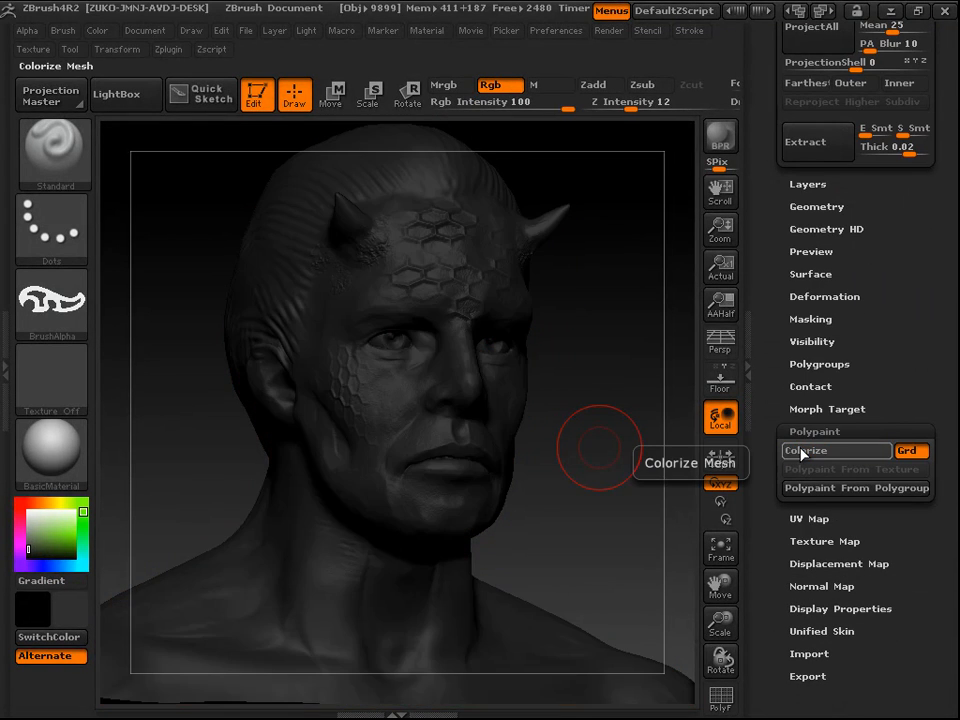
pyautogui.click(803, 451)
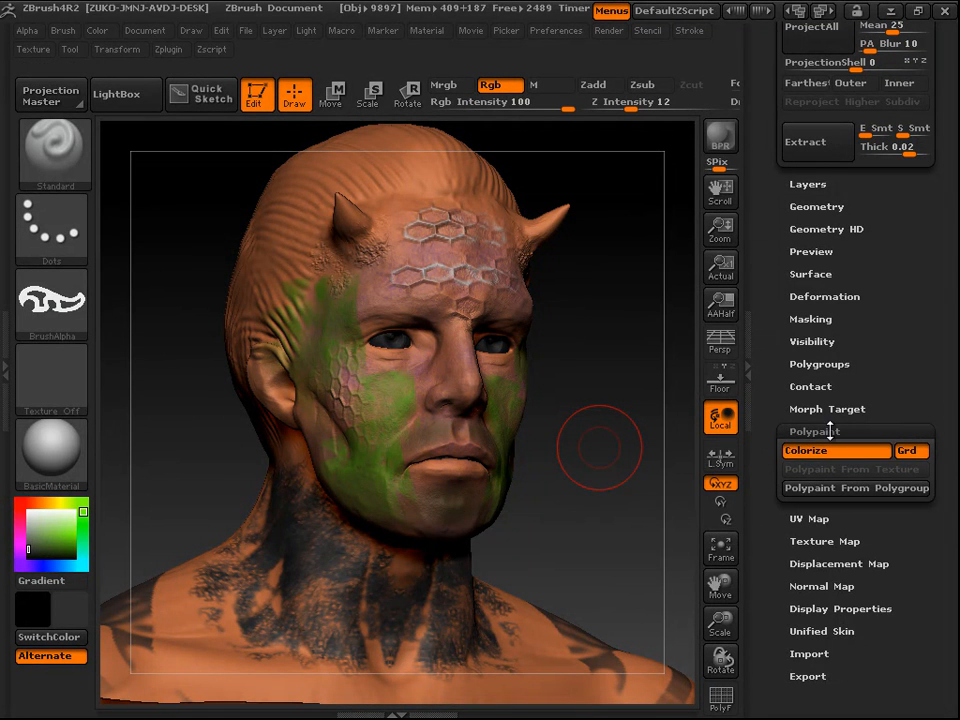
pyautogui.click(829, 431)
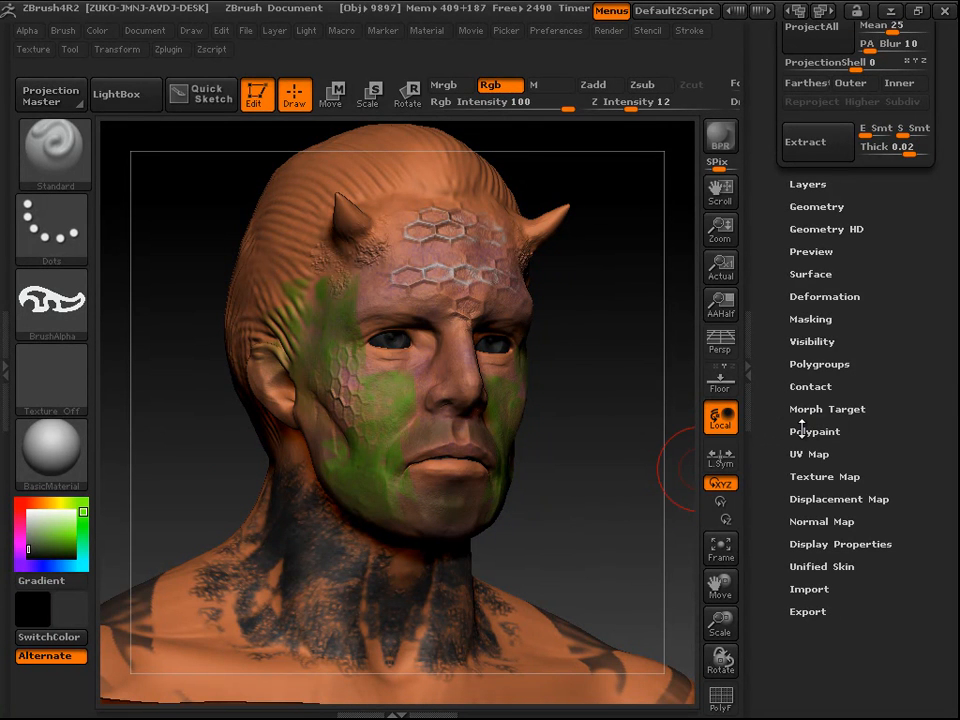
# Step: Examine the painted head, neck and shoulders from the front, three-quarter and side views
pyautogui.moveTo(583, 472); pyautogui.dragTo(632, 416)
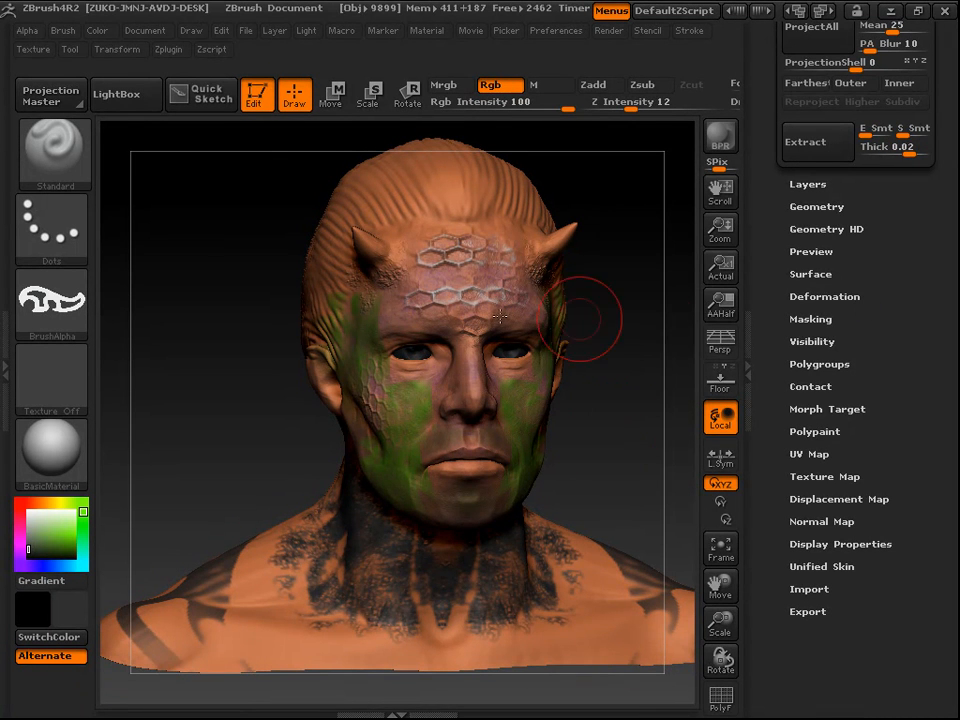
pyautogui.press('f')
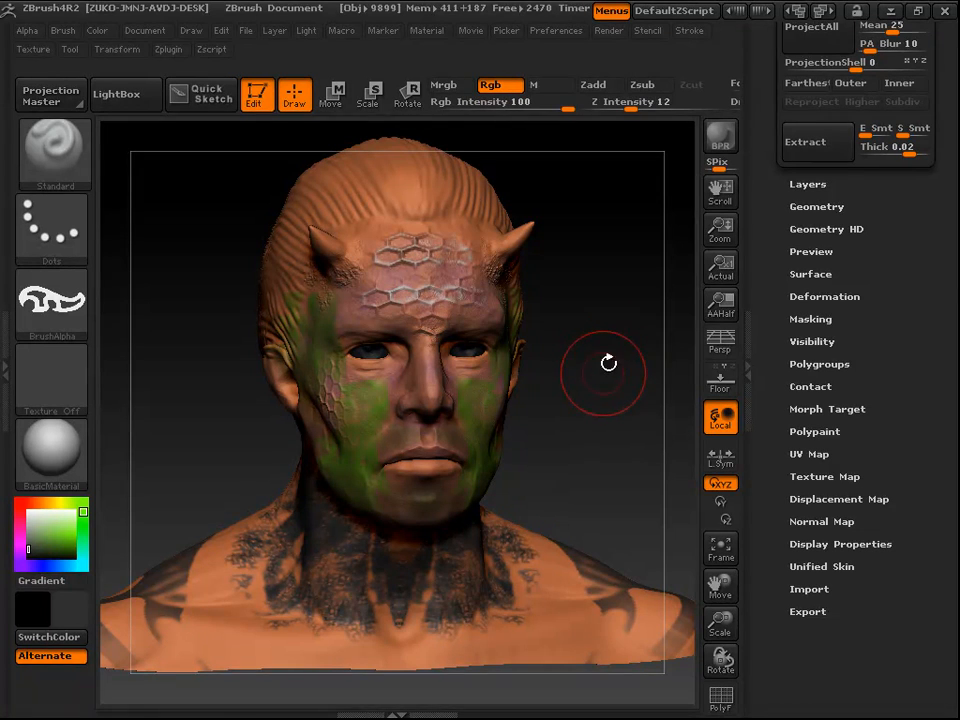
pyautogui.moveTo(600, 403); pyautogui.dragTo(647, 421)
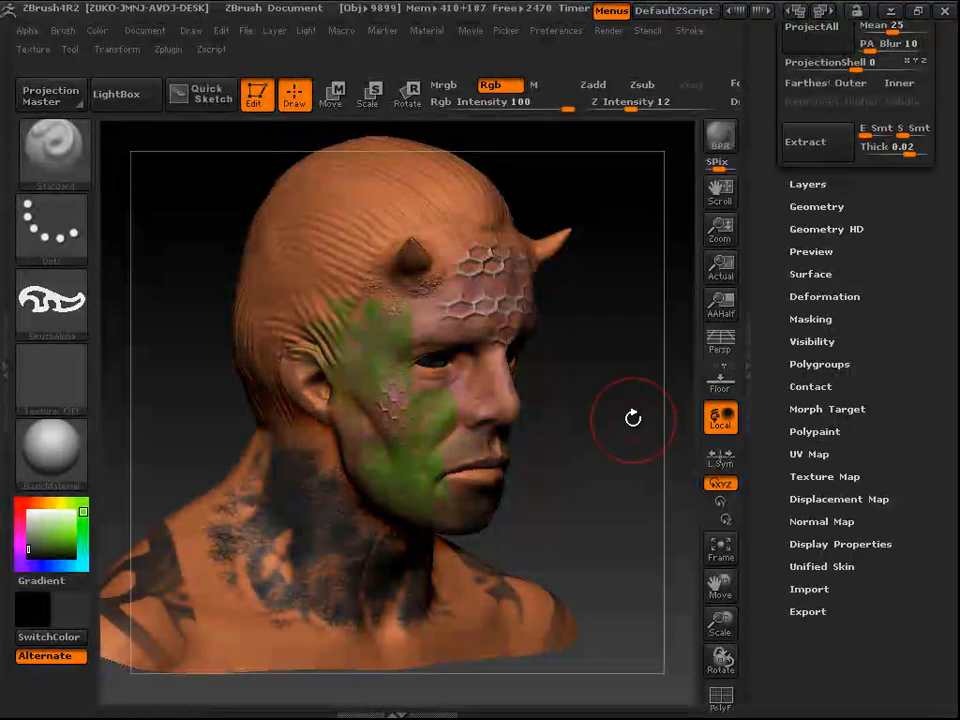
pyautogui.moveTo(601, 482); pyautogui.dragTo(559, 456)
pyautogui.moveTo(628, 433); pyautogui.dragTo(617, 366)
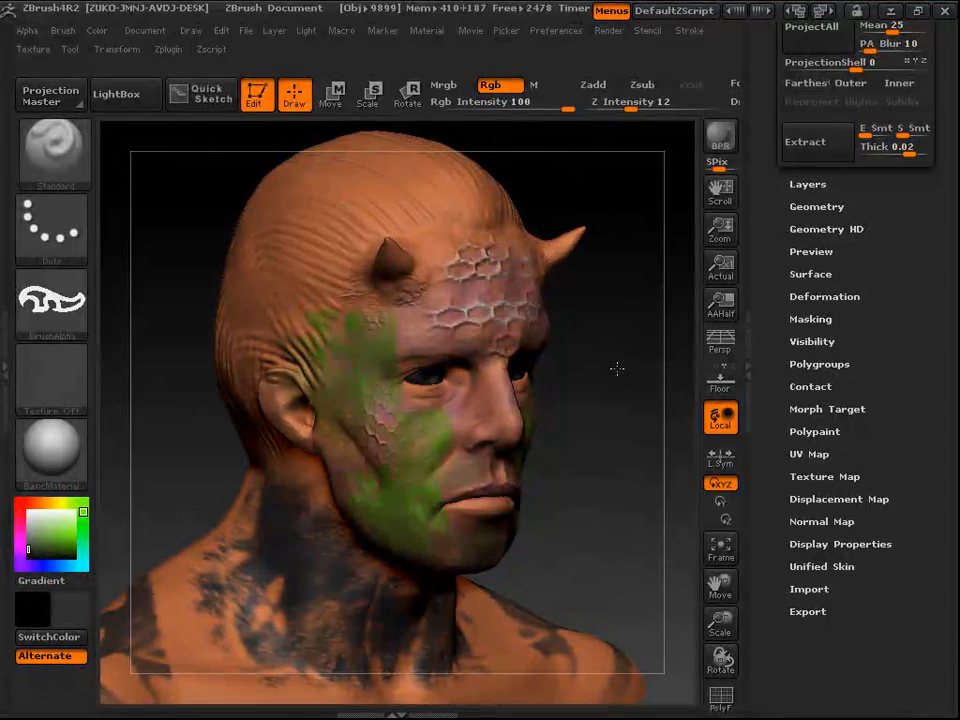
pyautogui.moveTo(617, 369); pyautogui.dragTo(684, 397)
pyautogui.moveTo(954, 443); pyautogui.dragTo(955, 519)
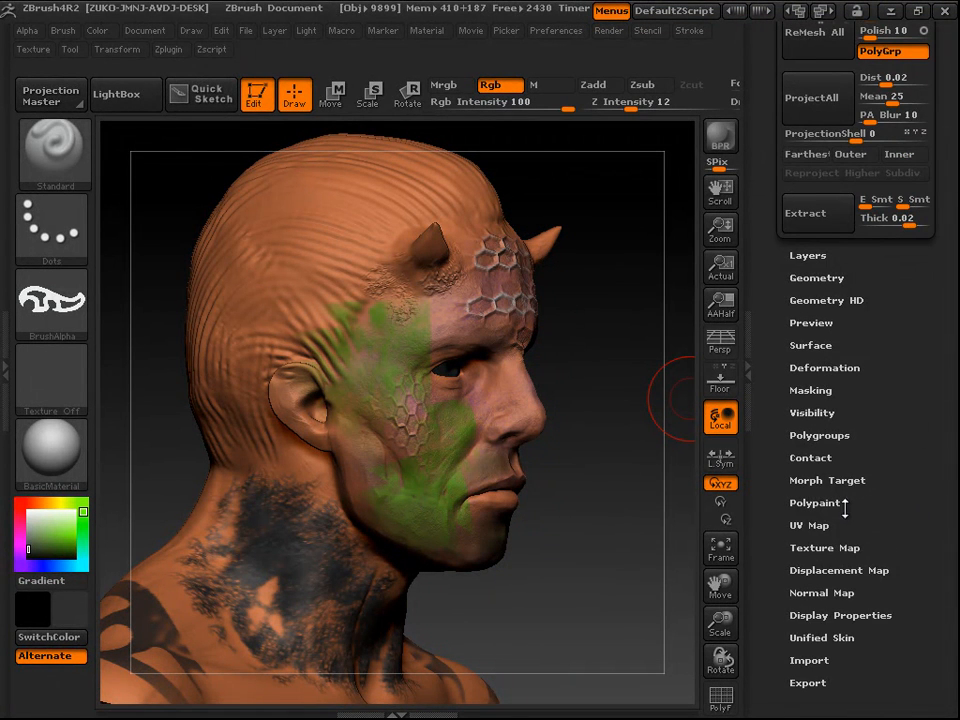
pyautogui.moveTo(922, 486); pyautogui.dragTo(922, 360)
pyautogui.keyDown('shift'); pyautogui.moveTo(660, 482); pyautogui.dragTo(606, 480); pyautogui.keyUp('shift')
pyautogui.moveTo(638, 414)
pyautogui.mouseDown()
pyautogui.moveTo(649, 407)
pyautogui.moveTo(600, 386)
pyautogui.moveTo(593, 371)
pyautogui.moveTo(585, 396)
pyautogui.moveTo(589, 386)
pyautogui.moveTo(608, 439)
pyautogui.moveTo(626, 414)
pyautogui.mouseUp()
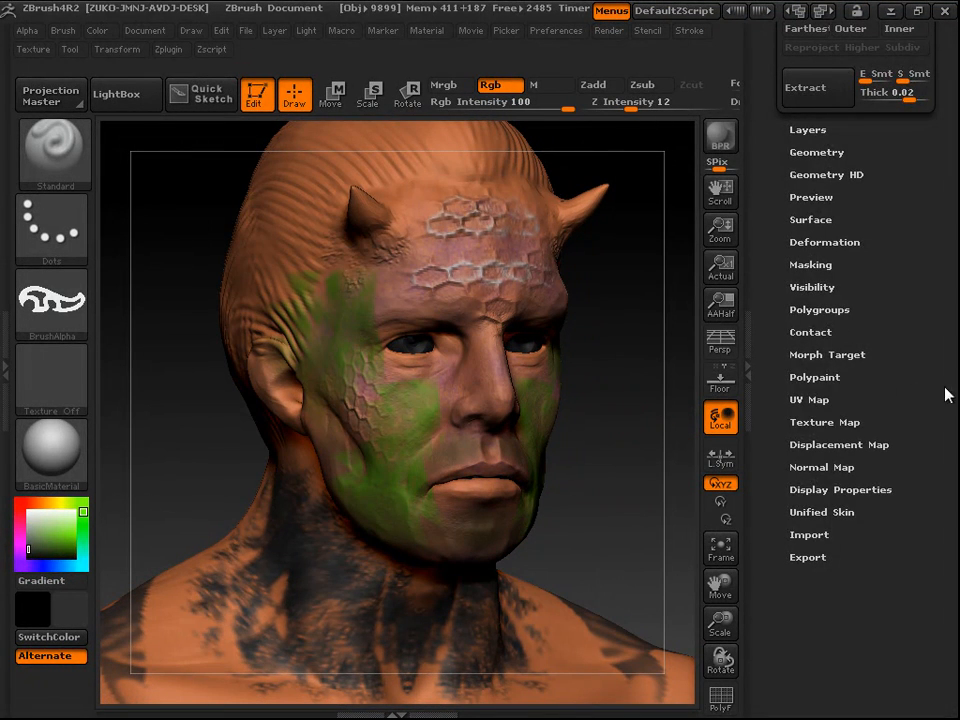
# Step: Open the UV Map settings and review the UV Map Size options for the head
pyautogui.scroll(1, 910, 398)
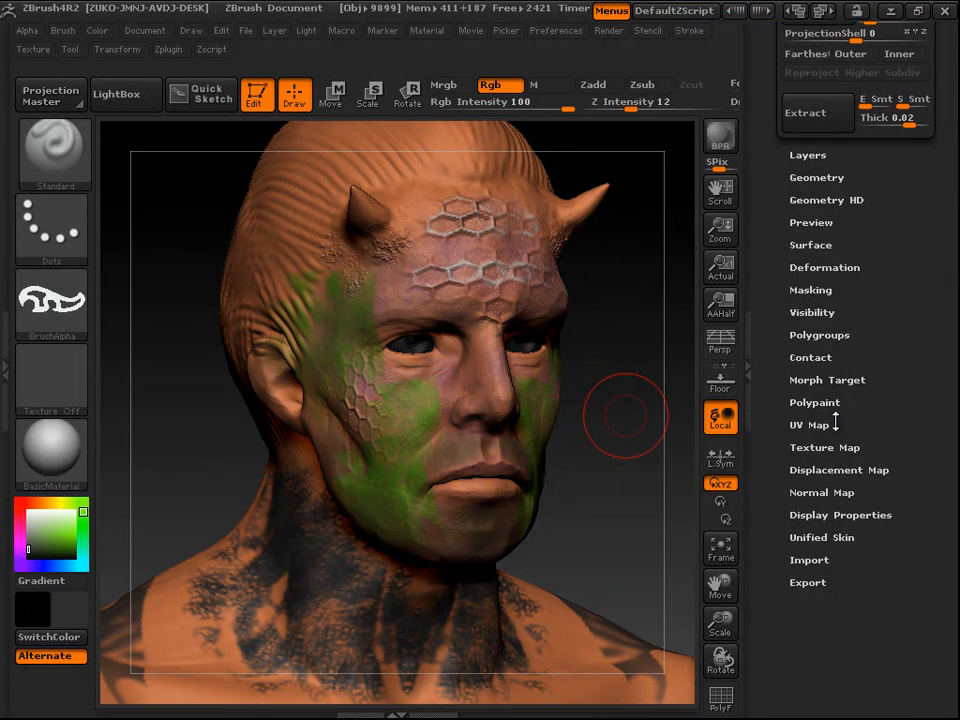
pyautogui.click(812, 424)
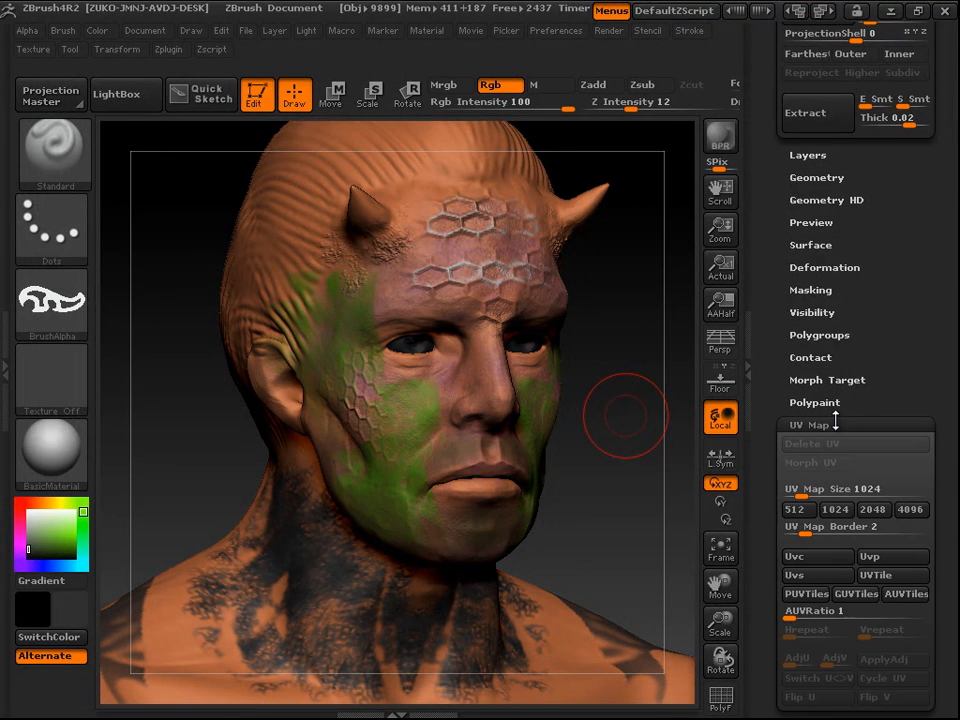
pyautogui.moveTo(957, 463); pyautogui.dragTo(957, 302)
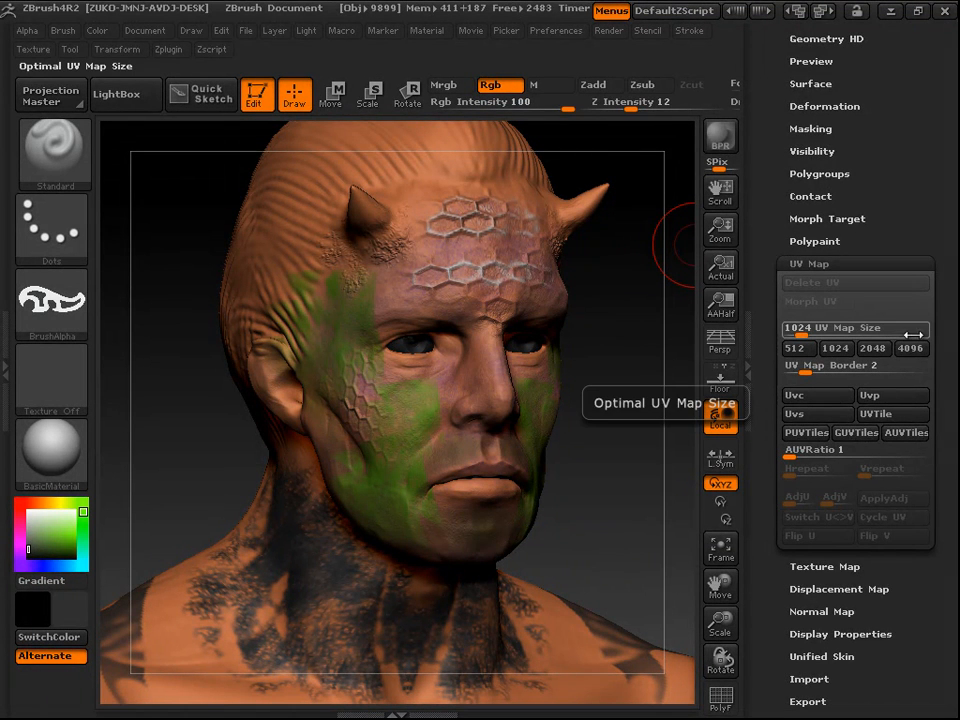
pyautogui.moveTo(956, 380); pyautogui.dragTo(953, 365)
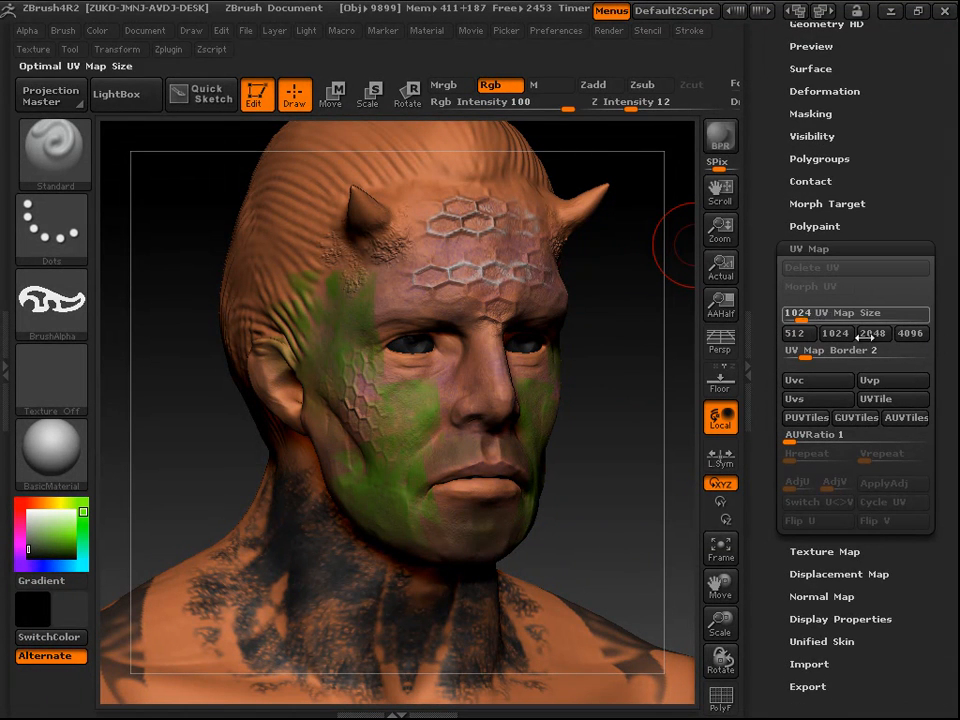
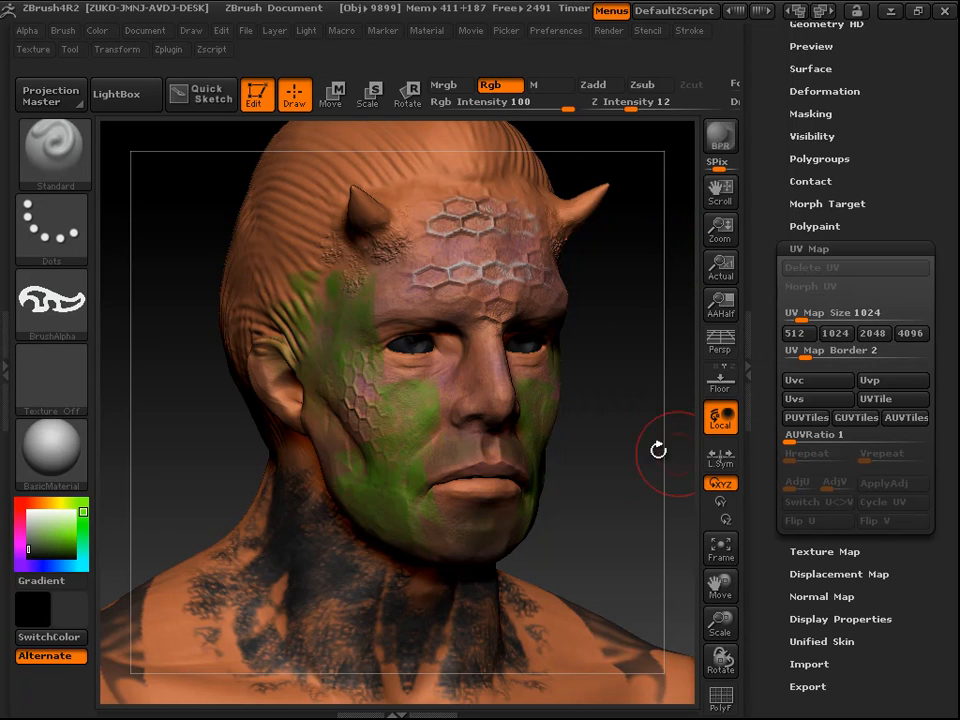
pyautogui.moveTo(621, 458); pyautogui.dragTo(643, 399)
pyautogui.moveTo(642, 302); pyautogui.dragTo(630, 399)
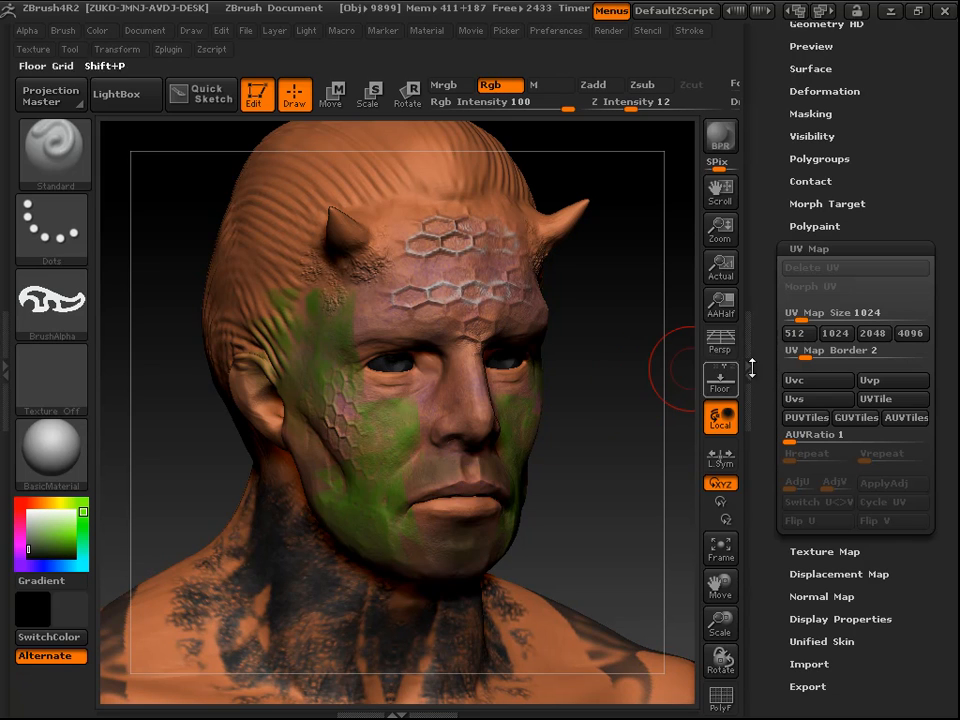
pyautogui.moveTo(956, 352); pyautogui.dragTo(957, 283)
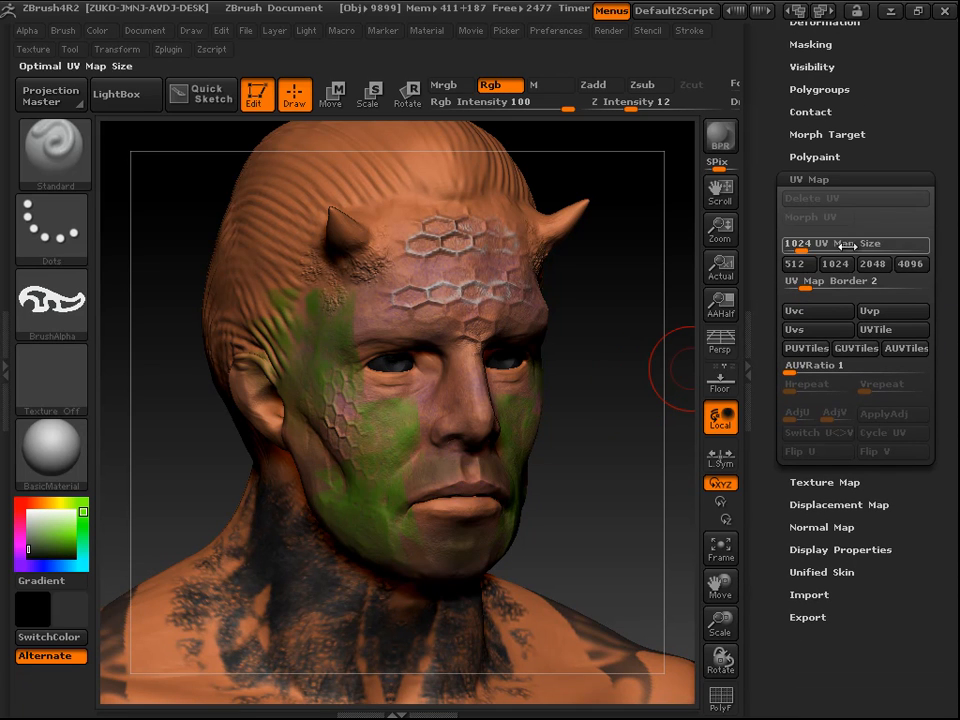
# Step: Set the UV Map Size of the head to 2048
pyautogui.click(872, 264)
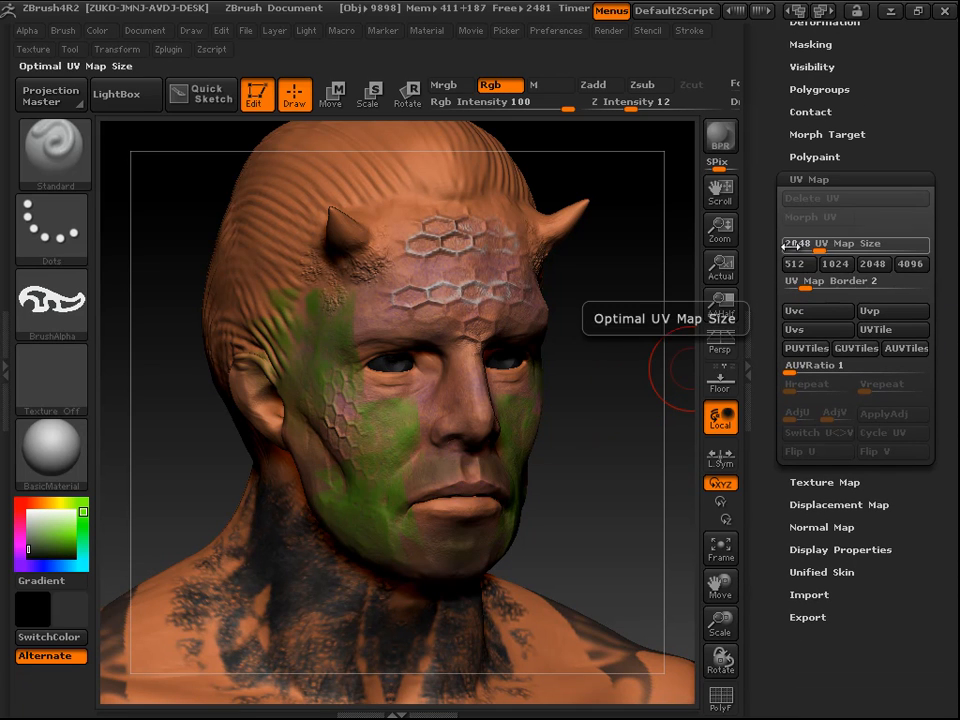
pyautogui.moveTo(956, 347); pyautogui.dragTo(952, 326)
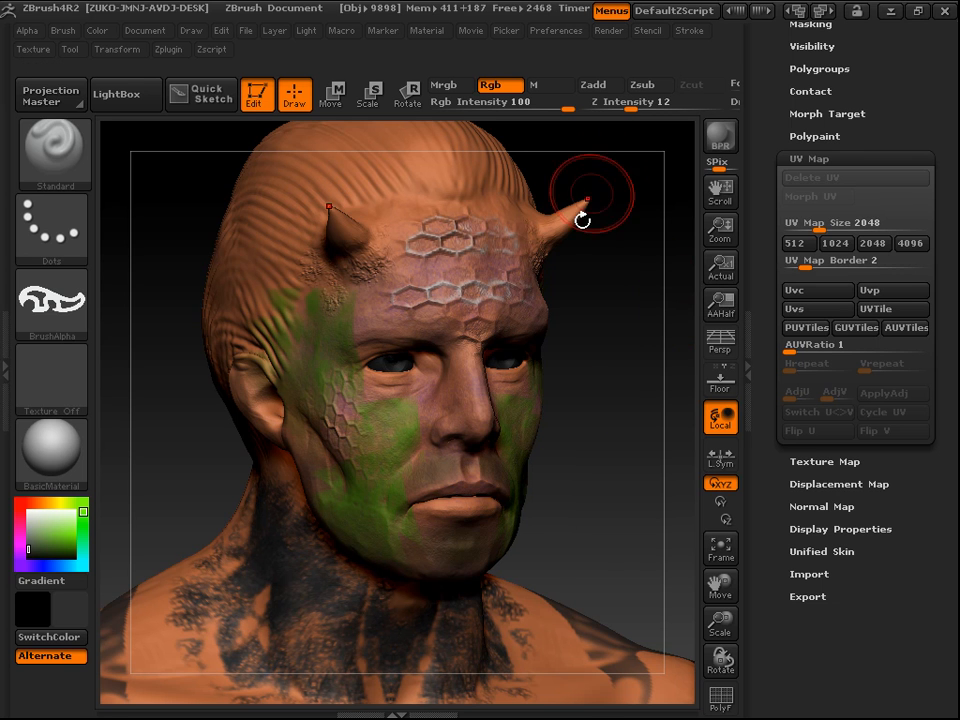
# Step: Review the UV mapping options, including Adaptive UVTiles, and examine the painted head from the front and three-quarter views
pyautogui.moveTo(604, 424); pyautogui.dragTo(696, 408)
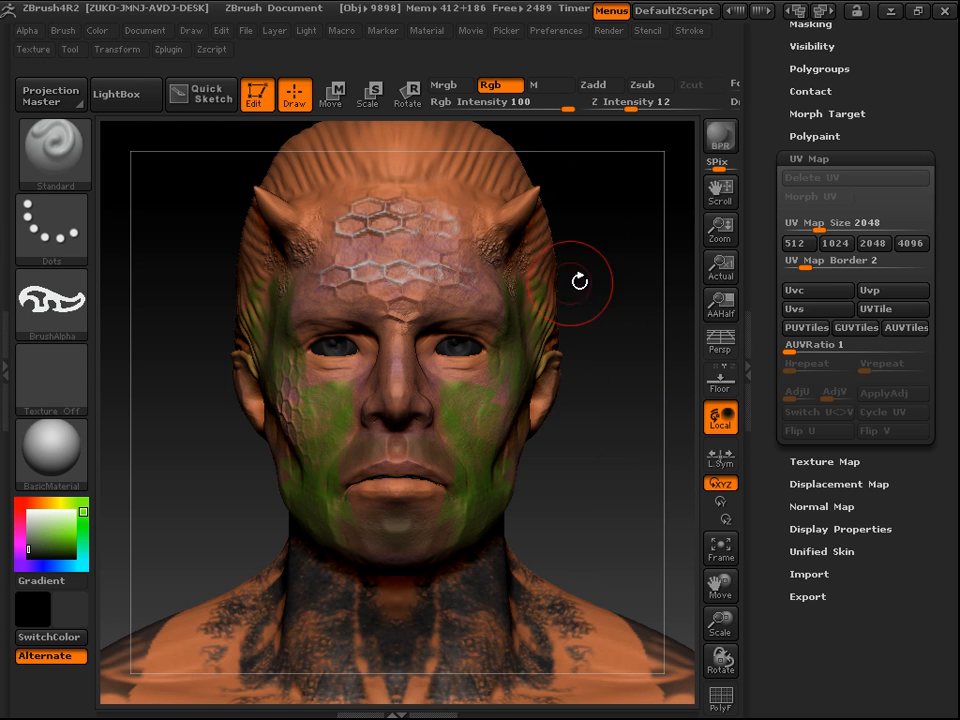
pyautogui.moveTo(643, 289); pyautogui.dragTo(621, 280)
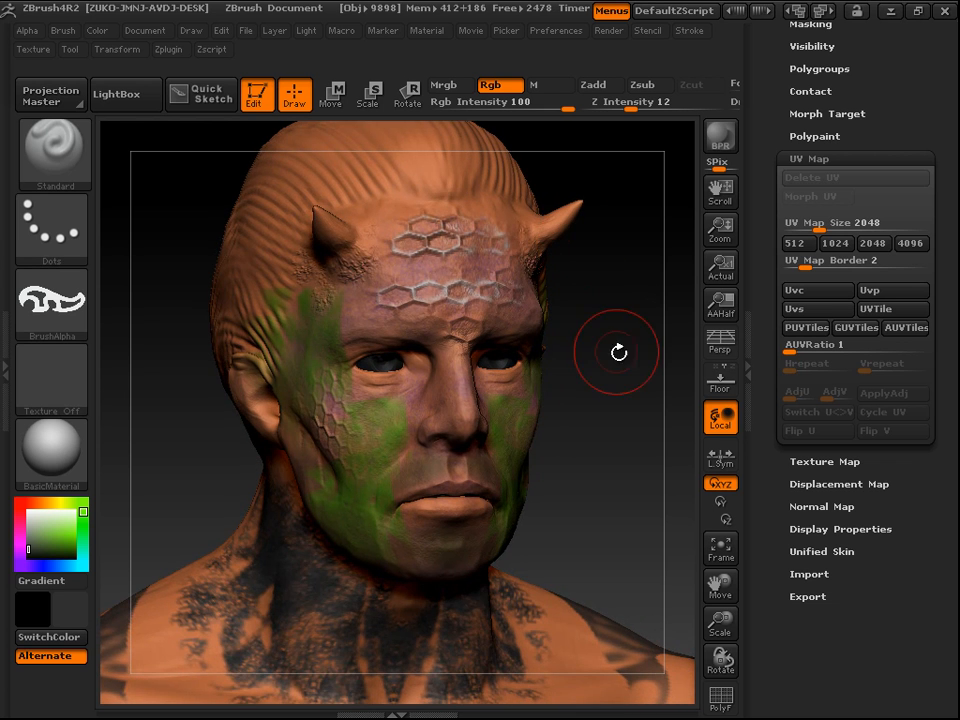
pyautogui.moveTo(609, 362)
pyautogui.keyDown('alt'); pyautogui.mouseDown()
pyautogui.moveTo(598, 341)
pyautogui.moveTo(615, 358)
pyautogui.moveTo(611, 351)
pyautogui.moveTo(658, 349)
pyautogui.moveTo(540, 336)
pyautogui.moveTo(609, 317)
pyautogui.moveTo(647, 328)
pyautogui.moveTo(668, 322)
pyautogui.mouseUp(); pyautogui.keyUp('alt')
pyautogui.scroll(1, 957, 410)
pyautogui.moveTo(957, 413); pyautogui.dragTo(957, 426)
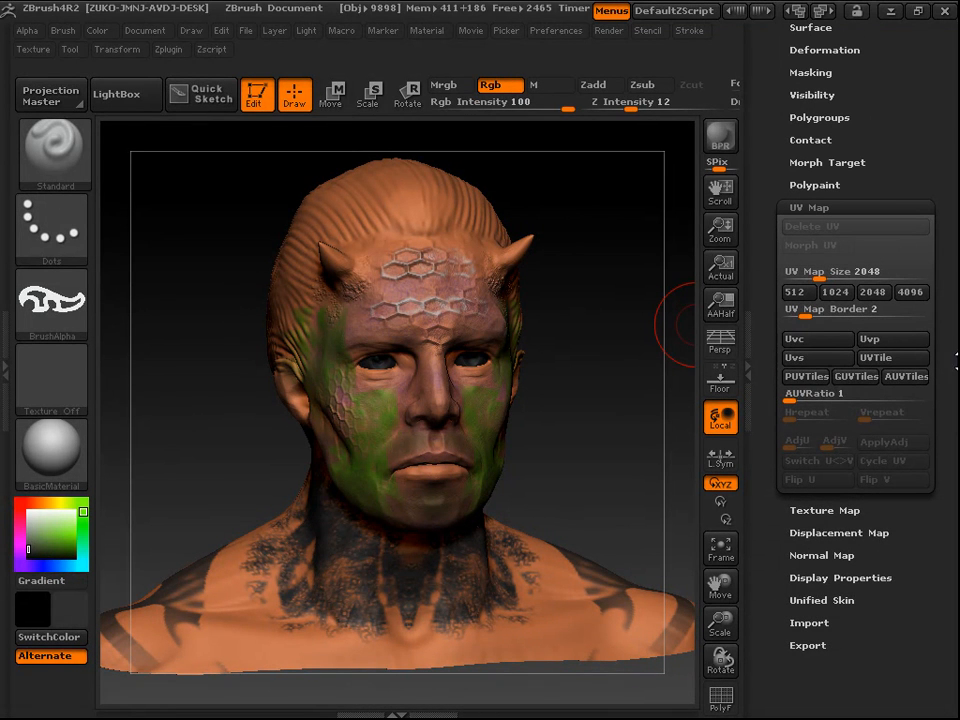
pyautogui.click(889, 380)
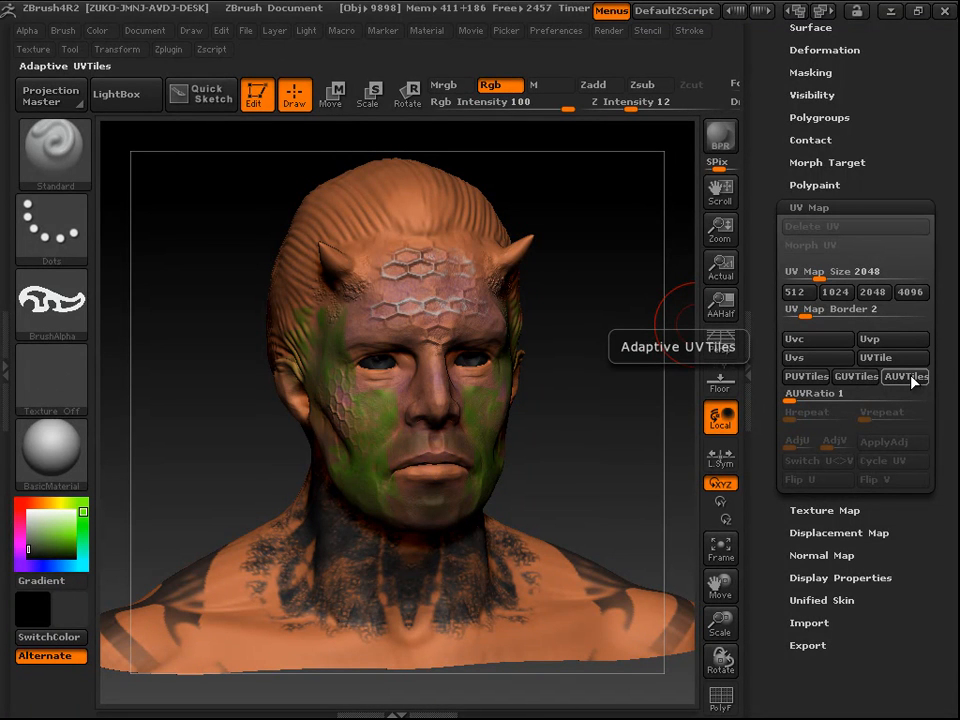
pyautogui.moveTo(640, 352); pyautogui.dragTo(572, 401)
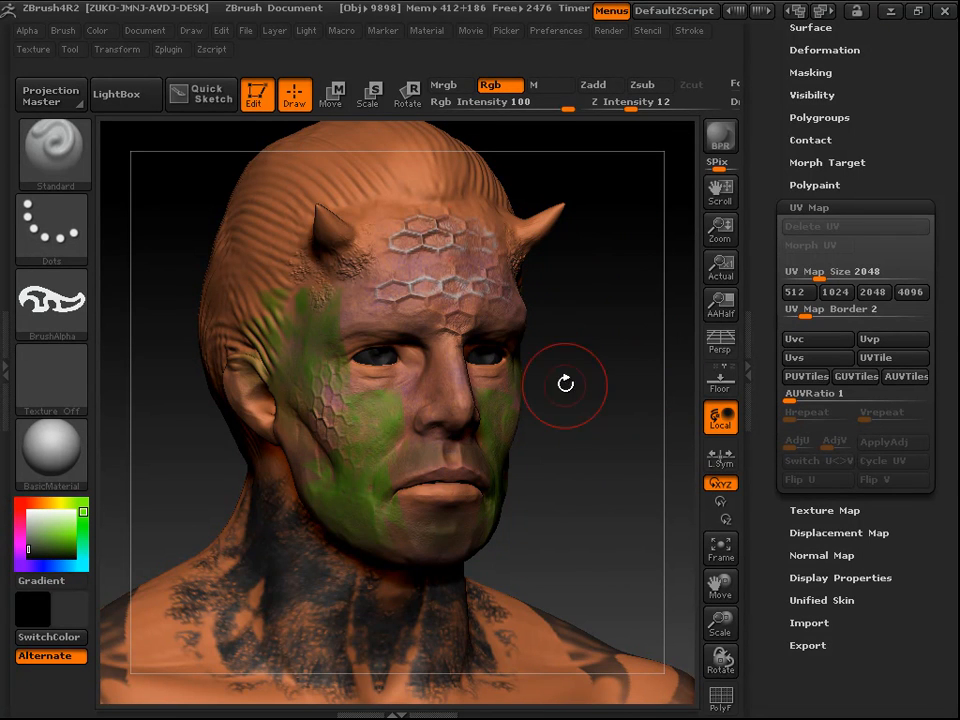
pyautogui.moveTo(549, 364)
pyautogui.mouseDown()
pyautogui.moveTo(619, 349)
pyautogui.moveTo(633, 425)
pyautogui.moveTo(594, 376)
pyautogui.mouseUp()
pyautogui.moveTo(587, 328)
pyautogui.mouseDown()
pyautogui.moveTo(628, 431)
pyautogui.moveTo(616, 411)
pyautogui.mouseUp()
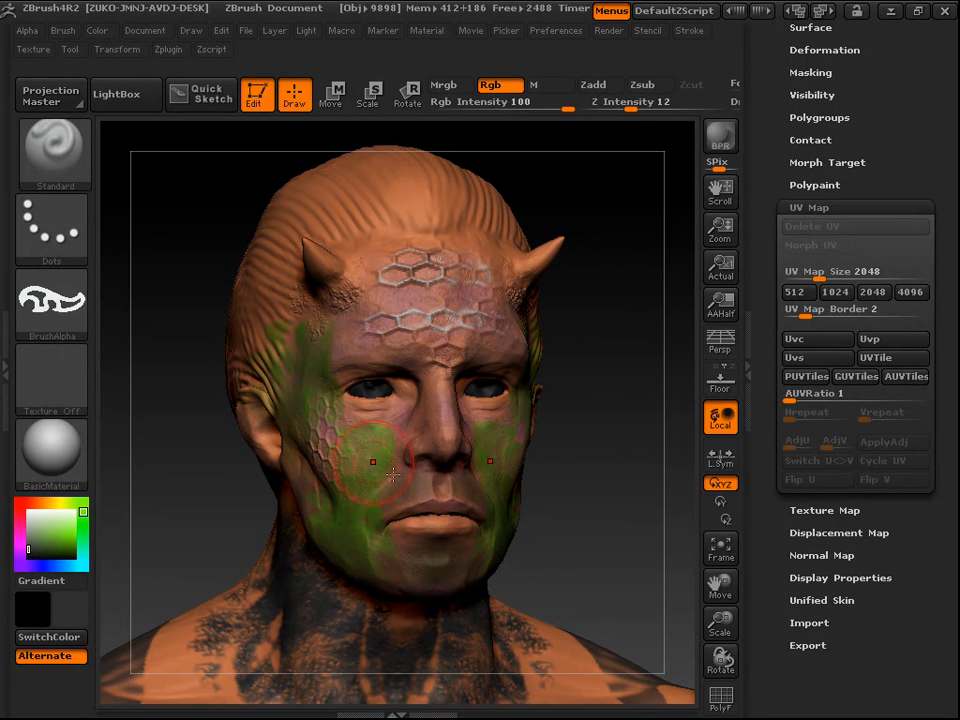
pyautogui.moveTo(621, 493); pyautogui.dragTo(628, 491)
pyautogui.moveTo(619, 430)
pyautogui.mouseDown()
pyautogui.moveTo(605, 388)
pyautogui.moveTo(596, 450)
pyautogui.mouseUp()
pyautogui.moveTo(583, 497)
pyautogui.keyDown('alt'); pyautogui.mouseDown()
pyautogui.moveTo(596, 417)
pyautogui.moveTo(593, 451)
pyautogui.moveTo(602, 454)
pyautogui.mouseUp(); pyautogui.keyUp('alt')
pyautogui.keyDown('alt'); pyautogui.moveTo(590, 361); pyautogui.dragTo(608, 343); pyautogui.keyUp('alt')
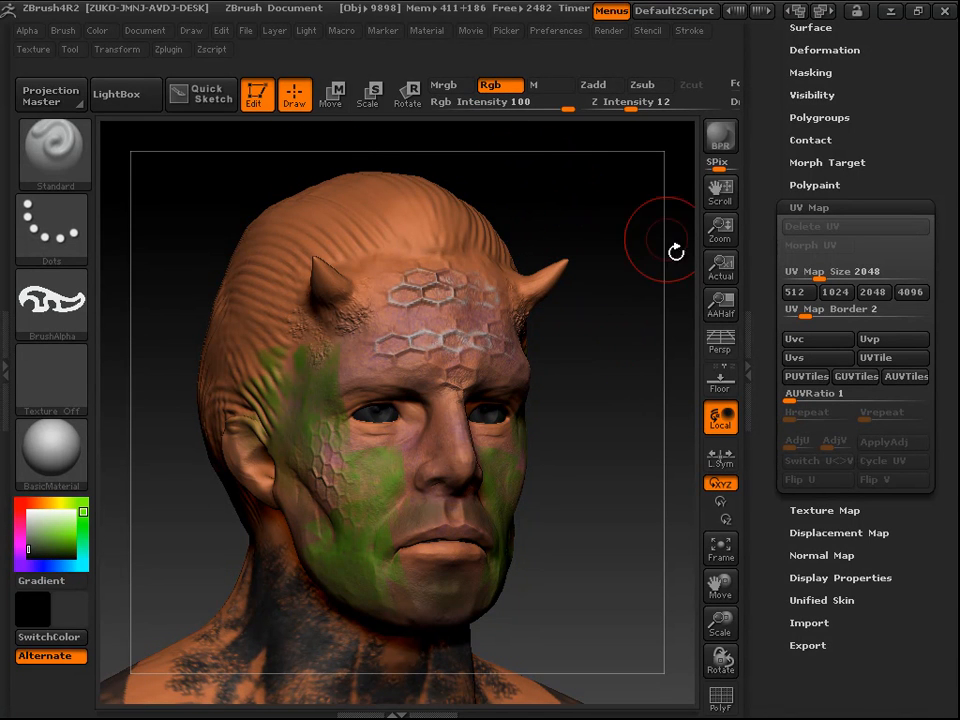
pyautogui.moveTo(621, 346)
pyautogui.mouseDown()
pyautogui.moveTo(591, 343)
pyautogui.moveTo(631, 342)
pyautogui.mouseUp()
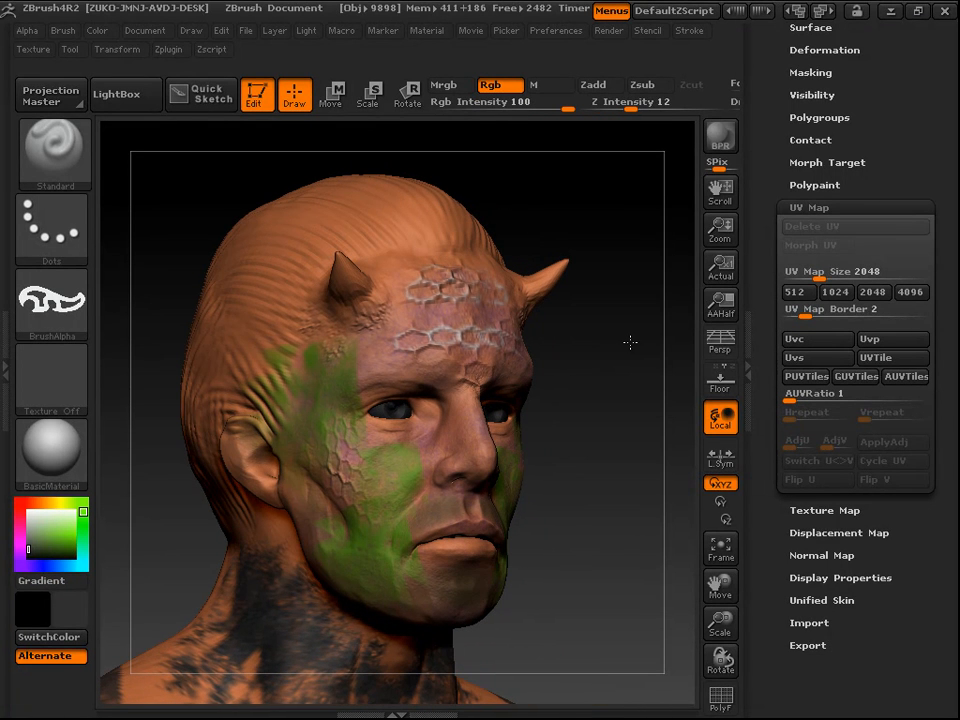
pyautogui.moveTo(604, 409); pyautogui.dragTo(619, 388)
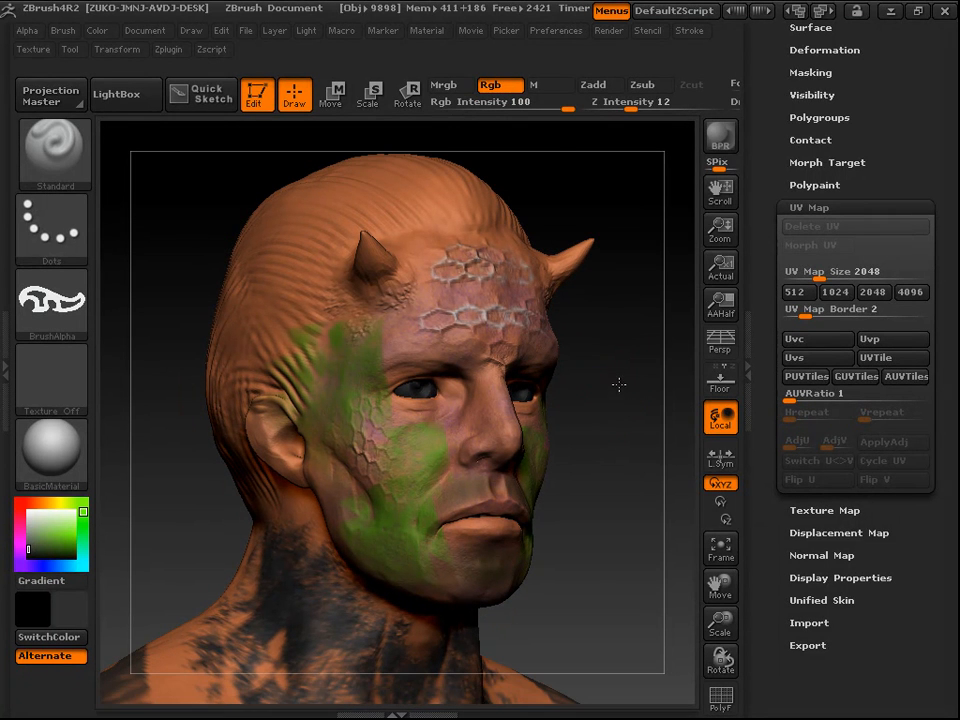
# Step: Try to unwrap the head with UV Master at its current high subdivision level
pyautogui.click(173, 51)
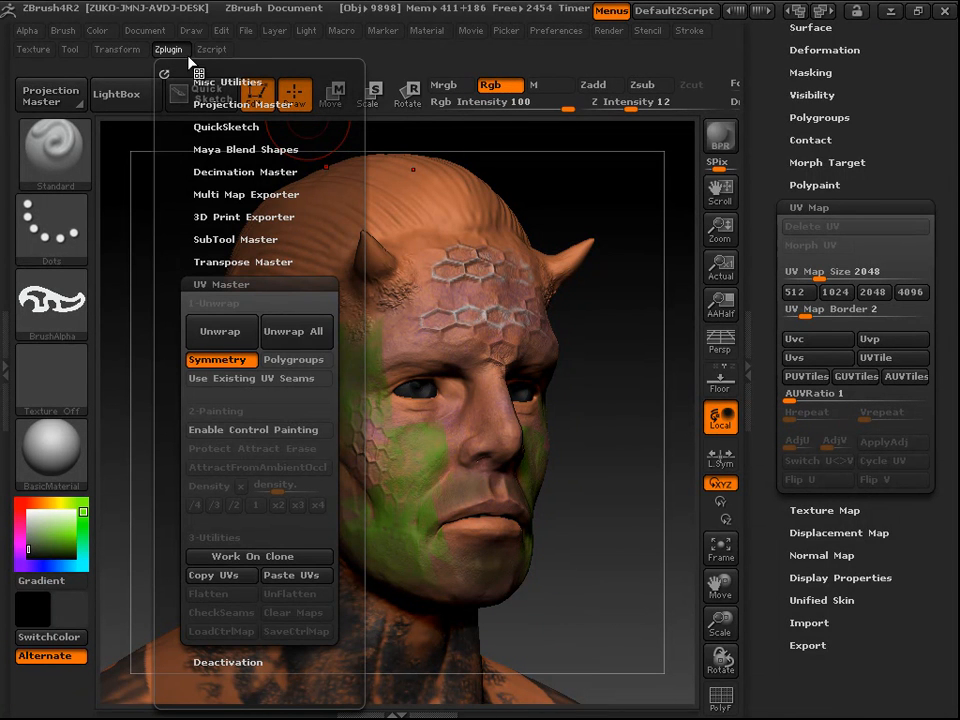
pyautogui.click(292, 282)
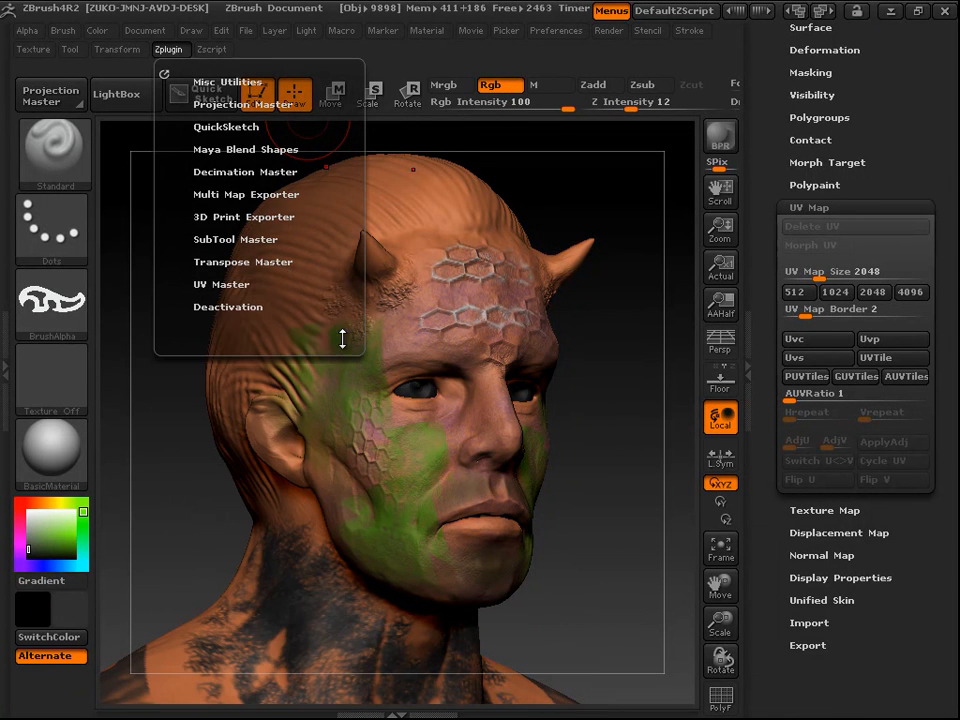
pyautogui.click(168, 49)
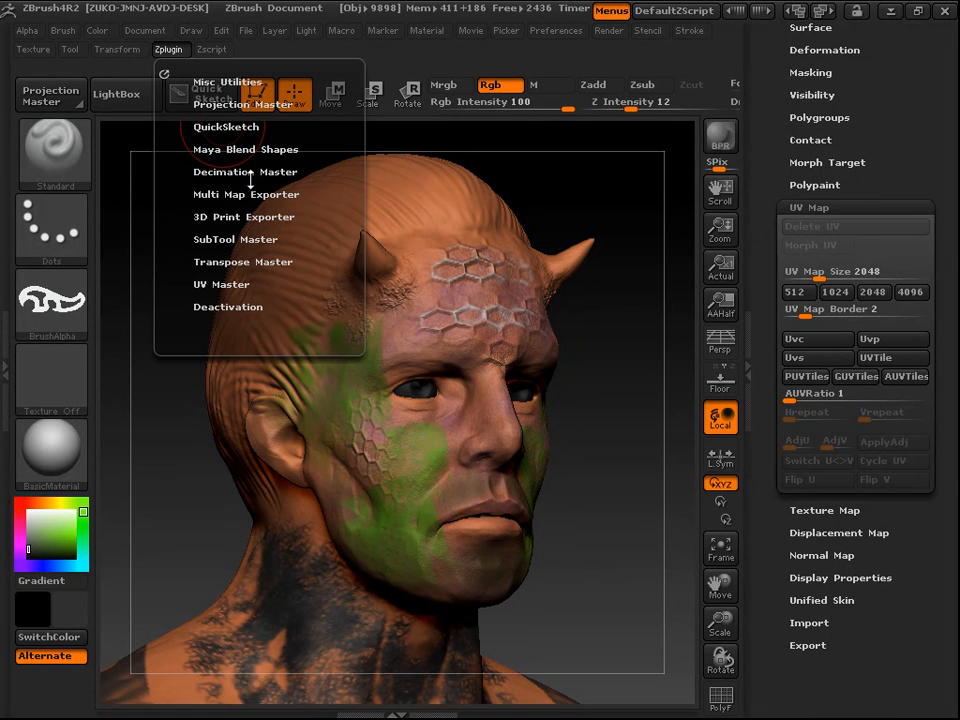
pyautogui.click(248, 283)
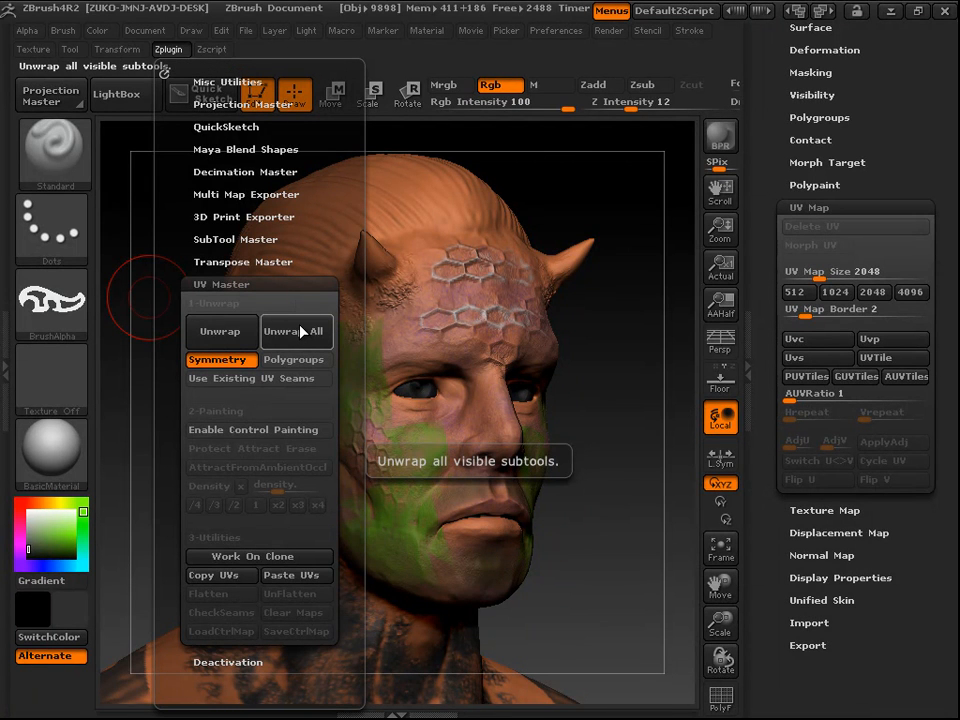
pyautogui.click(244, 335)
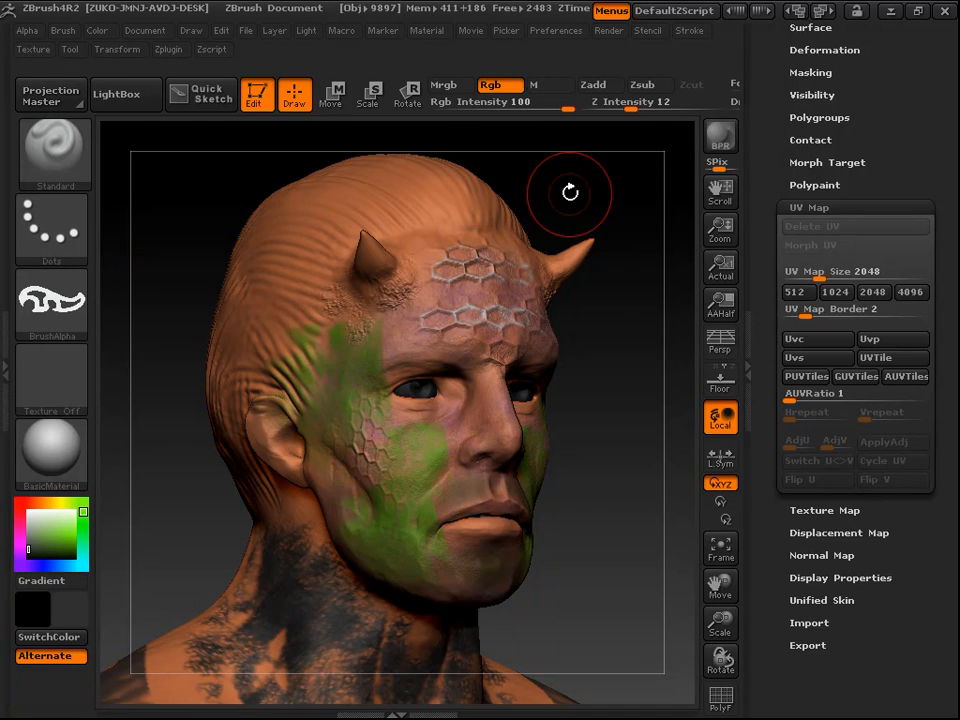
# Step: Lower the DemoHead_3 subtool to subdivision level 1 in its Geometry settings and check its polygon count
pyautogui.moveTo(621, 396); pyautogui.dragTo(622, 388)
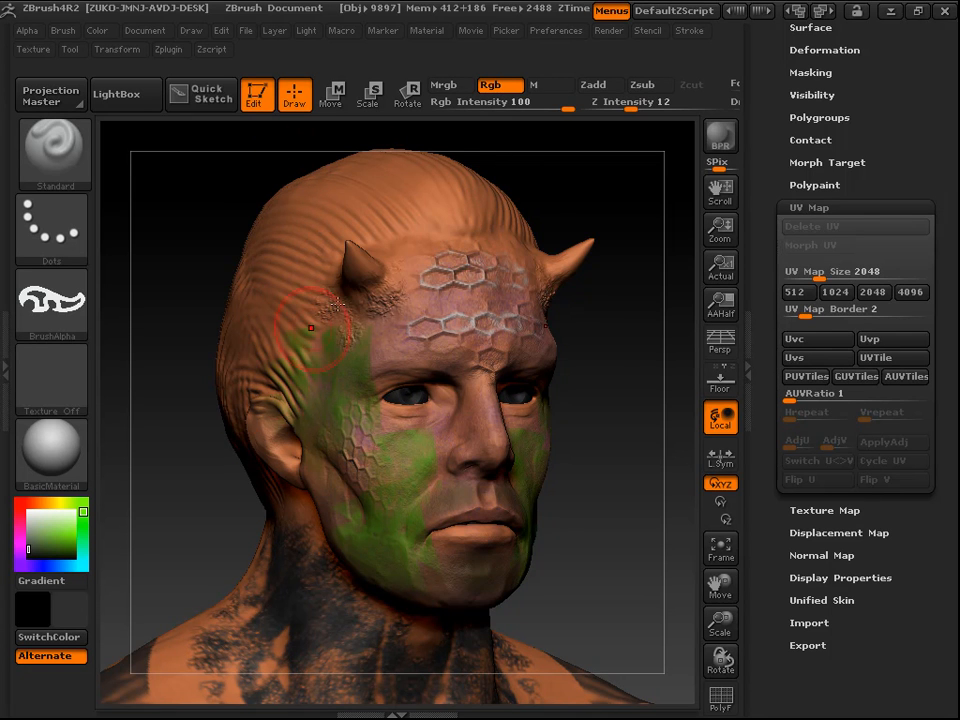
pyautogui.keyDown('alt'); pyautogui.moveTo(630, 342); pyautogui.dragTo(620, 373); pyautogui.keyUp('alt')
pyautogui.moveTo(950, 245); pyautogui.dragTo(957, 341)
pyautogui.moveTo(956, 235); pyautogui.dragTo(883, 383)
pyautogui.click(879, 444)
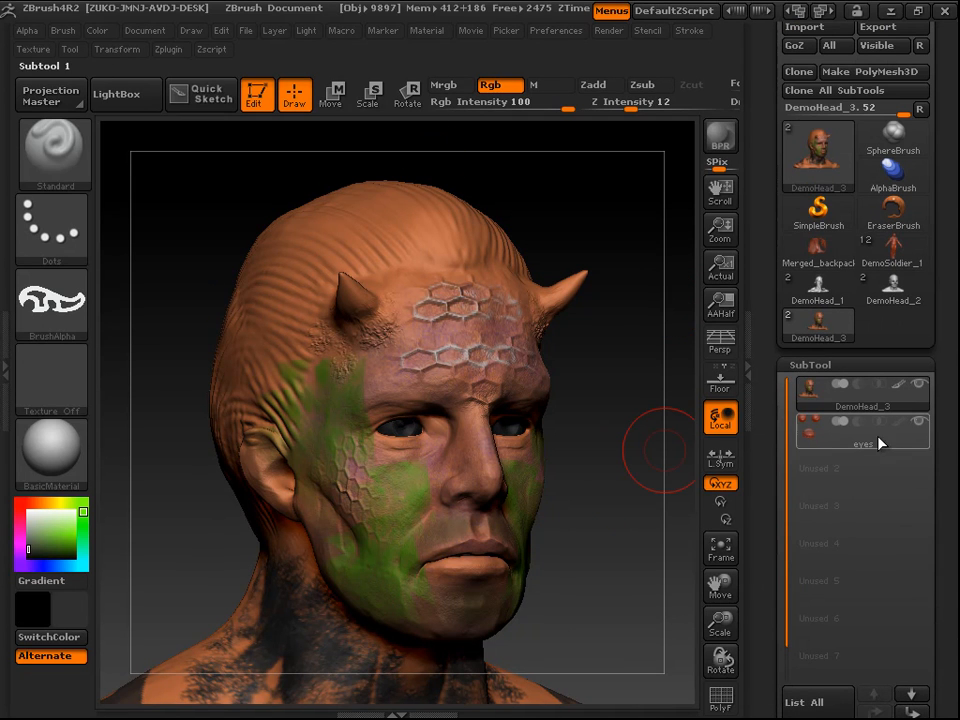
pyautogui.moveTo(955, 516); pyautogui.dragTo(955, 287)
pyautogui.click(836, 277)
pyautogui.moveTo(955, 360); pyautogui.dragTo(955, 297)
pyautogui.click(880, 145)
pyautogui.click(792, 142)
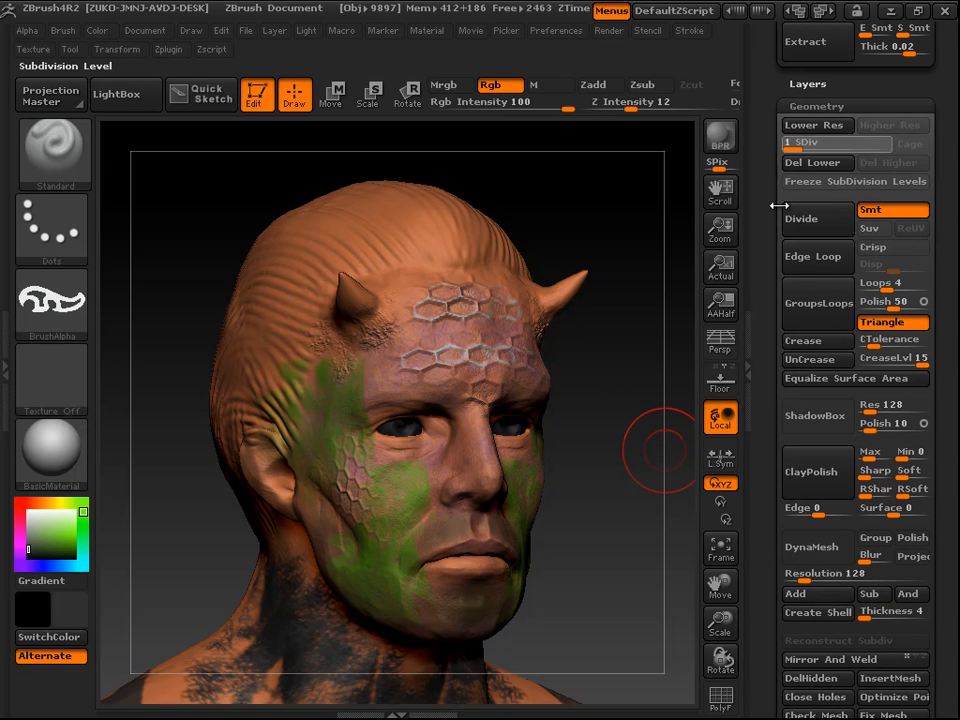
pyautogui.moveTo(647, 406)
pyautogui.mouseDown()
pyautogui.moveTo(627, 399)
pyautogui.moveTo(638, 402)
pyautogui.mouseUp()
pyautogui.moveTo(956, 245); pyautogui.dragTo(956, 441)
pyautogui.click(812, 230)
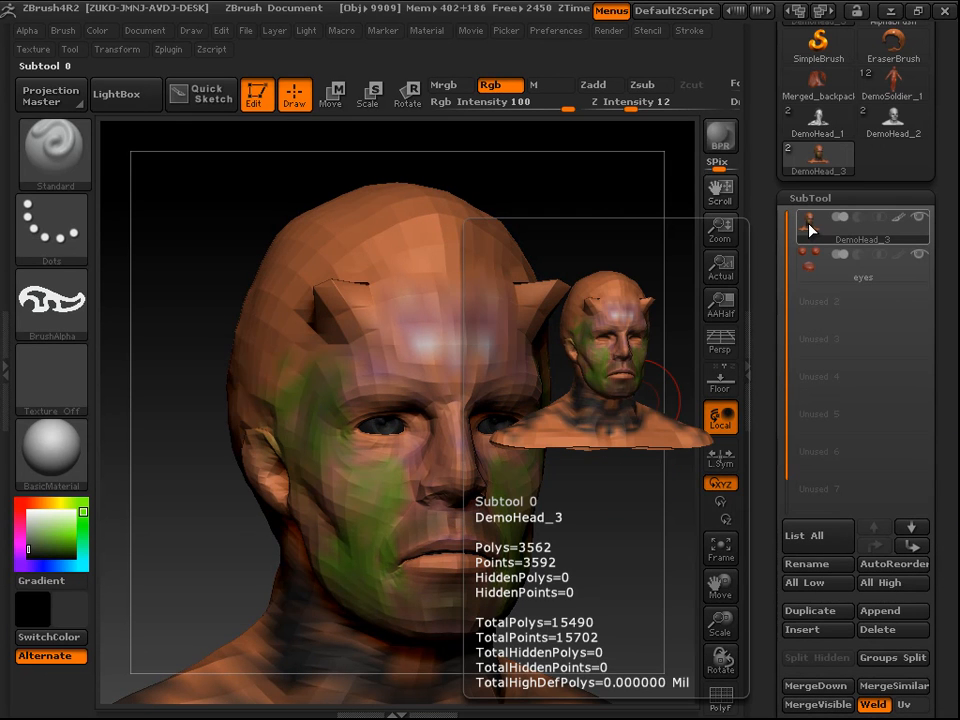
# Step: Unwrap the low-resolution head with UV Master, keeping Symmetry on
pyautogui.moveTo(953, 445); pyautogui.dragTo(953, 385)
pyautogui.moveTo(957, 437); pyautogui.dragTo(956, 290)
pyautogui.moveTo(953, 375); pyautogui.dragTo(956, 246)
pyautogui.moveTo(956, 313); pyautogui.dragTo(940, 163)
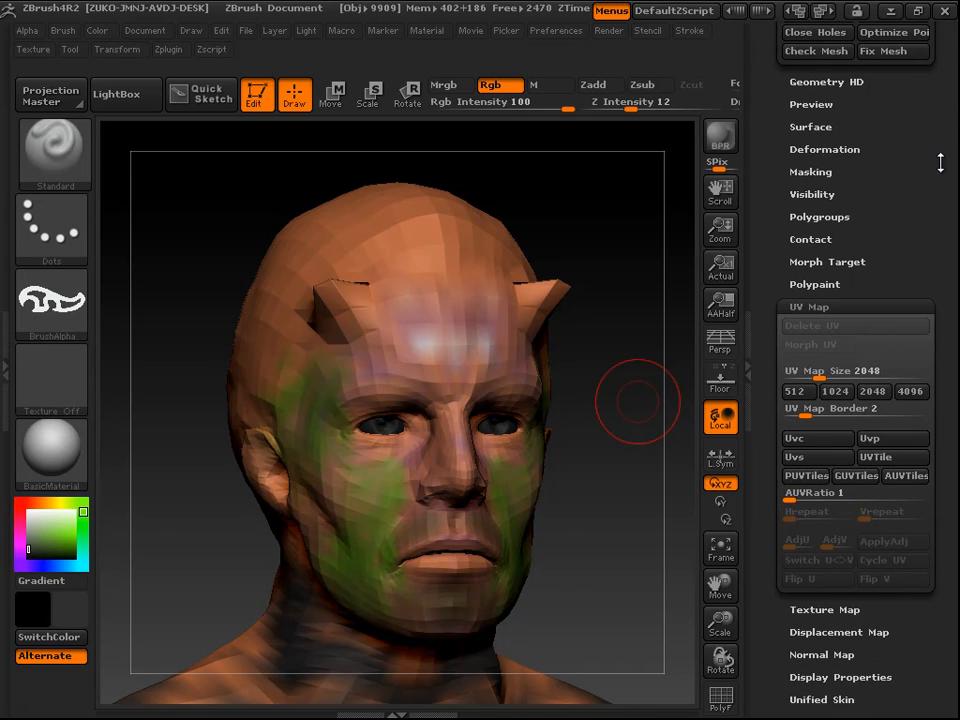
pyautogui.click(169, 50)
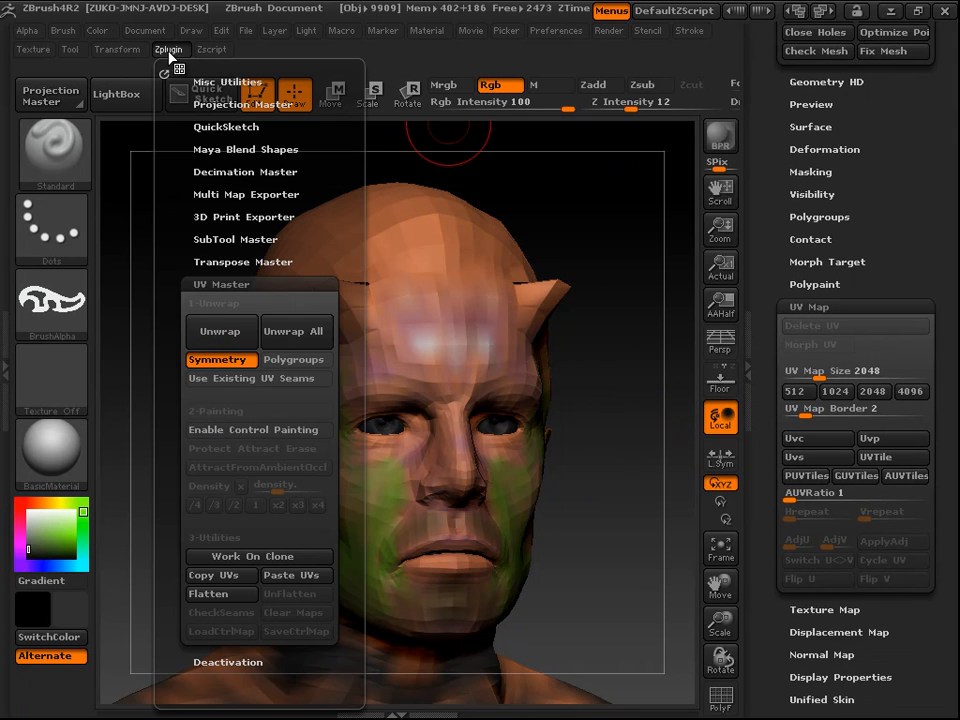
pyautogui.click(229, 335)
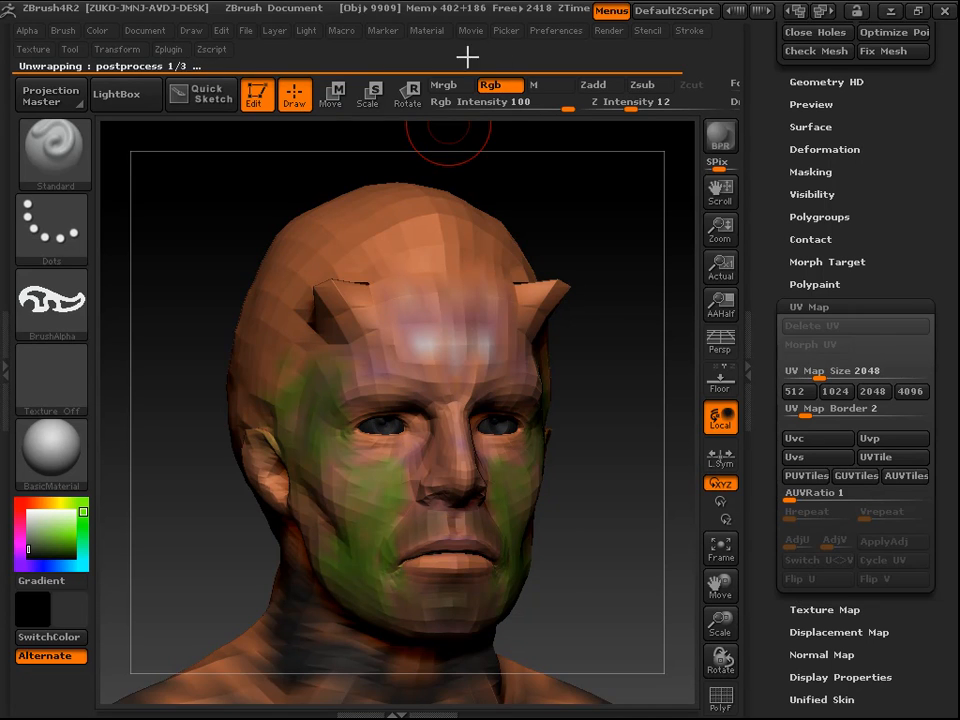
# Step: Look over the unwrapped low-resolution bust and raise its subdivision level to 5
pyautogui.moveTo(639, 465); pyautogui.dragTo(639, 428)
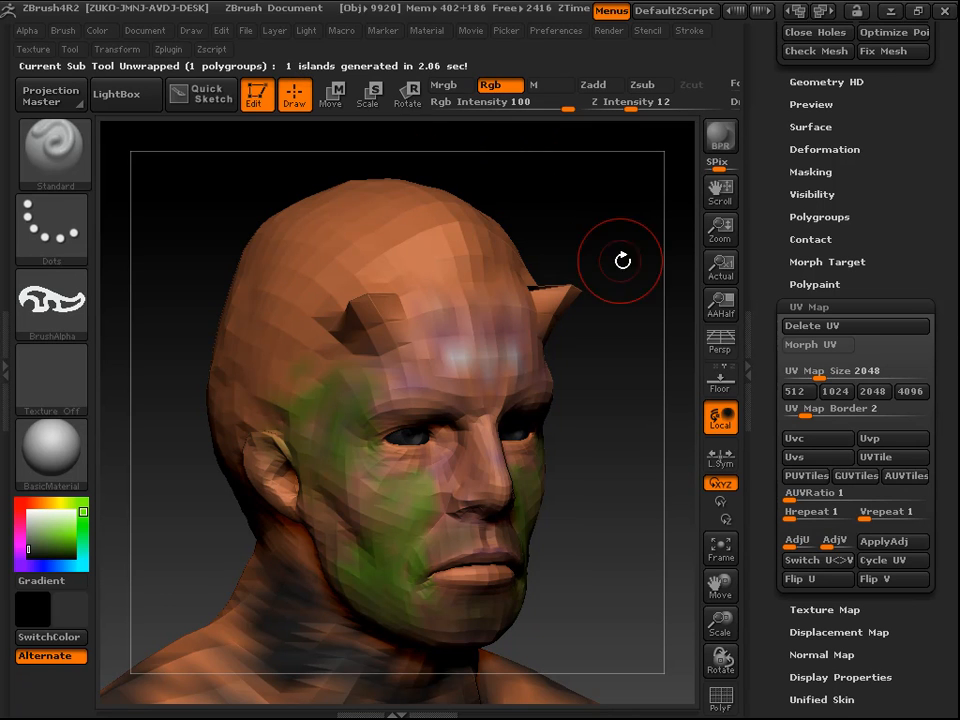
pyautogui.moveTo(619, 229); pyautogui.dragTo(565, 220)
pyautogui.moveTo(628, 444); pyautogui.dragTo(354, 116)
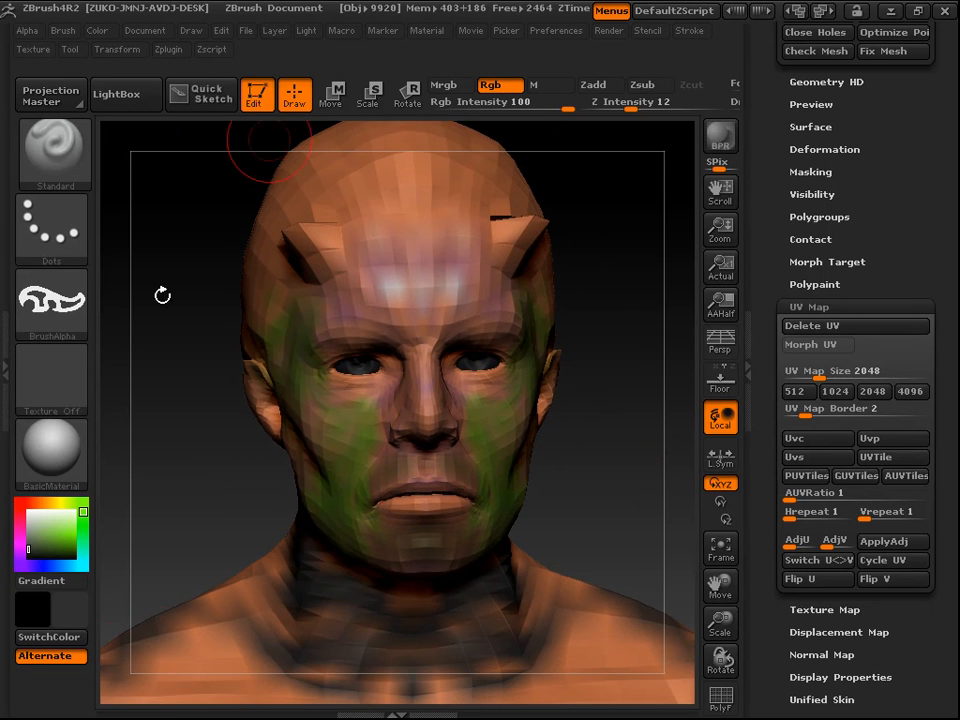
pyautogui.moveTo(673, 469); pyautogui.dragTo(577, 289)
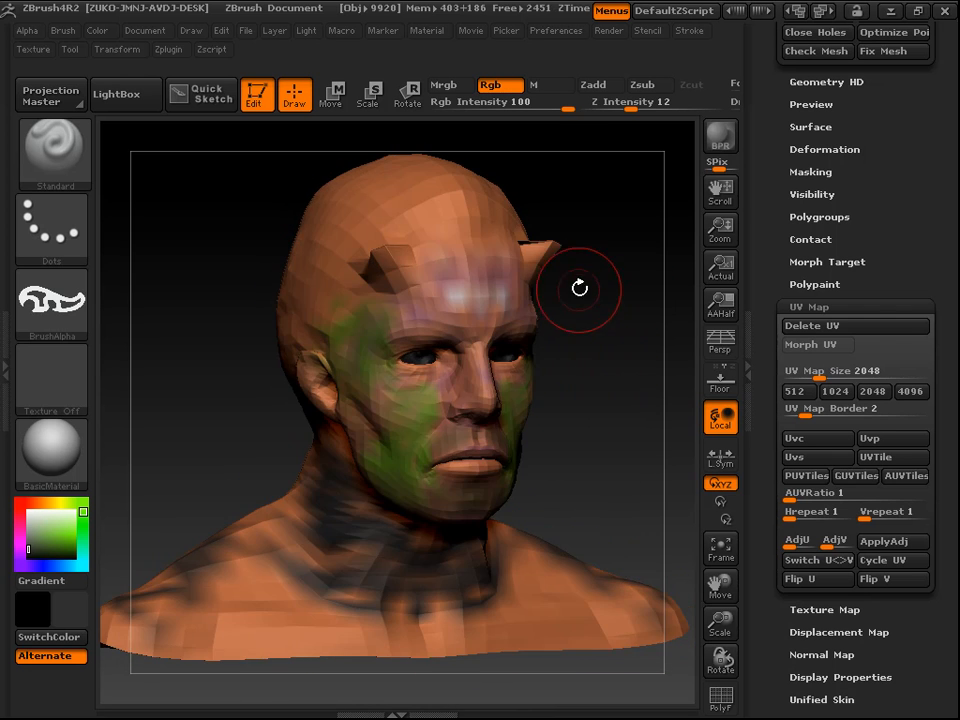
pyautogui.scroll(10, 845, 400)
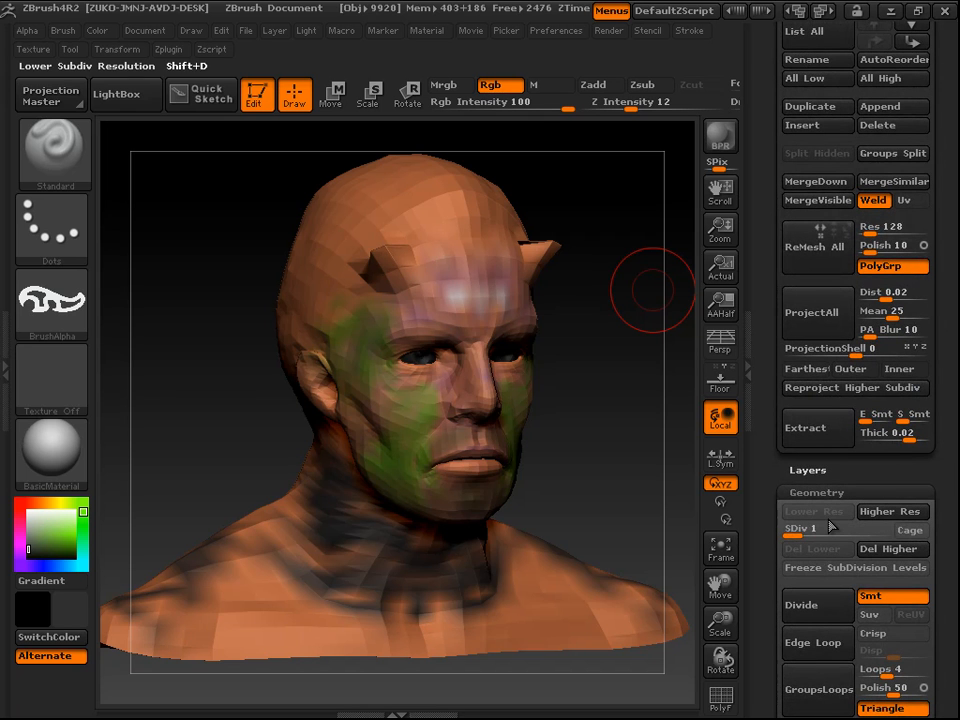
pyautogui.moveTo(823, 527); pyautogui.dragTo(891, 525)
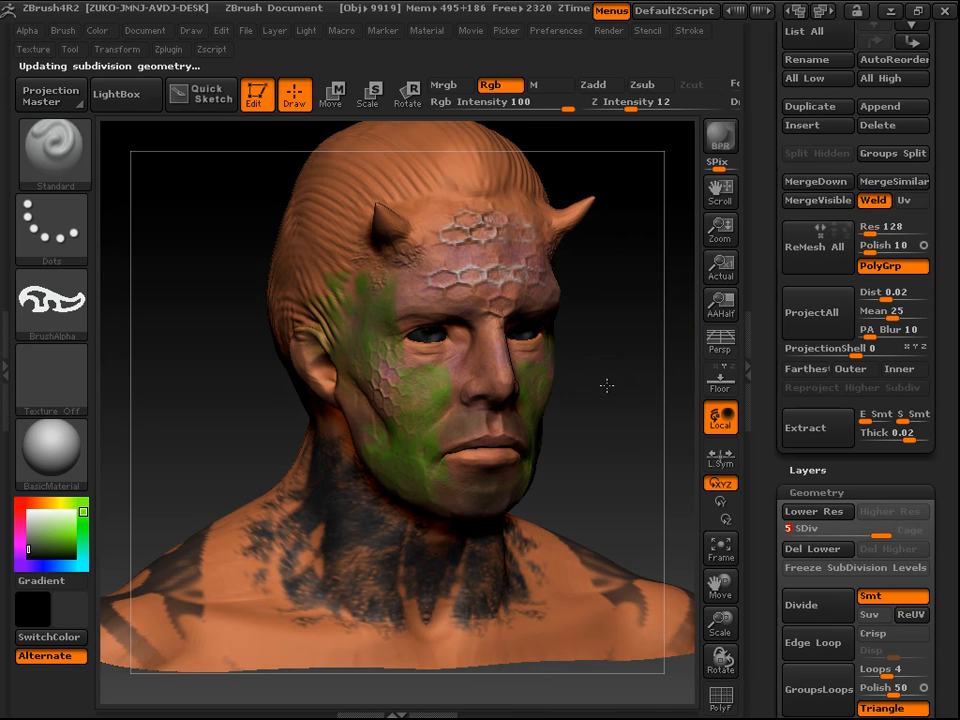
# Step: Examine the head's sculpted detail and polypaint at subdivision level 5 from several angles
pyautogui.moveTo(617, 360); pyautogui.dragTo(375, 574)
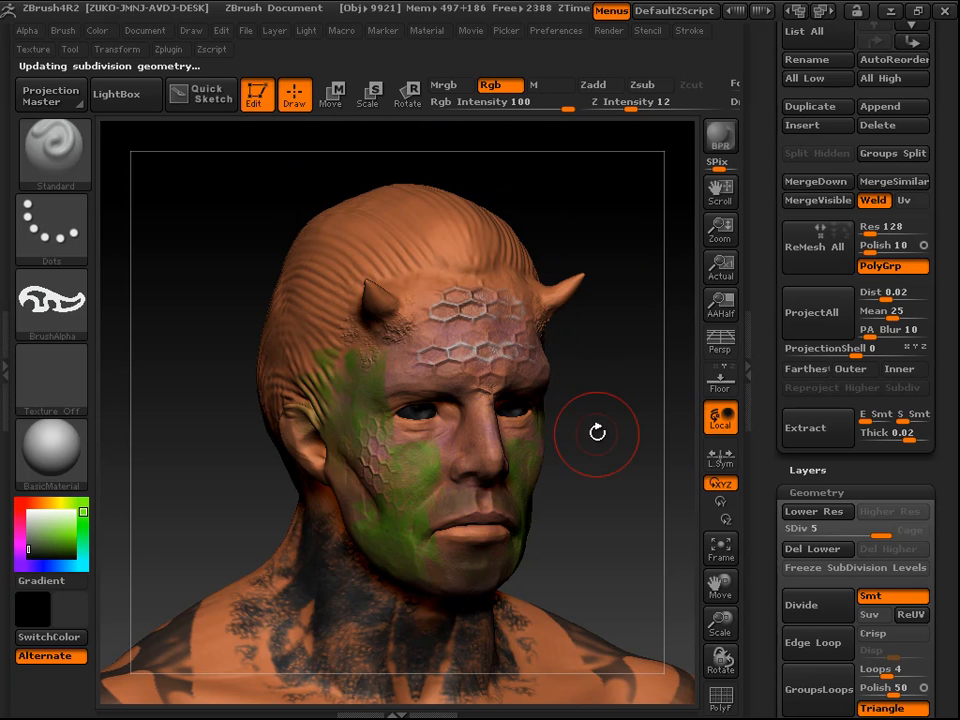
pyautogui.moveTo(626, 429); pyautogui.dragTo(626, 411)
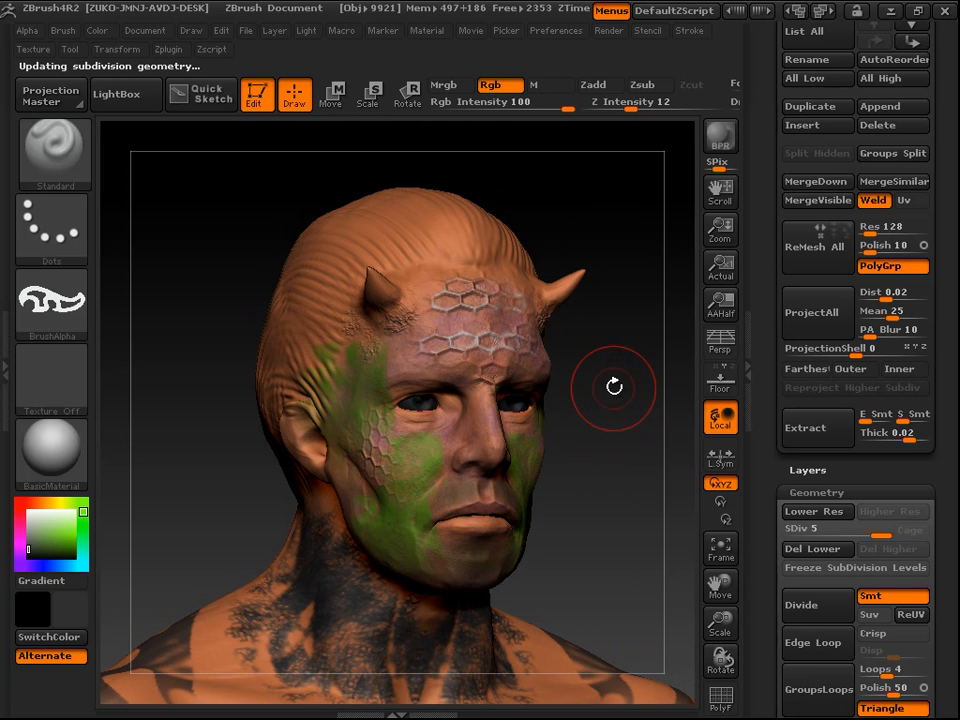
pyautogui.moveTo(589, 336)
pyautogui.mouseDown()
pyautogui.moveTo(583, 293)
pyautogui.moveTo(596, 285)
pyautogui.moveTo(598, 302)
pyautogui.moveTo(607, 295)
pyautogui.mouseUp()
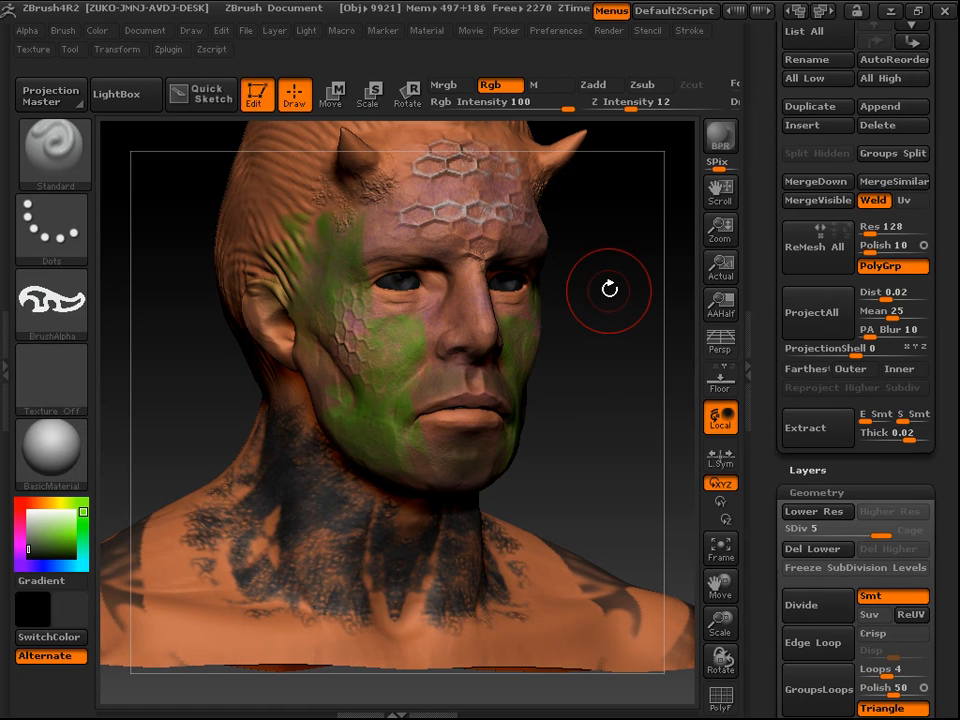
pyautogui.moveTo(604, 362); pyautogui.dragTo(624, 373)
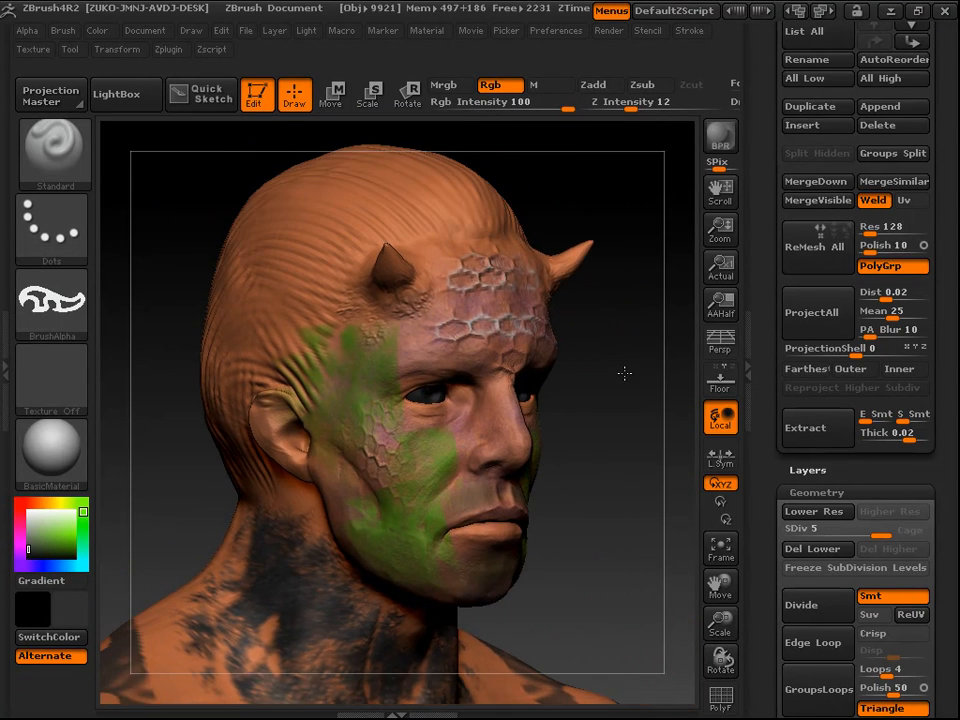
pyautogui.moveTo(617, 429); pyautogui.dragTo(590, 380)
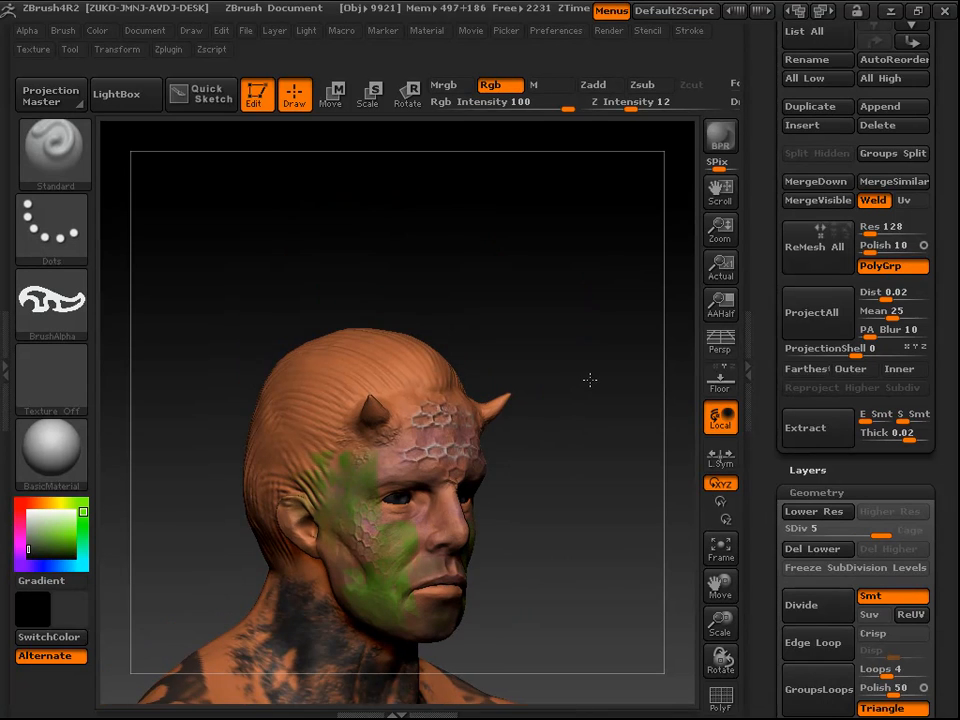
pyautogui.keyDown('alt'); pyautogui.moveTo(585, 480); pyautogui.dragTo(620, 386); pyautogui.keyUp('alt')
# Step: Collapse the UV Map settings of the unwrapped head
pyautogui.moveTo(949, 462); pyautogui.dragTo(955, 274)
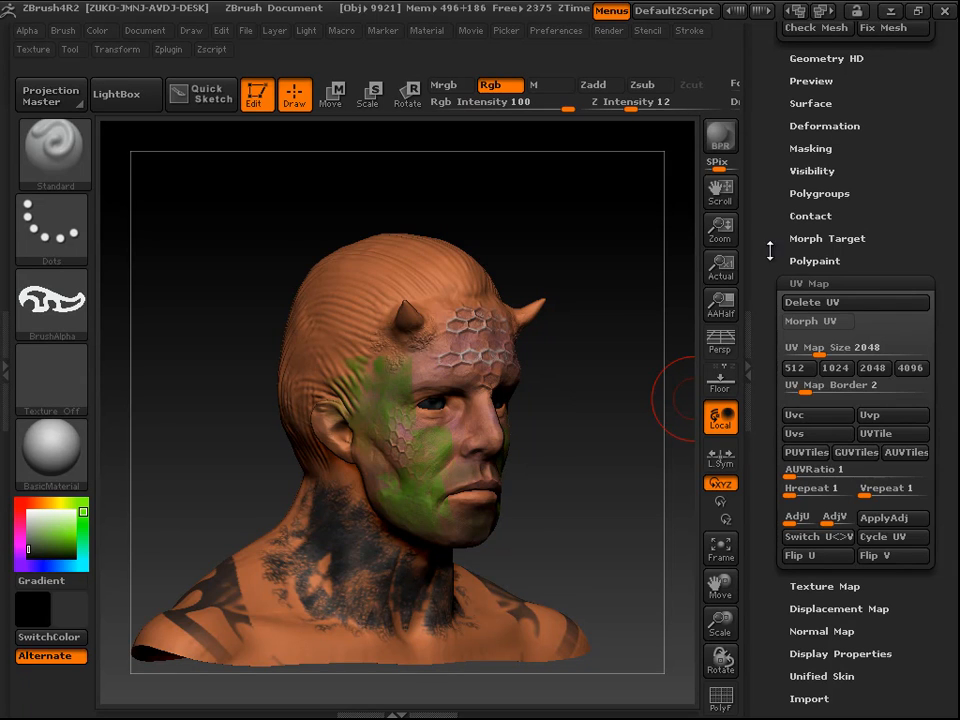
pyautogui.click(859, 284)
pyautogui.moveTo(948, 240); pyautogui.dragTo(956, 565)
pyautogui.moveTo(564, 444); pyautogui.dragTo(611, 324)
pyautogui.moveTo(956, 489); pyautogui.dragTo(956, 514)
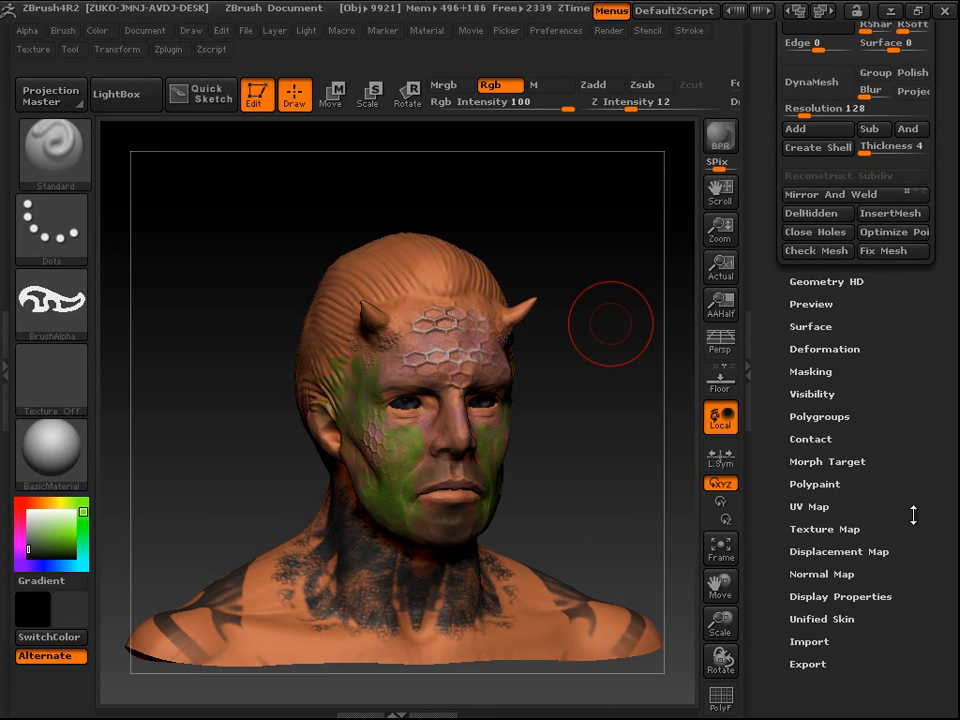
# Step: Reveal the head's Texture Map settings and create a new blank texture for it
pyautogui.moveTo(609, 356)
pyautogui.keyDown('alt'); pyautogui.mouseDown()
pyautogui.moveTo(611, 397)
pyautogui.moveTo(557, 408)
pyautogui.mouseUp(); pyautogui.keyUp('alt')
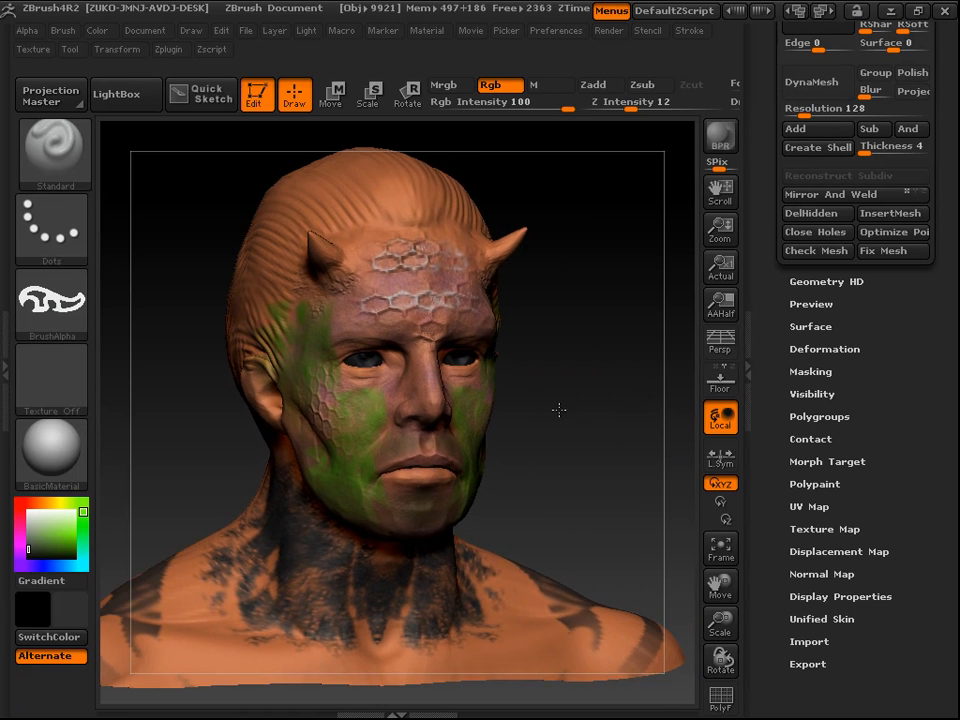
pyautogui.moveTo(638, 460); pyautogui.dragTo(668, 469)
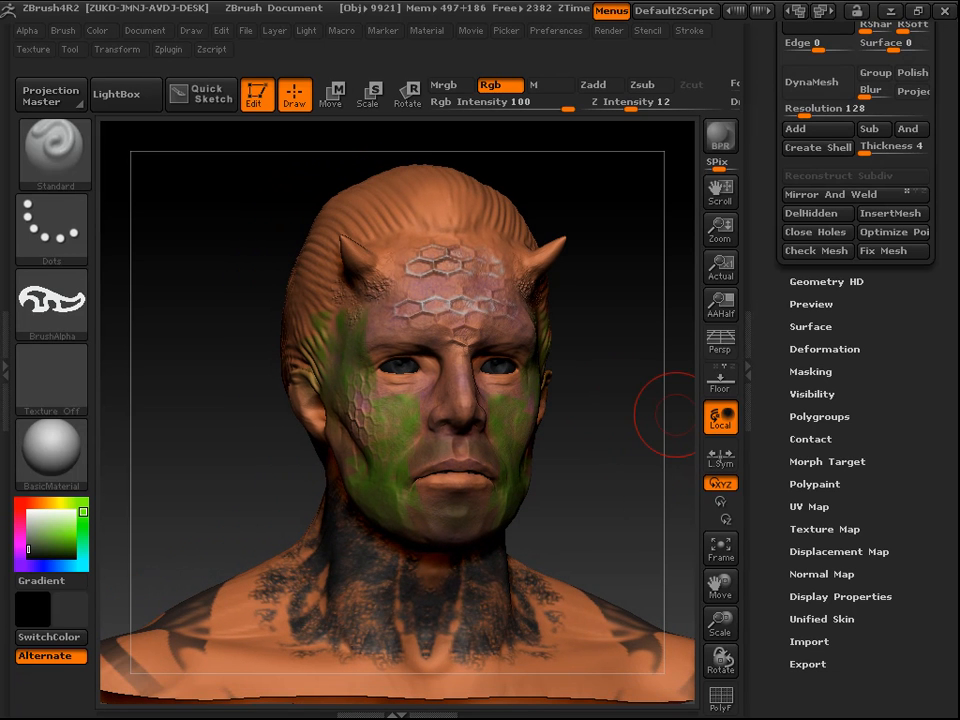
pyautogui.moveTo(957, 591); pyautogui.dragTo(957, 548)
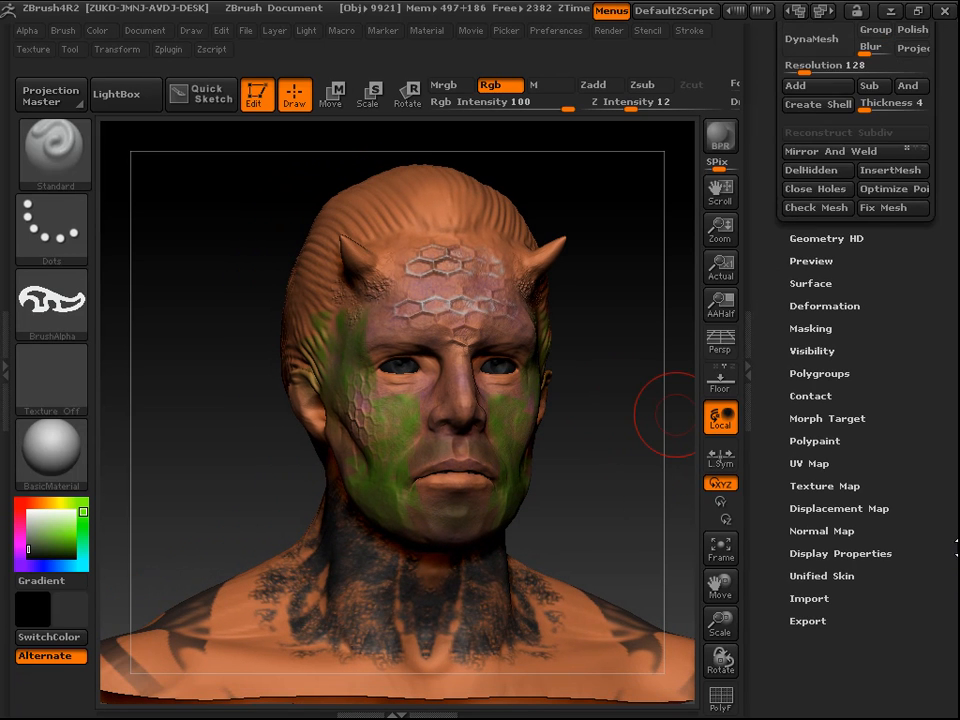
pyautogui.click(826, 485)
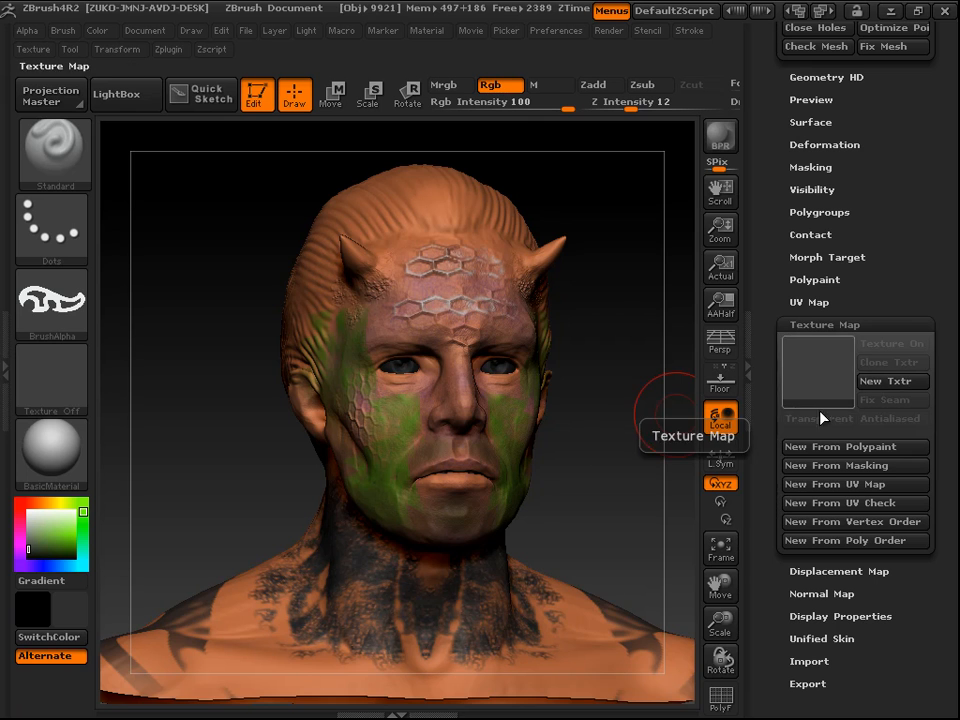
pyautogui.moveTo(624, 285); pyautogui.dragTo(590, 245)
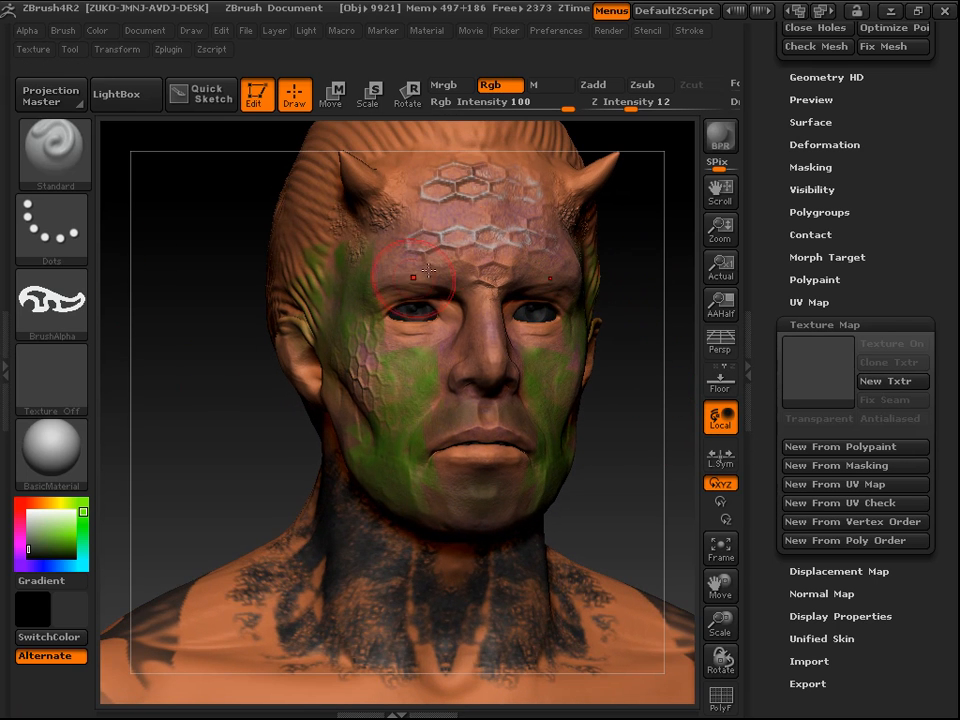
pyautogui.click(885, 381)
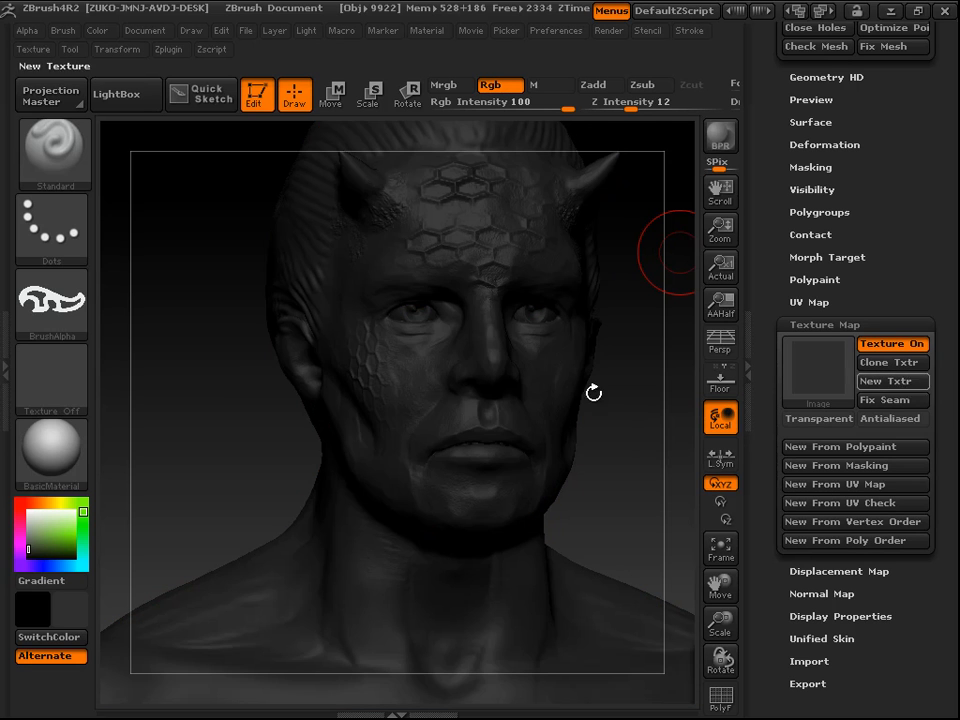
# Step: Compare the head with its blank texture displayed, turning the texture off and on again
pyautogui.moveTo(656, 461); pyautogui.dragTo(605, 465)
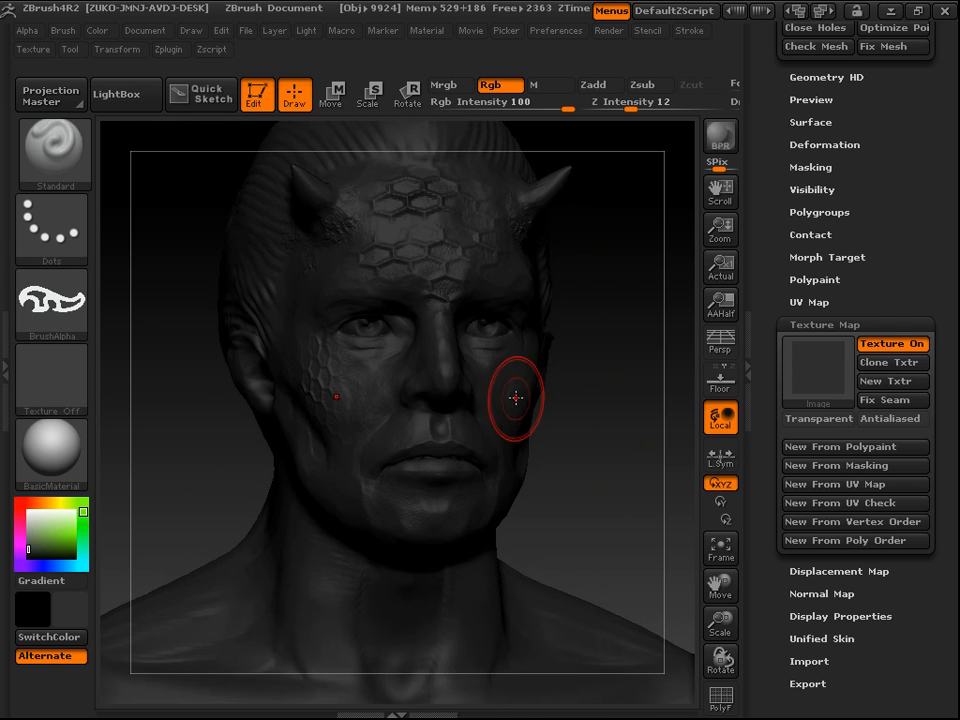
pyautogui.moveTo(596, 354); pyautogui.dragTo(603, 360)
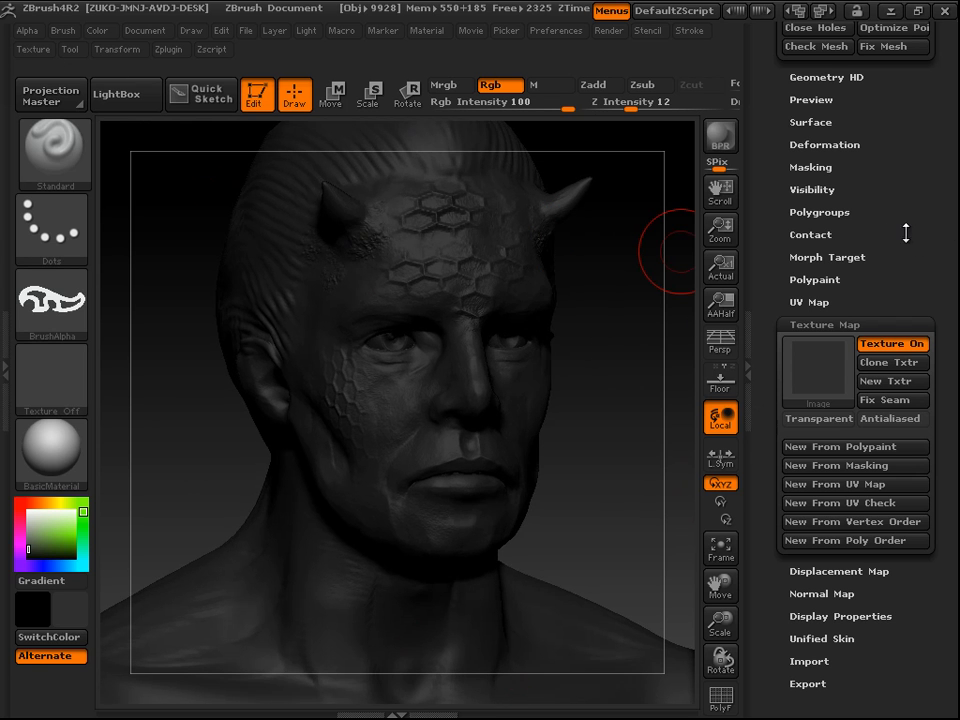
pyautogui.moveTo(957, 382); pyautogui.dragTo(957, 312)
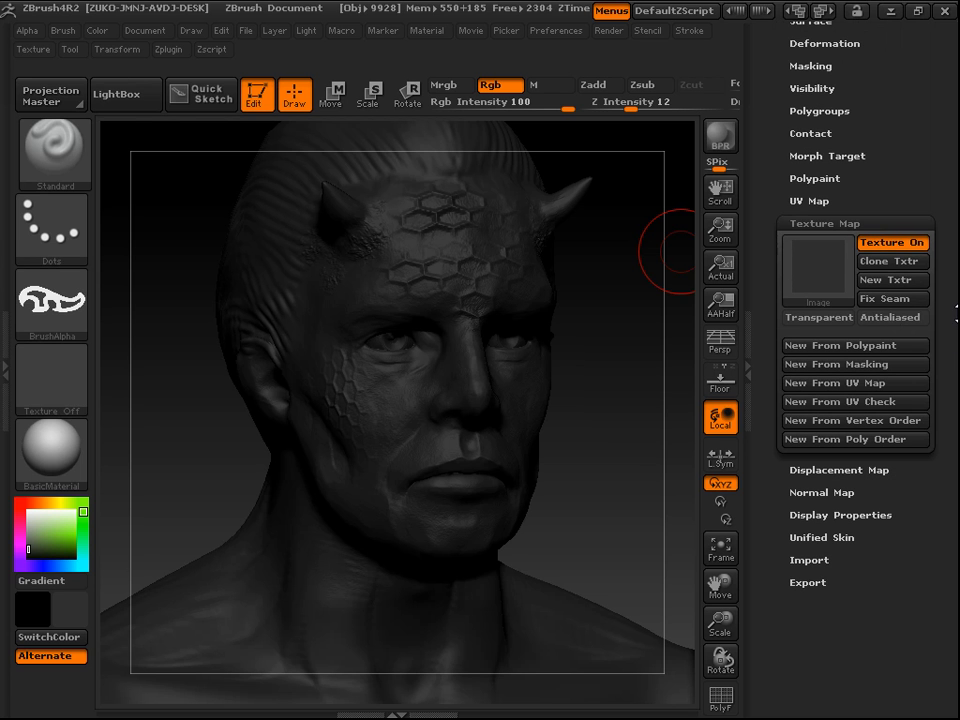
pyautogui.click(912, 246)
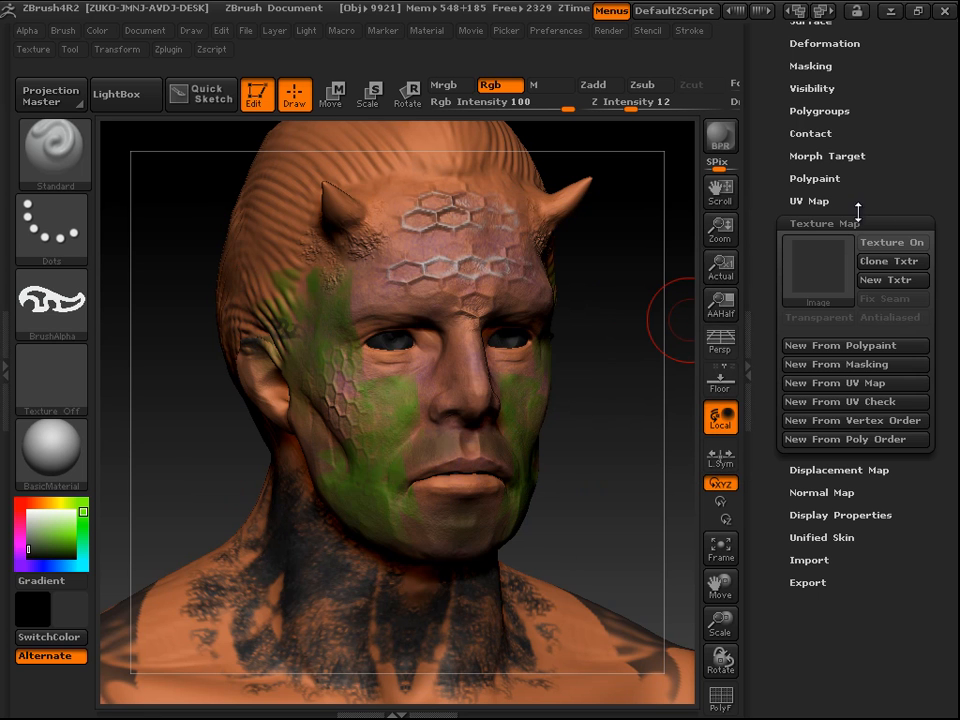
pyautogui.click(873, 244)
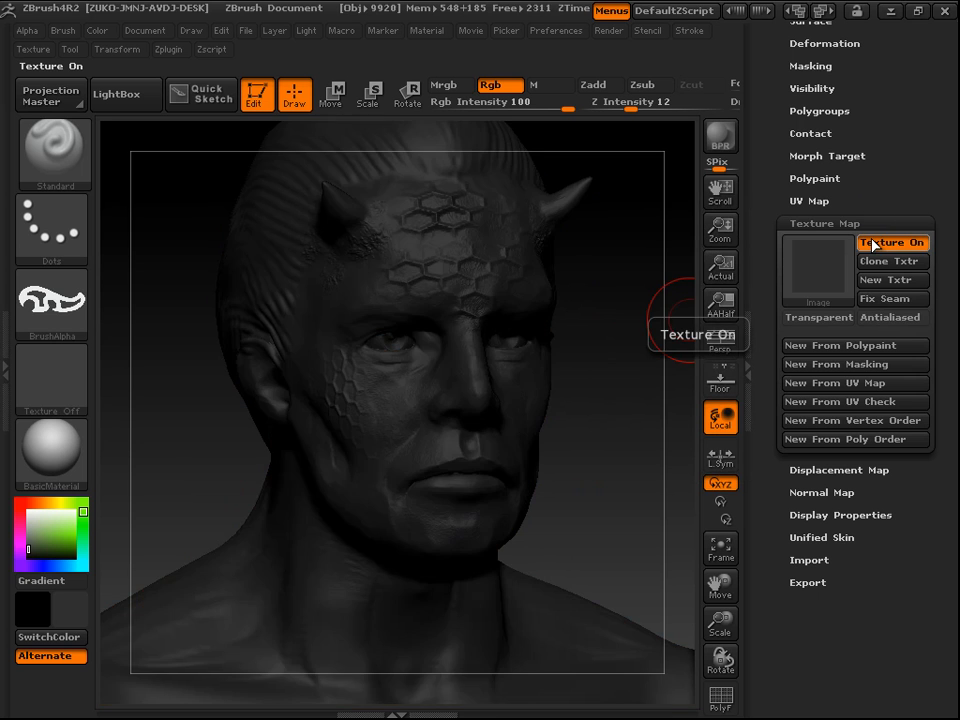
# Step: Generate the head's texture map from its polypaint and preview the resulting image
pyautogui.moveTo(955, 343); pyautogui.dragTo(955, 317)
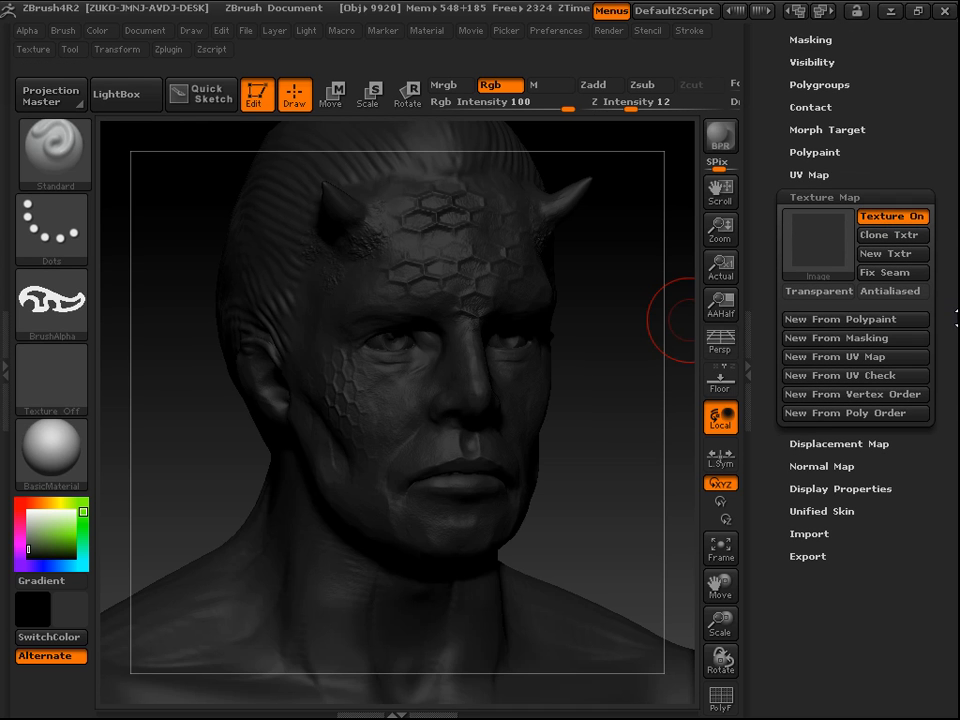
pyautogui.click(806, 322)
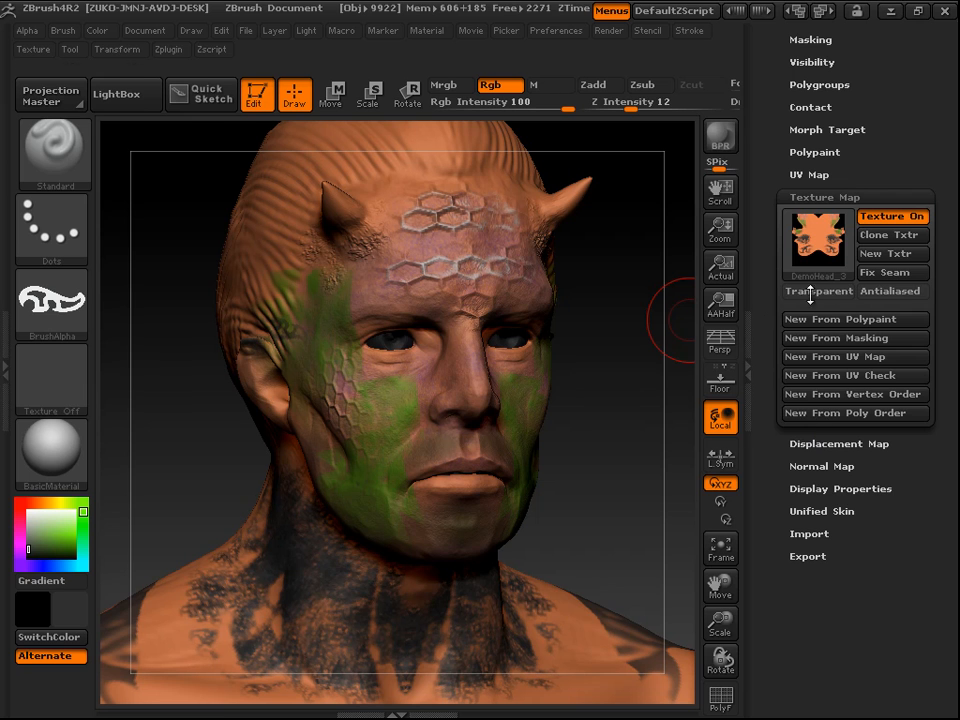
pyautogui.moveTo(814, 238)
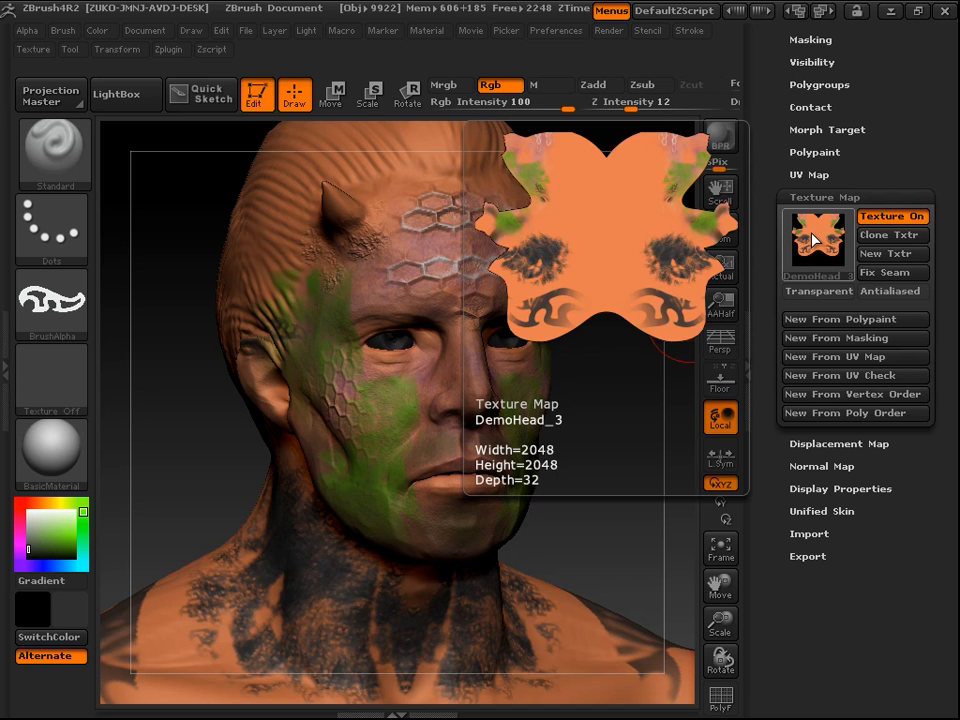
# Step: Clone the head's polypaint texture map so that it becomes the current texture
pyautogui.moveTo(954, 248); pyautogui.dragTo(954, 343)
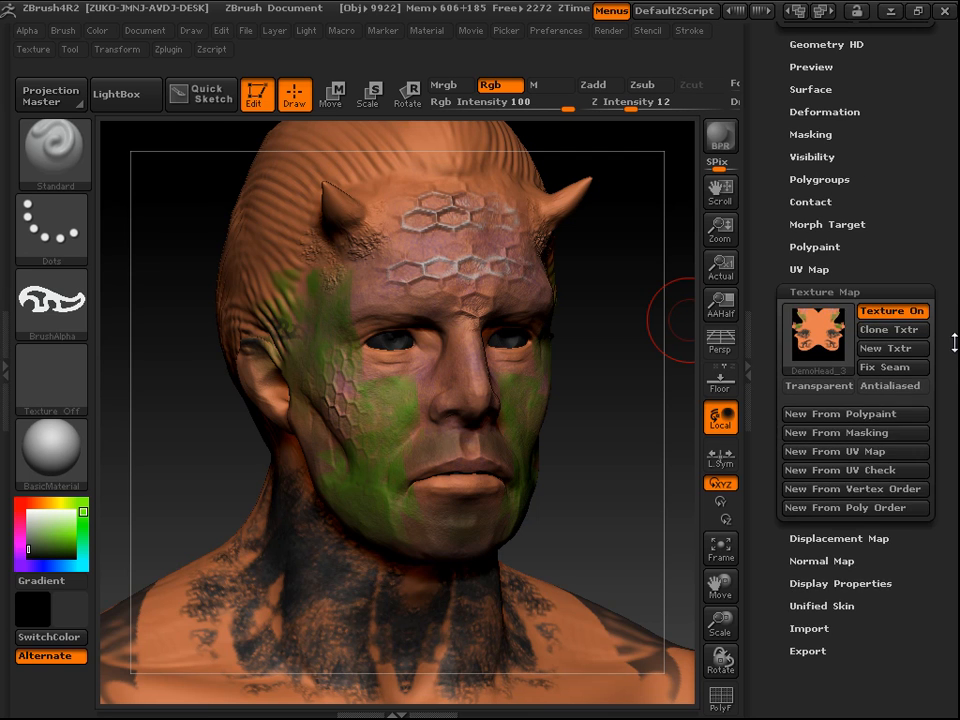
pyautogui.moveTo(952, 244); pyautogui.dragTo(952, 278)
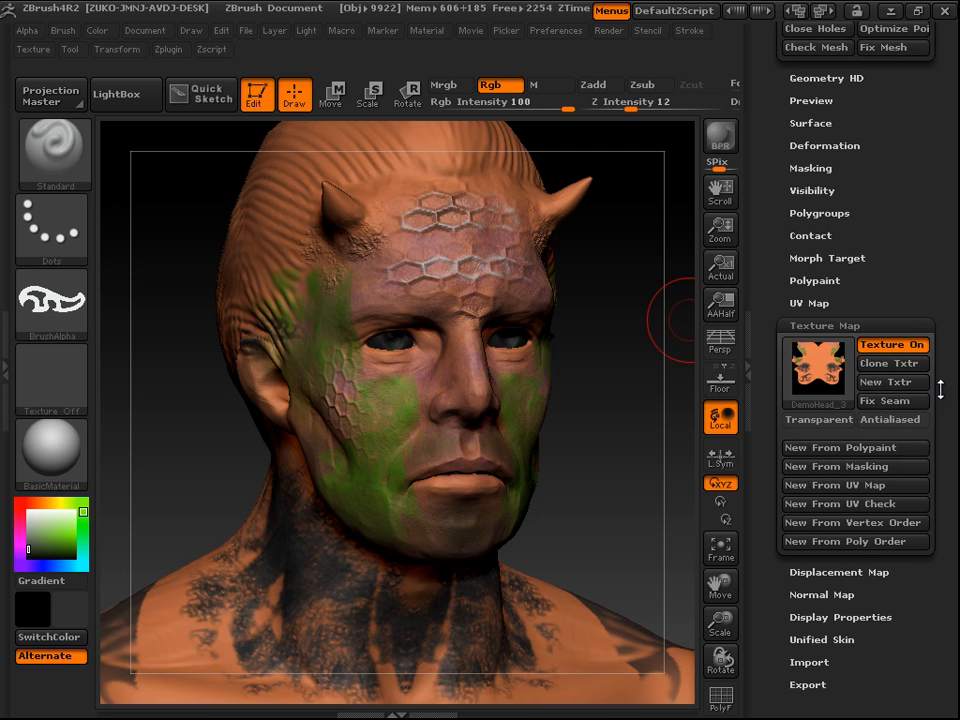
pyautogui.click(921, 364)
pyautogui.moveTo(860, 383)
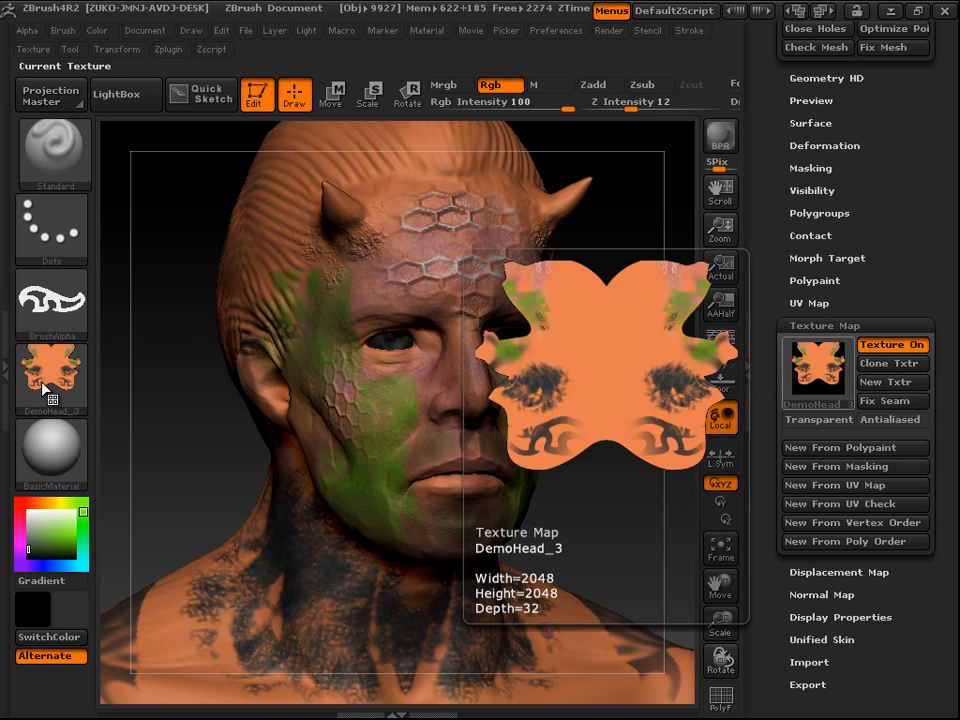
pyautogui.moveTo(44, 396)
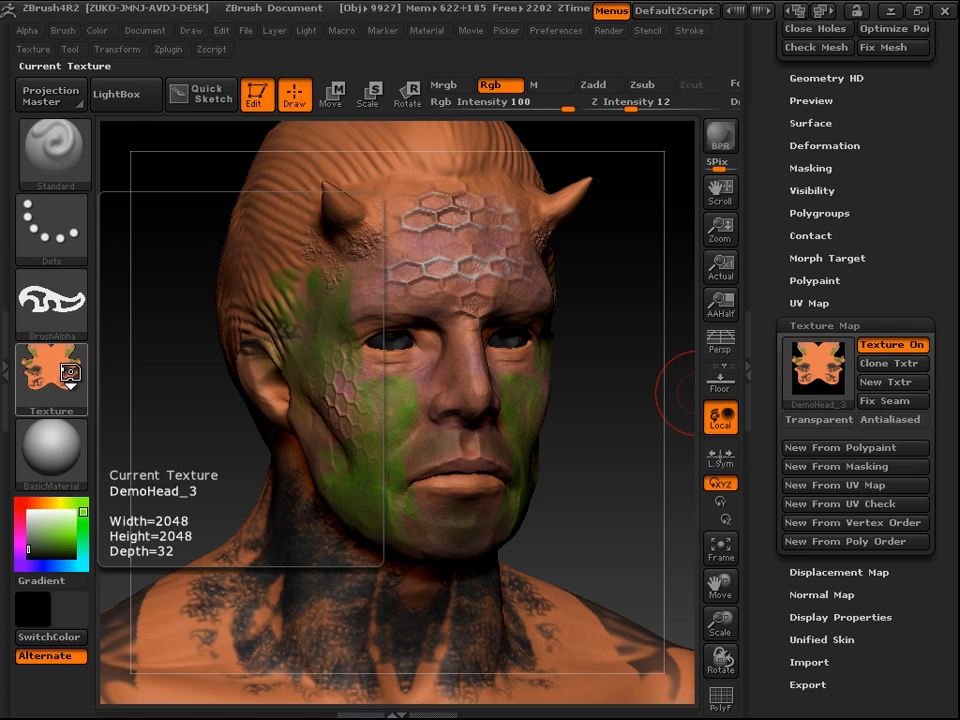
pyautogui.click(78, 378)
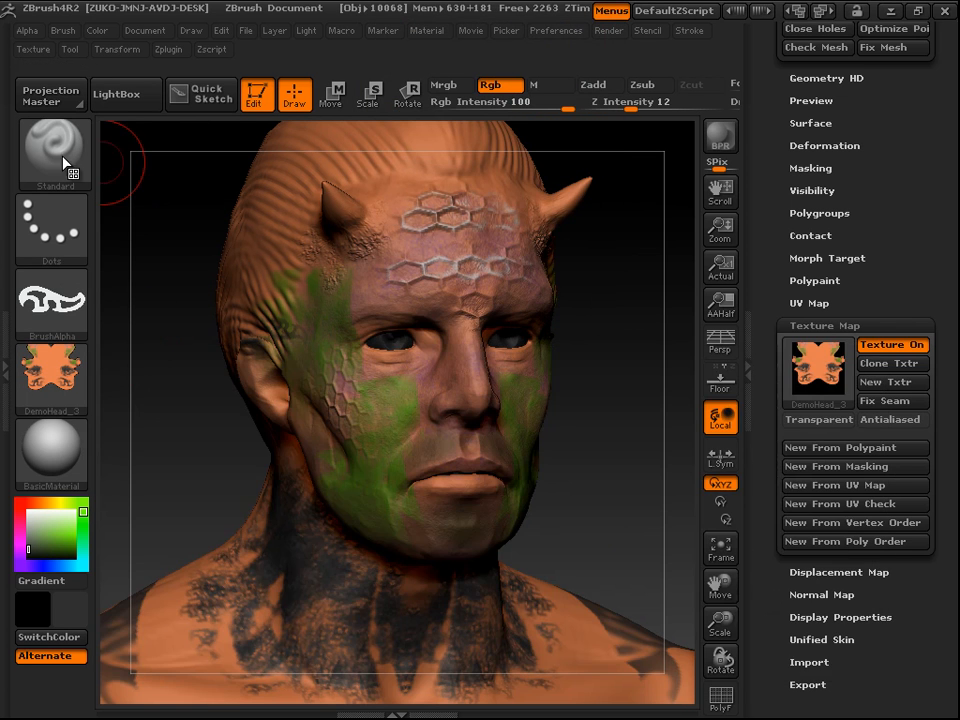
# Step: Flip the cloned head texture vertically
pyautogui.click(33, 49)
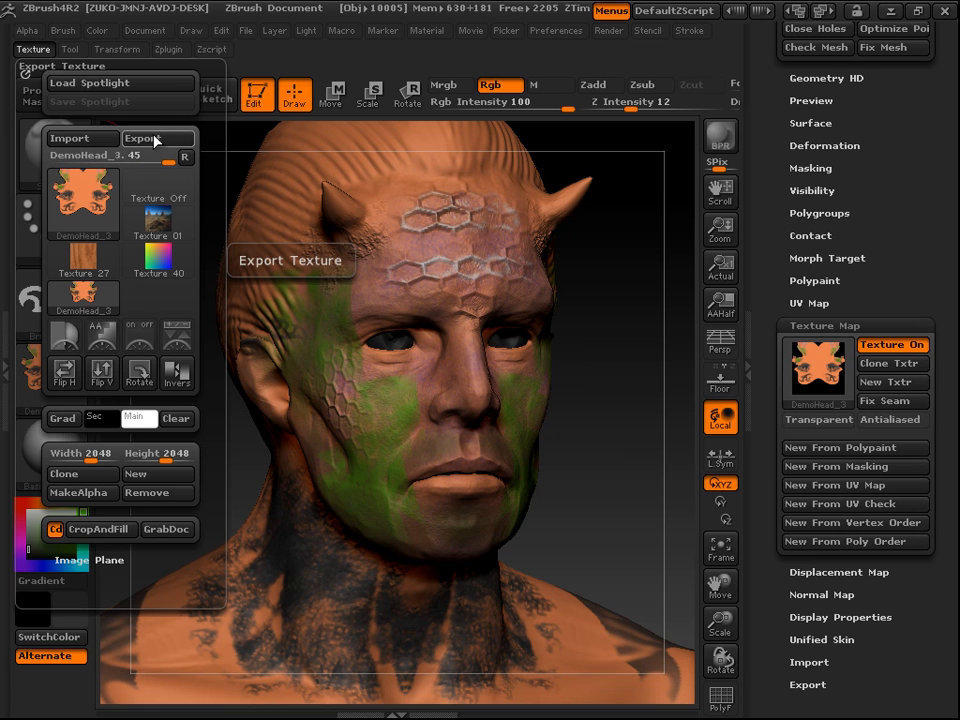
pyautogui.scroll(-3, 210, 419)
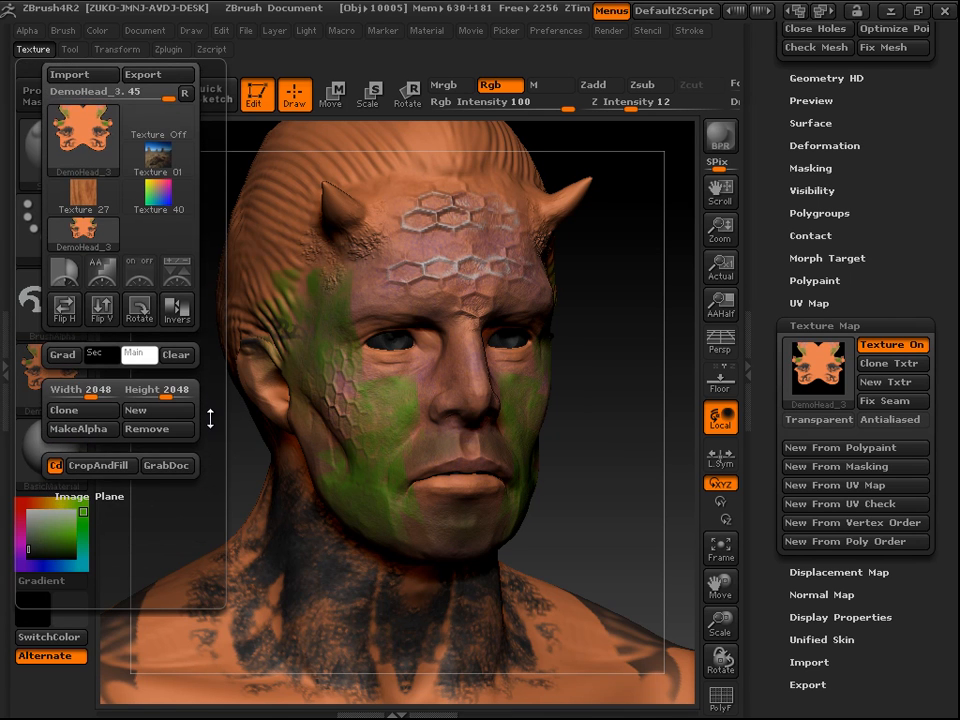
pyautogui.scroll(3, 213, 378)
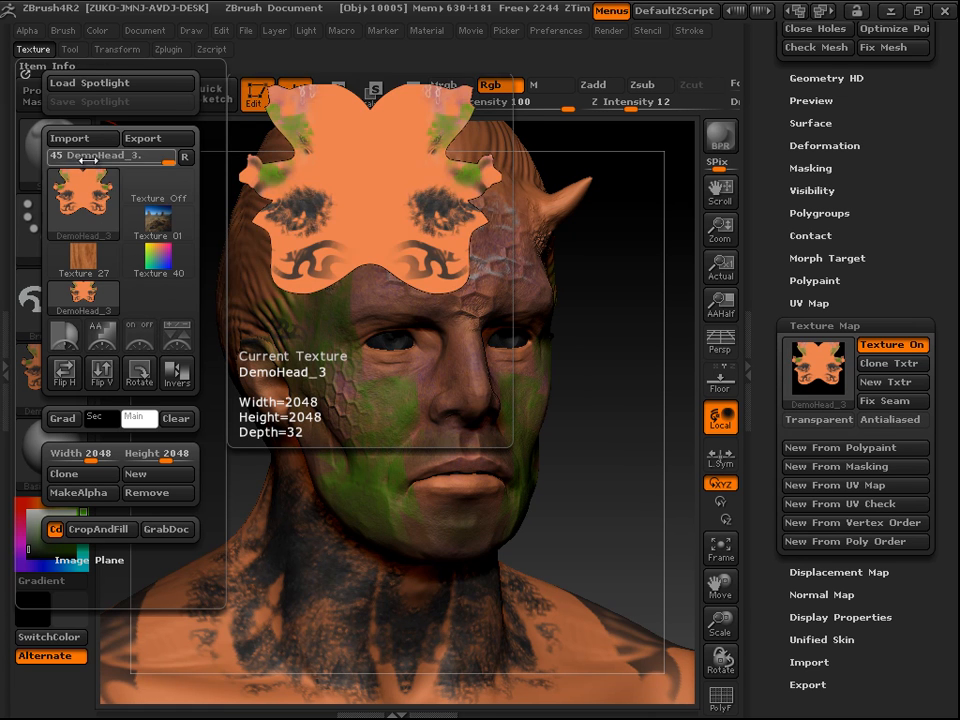
pyautogui.moveTo(100, 199)
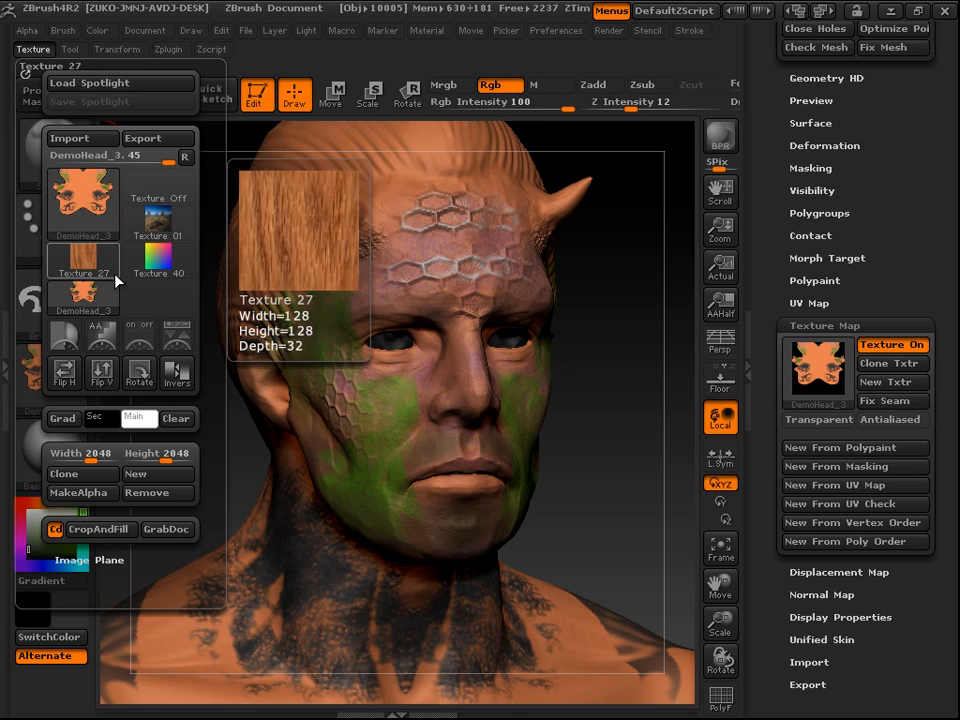
pyautogui.click(101, 374)
pyautogui.moveTo(84, 217)
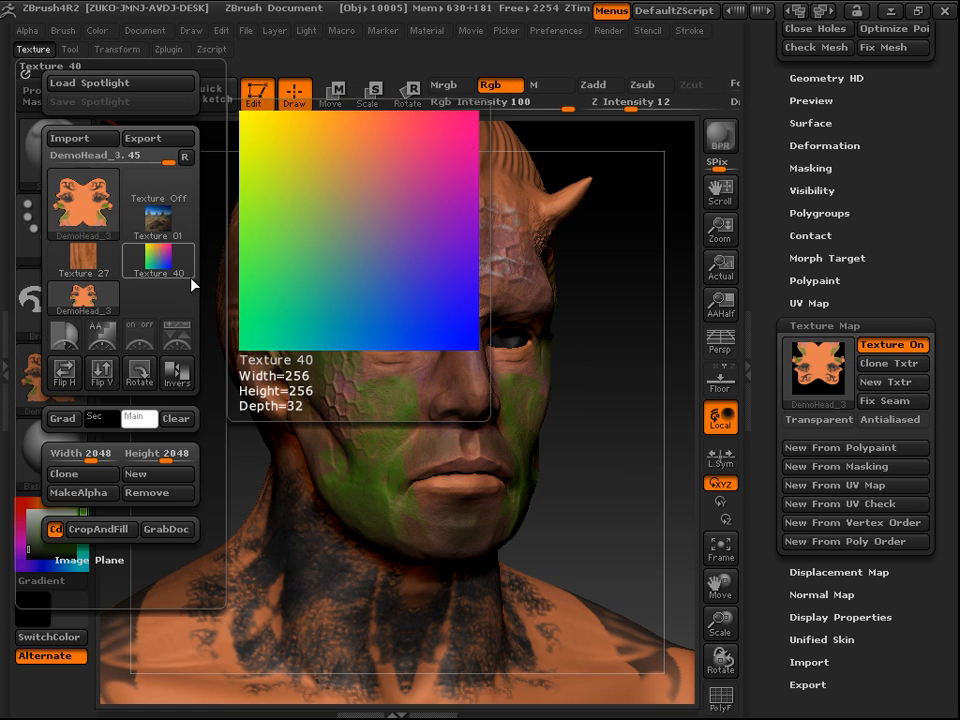
# Step: Turn off the texture display on the head so its polypaint is shown
pyautogui.moveTo(604, 457); pyautogui.dragTo(638, 470)
pyautogui.click(893, 345)
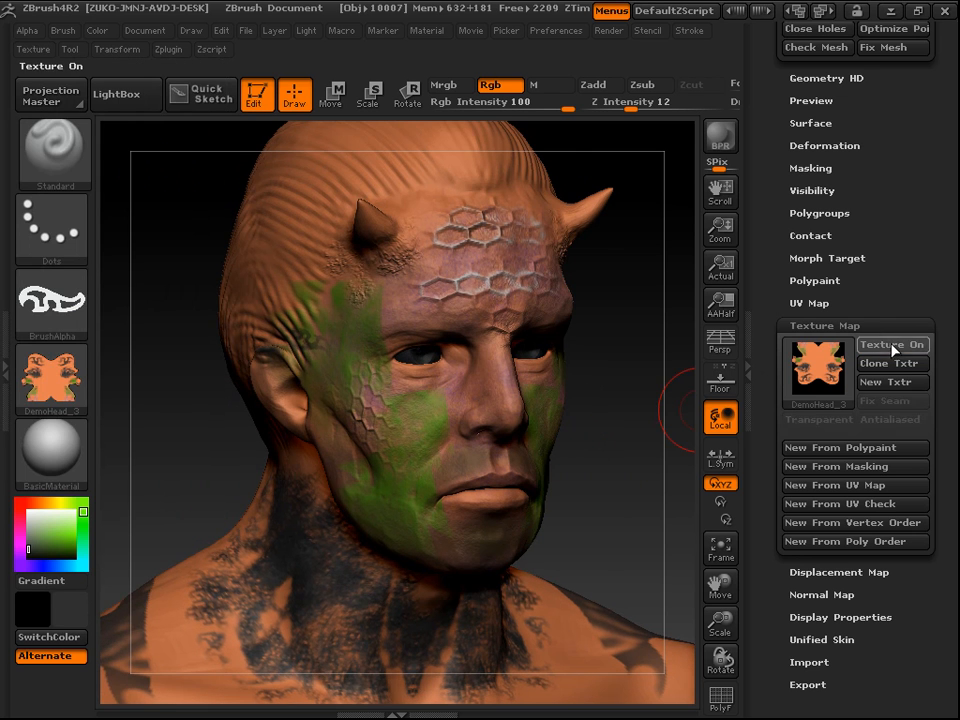
pyautogui.moveTo(626, 392)
pyautogui.mouseDown()
pyautogui.moveTo(621, 410)
pyautogui.moveTo(618, 401)
pyautogui.mouseUp()
# Step: Deselect the cloned head texture by setting the current texture to Texture Off
pyautogui.click(68, 375)
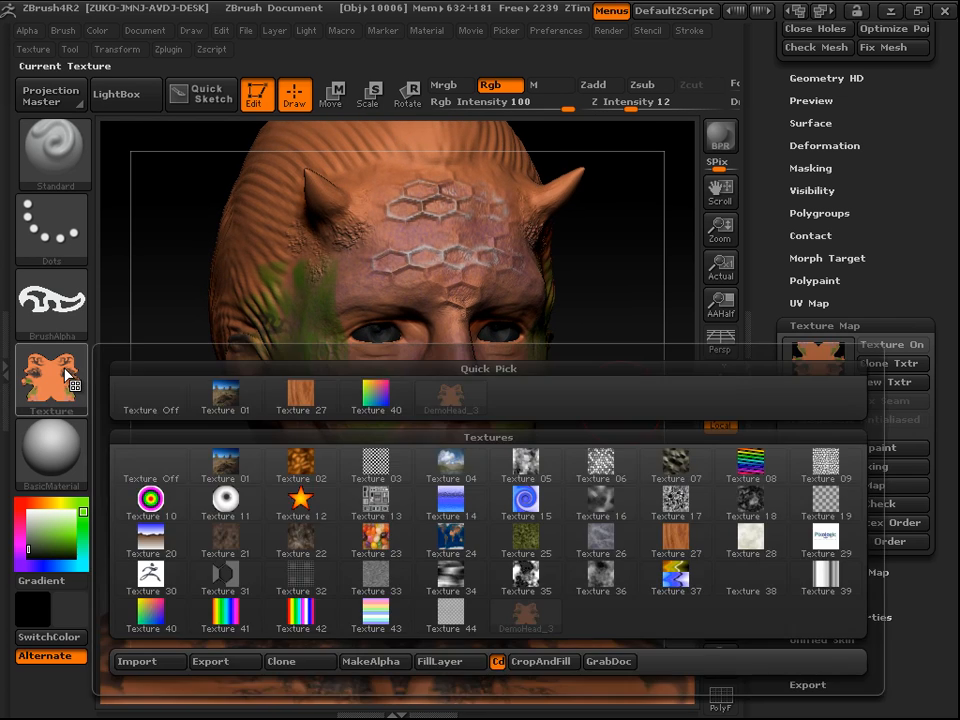
pyautogui.click(621, 434)
pyautogui.click(60, 384)
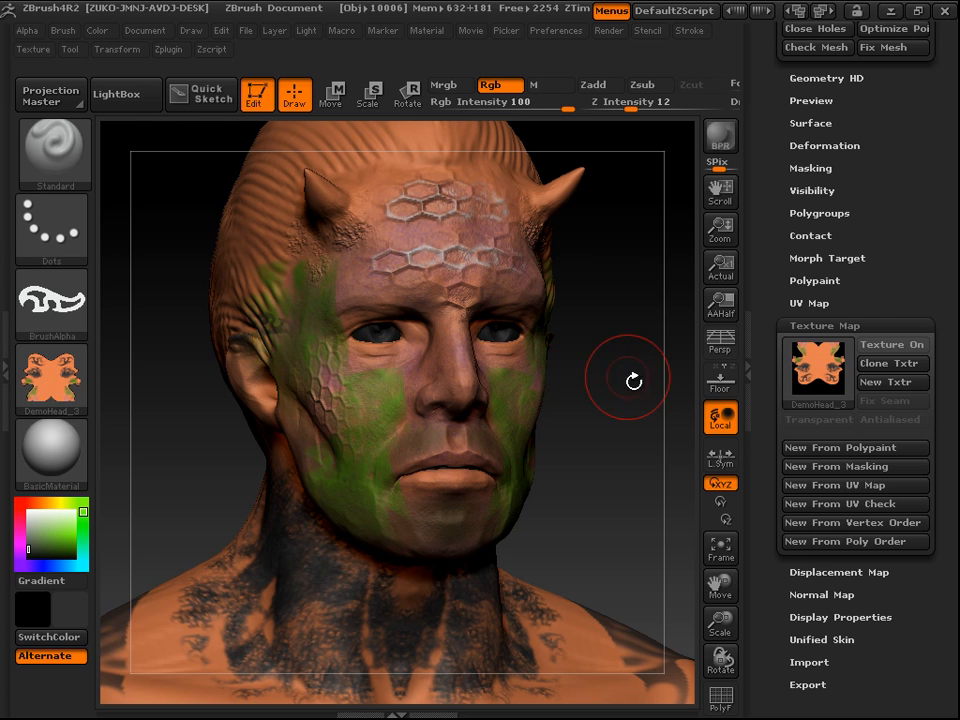
pyautogui.moveTo(636, 463); pyautogui.dragTo(684, 347)
pyautogui.moveTo(951, 387); pyautogui.dragTo(955, 343)
pyautogui.click(54, 381)
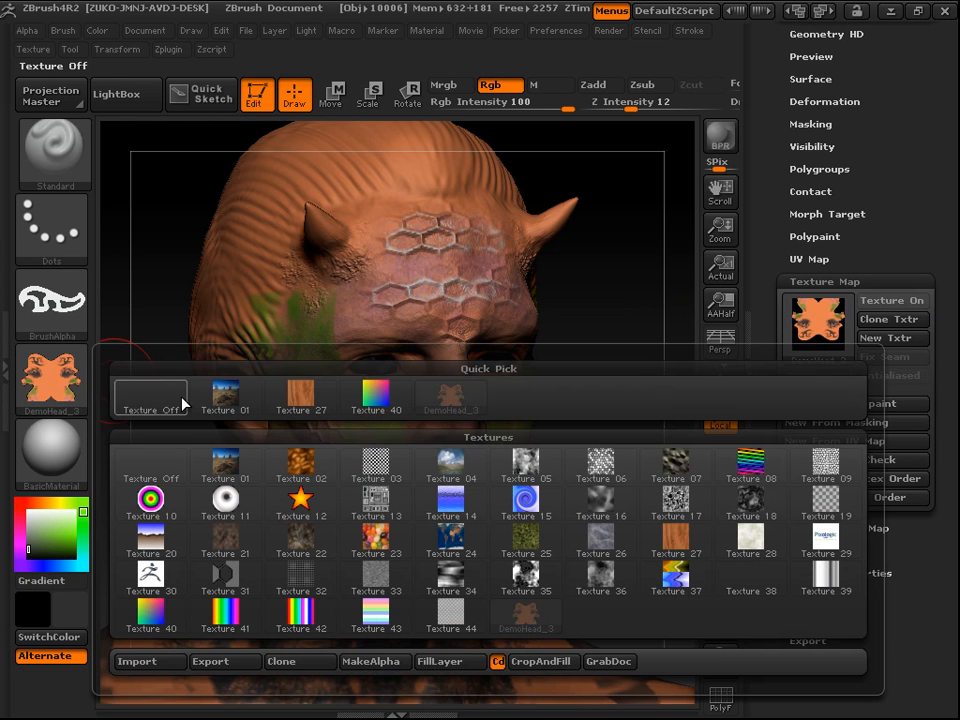
pyautogui.click(150, 397)
# Step: Collapse the Texture Map settings and open the Normal Map settings for the head
pyautogui.moveTo(656, 491); pyautogui.dragTo(825, 289)
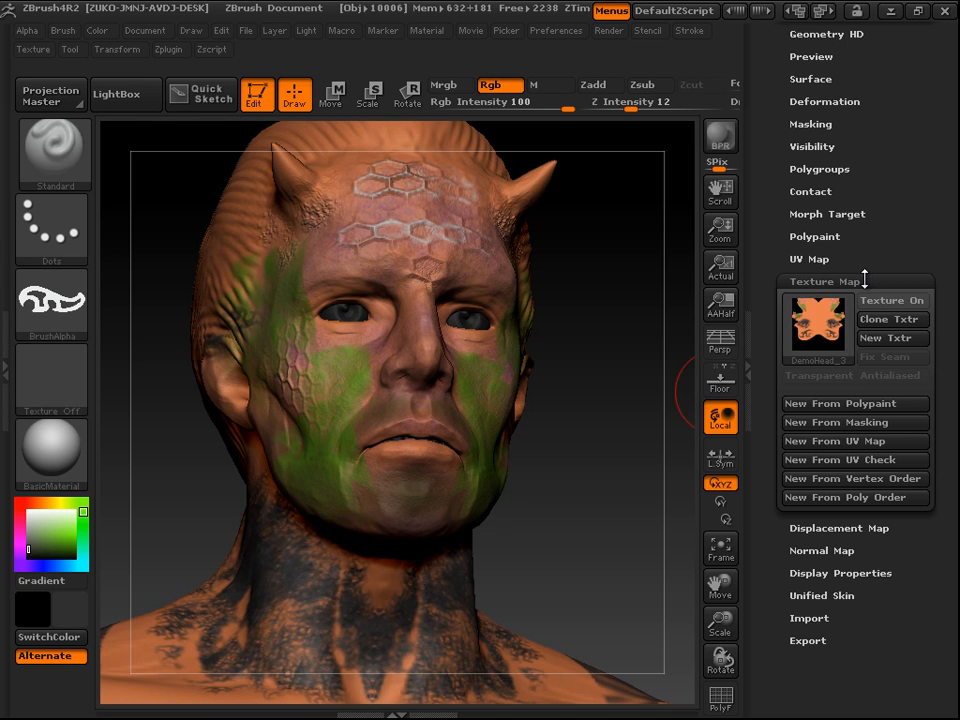
pyautogui.click(864, 281)
pyautogui.moveTo(957, 213); pyautogui.dragTo(951, 308)
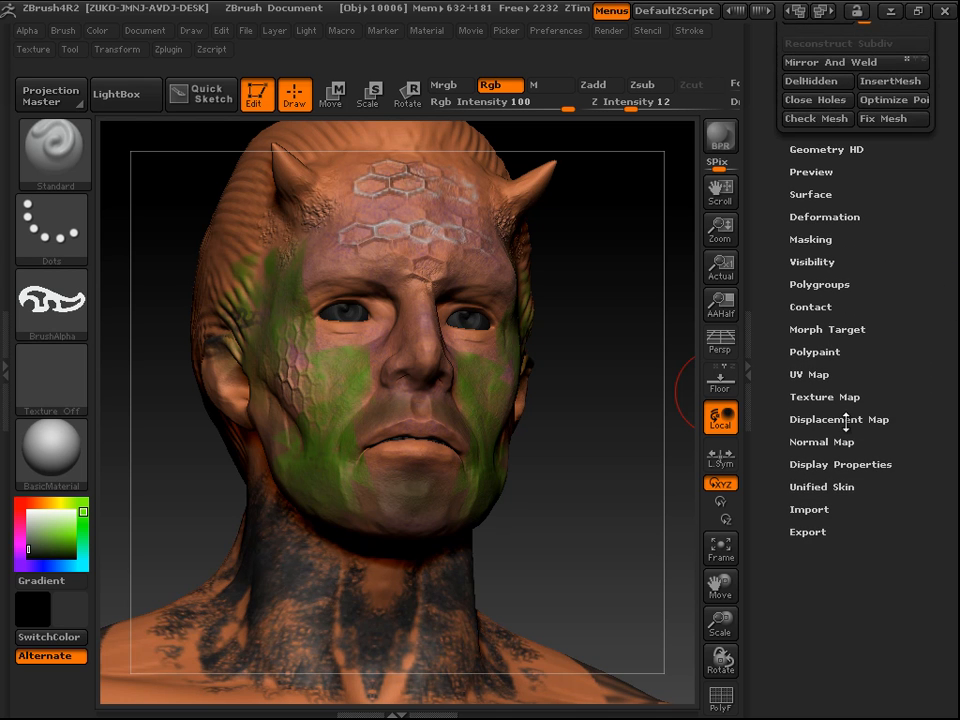
pyautogui.moveTo(936, 416); pyautogui.dragTo(938, 385)
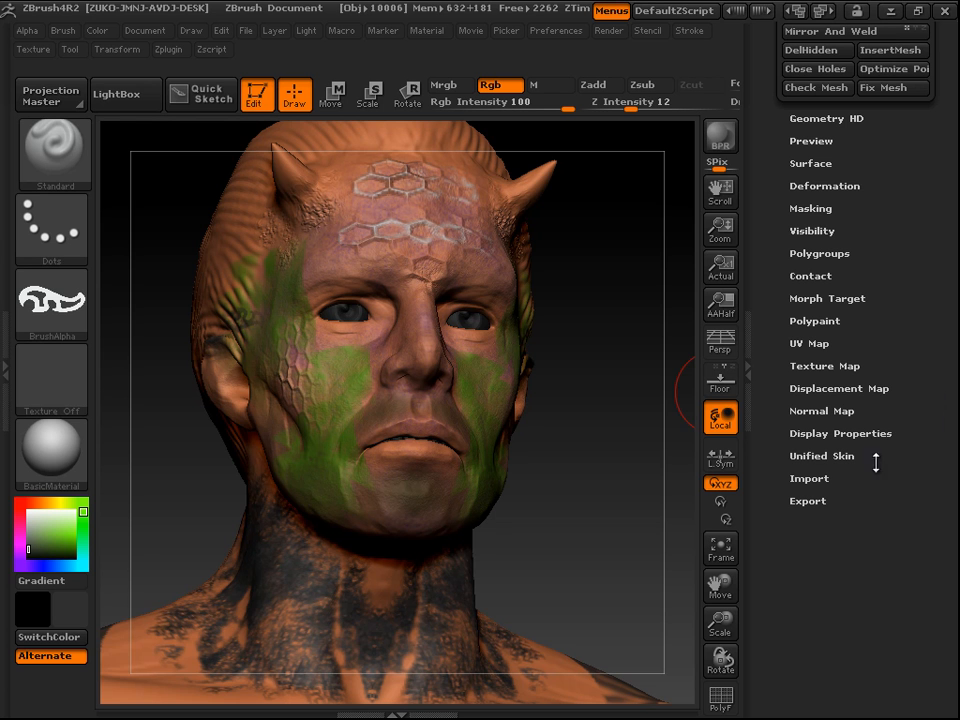
pyautogui.moveTo(604, 476); pyautogui.dragTo(613, 512)
pyautogui.moveTo(629, 305); pyautogui.dragTo(632, 336)
pyautogui.moveTo(946, 464); pyautogui.dragTo(946, 413)
pyautogui.keyDown('alt'); pyautogui.moveTo(619, 454); pyautogui.dragTo(618, 368); pyautogui.keyUp('alt')
pyautogui.click(811, 353)
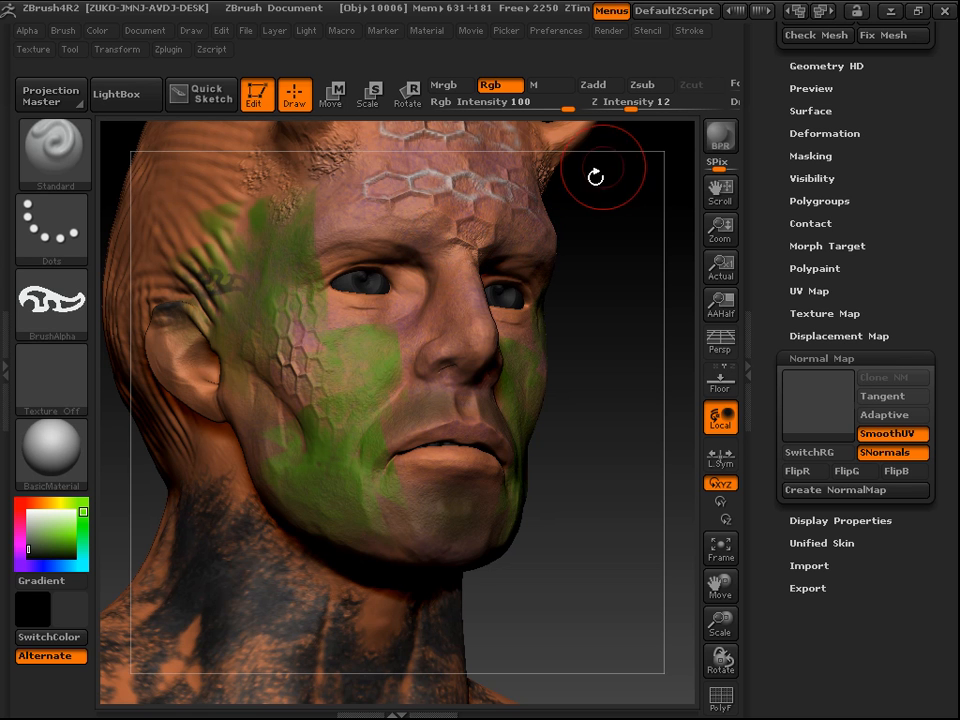
# Step: Compare the head's detail at subdivision level 1 and at level 5, finishing at level 5
pyautogui.moveTo(619, 268); pyautogui.dragTo(628, 358)
pyautogui.moveTo(955, 223); pyautogui.dragTo(956, 314)
pyautogui.moveTo(834, 397); pyautogui.dragTo(784, 393)
pyautogui.moveTo(595, 500); pyautogui.dragTo(611, 401)
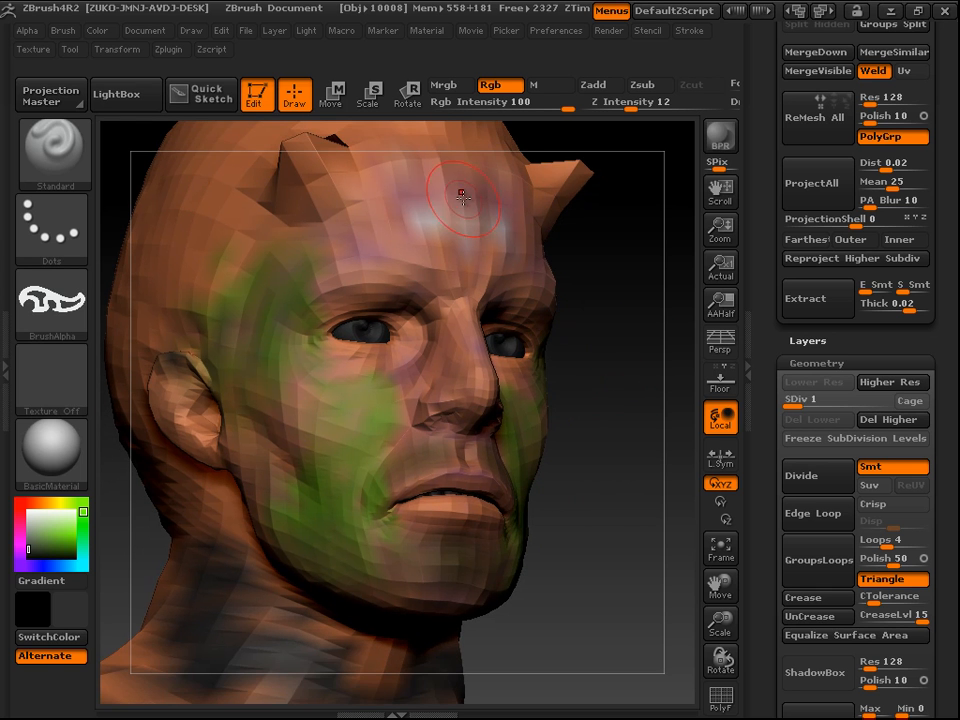
pyautogui.moveTo(800, 399); pyautogui.dragTo(886, 398)
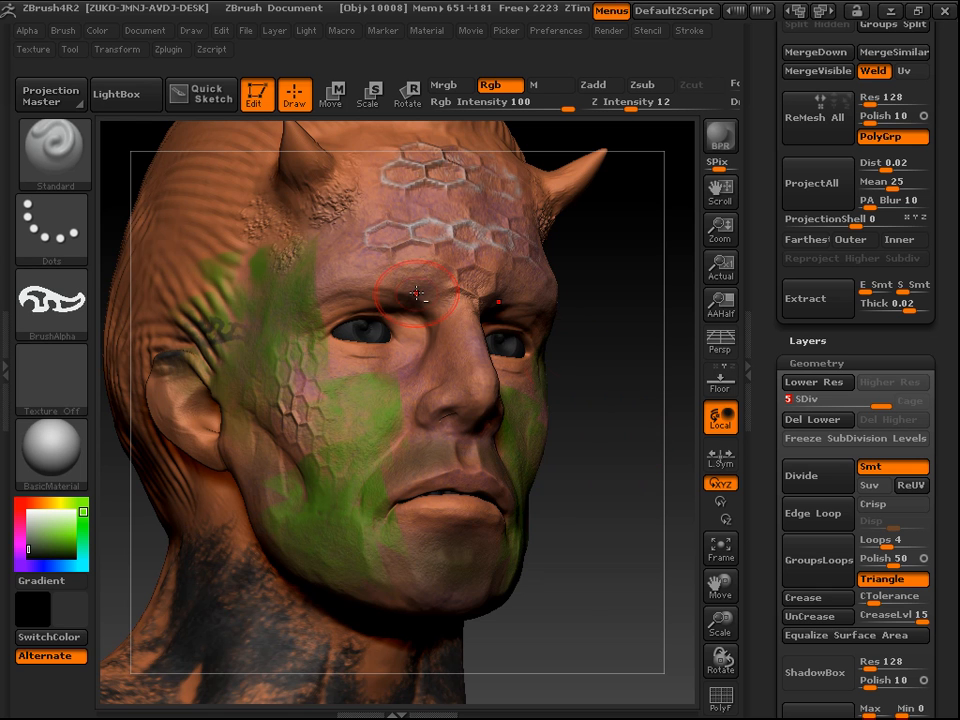
pyautogui.moveTo(608, 418); pyautogui.dragTo(520, 262)
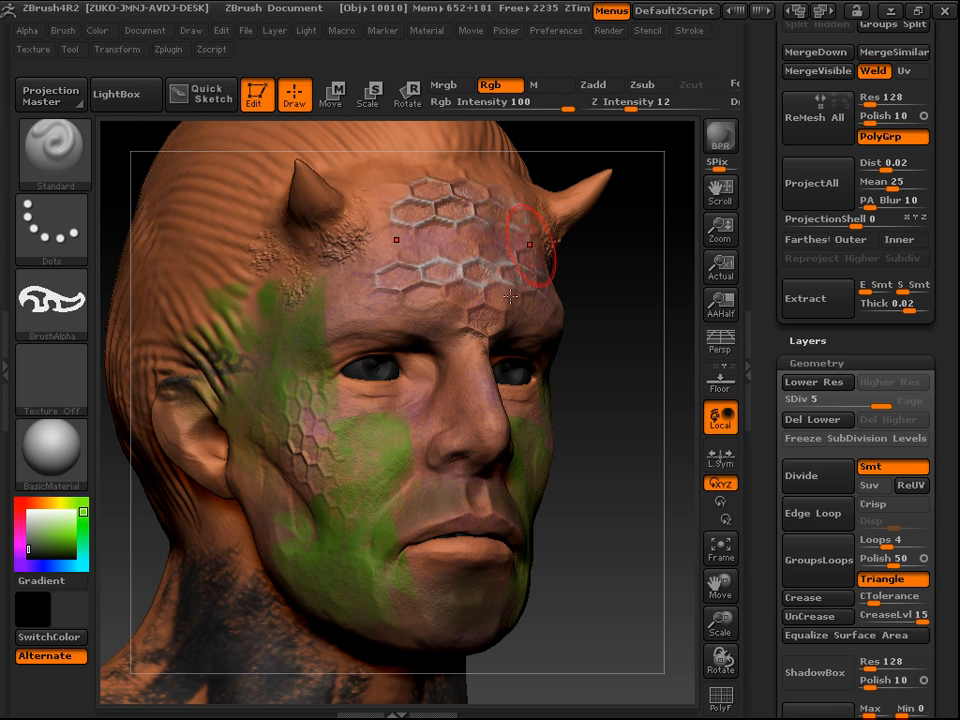
# Step: Check the head's shape at subdivision level 1, restore level 5 and return to the Normal Map settings
pyautogui.moveTo(864, 401); pyautogui.dragTo(788, 401)
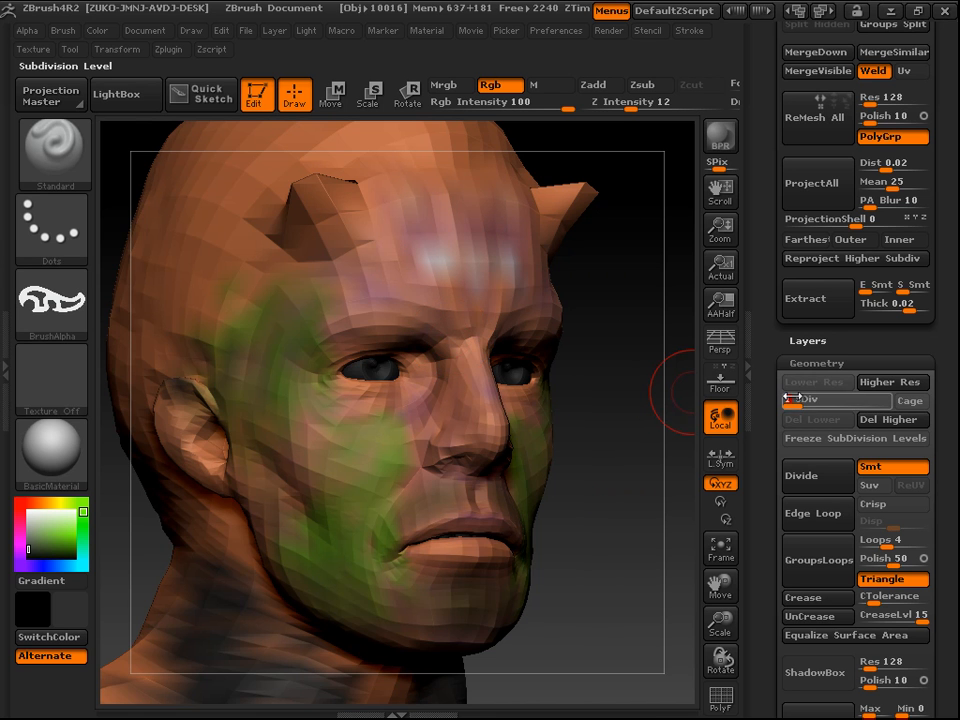
pyautogui.moveTo(795, 401); pyautogui.dragTo(909, 397)
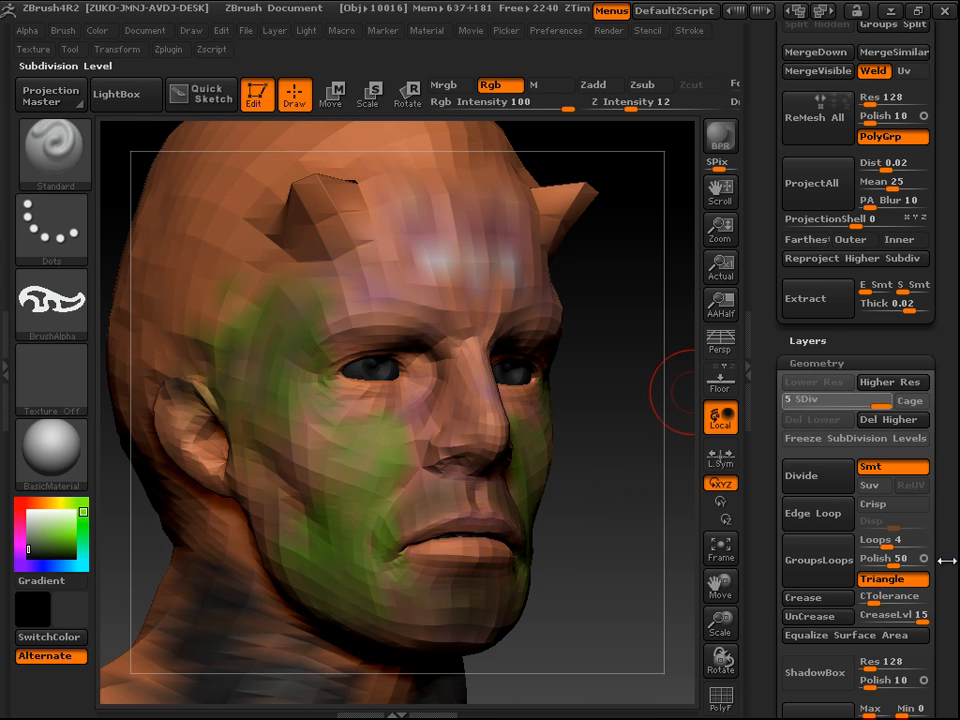
pyautogui.moveTo(950, 581); pyautogui.dragTo(953, 126)
pyautogui.moveTo(619, 435); pyautogui.dragTo(634, 409)
pyautogui.moveTo(955, 397); pyautogui.dragTo(955, 364)
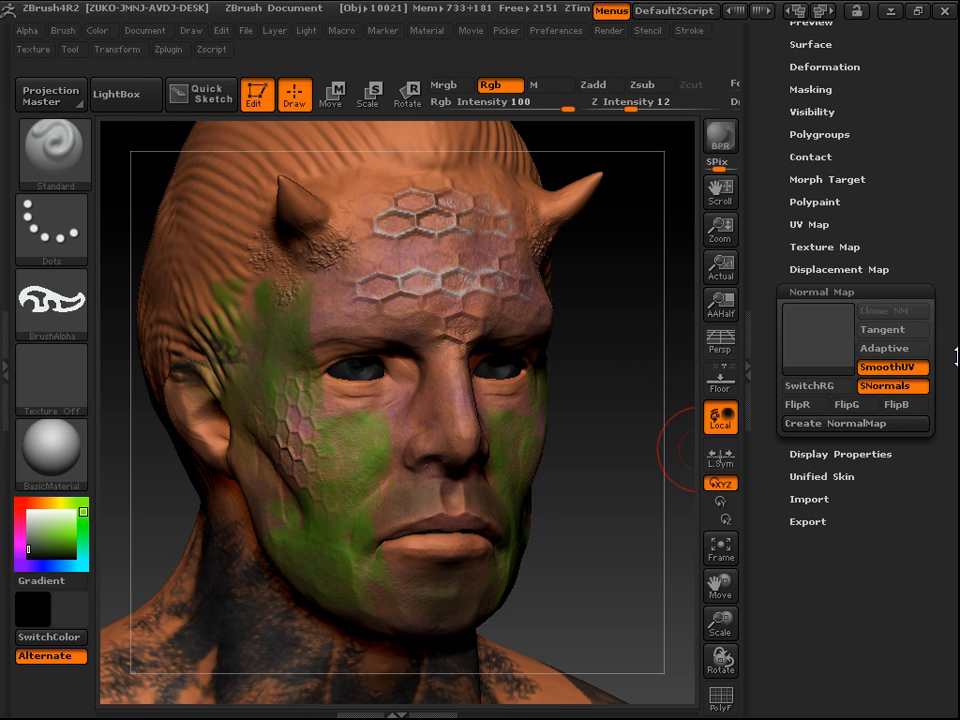
# Step: Enable the Tangent option for the head's normal map, keeping SmoothUV and SNormals on
pyautogui.moveTo(955, 357); pyautogui.dragTo(957, 387)
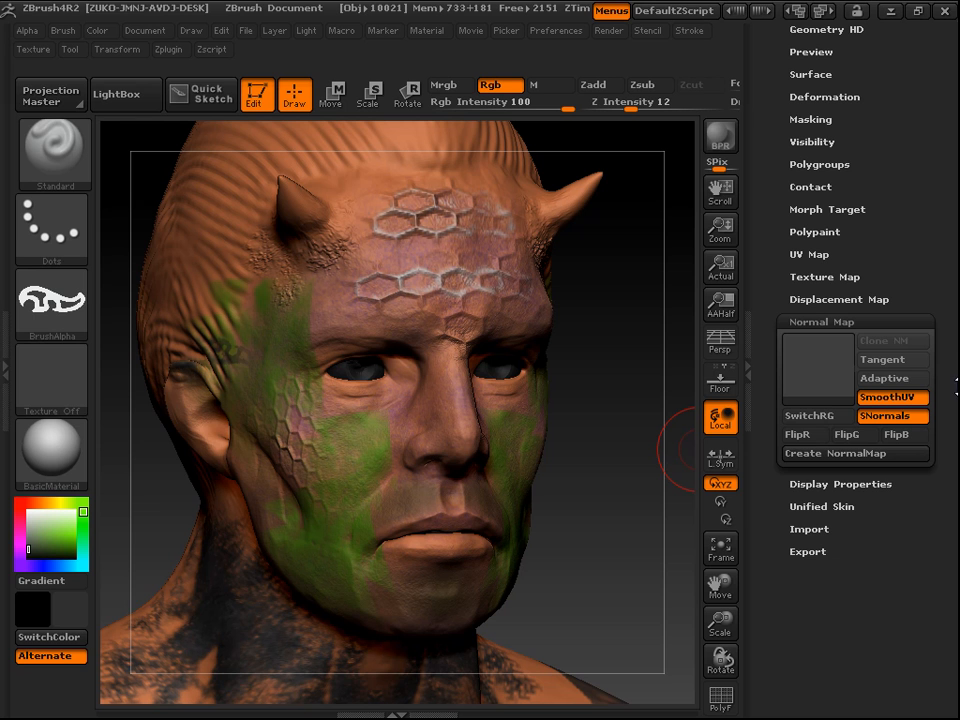
pyautogui.click(900, 362)
pyautogui.moveTo(955, 422)
pyautogui.mouseDown()
pyautogui.moveTo(955, 392)
pyautogui.moveTo(955, 446)
pyautogui.mouseUp()
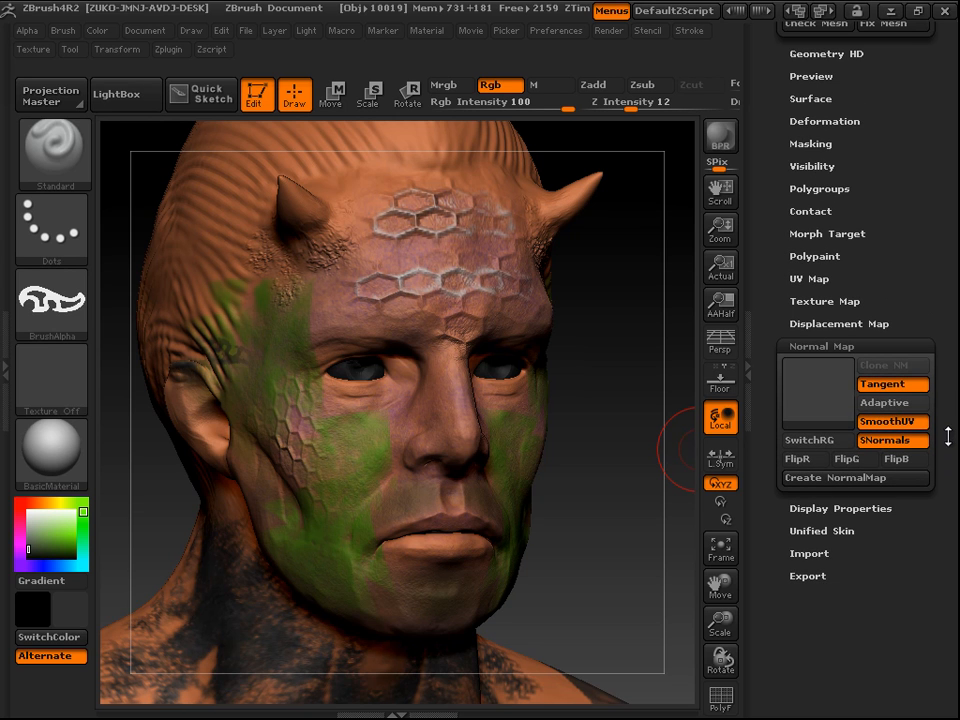
pyautogui.moveTo(943, 428); pyautogui.dragTo(943, 389)
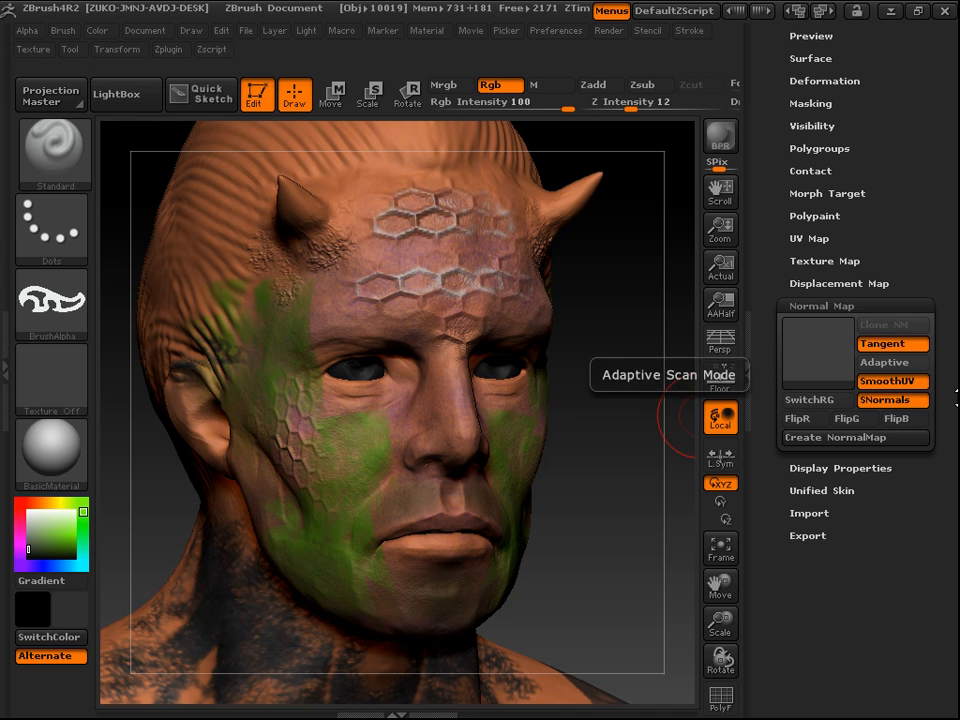
# Step: Try to create the head's normal map while subdivision level 5 is active
pyautogui.scroll(-2, 942, 406)
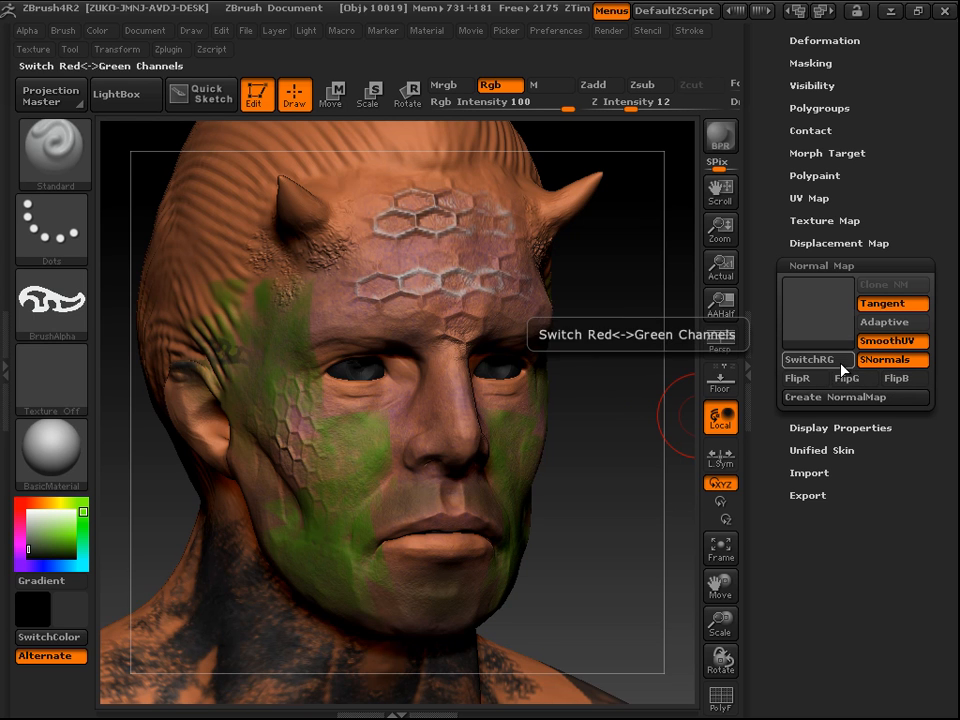
pyautogui.moveTo(936, 443); pyautogui.dragTo(946, 455)
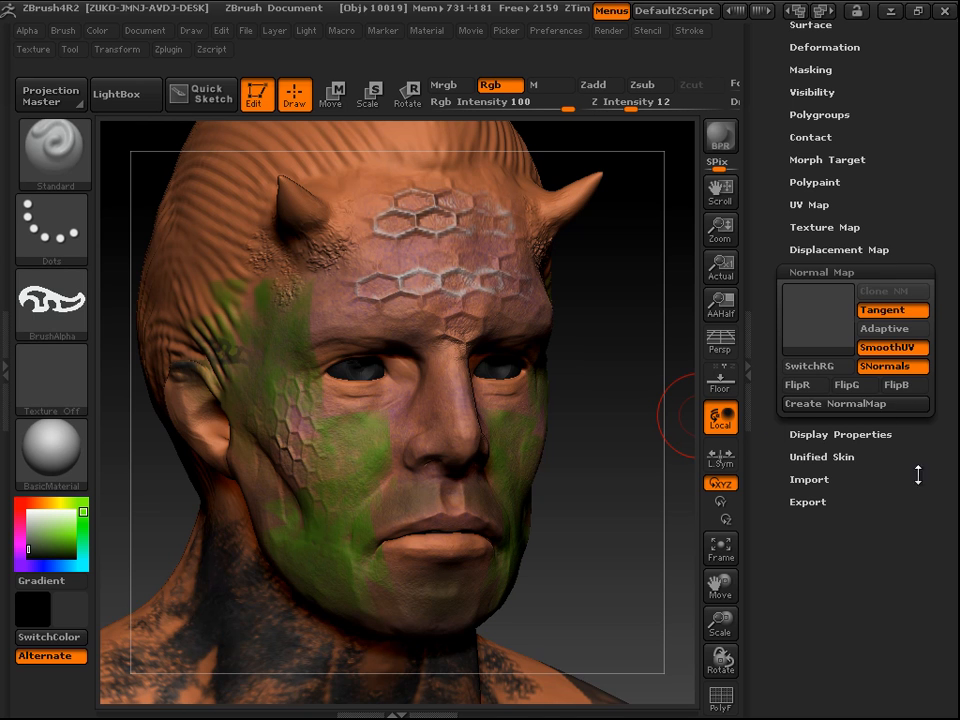
pyautogui.click(875, 404)
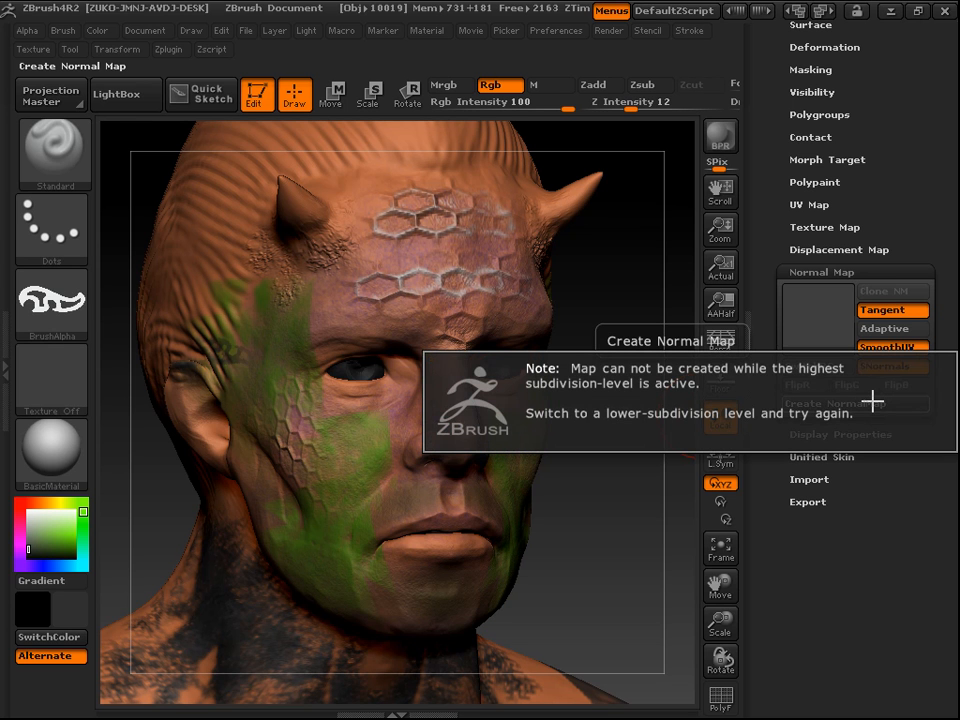
pyautogui.click(873, 402)
# Step: Lower the head to subdivision level 1 and create its tangent normal map
pyautogui.moveTo(956, 254); pyautogui.dragTo(955, 493)
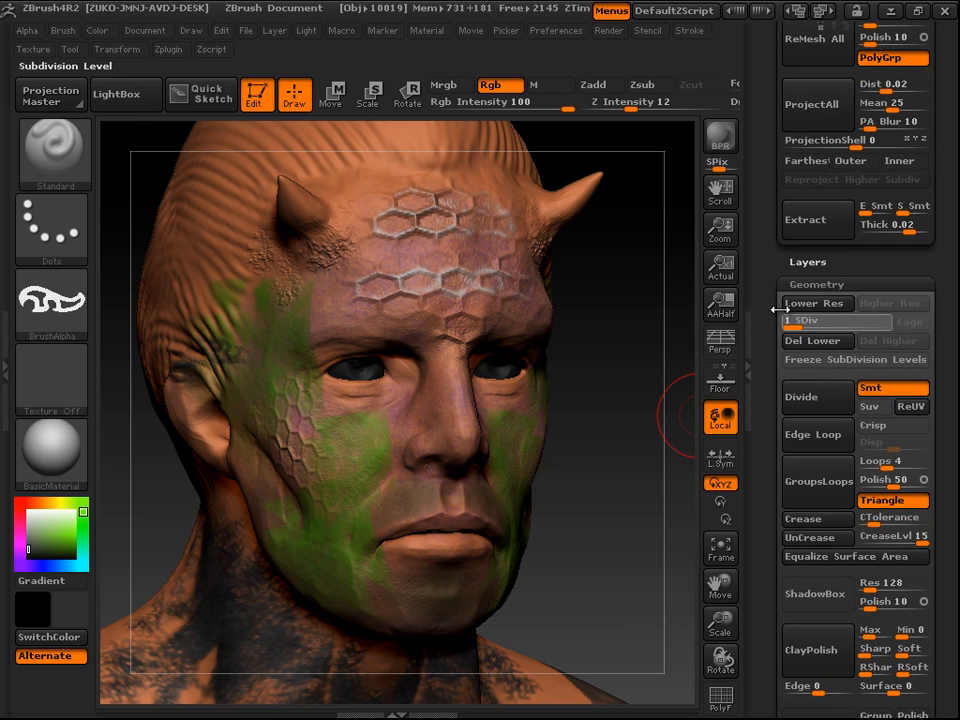
pyautogui.click(786, 322)
pyautogui.moveTo(956, 444); pyautogui.dragTo(945, 261)
pyautogui.moveTo(945, 330); pyautogui.dragTo(945, 257)
pyautogui.moveTo(945, 429); pyautogui.dragTo(896, 337)
pyautogui.click(855, 440)
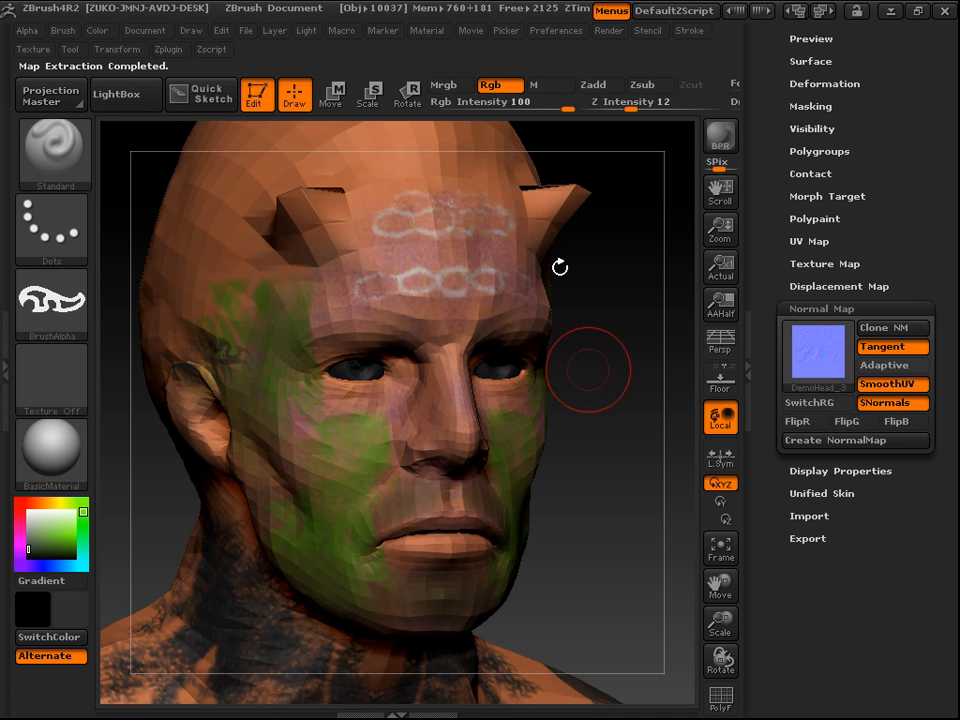
# Step: Switch the head between subdivision levels 5 and 1 to compare the detail, finishing at level 5
pyautogui.moveTo(955, 175); pyautogui.dragTo(956, 486)
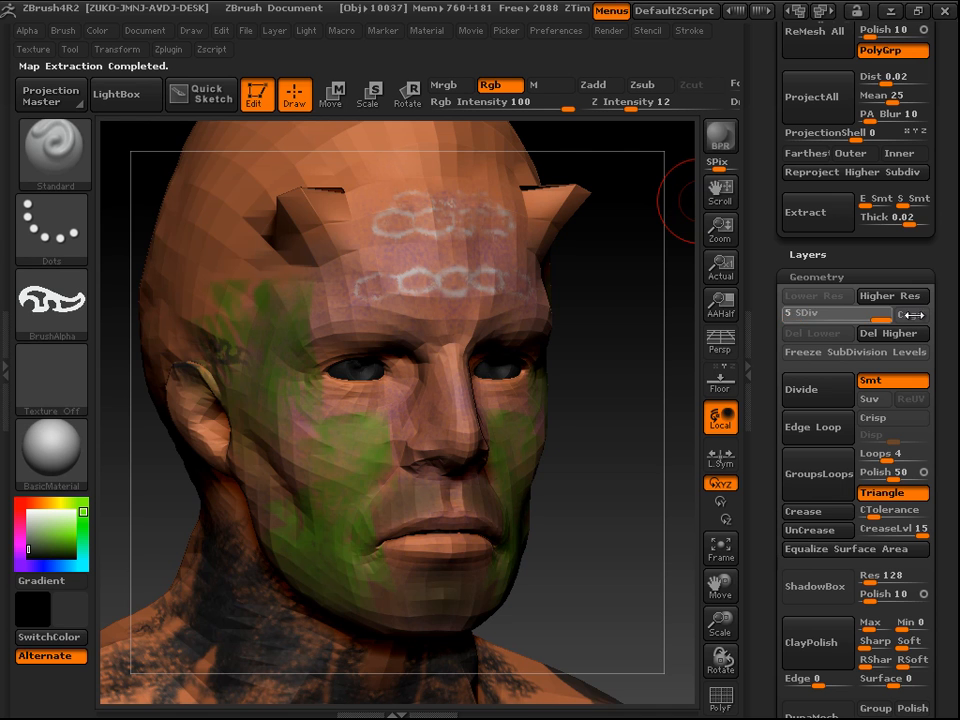
pyautogui.moveTo(823, 313); pyautogui.dragTo(886, 313)
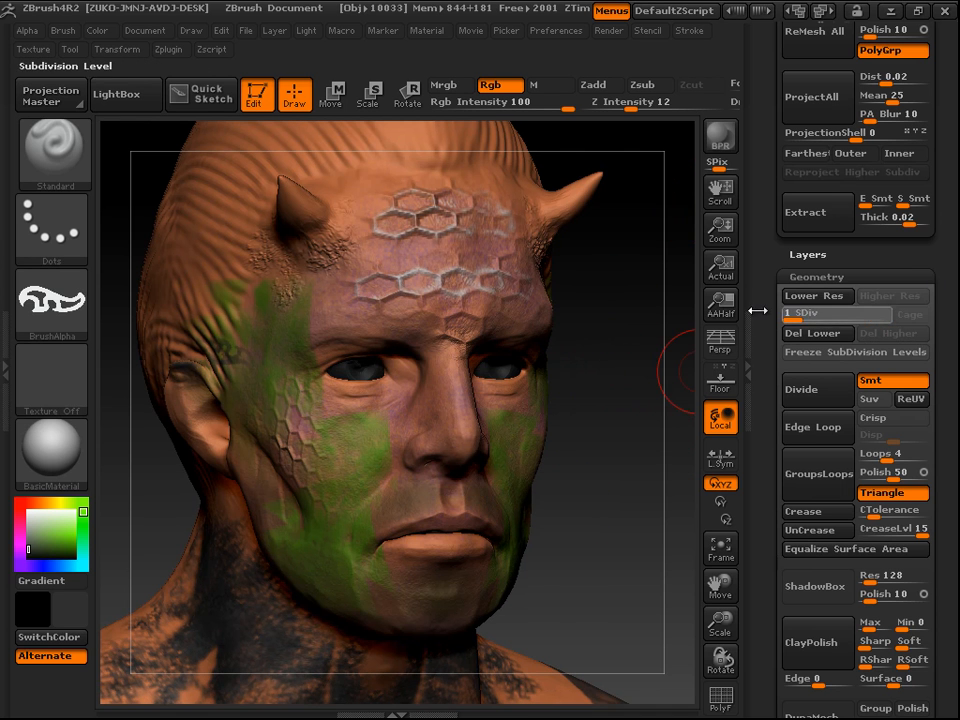
pyautogui.click(791, 315)
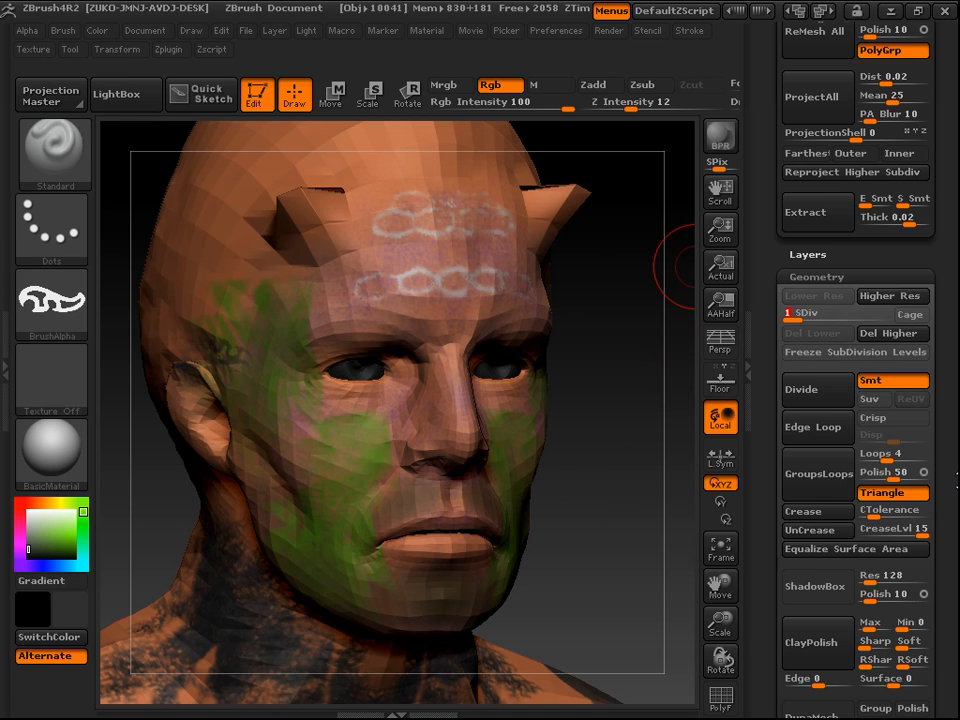
pyautogui.moveTo(953, 610); pyautogui.dragTo(954, 440)
pyautogui.click(861, 151)
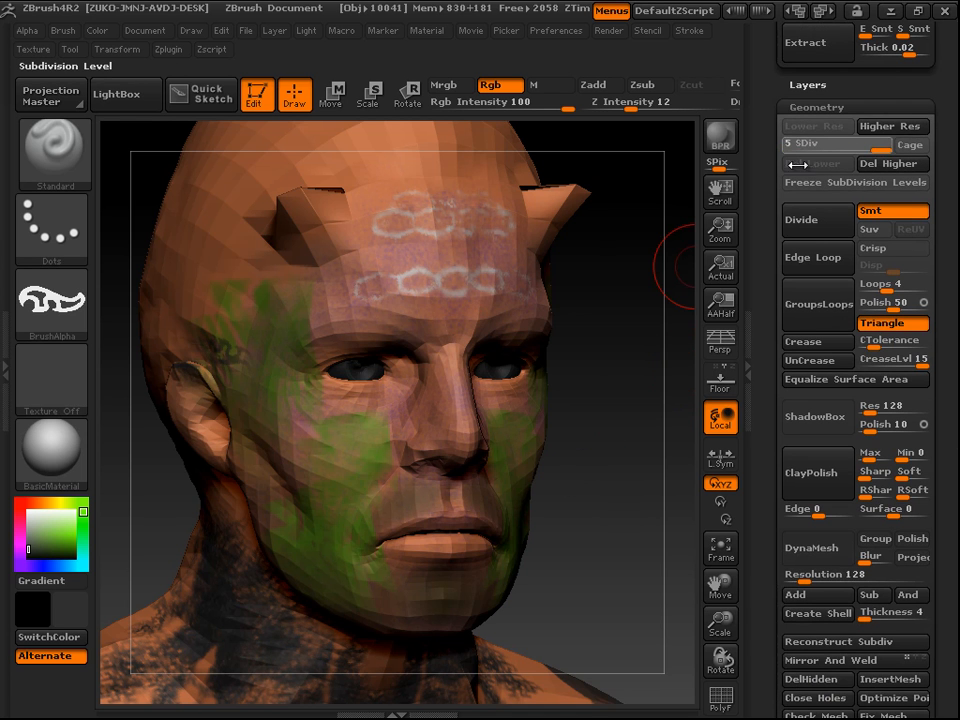
pyautogui.press('d')
# Step: Clone the head's normal map into the texture palette and preview it as the current texture
pyautogui.moveTo(957, 517); pyautogui.dragTo(957, 306)
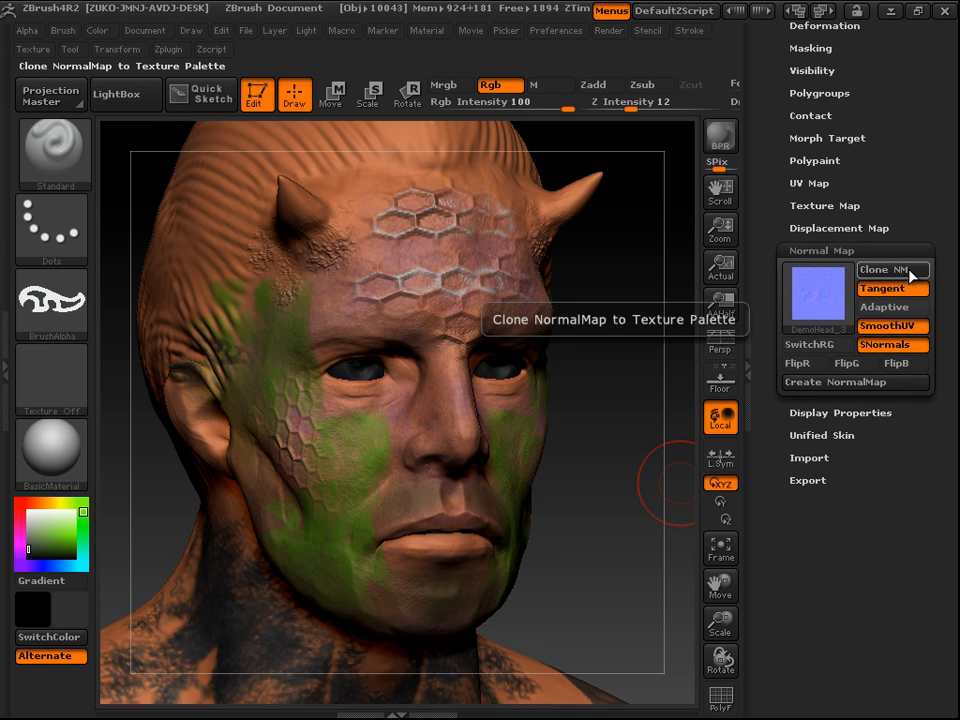
pyautogui.click(912, 274)
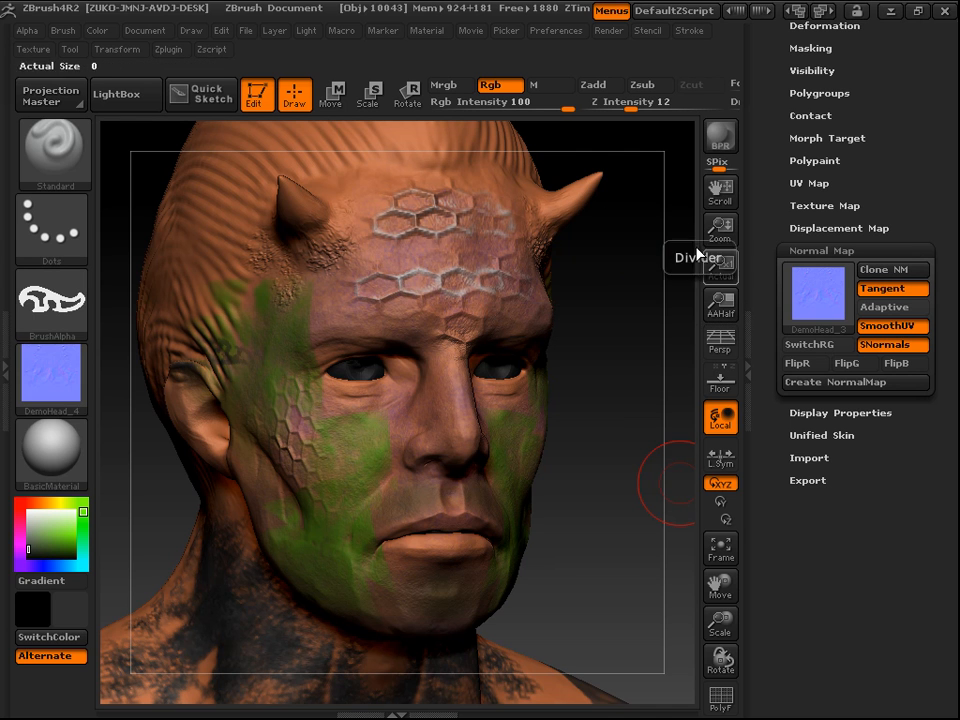
pyautogui.moveTo(68, 375)
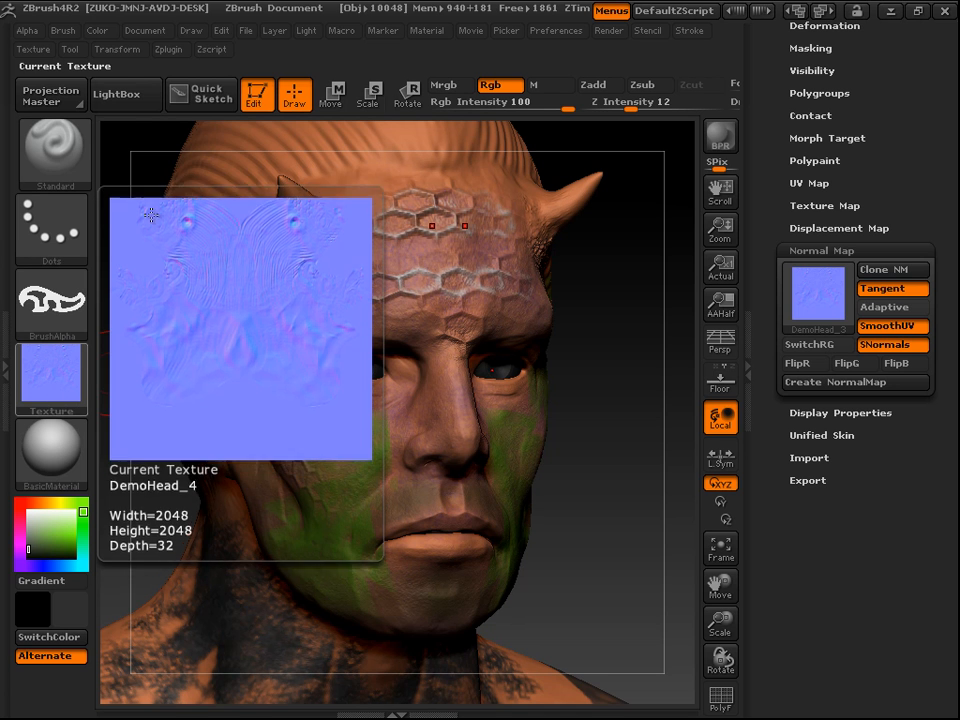
# Step: Examine the flip and export options available for the cloned normal map texture
pyautogui.click(29, 31)
pyautogui.click(36, 49)
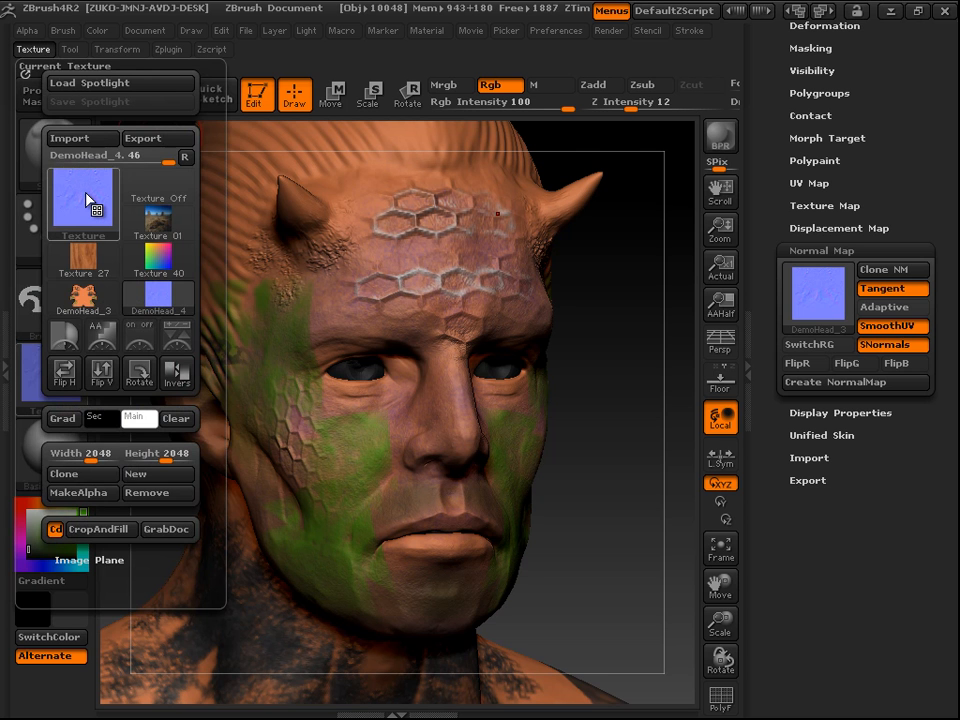
pyautogui.moveTo(90, 203)
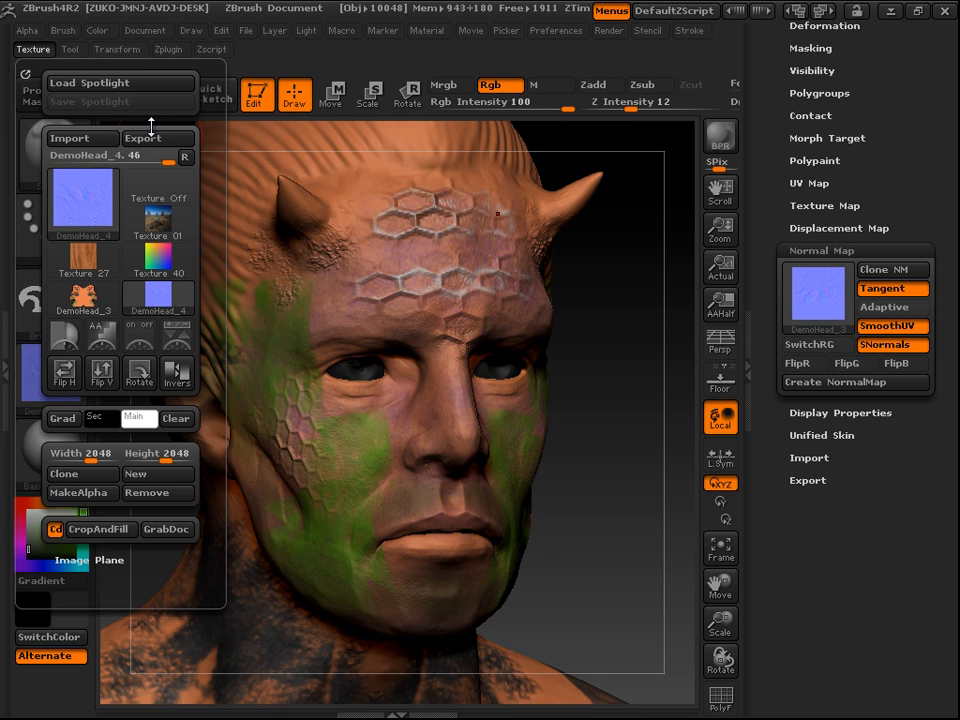
# Step: Deselect the cloned normal map by setting the current texture to Texture Off, and collapse the Normal Map settings
pyautogui.moveTo(600, 480)
pyautogui.mouseDown()
pyautogui.moveTo(615, 499)
pyautogui.moveTo(614, 488)
pyautogui.mouseUp()
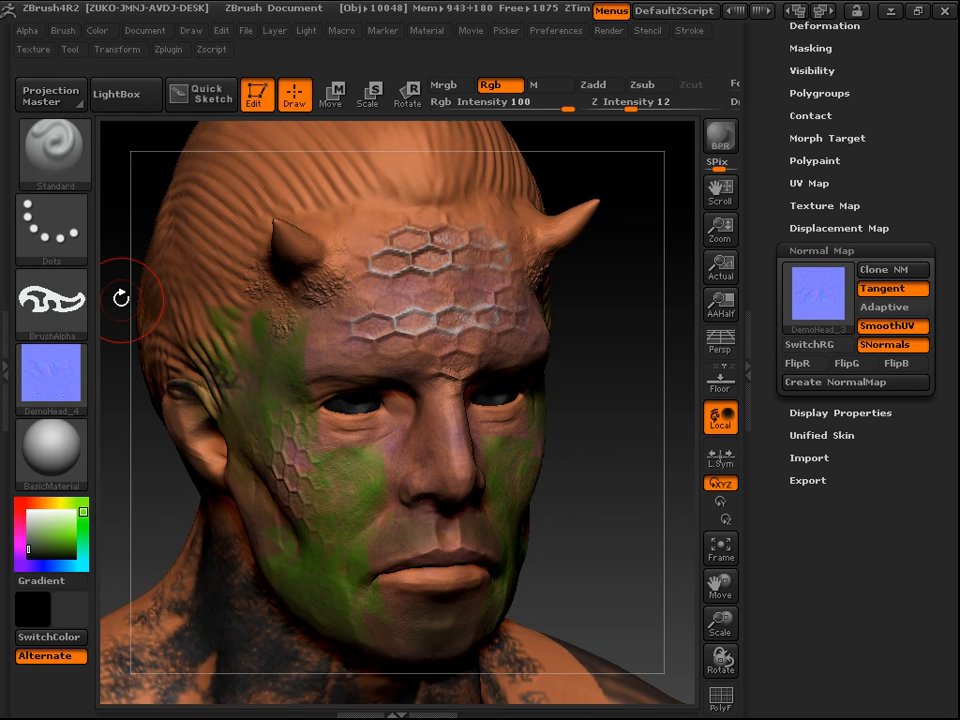
pyautogui.click(70, 375)
pyautogui.click(151, 397)
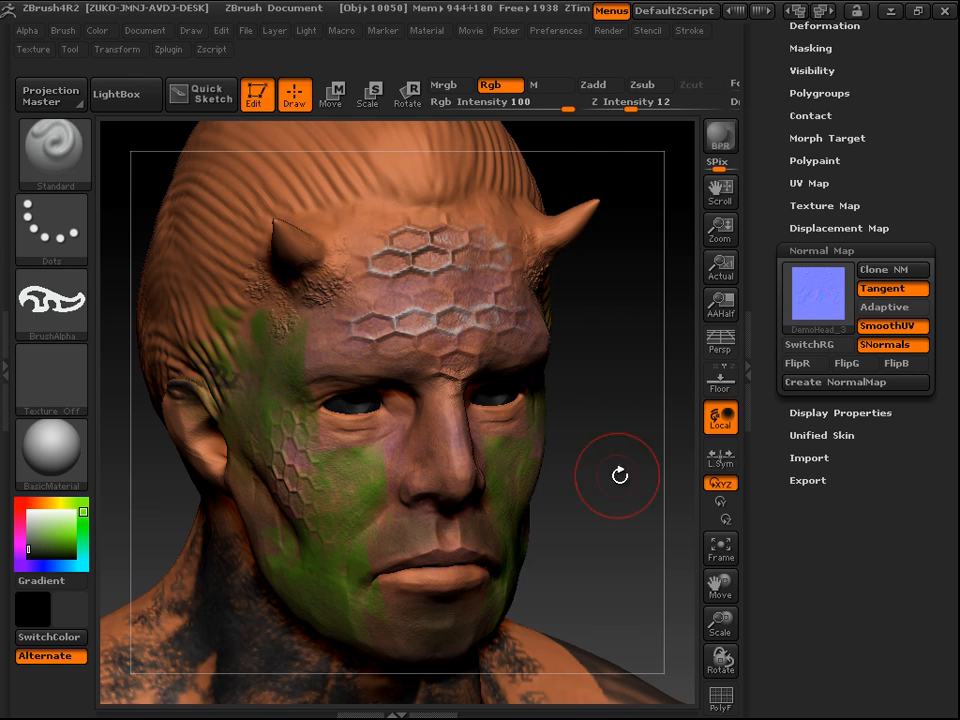
pyautogui.click(810, 251)
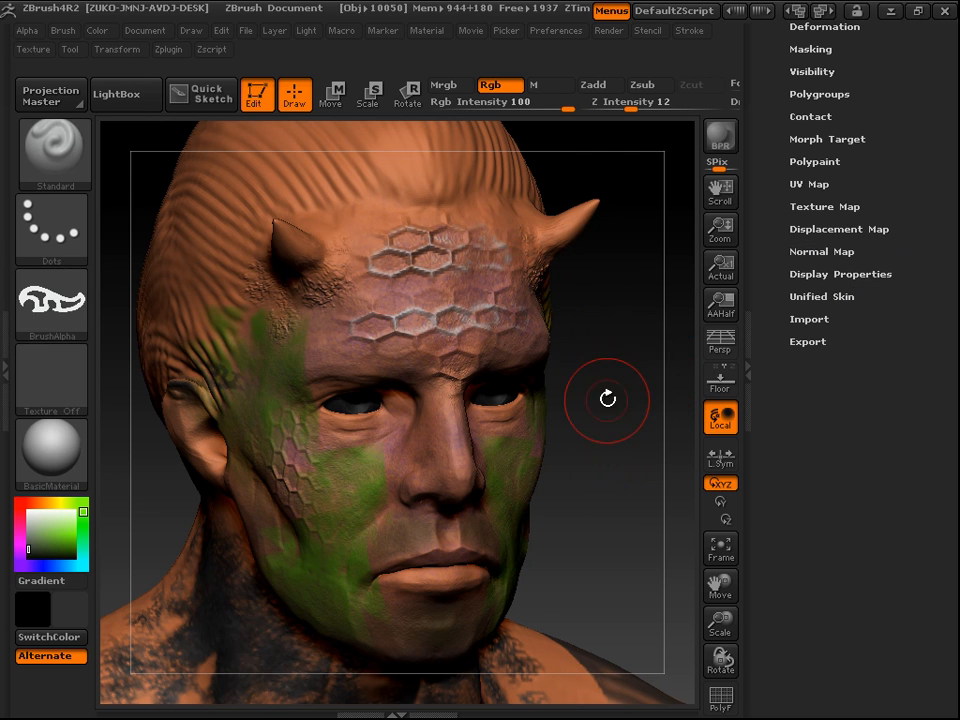
pyautogui.click(822, 251)
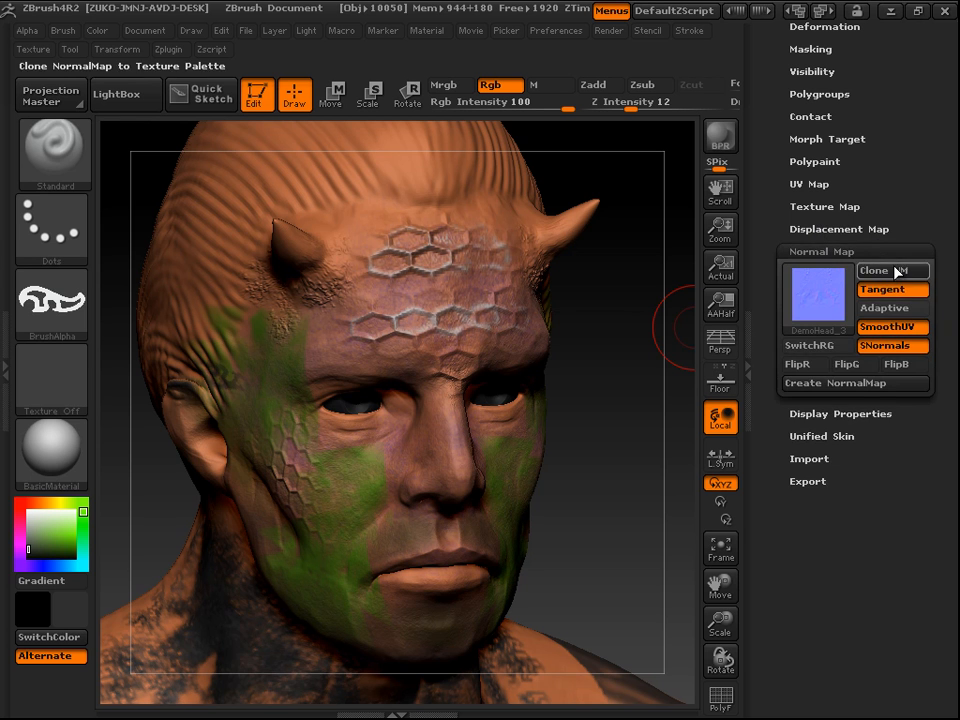
pyautogui.click(851, 249)
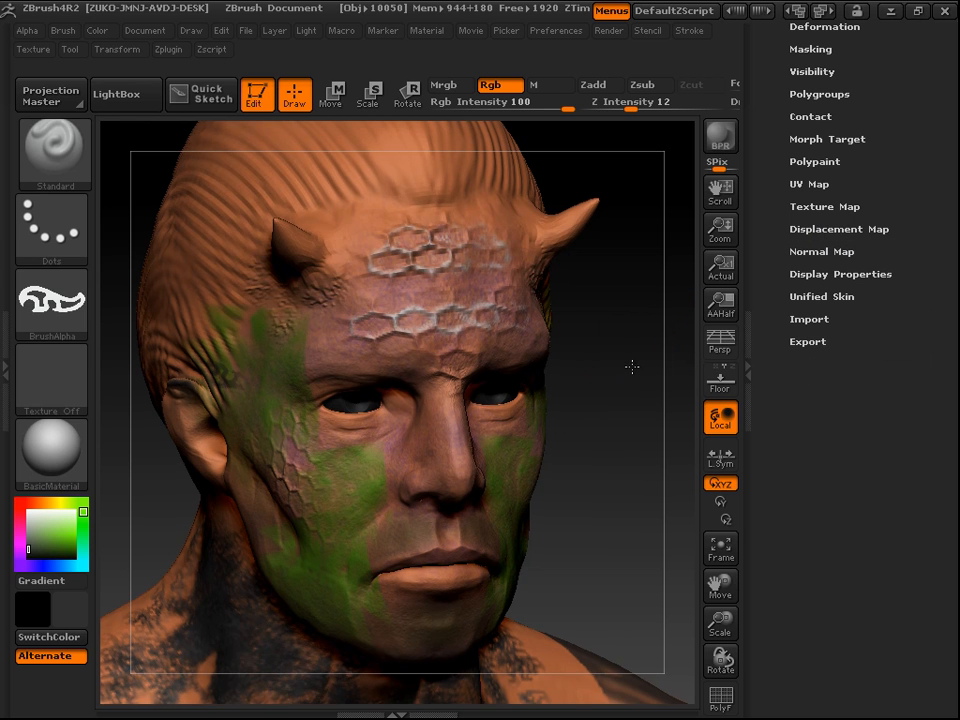
# Step: Collapse the Geometry settings and the SubTool list of the head tool
pyautogui.moveTo(626, 350)
pyautogui.keyDown('alt'); pyautogui.mouseDown()
pyautogui.moveTo(612, 343)
pyautogui.moveTo(634, 358)
pyautogui.moveTo(636, 348)
pyautogui.moveTo(632, 364)
pyautogui.moveTo(587, 360)
pyautogui.moveTo(574, 347)
pyautogui.moveTo(574, 314)
pyautogui.moveTo(606, 337)
pyautogui.moveTo(615, 381)
pyautogui.moveTo(619, 371)
pyautogui.mouseUp(); pyautogui.keyUp('alt')
pyautogui.scroll(10, 955, 296)
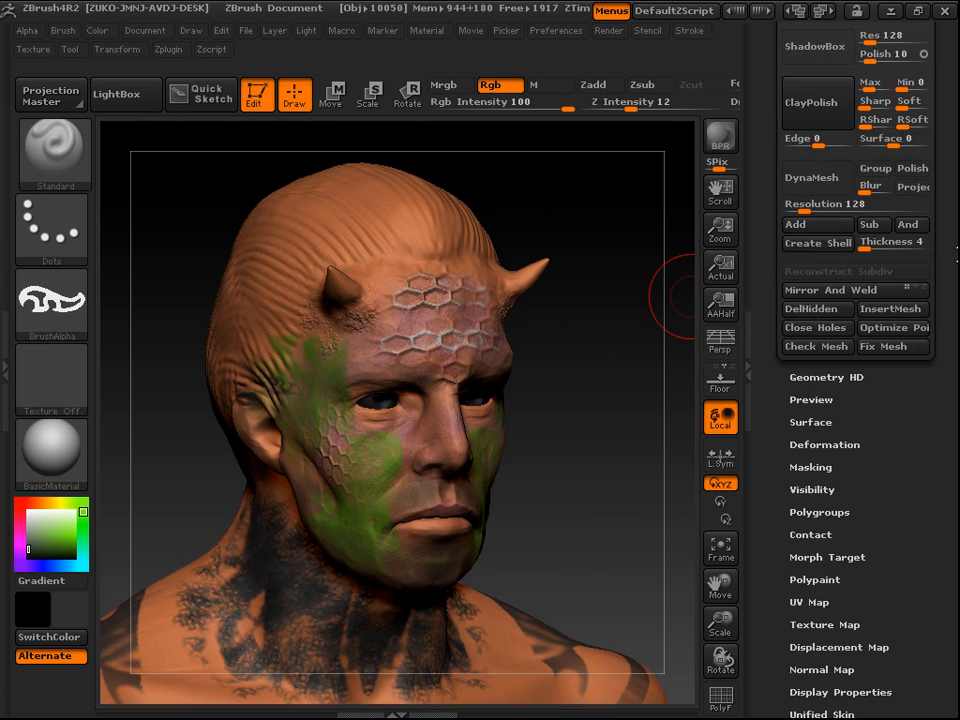
pyautogui.moveTo(957, 296); pyautogui.dragTo(955, 430)
pyautogui.click(853, 231)
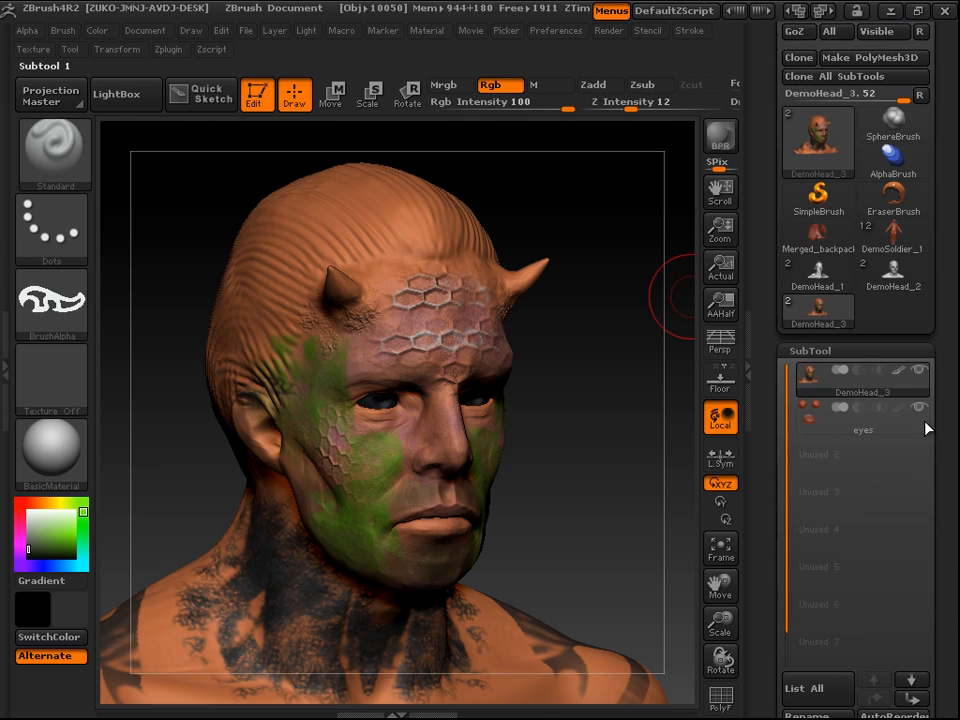
pyautogui.click(870, 348)
# Step: Examine the finished painted head and shoulders from several angles and distances
pyautogui.moveTo(621, 343); pyautogui.dragTo(592, 377)
pyautogui.keyDown('alt'); pyautogui.moveTo(650, 368); pyautogui.dragTo(562, 363); pyautogui.keyUp('alt')
pyautogui.keyDown('alt'); pyautogui.moveTo(599, 304); pyautogui.dragTo(604, 435); pyautogui.keyUp('alt')
pyautogui.moveTo(955, 381); pyautogui.dragTo(957, 514)
pyautogui.moveTo(672, 432)
pyautogui.mouseDown()
pyautogui.moveTo(626, 381)
pyautogui.moveTo(616, 466)
pyautogui.moveTo(613, 440)
pyautogui.moveTo(618, 451)
pyautogui.mouseUp()
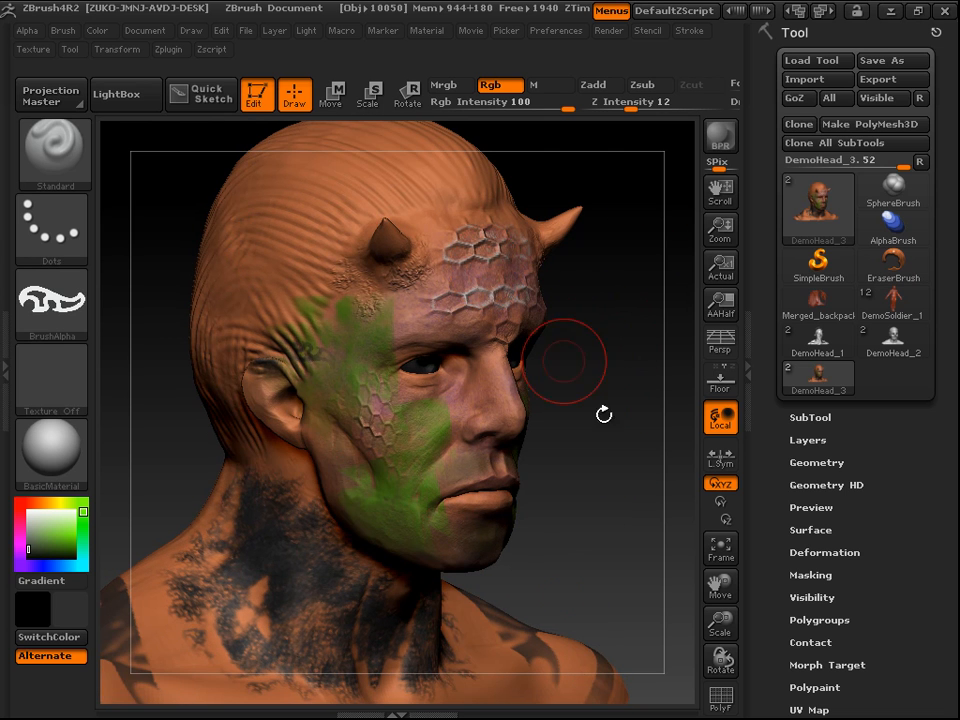
pyautogui.moveTo(619, 456); pyautogui.dragTo(593, 451)
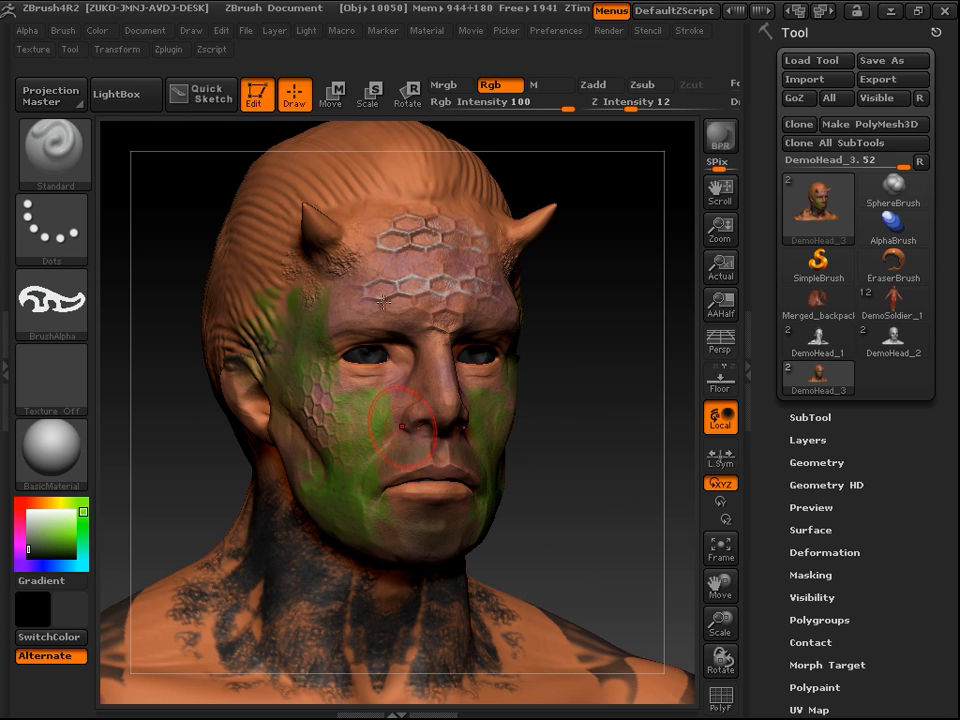
pyautogui.moveTo(632, 476); pyautogui.dragTo(611, 448)
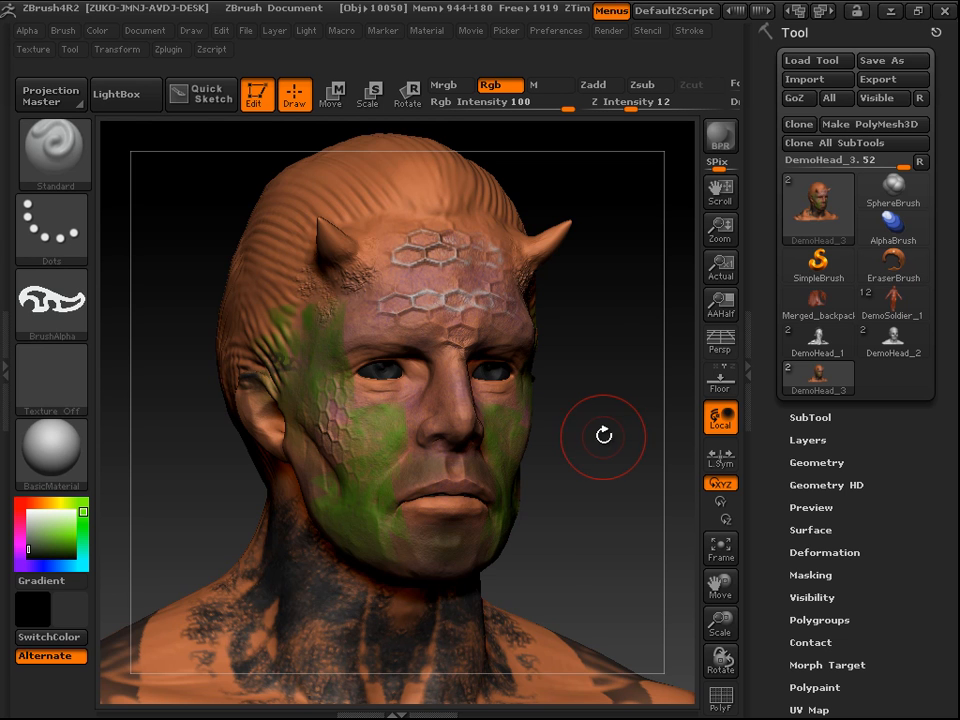
pyautogui.moveTo(602, 436)
pyautogui.mouseDown()
pyautogui.moveTo(574, 437)
pyautogui.moveTo(611, 448)
pyautogui.moveTo(617, 433)
pyautogui.moveTo(615, 454)
pyautogui.moveTo(621, 447)
pyautogui.moveTo(600, 431)
pyautogui.moveTo(602, 480)
pyautogui.moveTo(609, 422)
pyautogui.moveTo(591, 433)
pyautogui.moveTo(624, 431)
pyautogui.moveTo(616, 461)
pyautogui.moveTo(620, 442)
pyautogui.mouseUp()
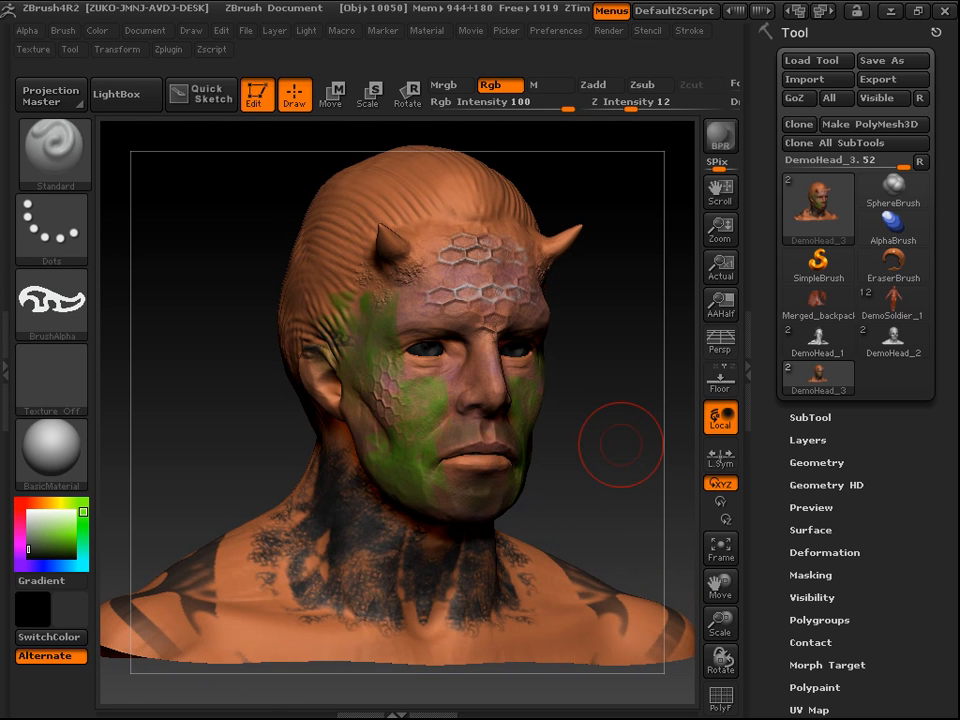